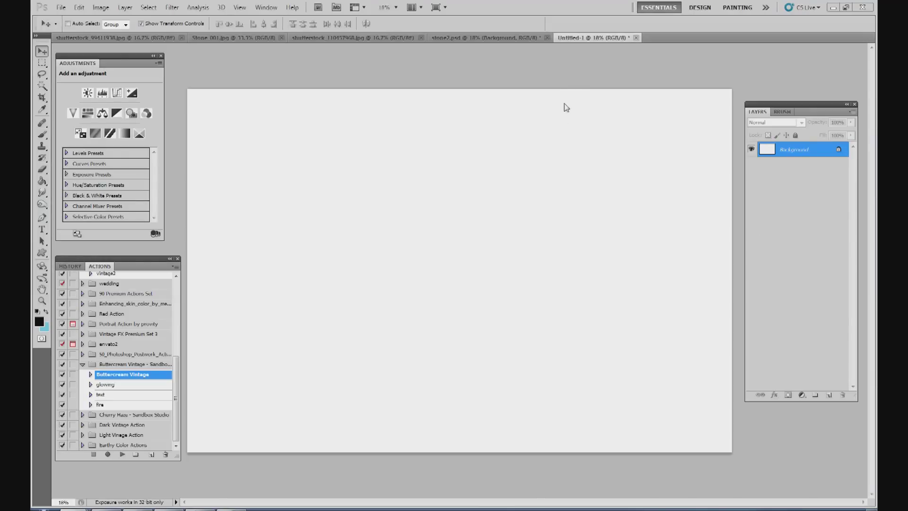
Look through the open stone, soil and dark ground texture images and return to the blank Untitled-1 canvas.
click(490, 39)
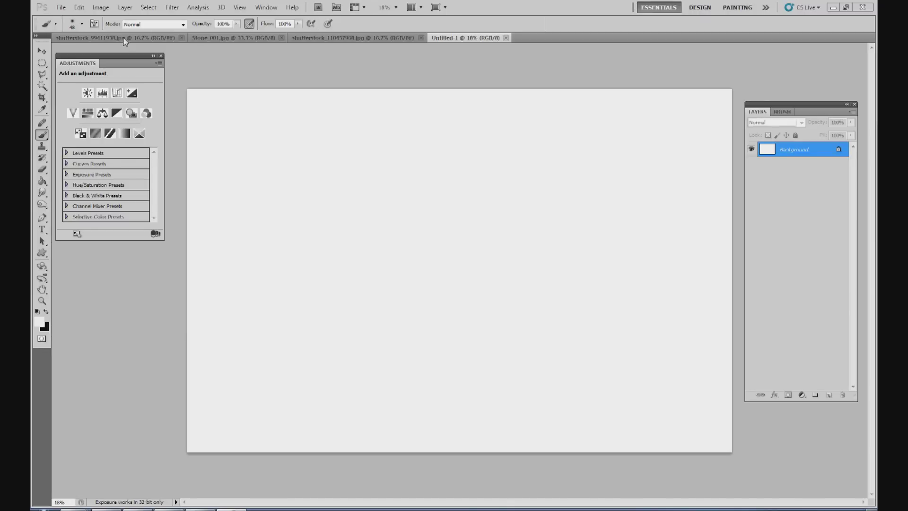
click(204, 39)
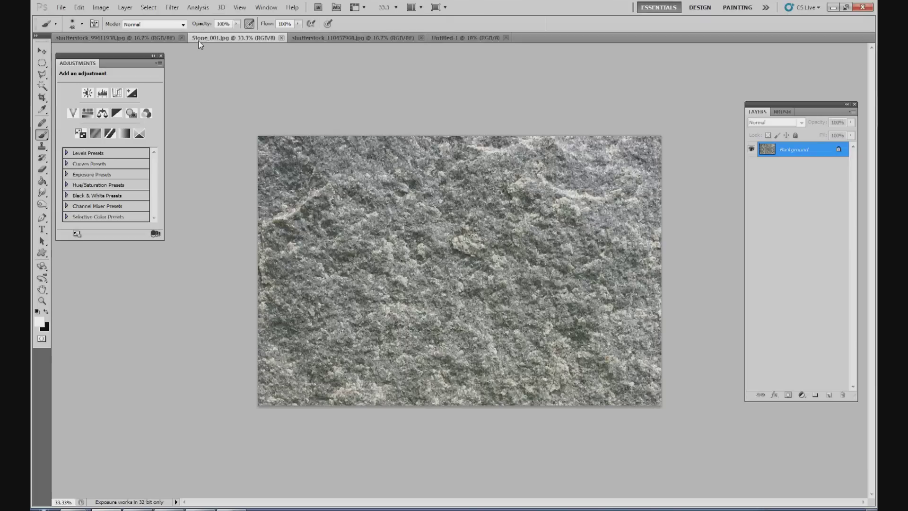
click(42, 51)
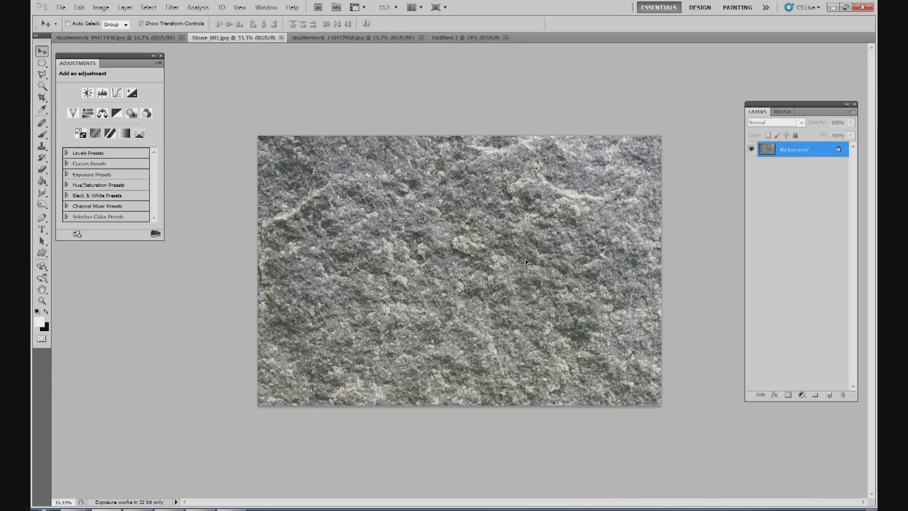
click(141, 38)
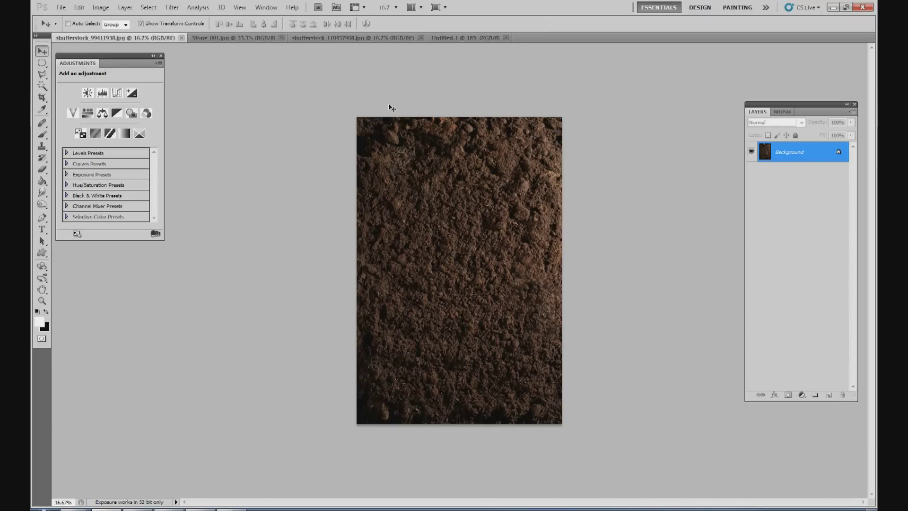
click(300, 39)
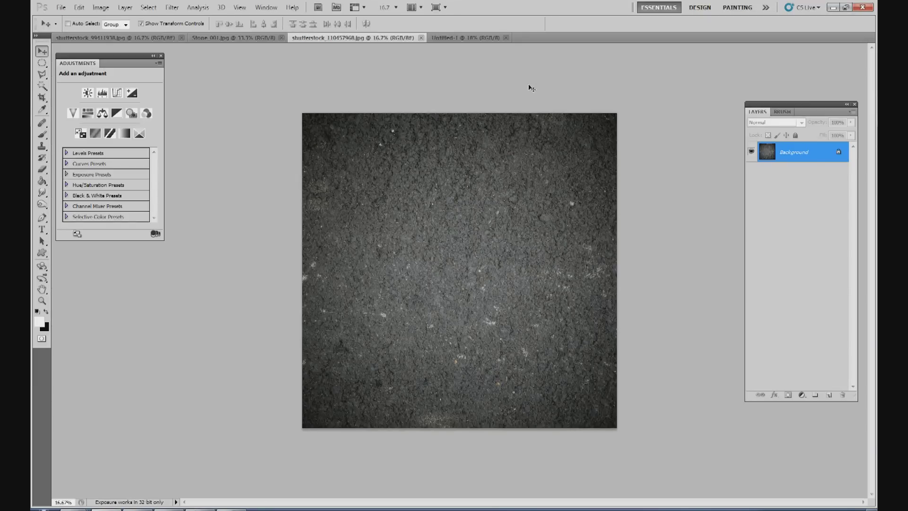
click(254, 41)
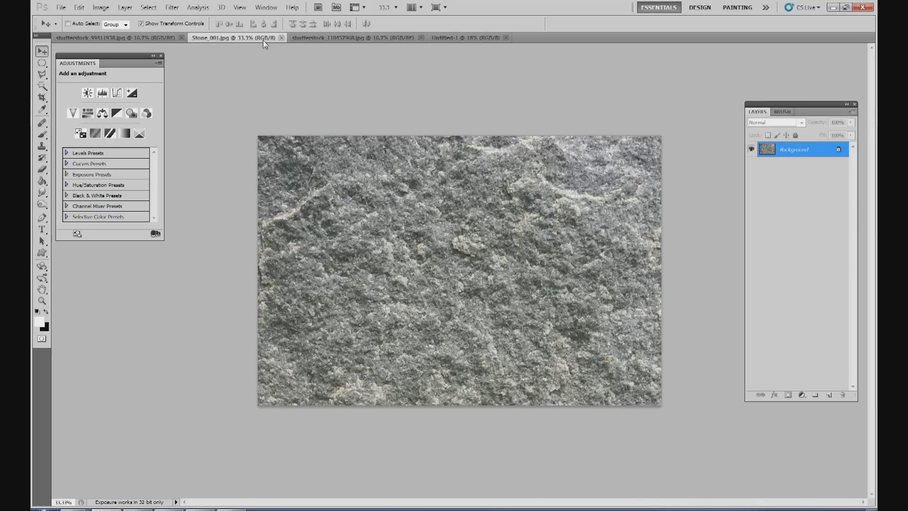
click(303, 37)
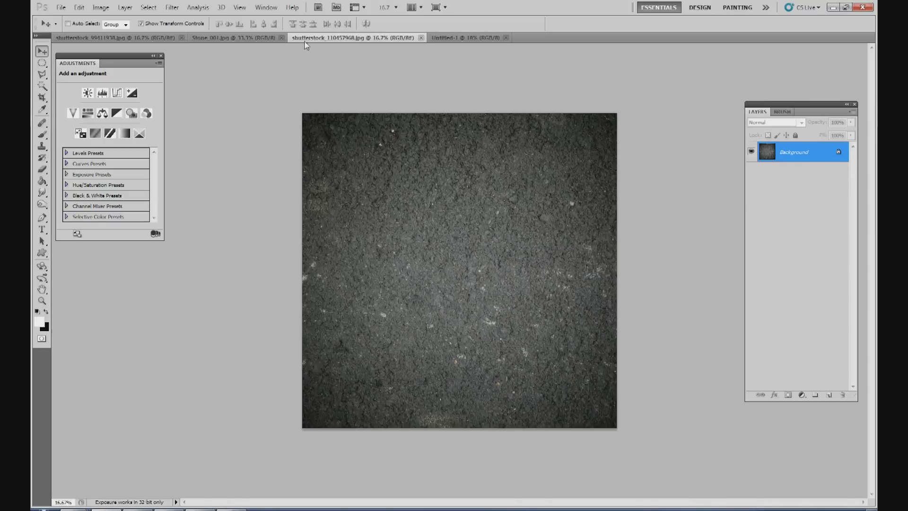
click(469, 38)
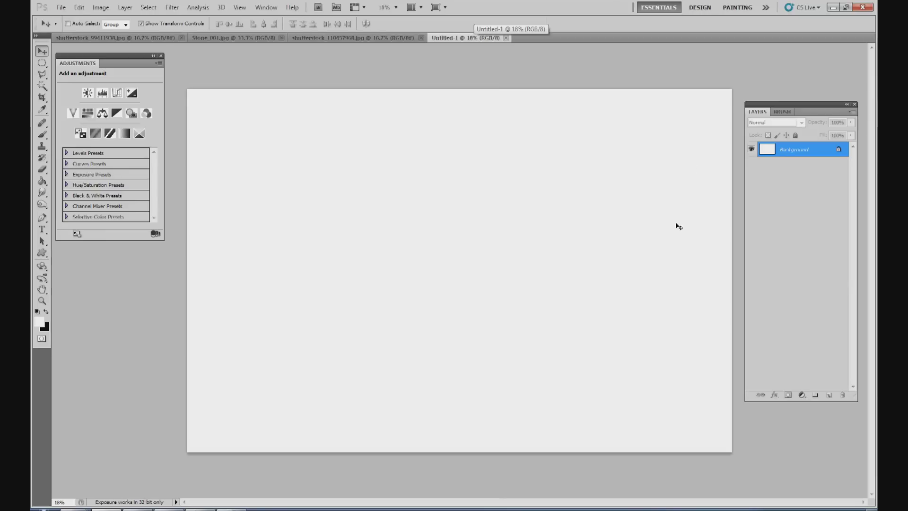
Fill the blank Background layer with black using the Paint Bucket.
click(42, 182)
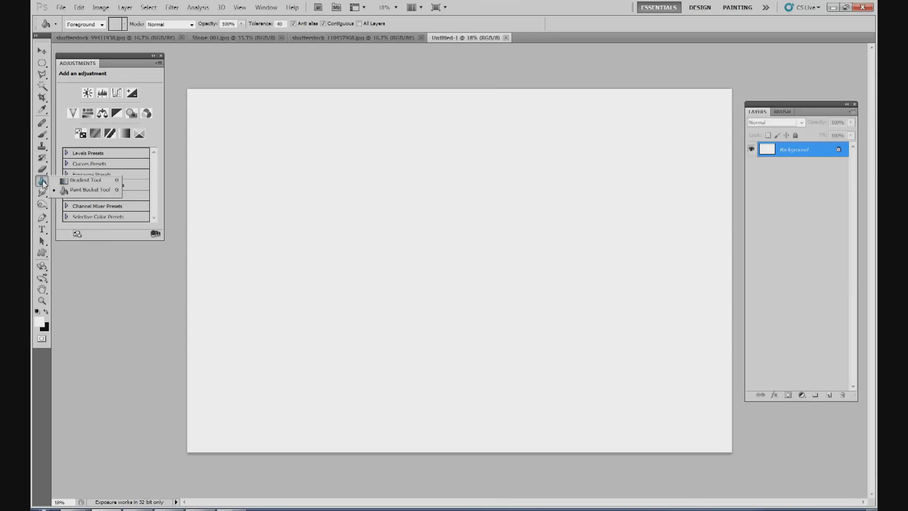
click(88, 189)
click(44, 312)
click(296, 295)
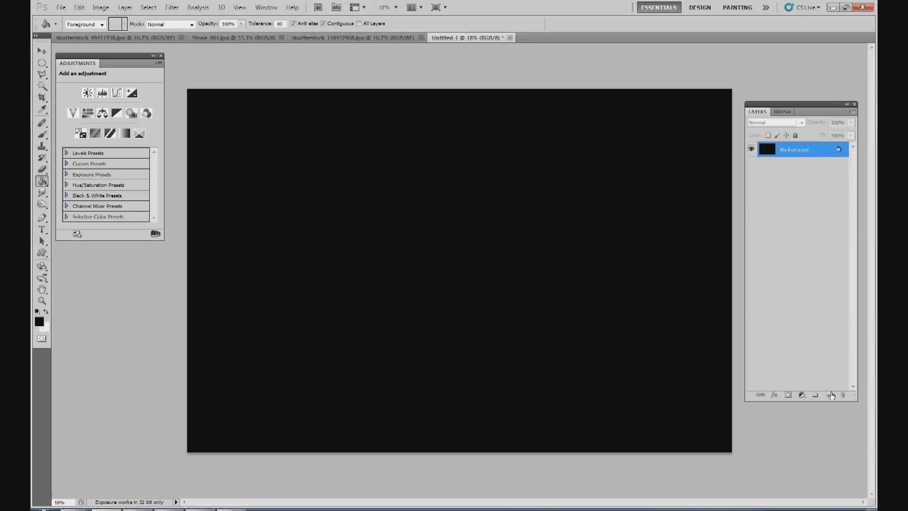
On a new layer, sketch a white arched head outline and a curved face edge inside its left half with a soft brush.
click(832, 395)
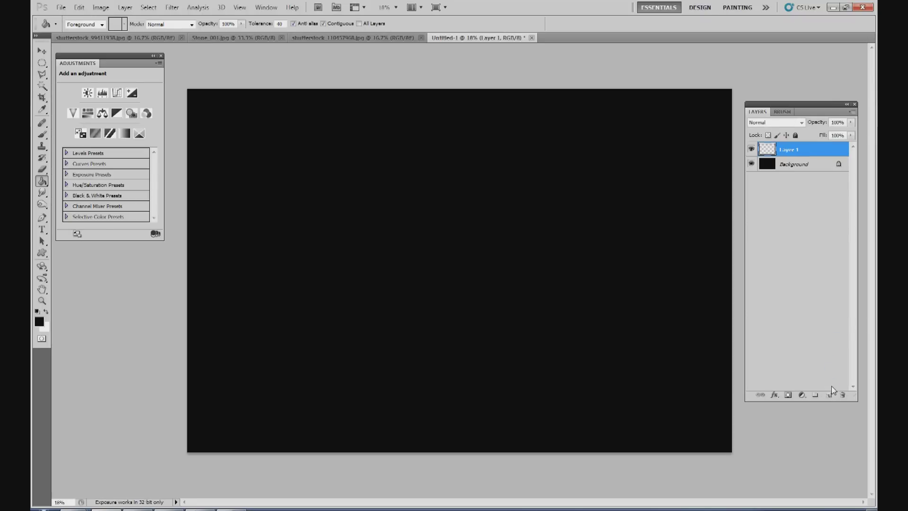
click(42, 134)
click(46, 312)
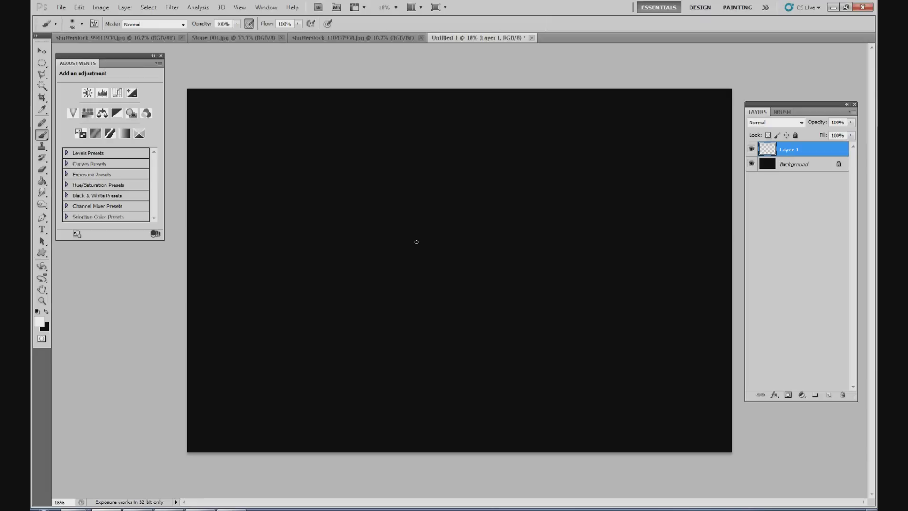
mouse_move(410, 260)
mouse_down()
mouse_move(425, 186)
mouse_move(469, 159)
mouse_move(517, 179)
mouse_move(537, 205)
mouse_move(547, 260)
mouse_up()
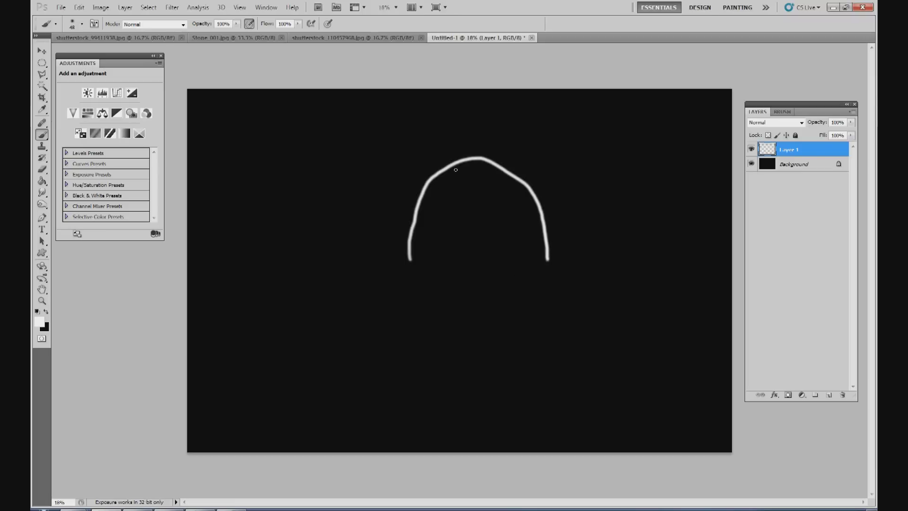
mouse_move(452, 164)
mouse_down()
mouse_move(482, 188)
mouse_move(480, 219)
mouse_move(452, 250)
mouse_move(418, 257)
mouse_move(447, 254)
mouse_move(477, 225)
mouse_move(481, 197)
mouse_move(455, 172)
mouse_up()
Enlarge the soft brush and paint the inside of the sketched face oval solid white.
click(82, 24)
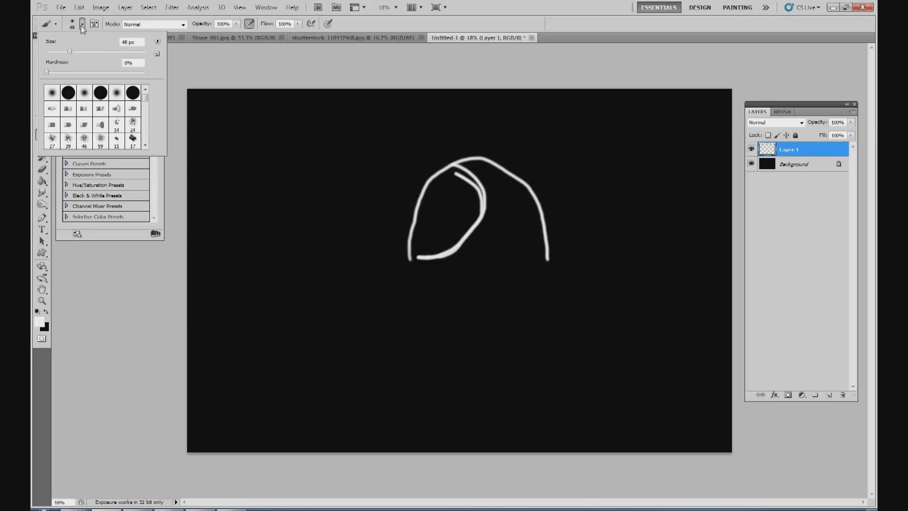
drag(101, 51, 119, 52)
mouse_move(445, 187)
mouse_down()
mouse_move(462, 210)
mouse_move(475, 204)
mouse_move(454, 177)
mouse_move(434, 195)
mouse_move(431, 228)
mouse_move(458, 207)
mouse_move(454, 235)
mouse_move(470, 221)
mouse_move(457, 214)
mouse_move(459, 203)
mouse_move(465, 213)
mouse_move(479, 209)
mouse_move(470, 185)
mouse_move(448, 177)
mouse_move(417, 247)
mouse_move(475, 227)
mouse_up()
Reduce the brush to 77 px and paint the back and shoulder line and the neck and chest line down to the canvas edges.
click(82, 23)
drag(97, 51, 84, 51)
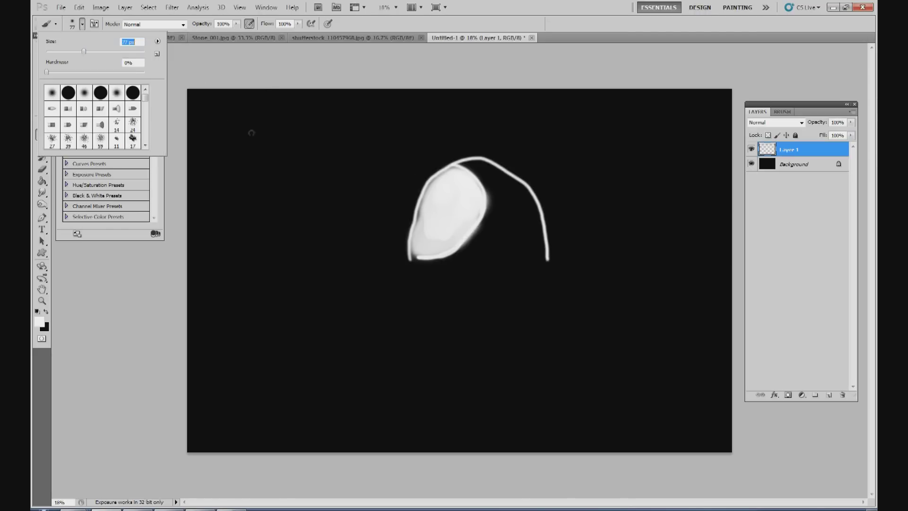
click(547, 263)
drag(548, 263, 732, 428)
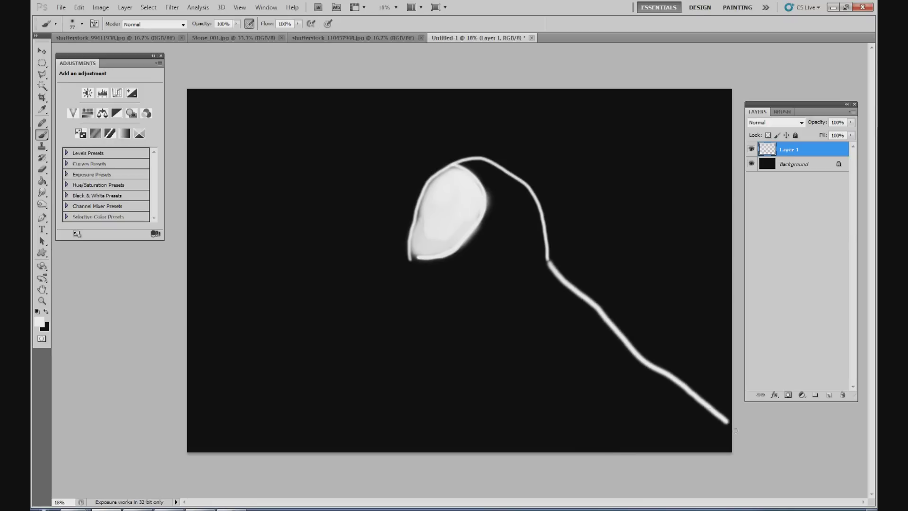
mouse_move(416, 259)
mouse_down()
mouse_move(469, 280)
mouse_move(470, 301)
mouse_move(296, 452)
mouse_up()
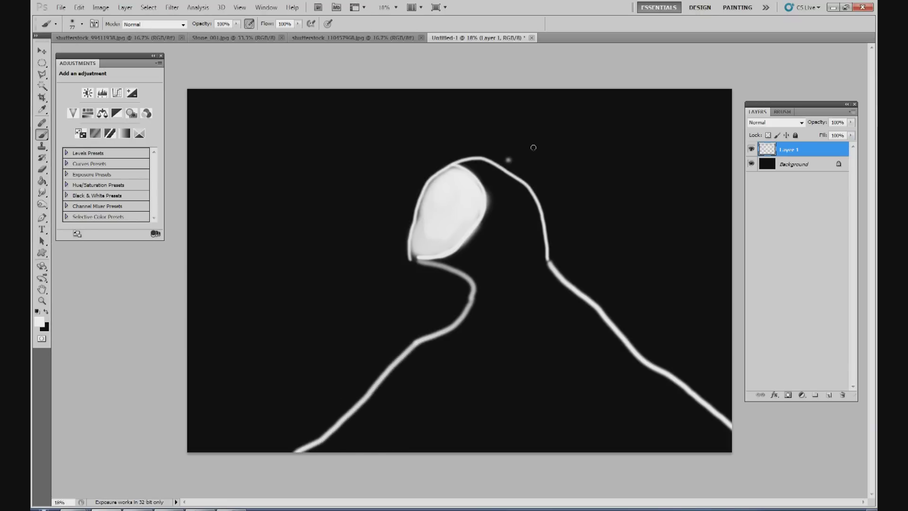
Paint short white diagonal strokes across the back of the head, angled up and away from the face.
drag(507, 160, 565, 131)
drag(519, 183, 577, 159)
drag(537, 208, 598, 187)
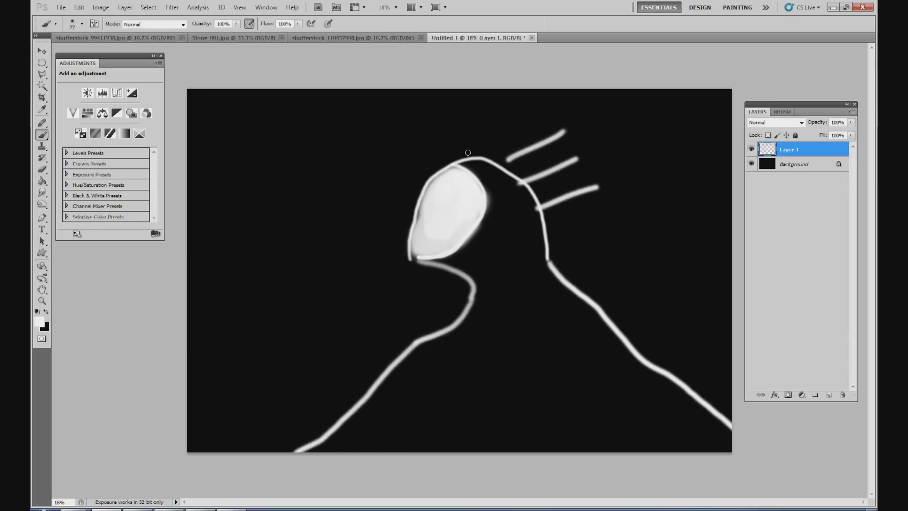
drag(467, 152, 532, 124)
drag(521, 204, 548, 192)
drag(538, 242, 590, 225)
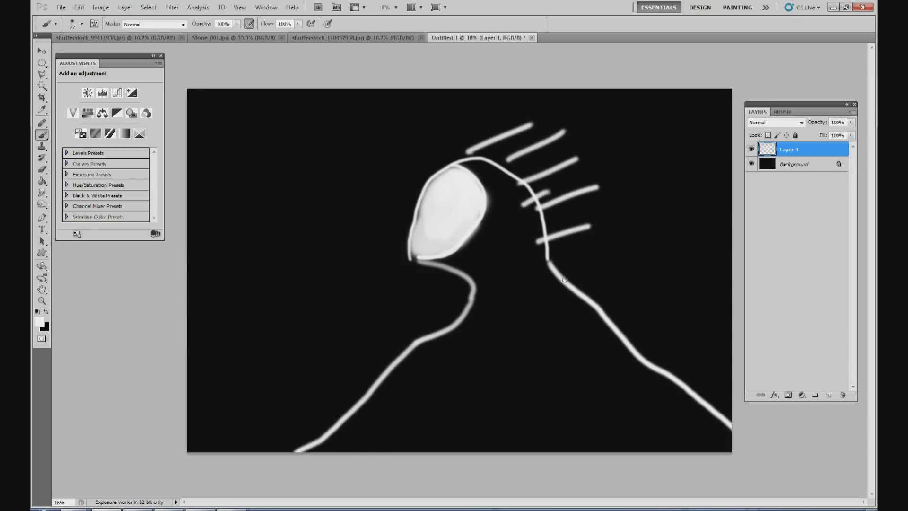
drag(535, 260, 565, 247)
drag(495, 243, 530, 225)
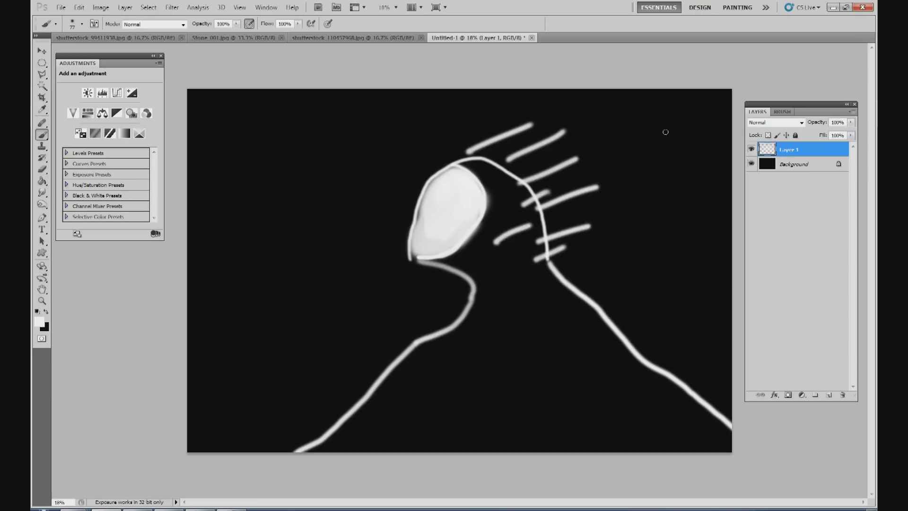
Hide the sketch layer and add a new empty layer above it.
click(751, 149)
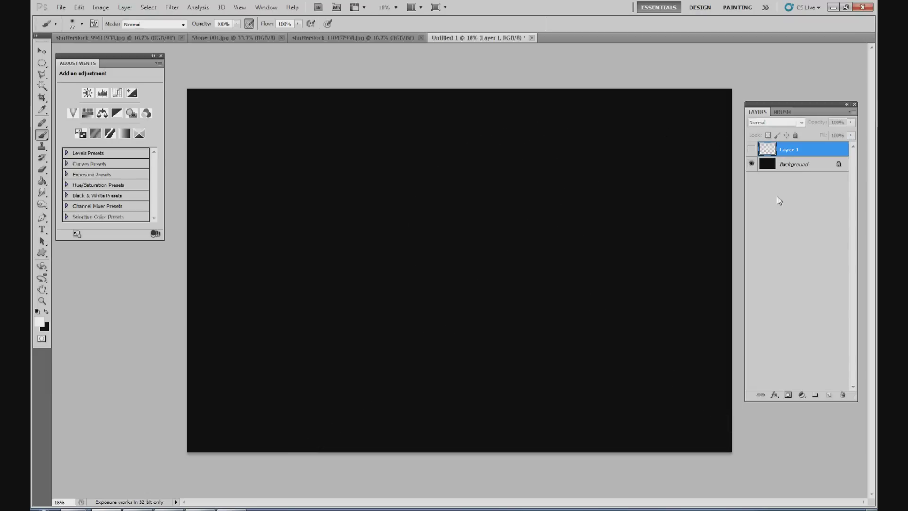
click(828, 395)
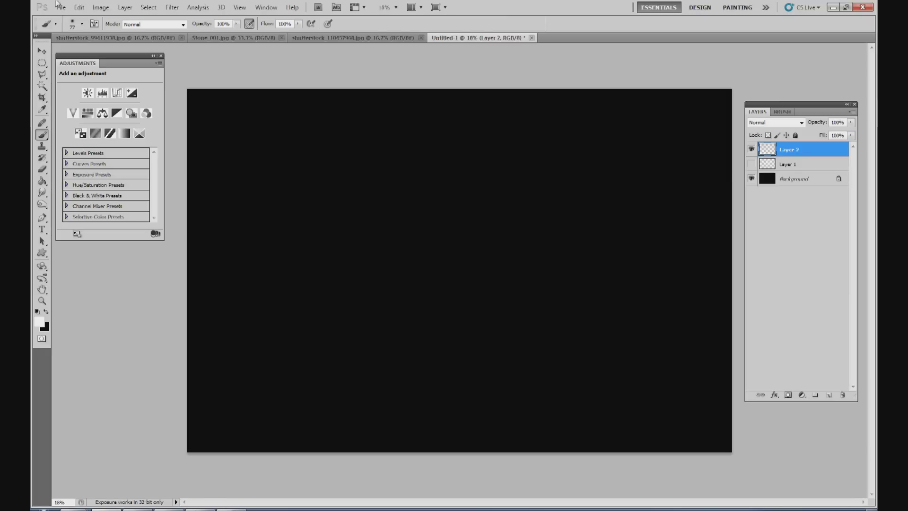
Copy the Stone_001.jpg texture into the Untitled-1 document, scale it to about 127% and centre it on the canvas.
click(216, 40)
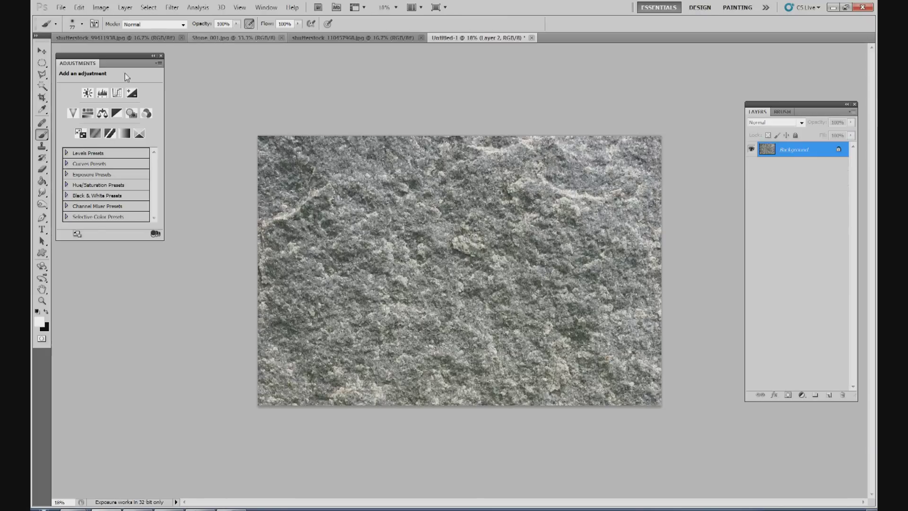
click(44, 50)
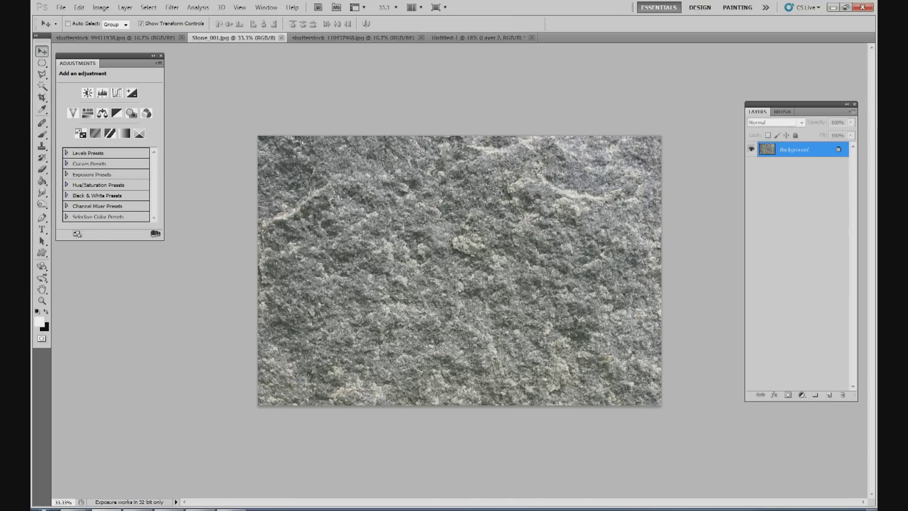
drag(446, 36, 369, 209)
drag(537, 259, 534, 239)
drag(567, 192, 547, 208)
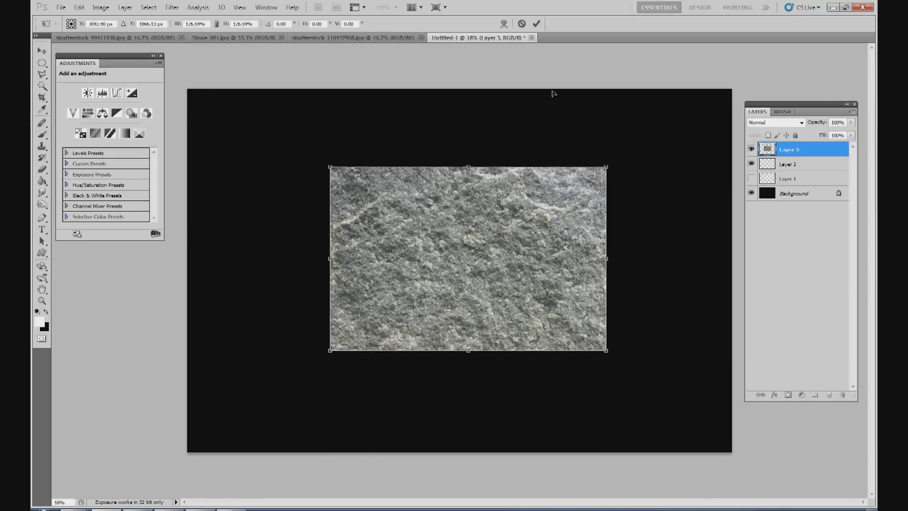
click(536, 24)
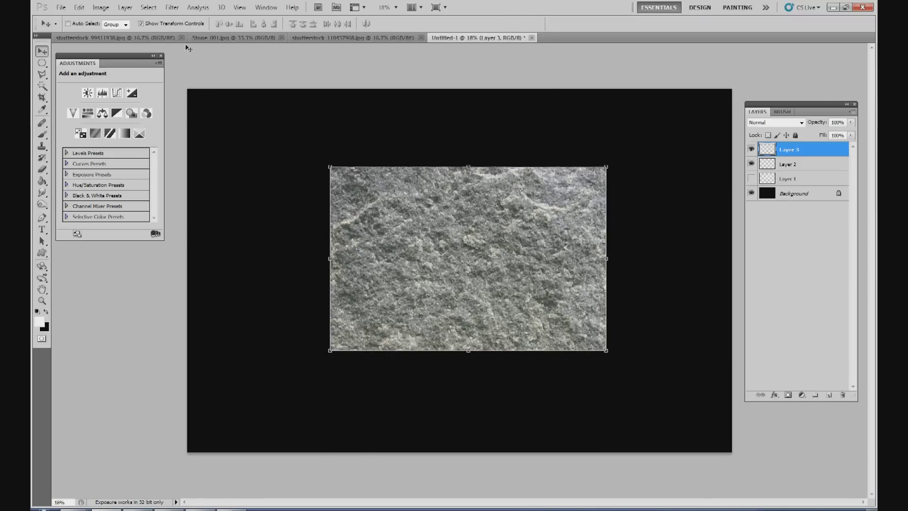
Copy a circular selection of the stone texture to a new layer and hide the full stone layer.
click(43, 63)
right_click(45, 65)
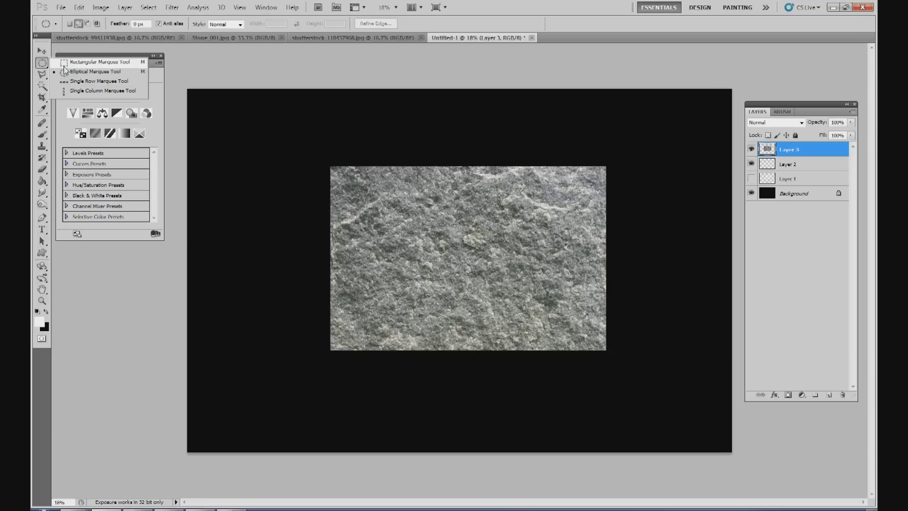
click(76, 72)
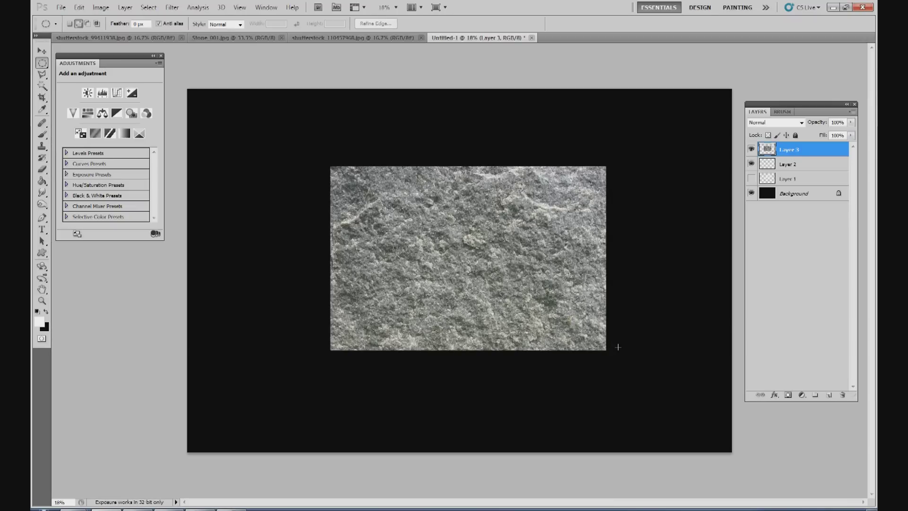
key(ctrl+z)
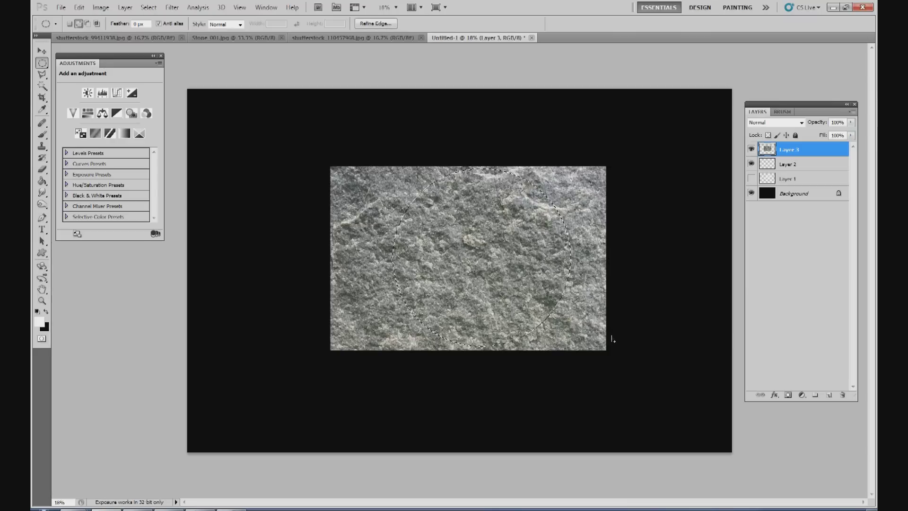
key(ctrl+j)
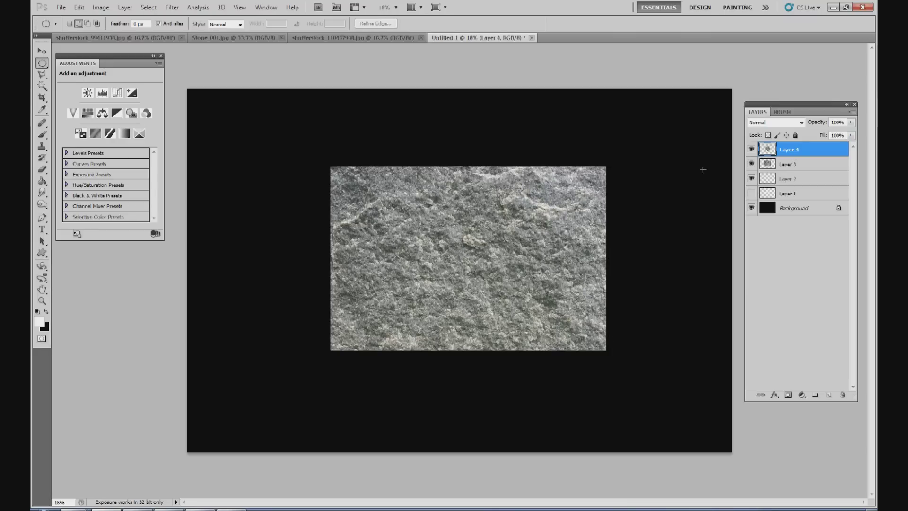
click(751, 164)
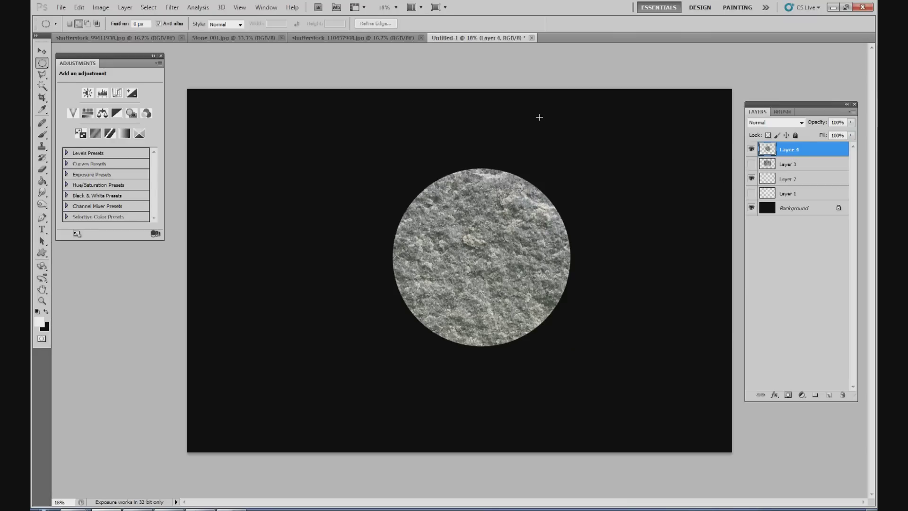
Shift the stone circle slightly to the left and duplicate its layer.
click(42, 51)
drag(541, 246, 523, 254)
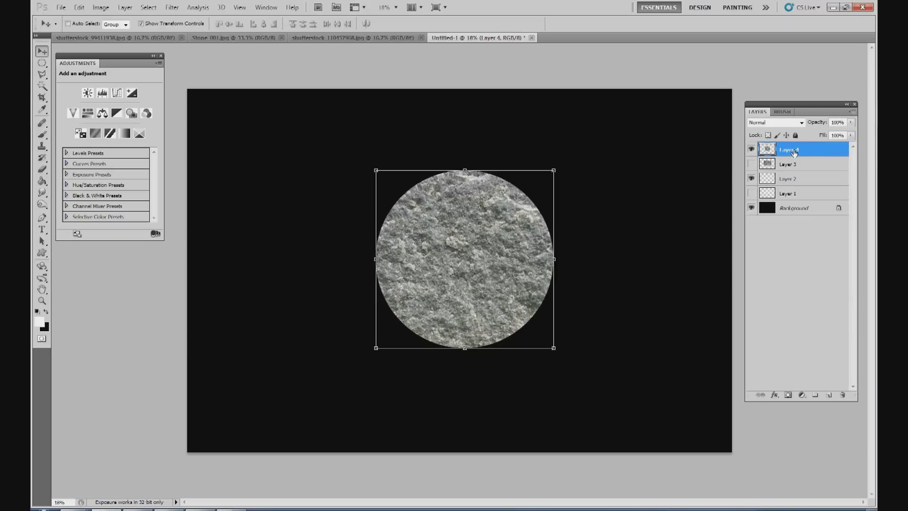
drag(792, 152, 829, 396)
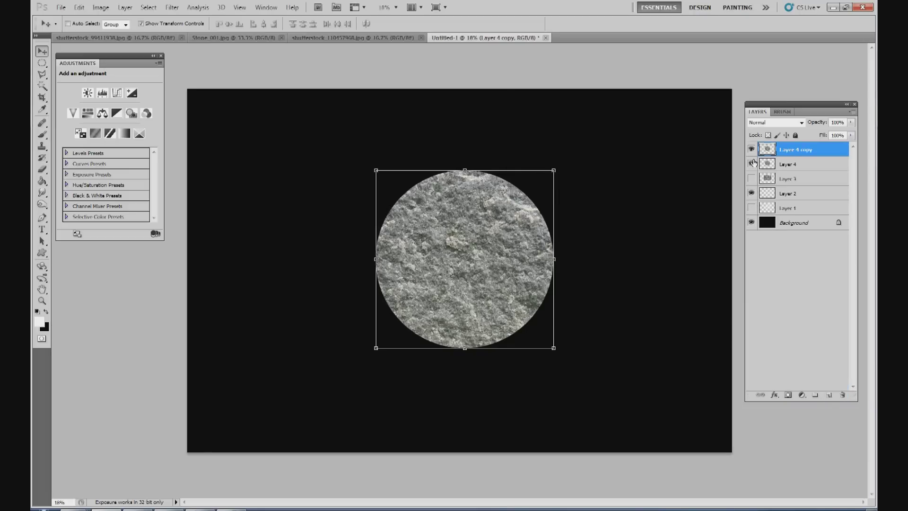
Check the two stacked stone circles by toggling their visibility and nudging the duplicate sideways, undoing the move.
click(752, 151)
click(751, 164)
click(751, 150)
mouse_move(504, 231)
mouse_down()
mouse_move(568, 224)
mouse_move(518, 232)
mouse_up()
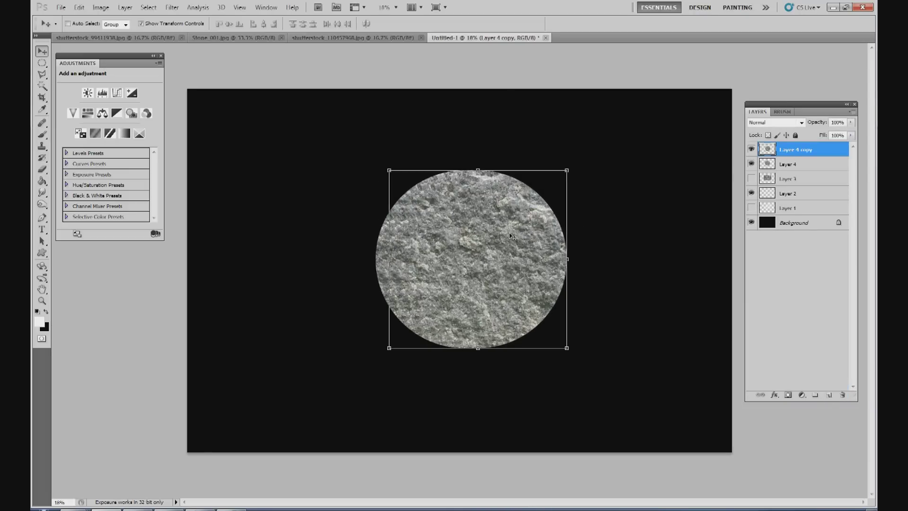
key(ctrl+z)
Rename the lower stone circle layer, Layer 4, as "Stone Edge".
click(796, 169)
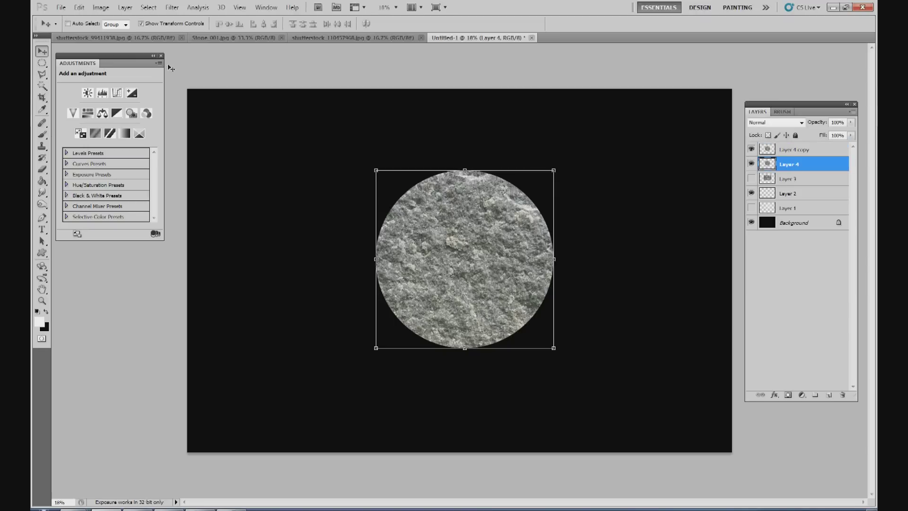
right_click(789, 161)
click(793, 171)
text(Stone Edge)
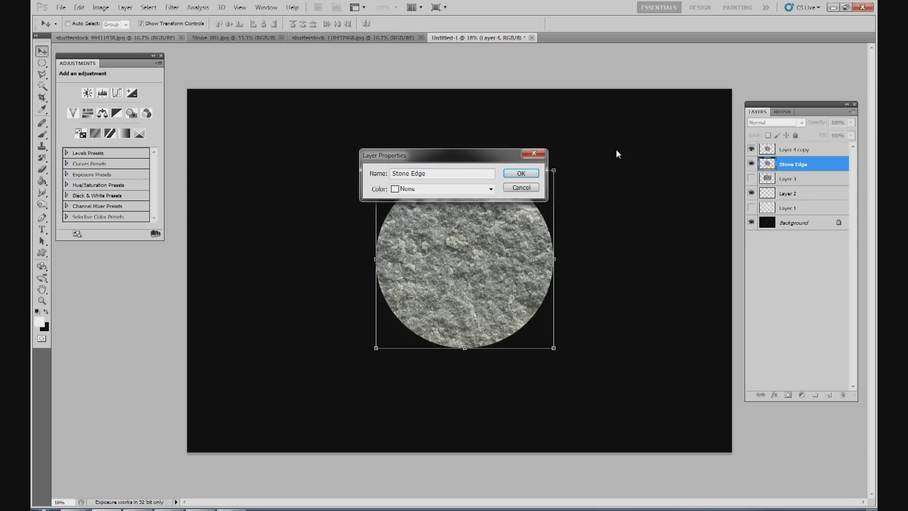
click(520, 173)
Rename the duplicated stone circle layer, Layer 4 copy, as "Stone Face".
click(813, 149)
right_click(812, 150)
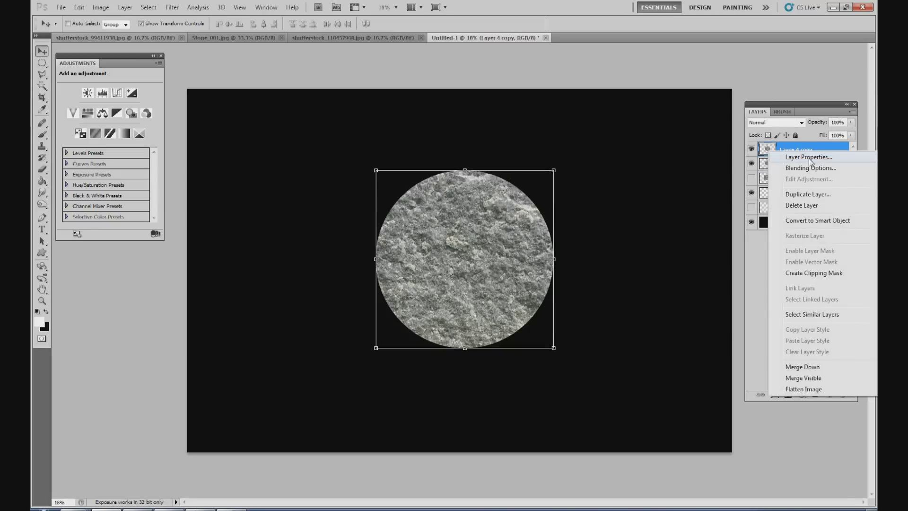
click(809, 158)
text(Stone)
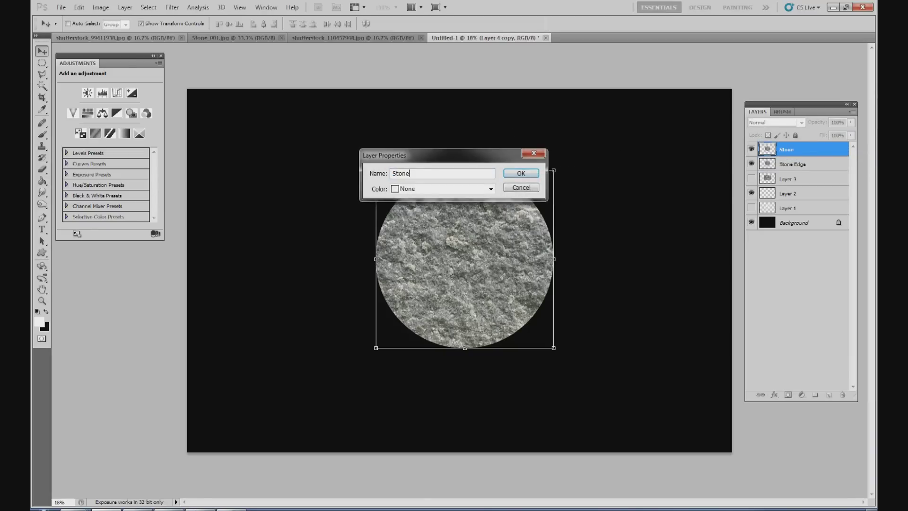
text( Face)
click(517, 173)
Shift the Stone Edge circle to the right and give it a red Color Overlay, #e10000.
click(822, 166)
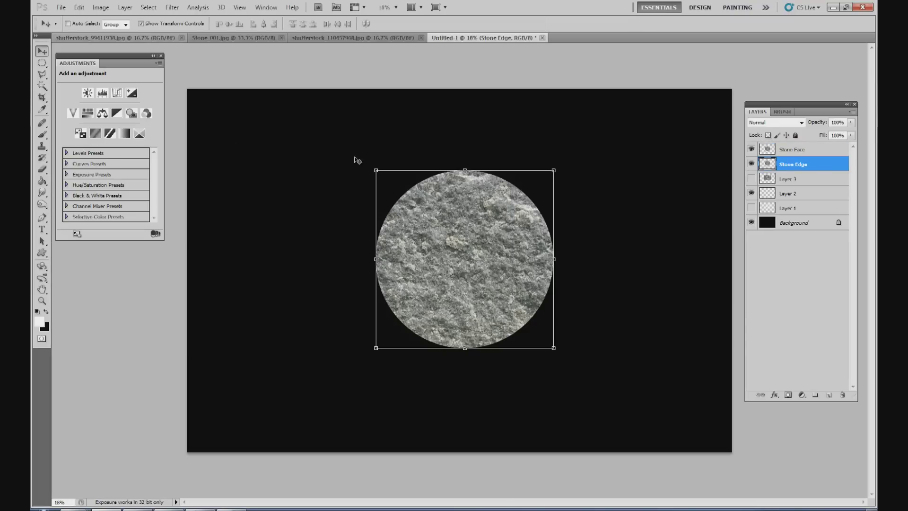
drag(494, 234, 571, 227)
click(775, 395)
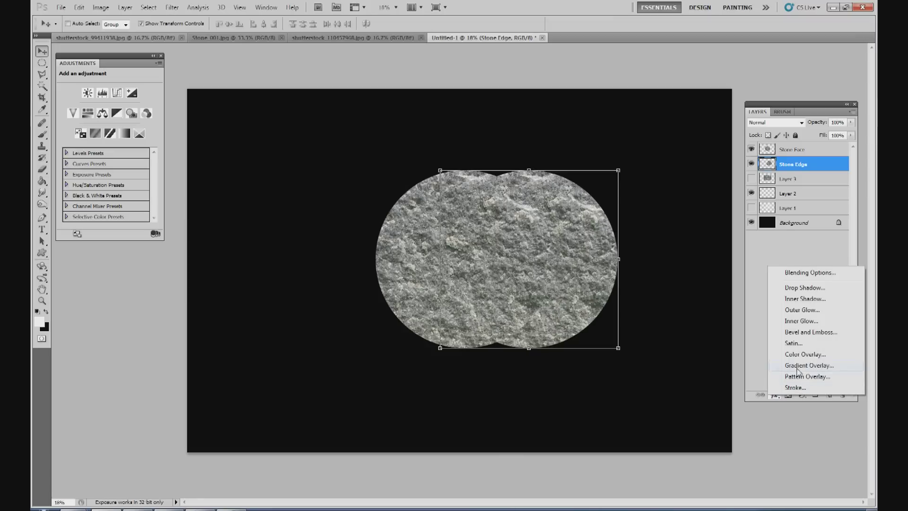
click(804, 358)
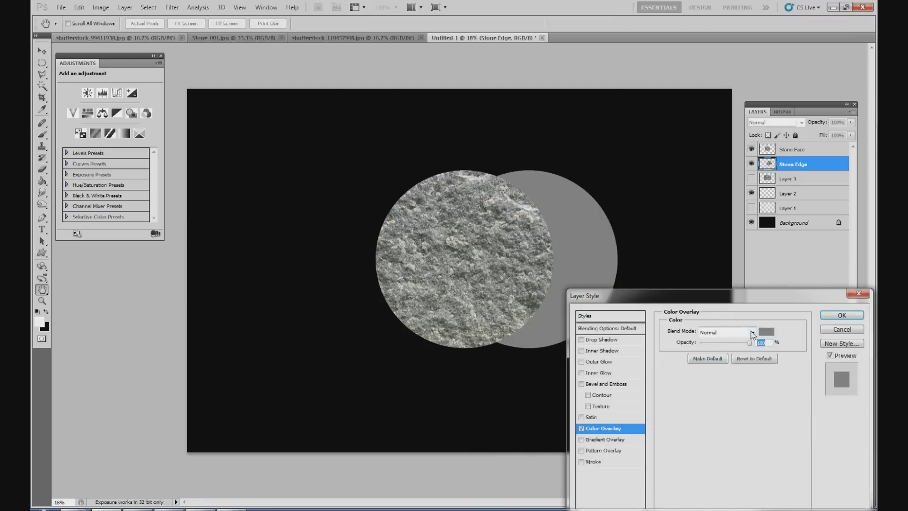
click(766, 332)
drag(671, 373, 710, 332)
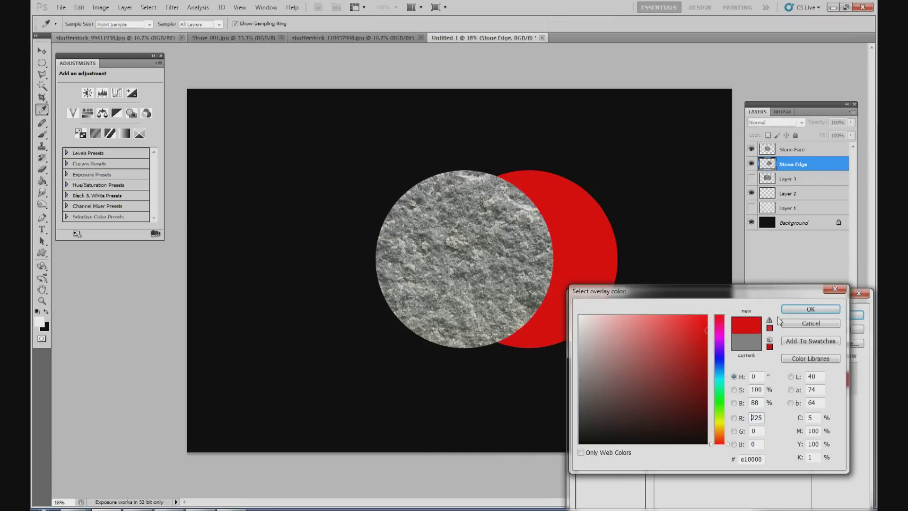
click(828, 311)
click(842, 315)
Move the Stone Edge circle back left until only a narrow crescent shows, and lower its Color Overlay opacity to about 65%.
key(v)
drag(602, 261, 557, 259)
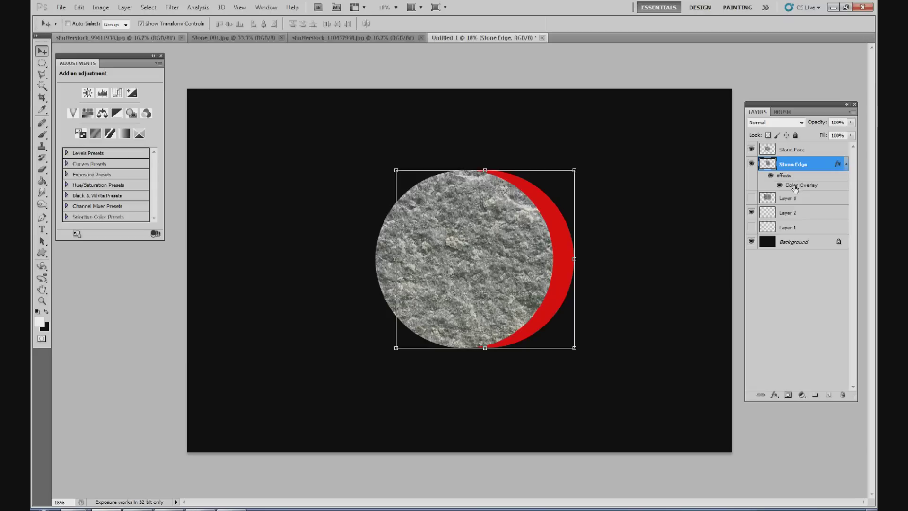
double_click(794, 189)
drag(750, 342, 732, 342)
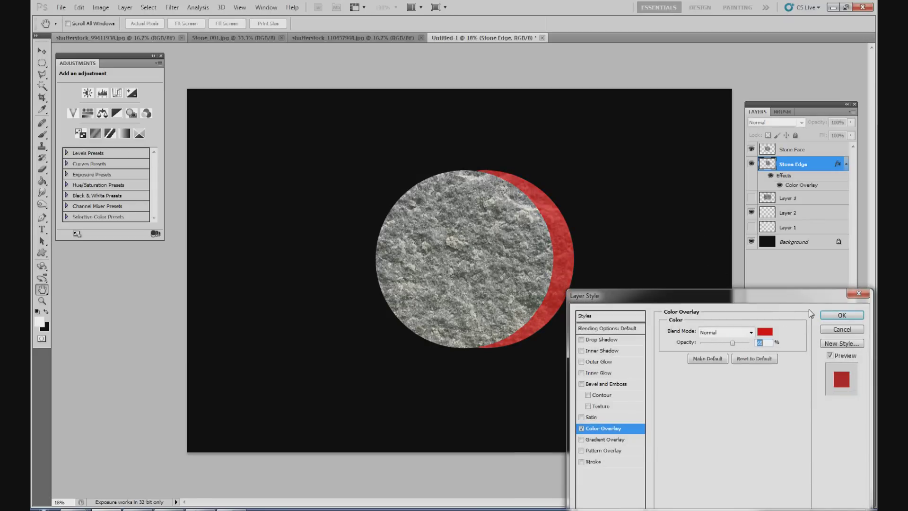
click(825, 315)
Rotate the Stone Edge circle about 180° and narrow its exposed crescent slightly.
click(79, 8)
click(585, 162)
drag(588, 165, 445, 323)
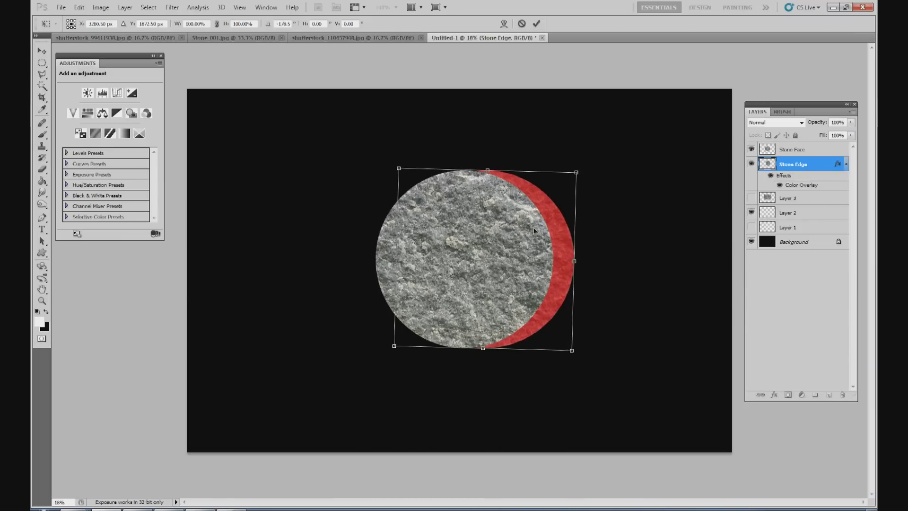
drag(586, 160, 578, 155)
click(536, 24)
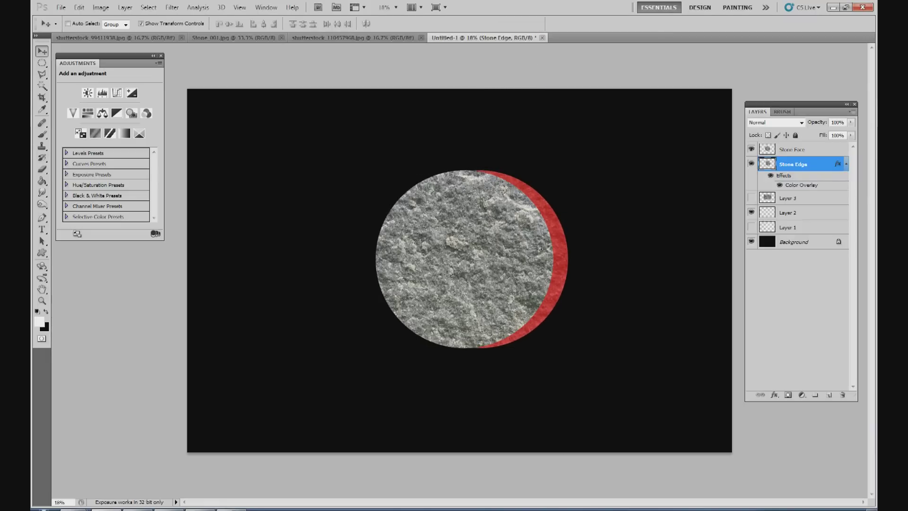
Change the Stone Edge Color Overlay to pale blue-white #eefafd and reduce its opacity to about 20%.
double_click(807, 185)
click(764, 331)
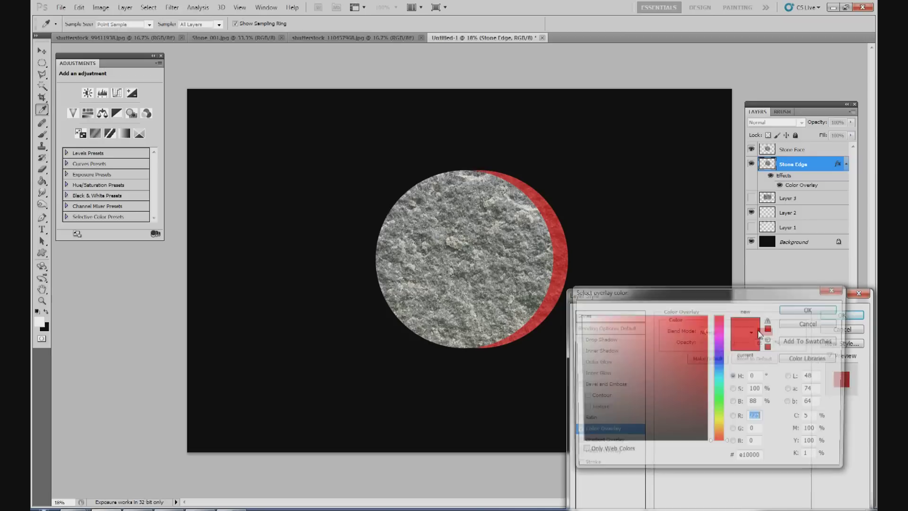
drag(621, 338, 597, 314)
drag(718, 373, 719, 374)
drag(596, 319, 586, 316)
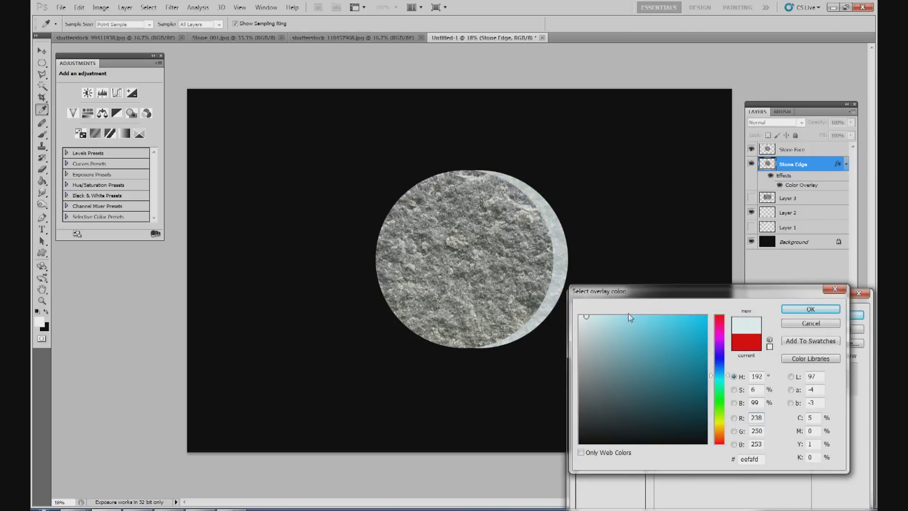
click(789, 307)
drag(737, 344, 713, 346)
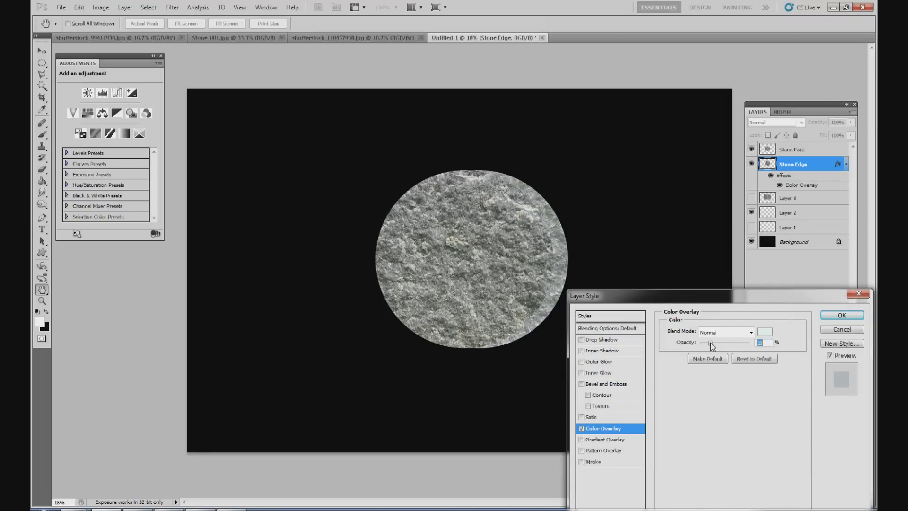
click(836, 316)
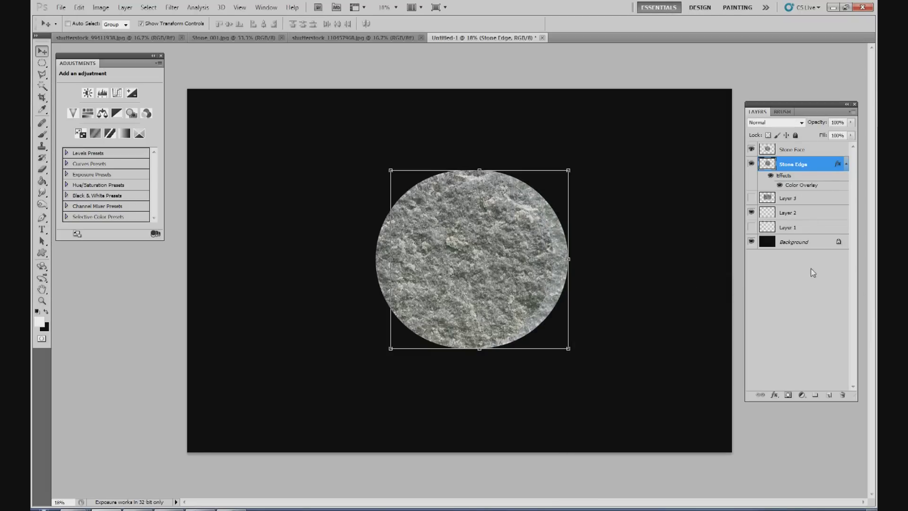
Add a Curves adjustment clipped to Stone Edge and brighten it with a point at input 104, output 153.
click(801, 395)
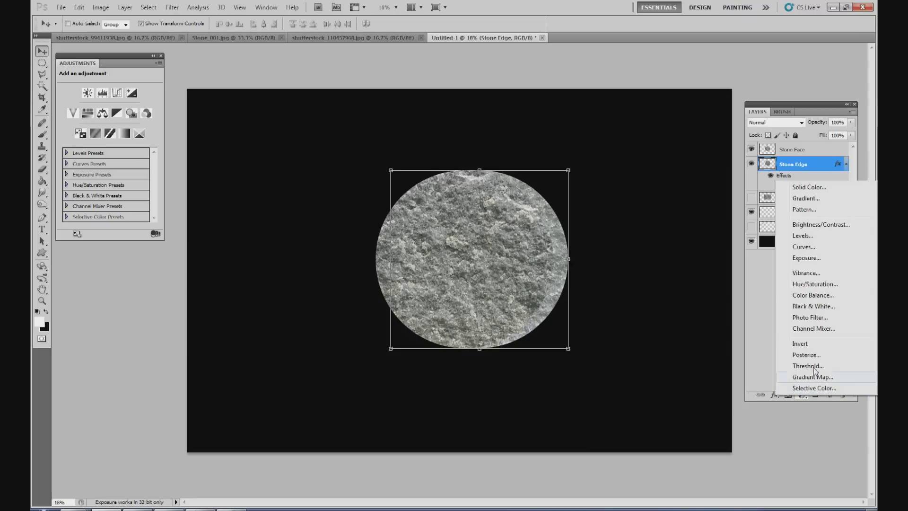
click(806, 254)
key(ctrl+alt+g)
mouse_move(116, 144)
mouse_down()
mouse_move(132, 152)
mouse_move(97, 175)
mouse_move(117, 136)
mouse_move(109, 129)
mouse_move(125, 138)
mouse_move(120, 146)
mouse_move(112, 138)
mouse_up()
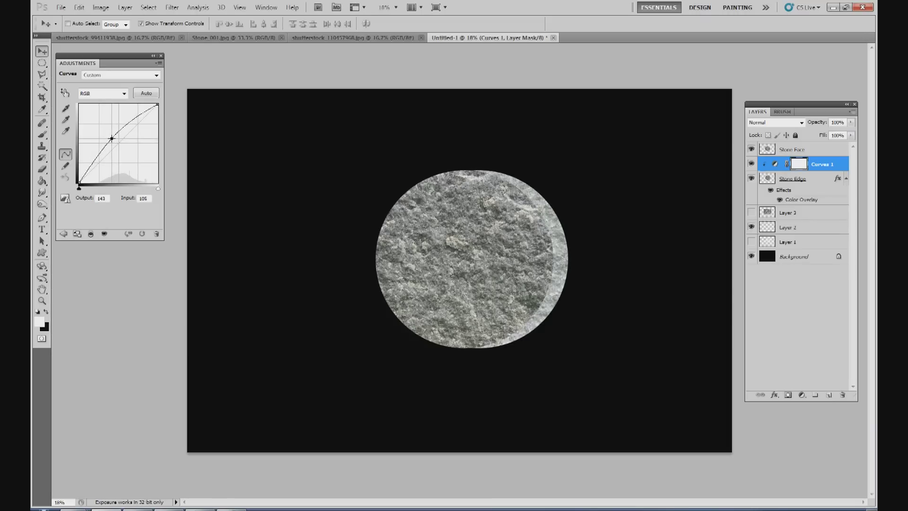
drag(111, 138, 112, 135)
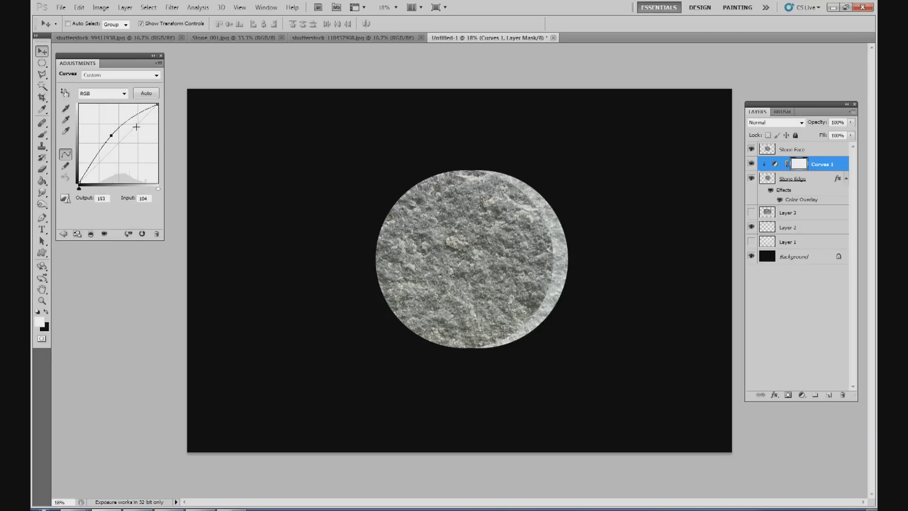
Distort the Stone Edge circle slightly at its corners and upper edge, widening it to about 103.6% toward the left.
click(814, 178)
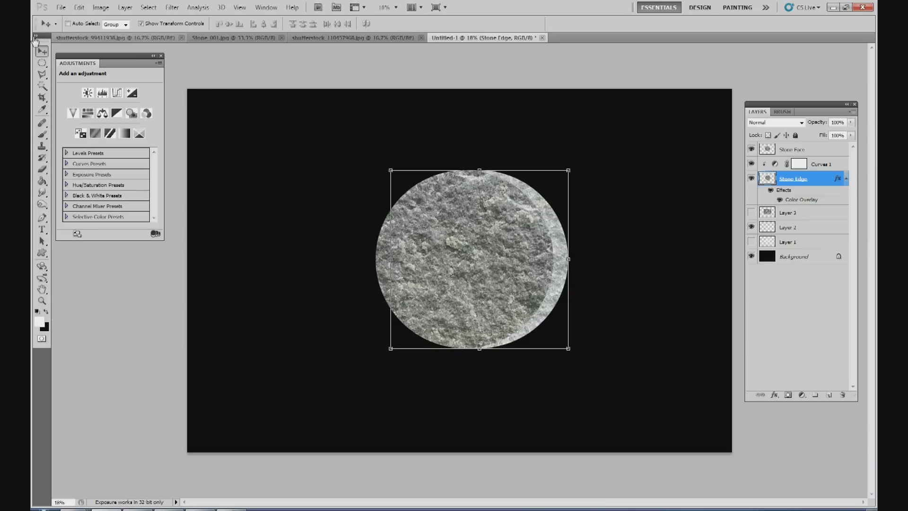
drag(392, 173, 384, 175)
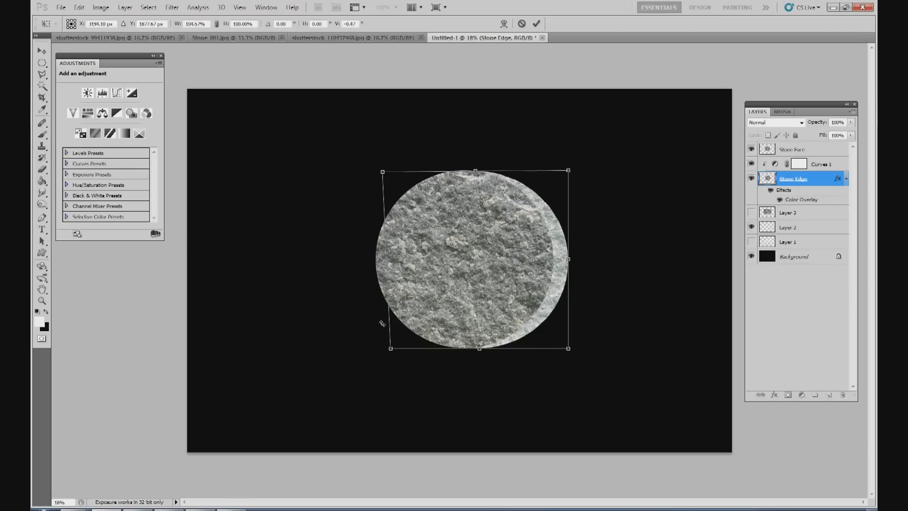
drag(392, 349, 387, 347)
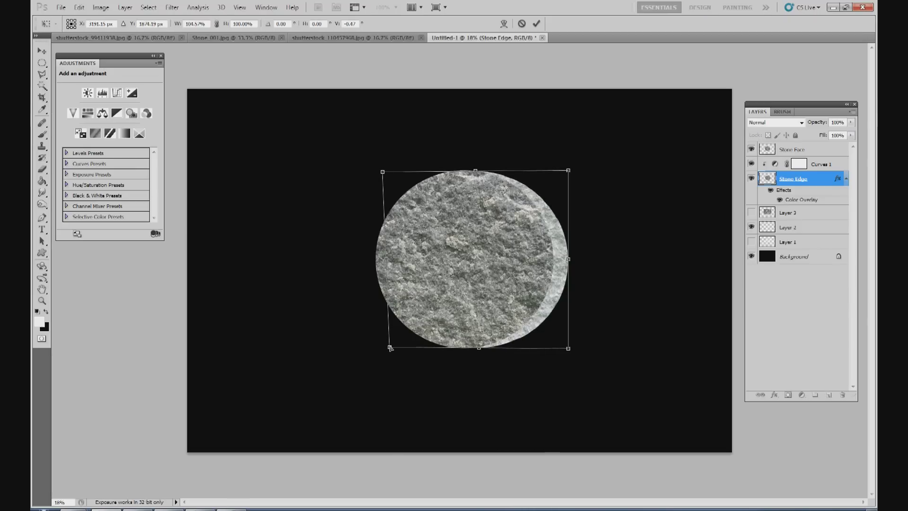
drag(569, 172, 566, 169)
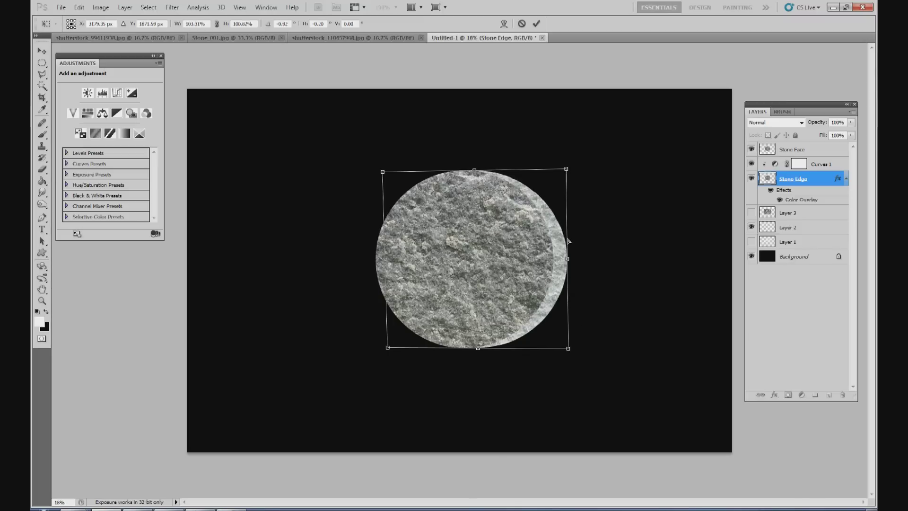
drag(570, 349, 568, 348)
drag(469, 170, 472, 171)
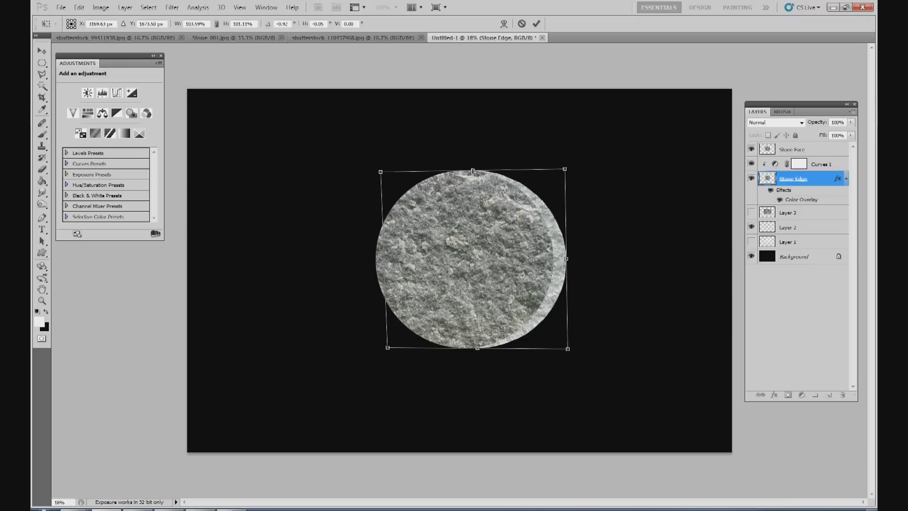
click(535, 23)
Warp the Stone Face circle, pulling its upper left side inward and its lower left and lower right parts outward.
click(798, 150)
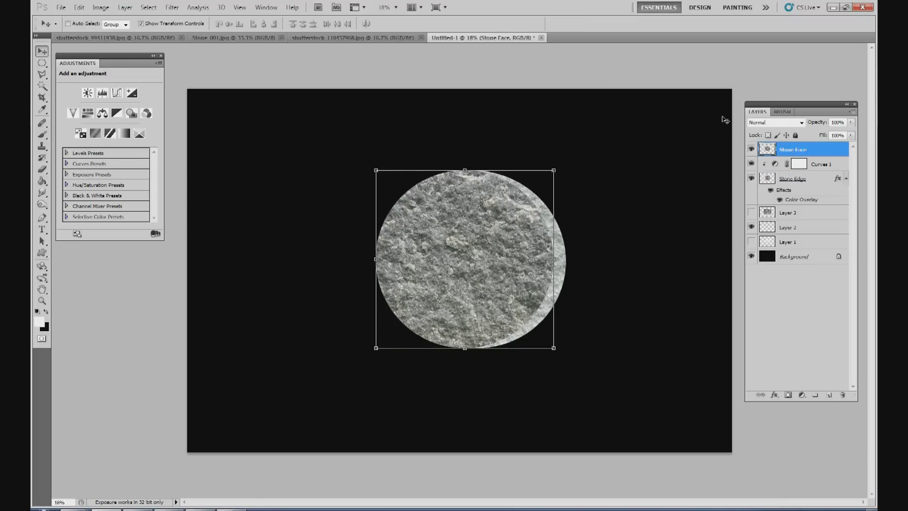
drag(461, 250, 459, 240)
key(ctrl+z)
click(79, 7)
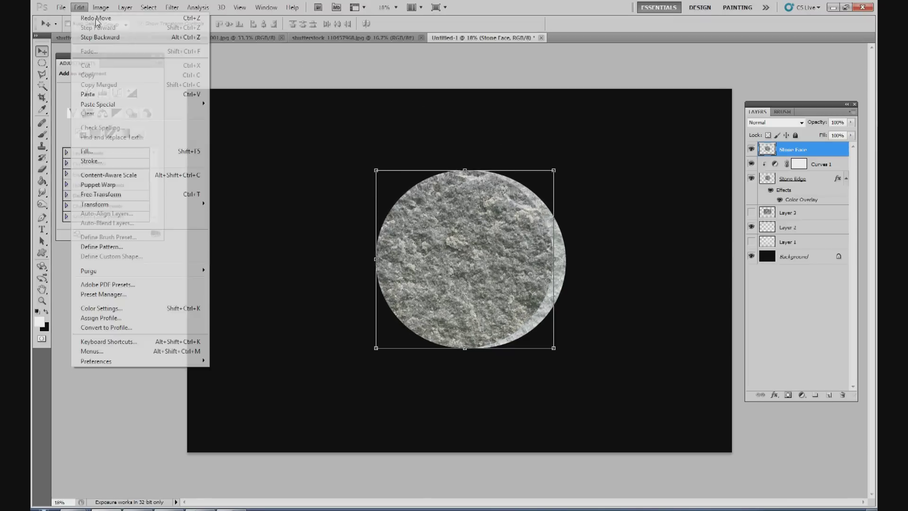
mouse_move(141, 205)
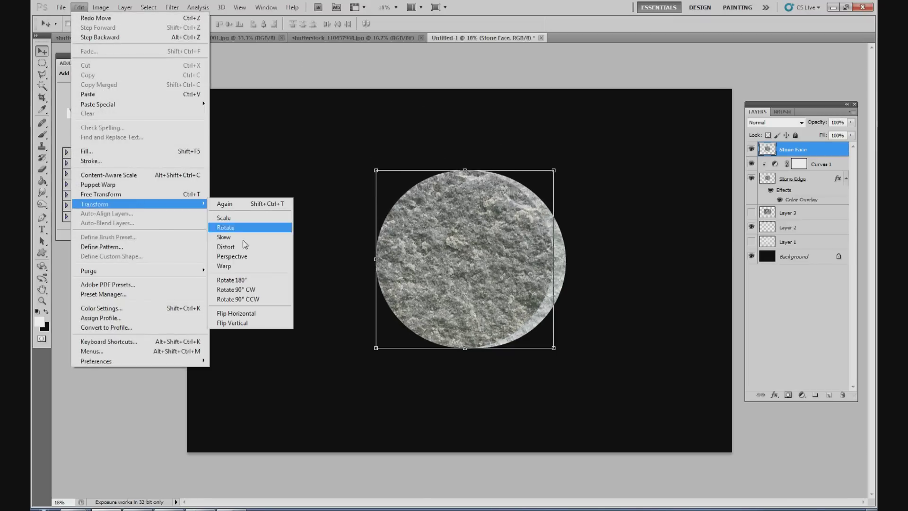
click(245, 266)
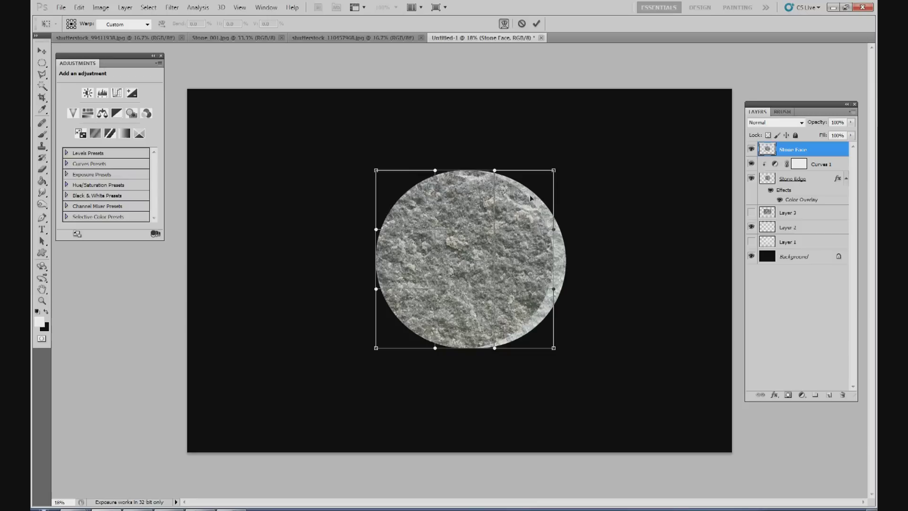
drag(530, 198, 533, 255)
drag(404, 255, 410, 255)
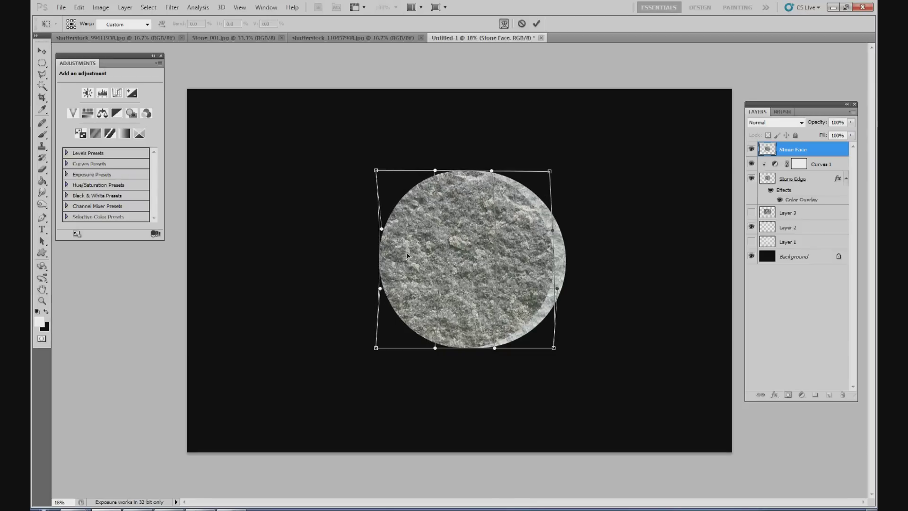
drag(416, 195, 418, 194)
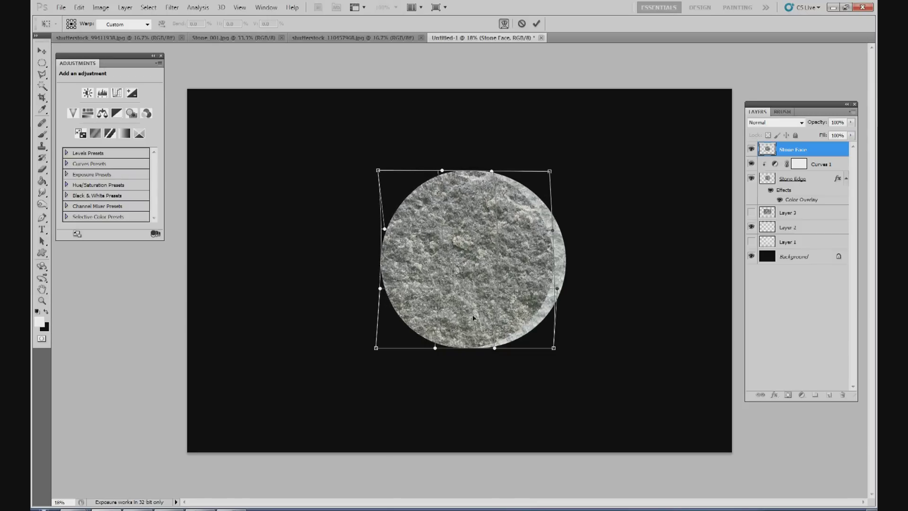
drag(423, 327, 417, 331)
drag(515, 312, 519, 314)
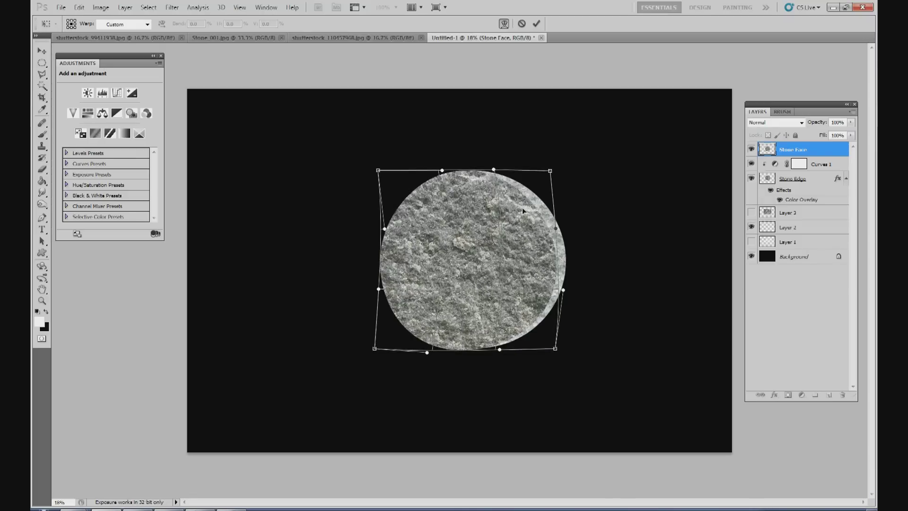
Refine the Stone Face warp around its upper part, pull the lower right edge back inward and apply it.
drag(522, 211, 523, 208)
drag(426, 208, 439, 203)
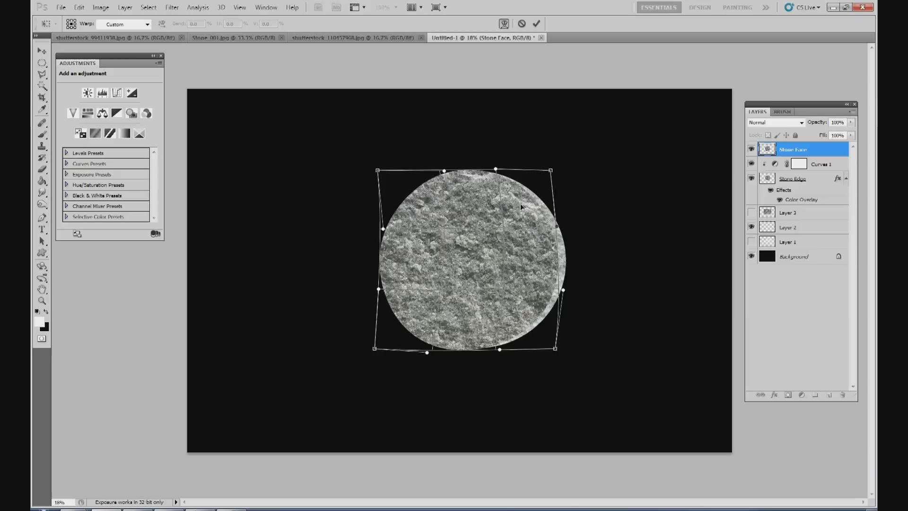
drag(520, 206, 519, 208)
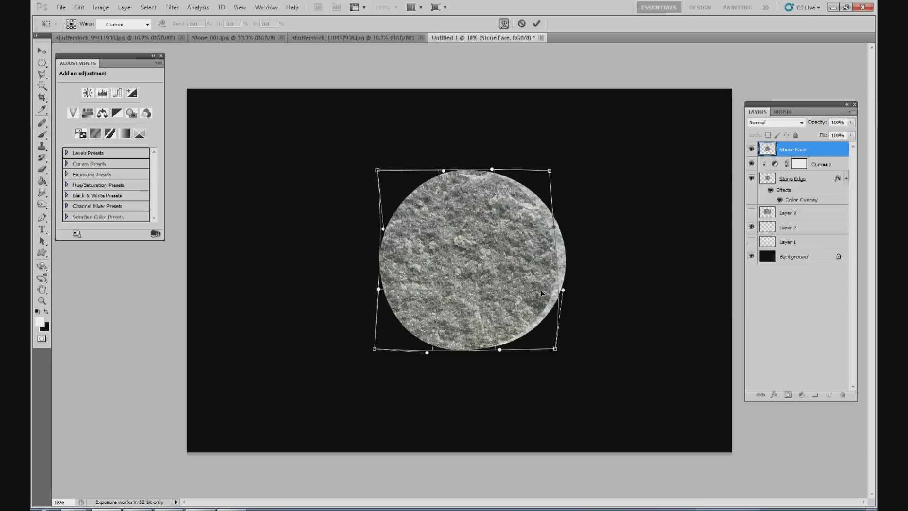
drag(534, 306, 532, 299)
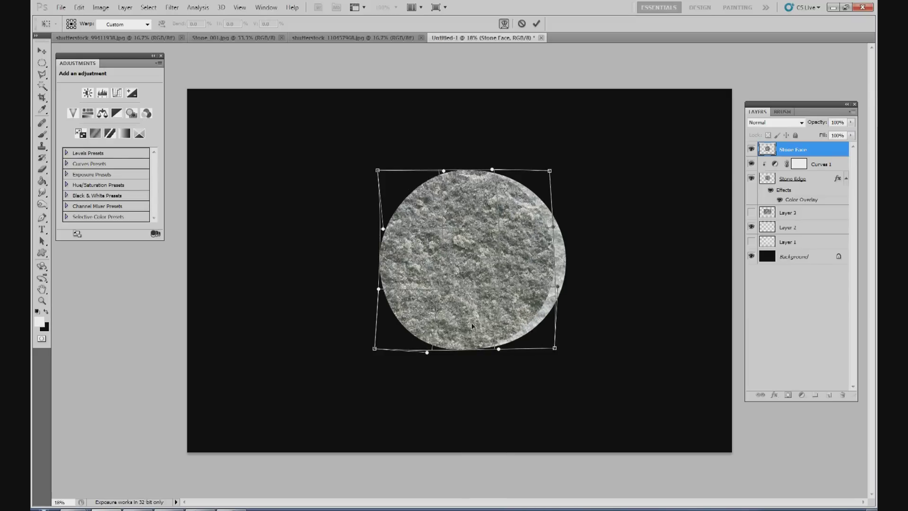
click(535, 23)
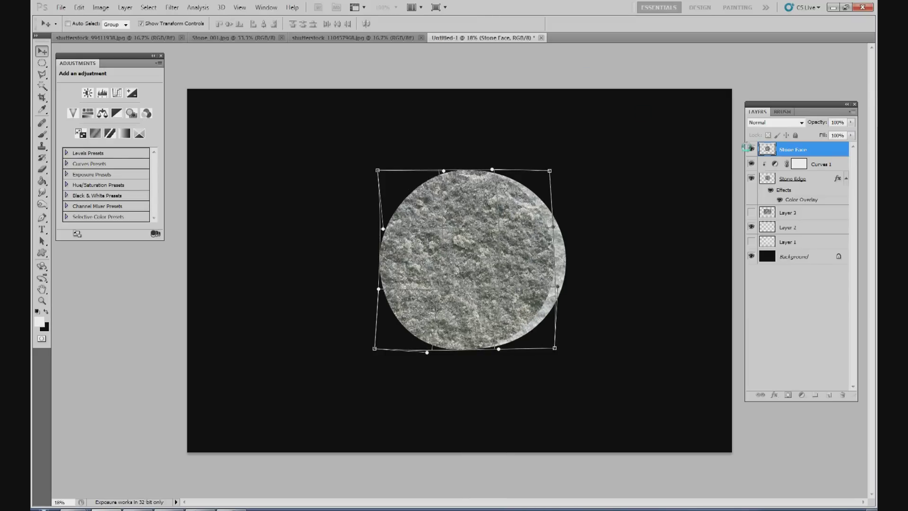
Transform the Stone Edge circle to about 100.19% width and 101.38% height, skewing its lower edge slightly left, and apply it.
click(816, 182)
drag(567, 259, 568, 261)
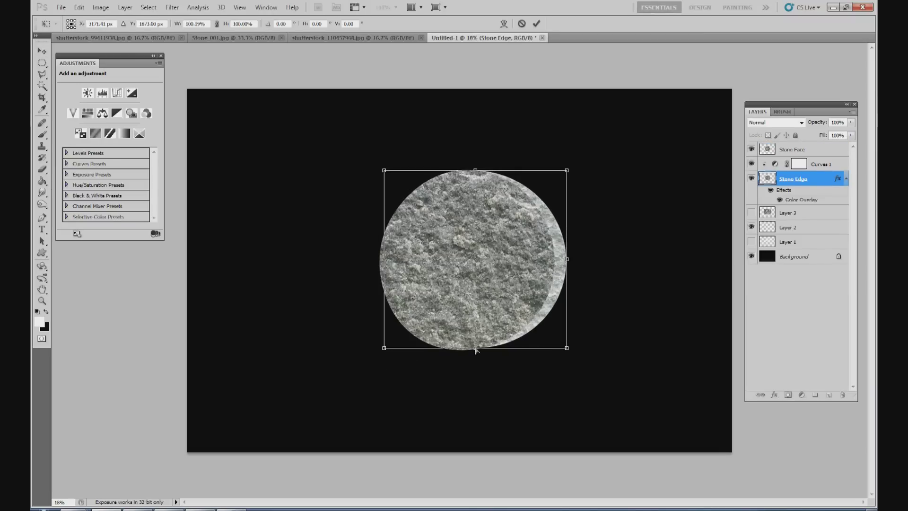
drag(476, 353, 474, 353)
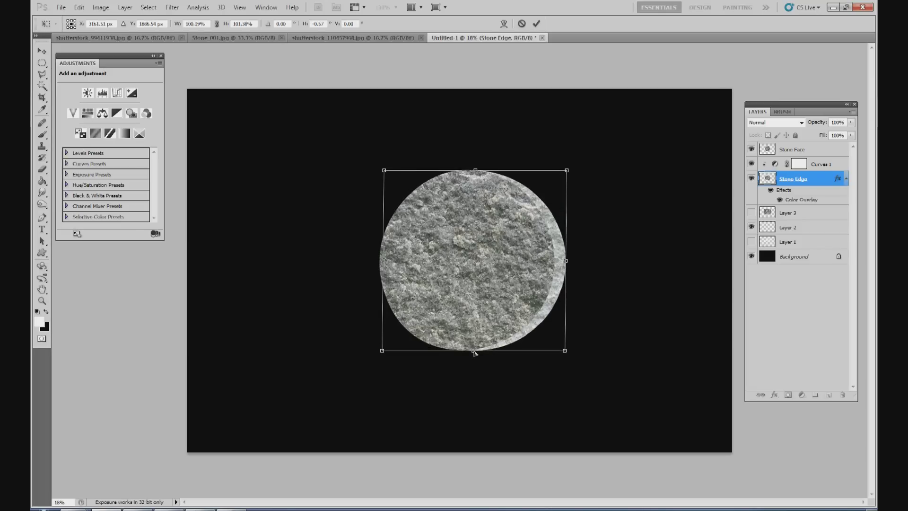
click(536, 24)
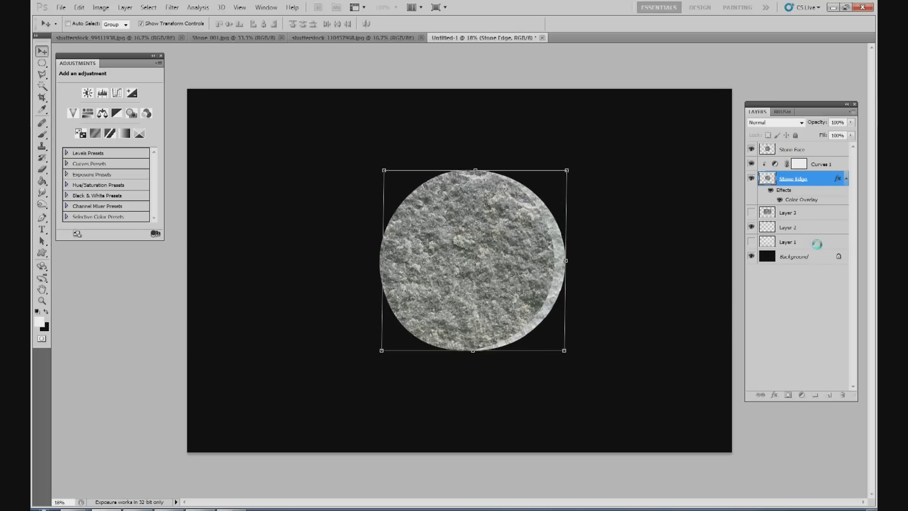
click(810, 256)
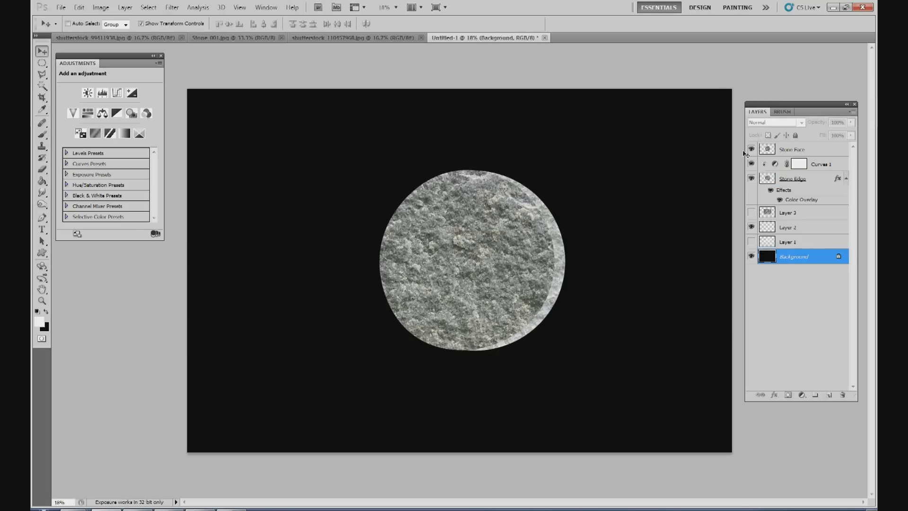
click(822, 150)
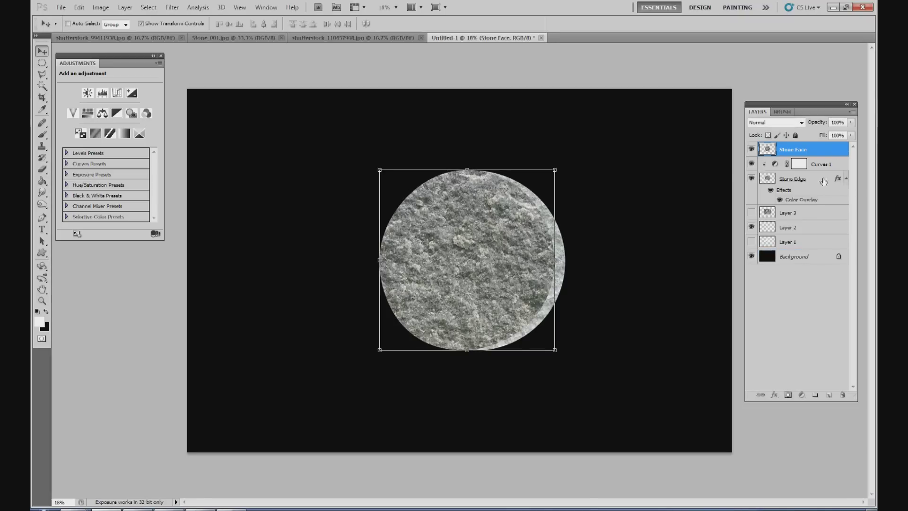
Add a layer mask to the Stone Edge layer and make the mask active for editing.
click(821, 180)
click(396, 7)
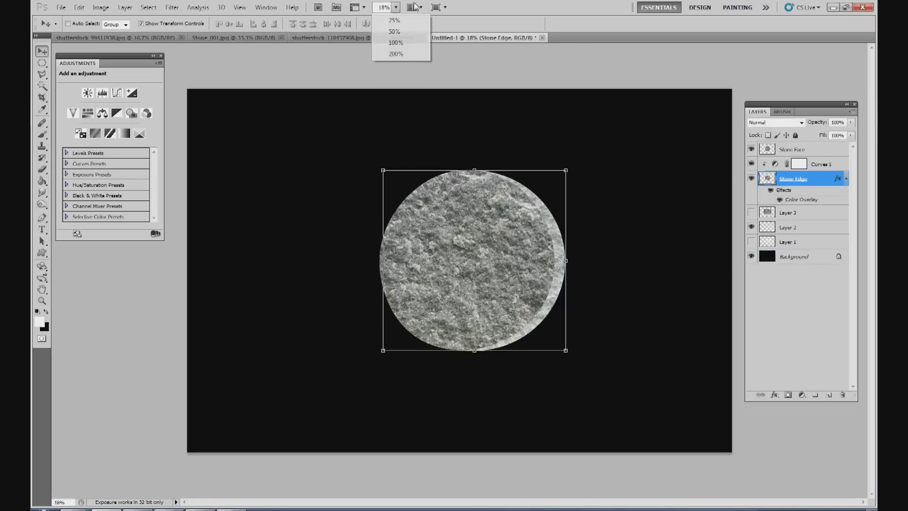
click(400, 20)
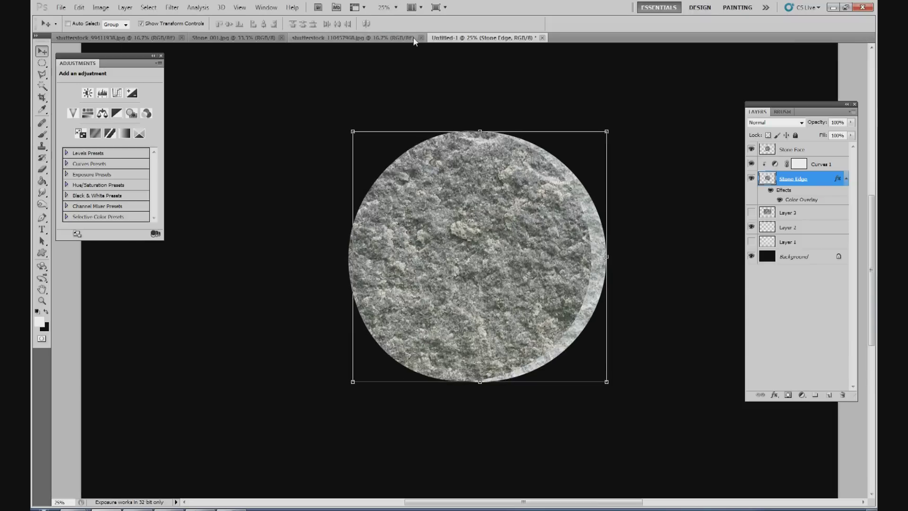
text(33)
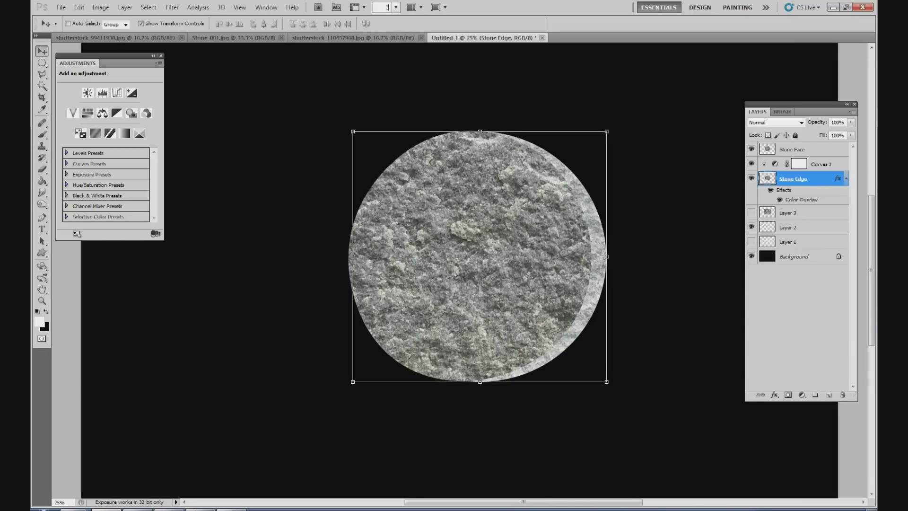
key(Return)
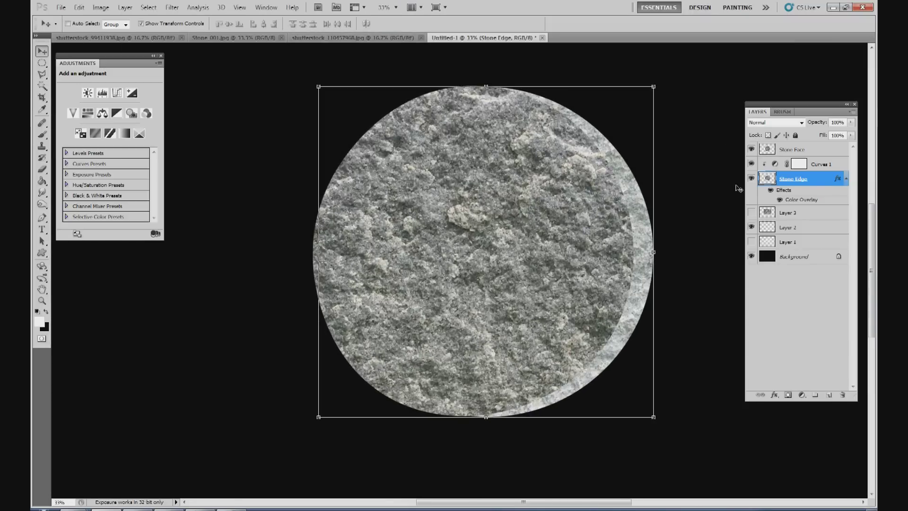
drag(531, 504, 534, 505)
drag(564, 504, 565, 504)
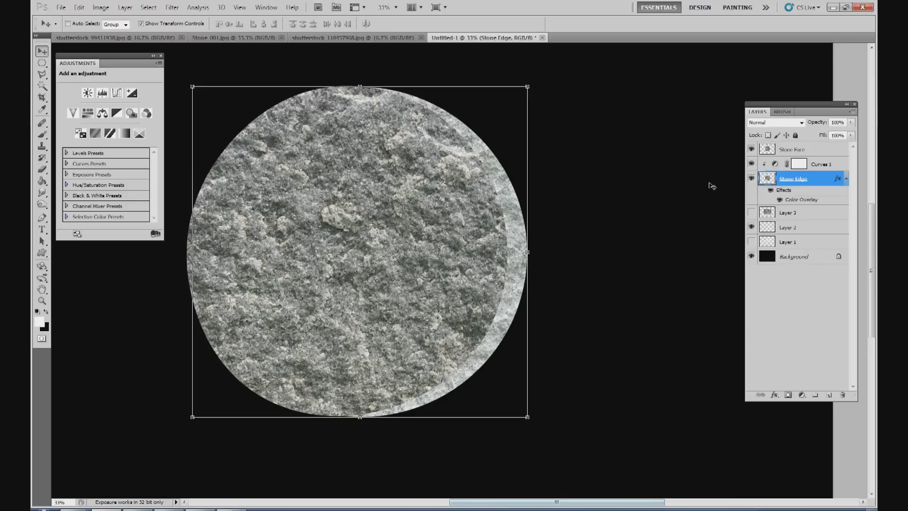
click(788, 397)
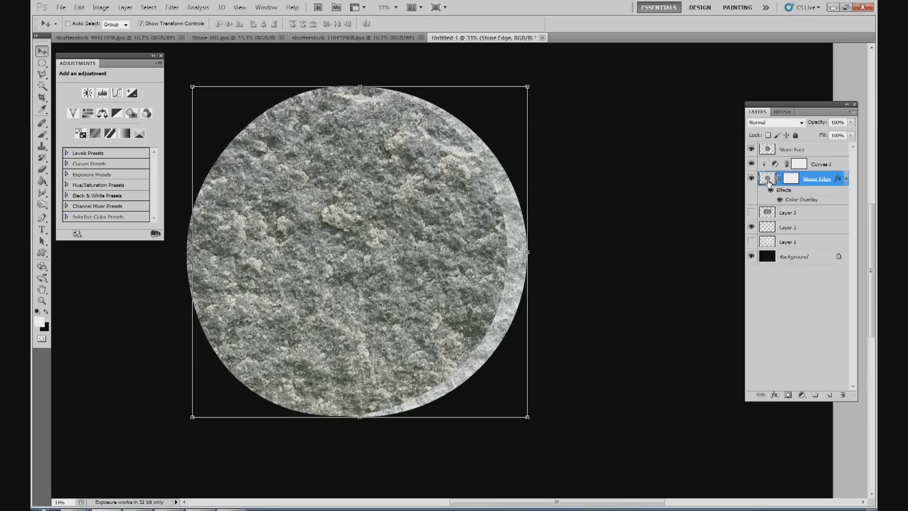
click(791, 178)
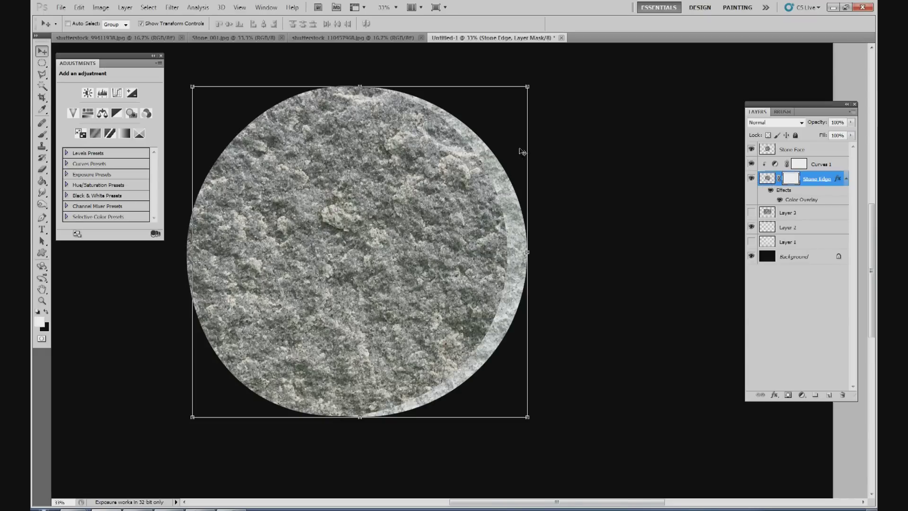
Outline a freehand lasso selection with a jagged inner border along the right rim of the stone, closing it well outside the circle.
click(41, 75)
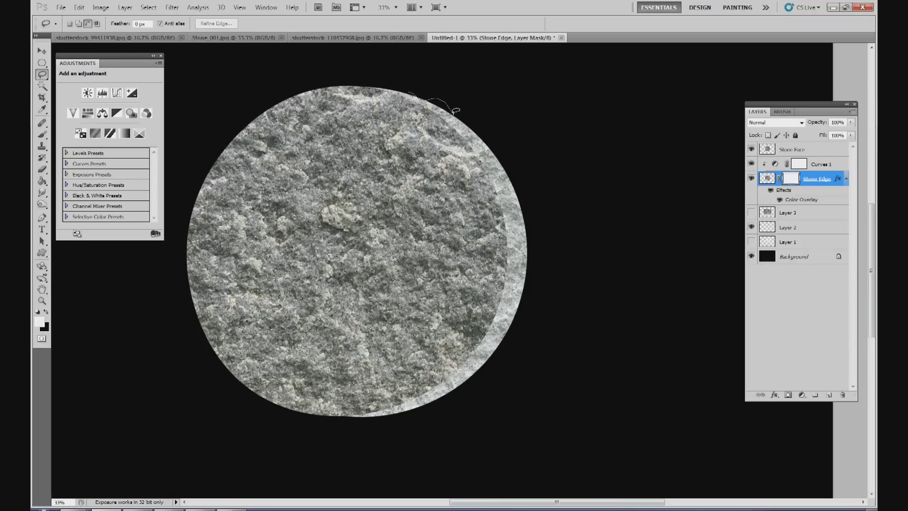
mouse_move(457, 117)
mouse_down()
mouse_move(493, 139)
mouse_move(522, 196)
mouse_up()
drag(529, 233, 528, 248)
drag(526, 279, 515, 315)
drag(468, 378, 460, 389)
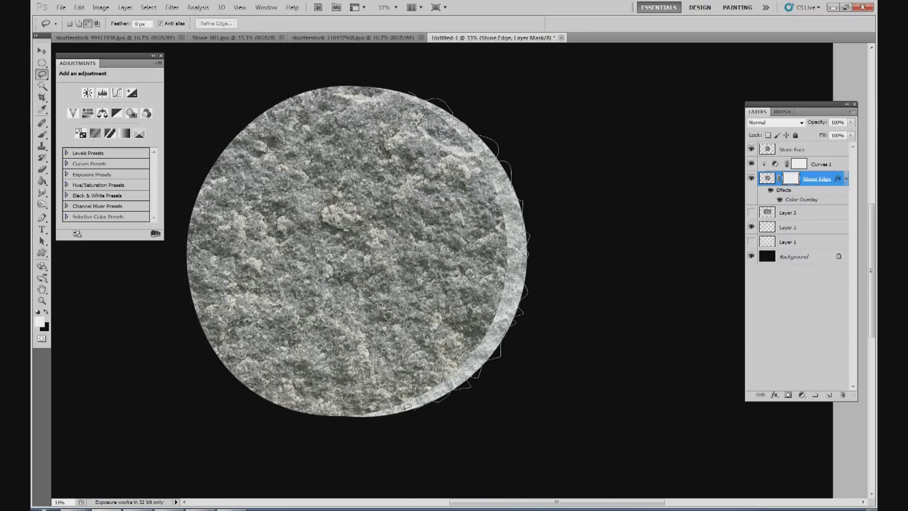
mouse_move(389, 431)
mouse_down()
mouse_move(500, 403)
mouse_move(579, 330)
mouse_move(578, 203)
mouse_move(550, 125)
mouse_move(457, 87)
mouse_move(401, 75)
mouse_up()
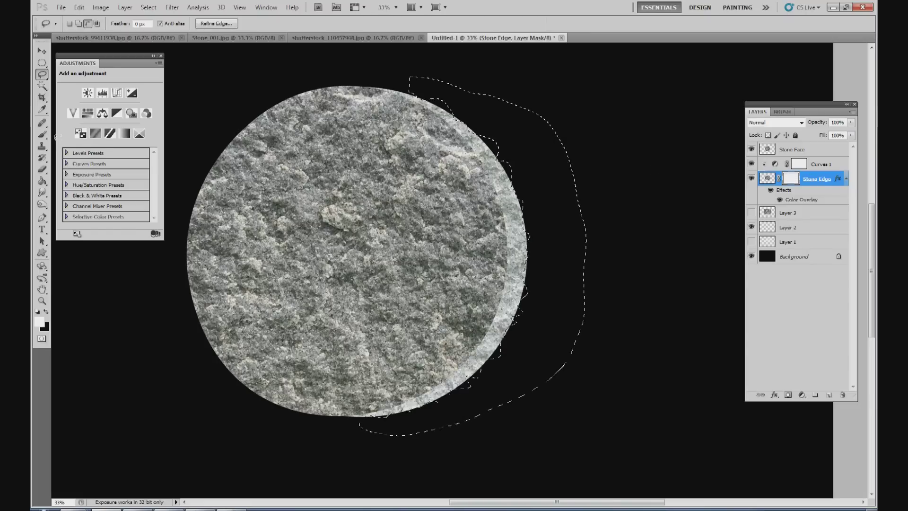
Paint black on the Stone Edge mask inside the selection with an enlarged soft brush to chip the right rim, and deselect.
click(42, 134)
key(x)
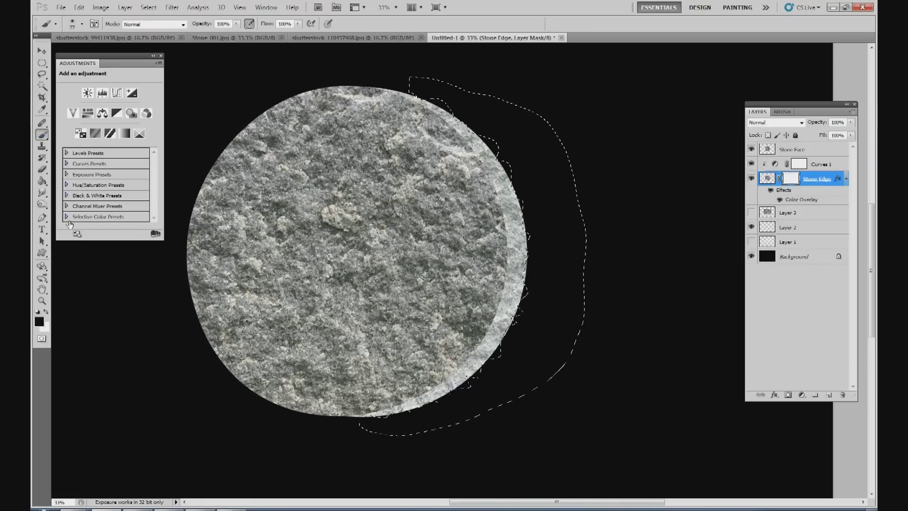
click(82, 23)
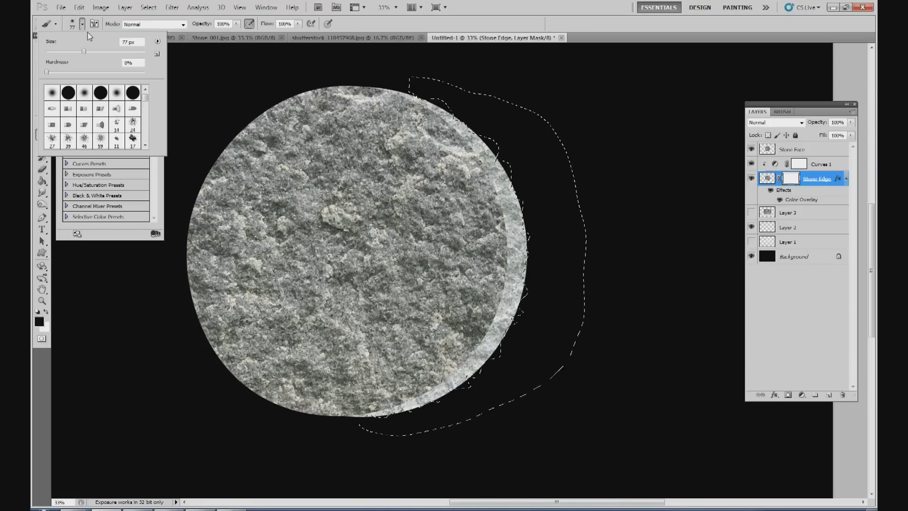
click(127, 52)
click(454, 103)
mouse_move(454, 103)
mouse_down()
mouse_move(477, 114)
mouse_move(505, 158)
mouse_move(517, 234)
mouse_move(511, 288)
mouse_move(474, 368)
mouse_move(419, 405)
mouse_up()
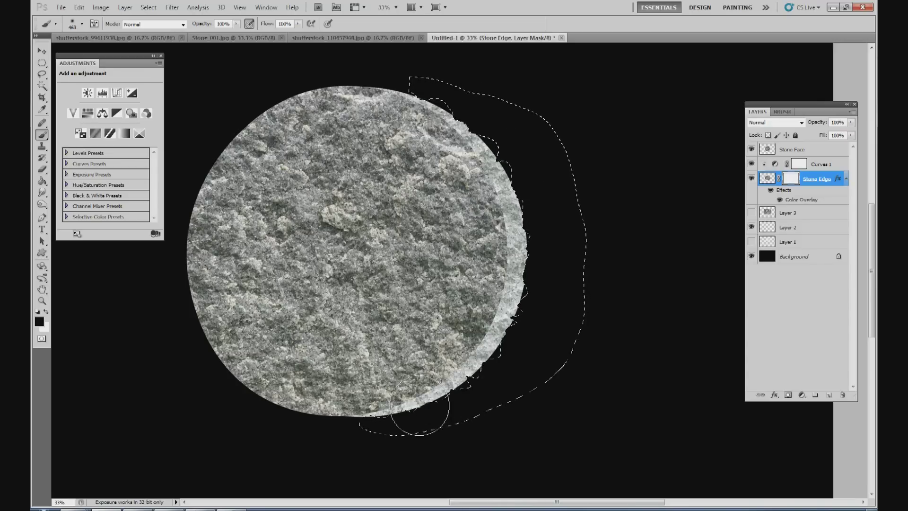
click(148, 7)
click(159, 29)
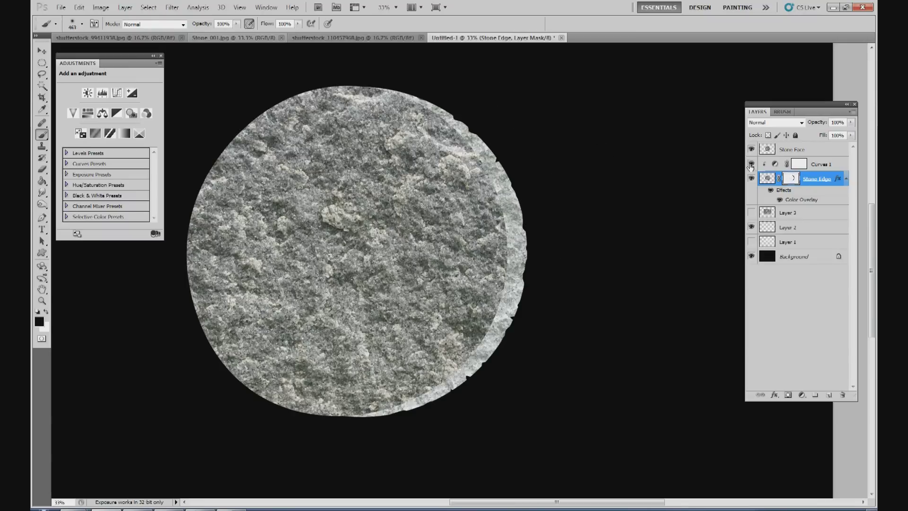
Lasso a second, differently shaped irregular selection along the chipped right rim of Stone Edge for finer notches.
click(42, 74)
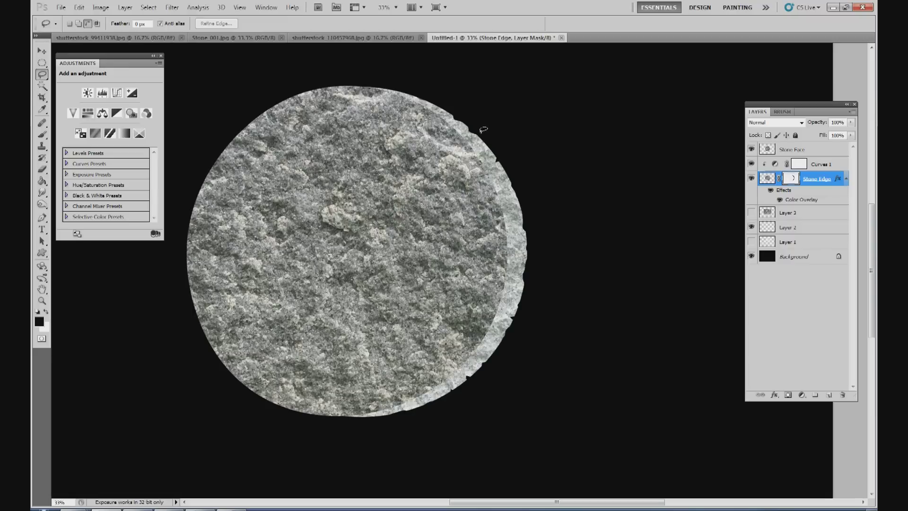
mouse_move(486, 144)
mouse_down()
mouse_move(526, 205)
mouse_move(535, 259)
mouse_move(525, 261)
mouse_move(521, 291)
mouse_move(540, 313)
mouse_move(500, 347)
mouse_up()
drag(463, 382, 437, 402)
mouse_move(396, 417)
mouse_down()
mouse_move(577, 379)
mouse_move(595, 296)
mouse_move(591, 198)
mouse_move(515, 95)
mouse_move(400, 86)
mouse_move(438, 101)
mouse_up()
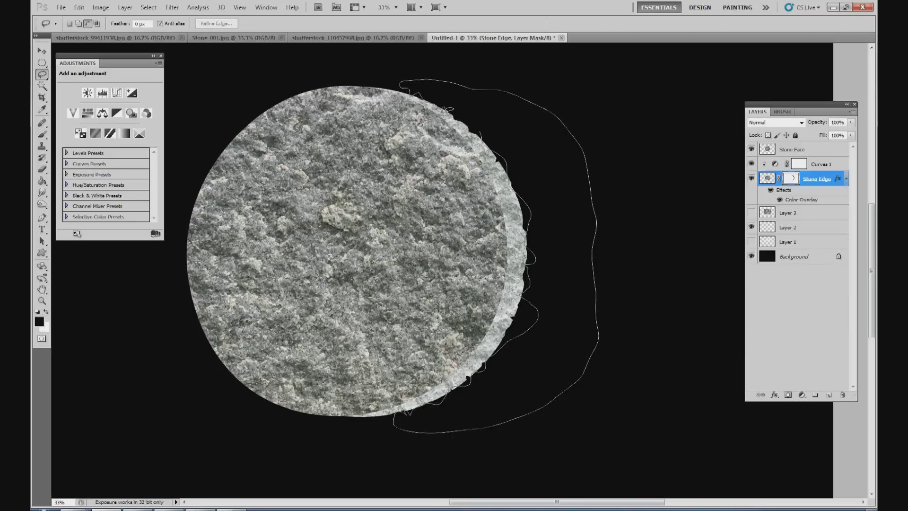
drag(452, 109, 479, 124)
Brush black over the second rim selection on the Stone Edge mask to add more chips, and deselect.
key(b)
mouse_move(470, 86)
mouse_down()
mouse_move(416, 91)
mouse_move(492, 156)
mouse_move(537, 260)
mouse_move(475, 369)
mouse_up()
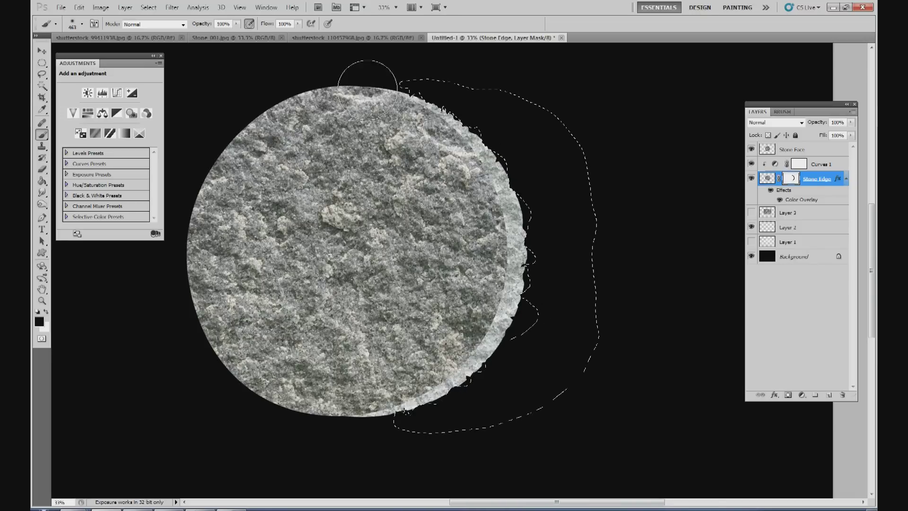
click(149, 8)
click(160, 28)
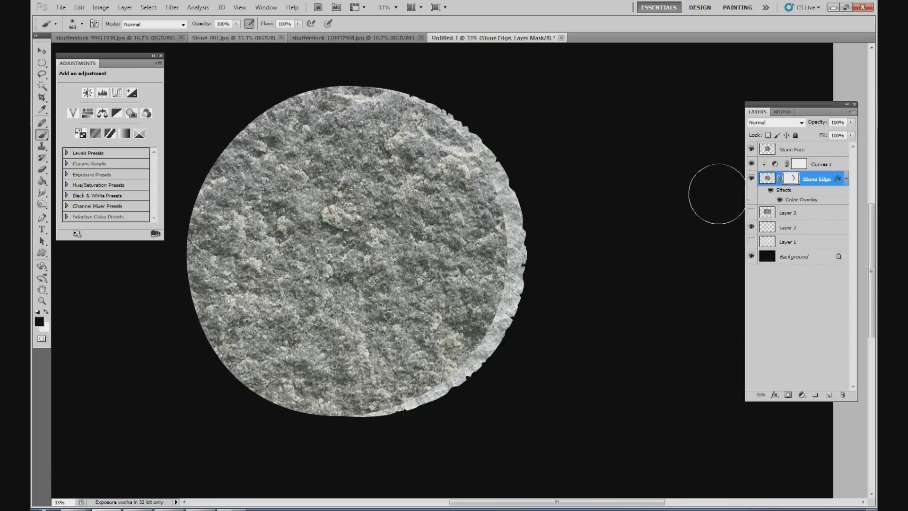
Add a layer mask to the Stone Face layer and hide the Stone Edge layer to expose the face's outline.
click(794, 150)
key(x)
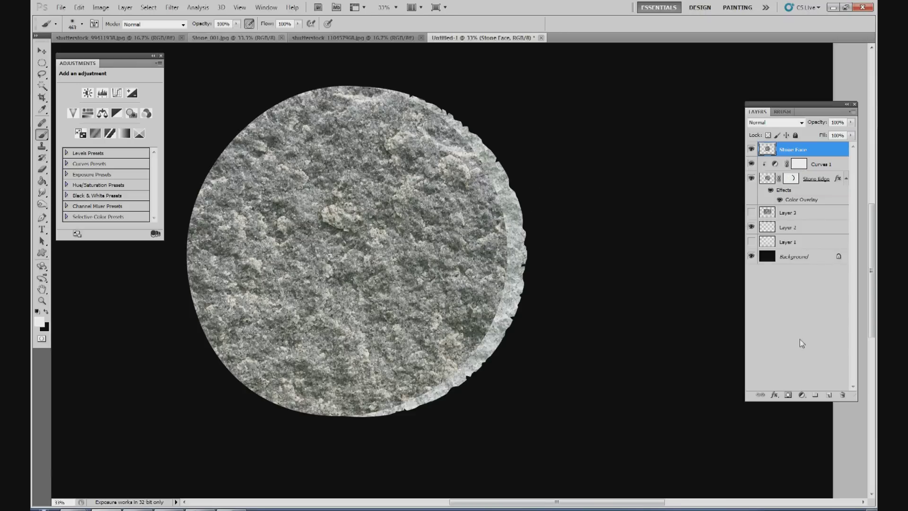
click(789, 395)
click(42, 74)
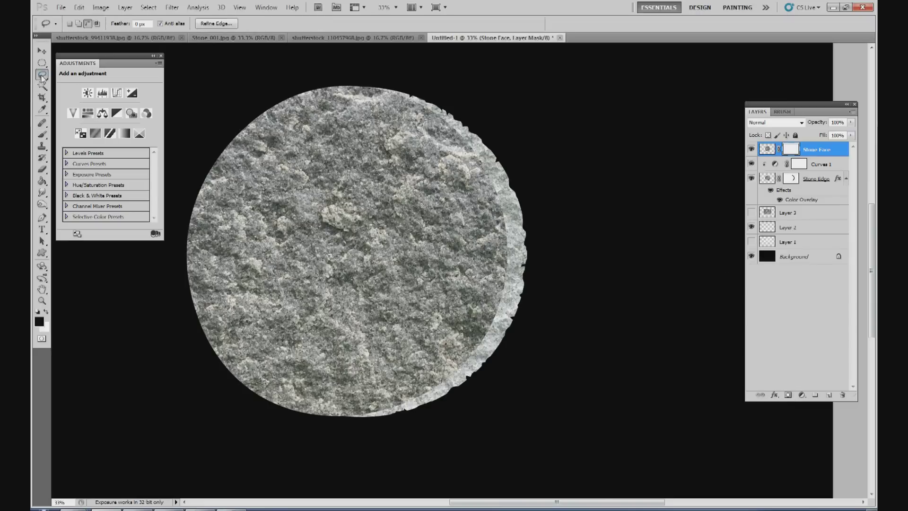
click(752, 179)
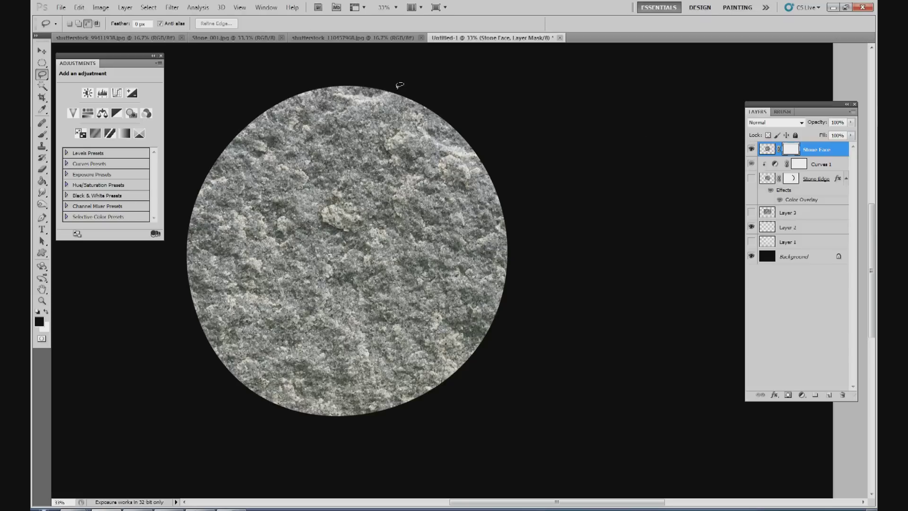
Lasso a jagged selection along the right rim of the Stone Face circle, closing it outside the stone.
drag(396, 91, 408, 97)
mouse_move(457, 124)
mouse_down()
mouse_move(495, 174)
mouse_move(507, 205)
mouse_up()
drag(513, 237, 509, 260)
drag(499, 317, 488, 334)
mouse_move(415, 398)
mouse_down()
mouse_move(403, 410)
mouse_move(492, 391)
mouse_move(553, 237)
mouse_move(478, 87)
mouse_move(409, 76)
mouse_move(468, 119)
mouse_move(428, 95)
mouse_move(421, 103)
mouse_move(517, 202)
mouse_move(517, 264)
mouse_move(497, 324)
mouse_move(421, 391)
mouse_move(394, 378)
mouse_move(401, 398)
mouse_move(489, 269)
mouse_move(479, 144)
mouse_up()
Paint black on the Stone Face mask within the selection to roughen the right rim, and deselect.
click(42, 135)
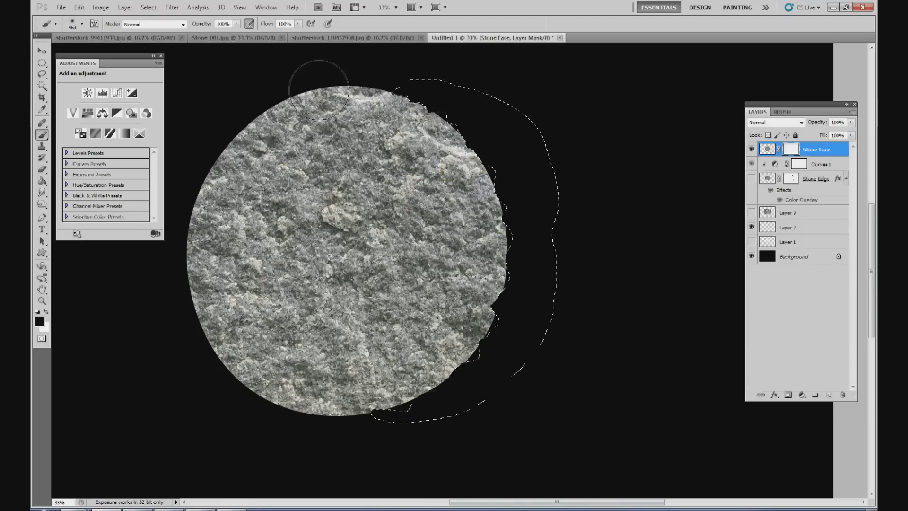
click(149, 7)
click(152, 25)
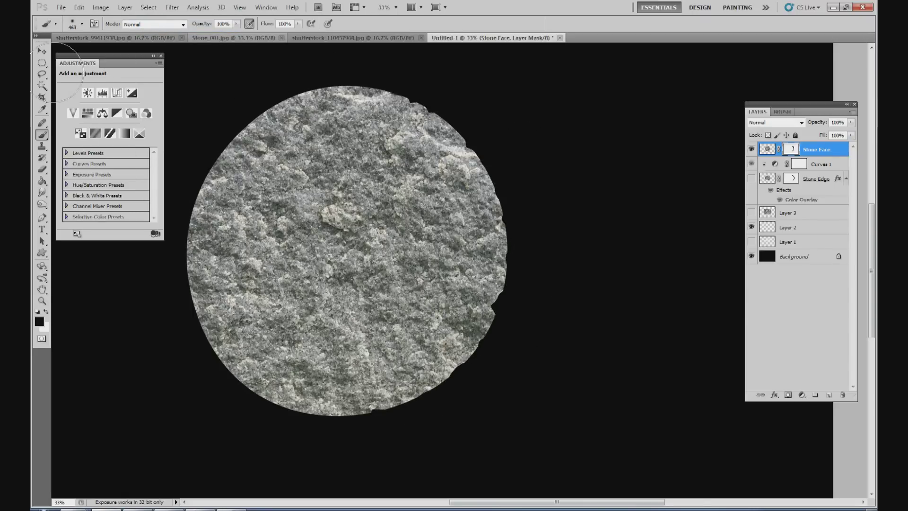
Lasso another irregular selection with wider loops and small notches along the roughened right rim of Stone Face.
click(42, 74)
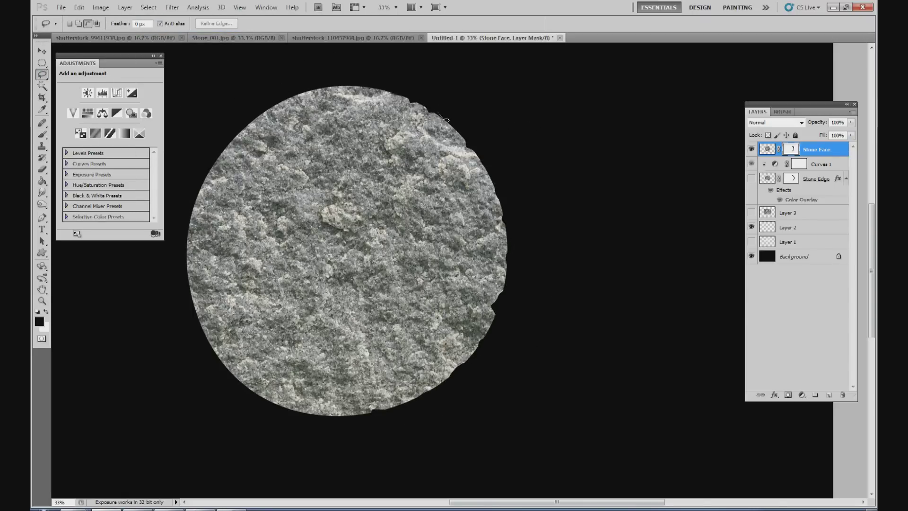
mouse_move(454, 118)
mouse_down()
mouse_move(472, 120)
mouse_move(488, 148)
mouse_move(513, 251)
mouse_move(515, 306)
mouse_move(492, 324)
mouse_move(498, 349)
mouse_move(475, 373)
mouse_up()
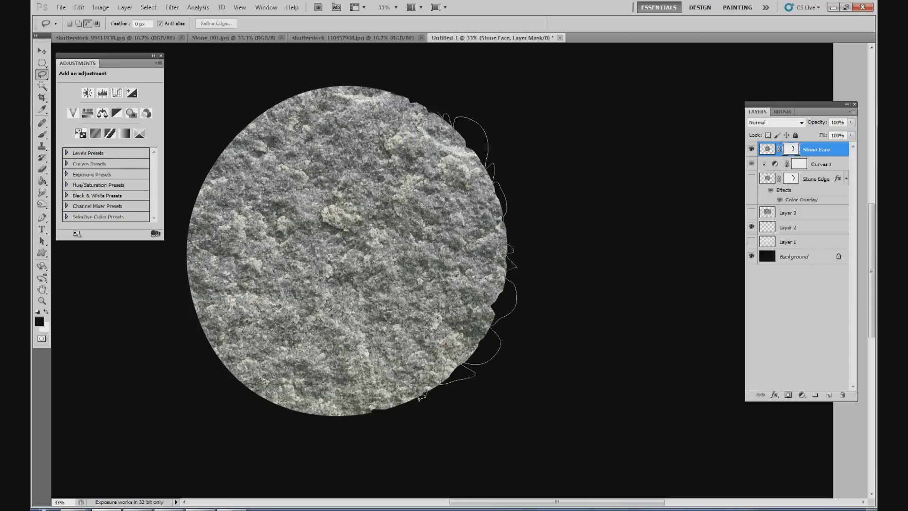
mouse_move(402, 409)
mouse_down()
mouse_move(515, 362)
mouse_move(549, 294)
mouse_move(559, 190)
mouse_move(518, 119)
mouse_move(433, 97)
mouse_up()
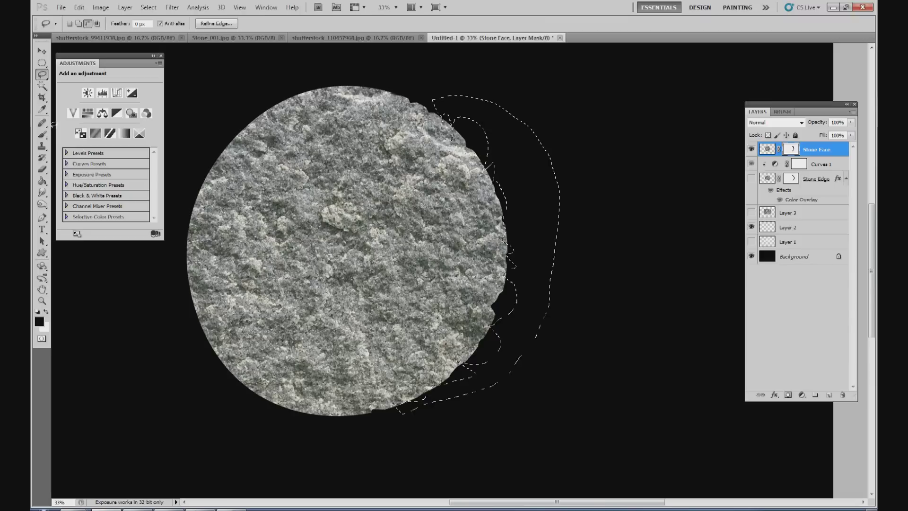
Brush black into the new selection on the Stone Face mask, deselect, and show the Stone Edge layer again.
key(b)
mouse_move(474, 141)
mouse_down()
mouse_move(486, 180)
mouse_move(483, 259)
mouse_move(496, 261)
mouse_move(474, 336)
mouse_move(419, 390)
mouse_up()
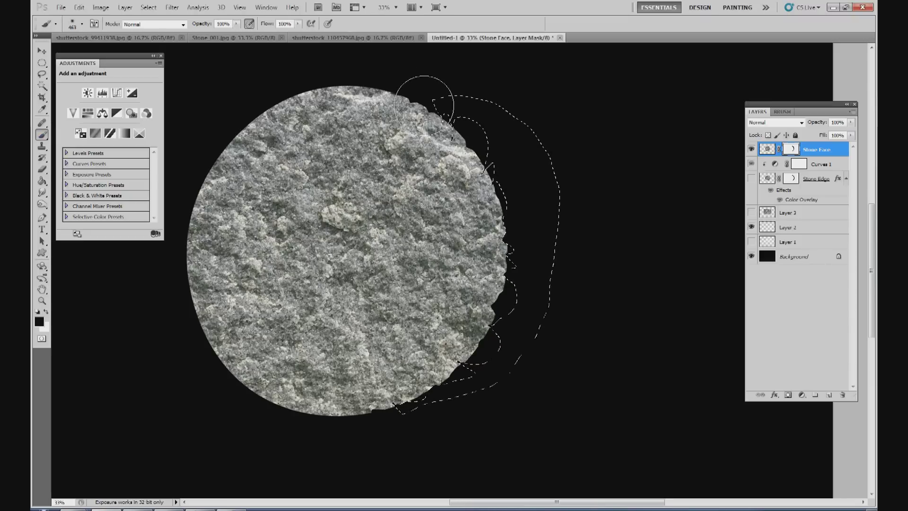
click(148, 7)
click(152, 19)
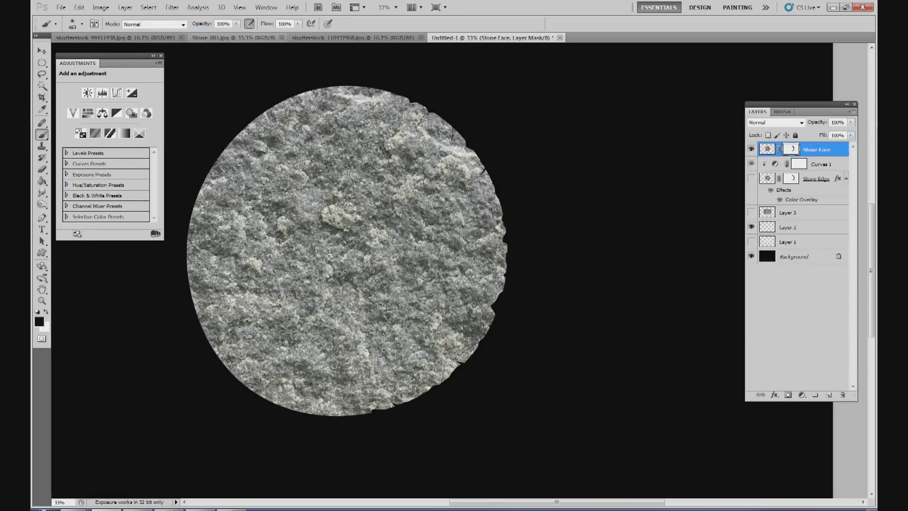
click(751, 178)
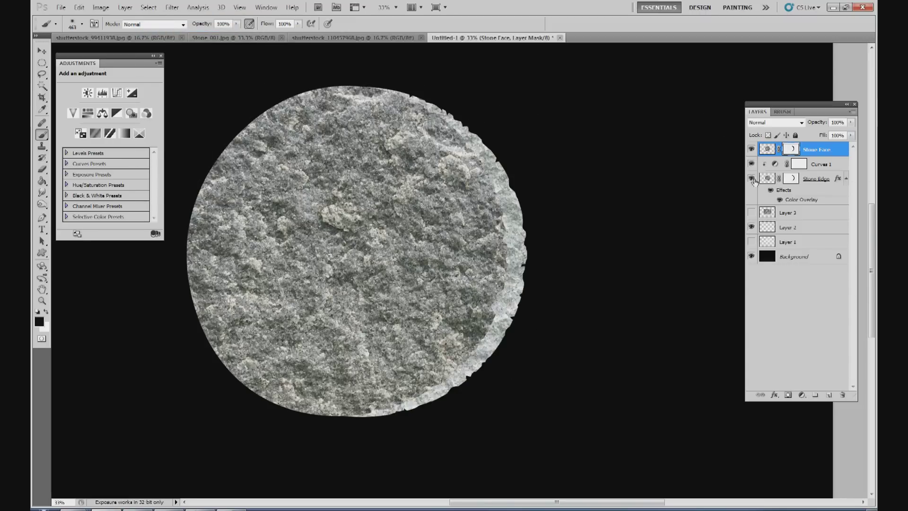
click(388, 8)
text(18)
key(Return)
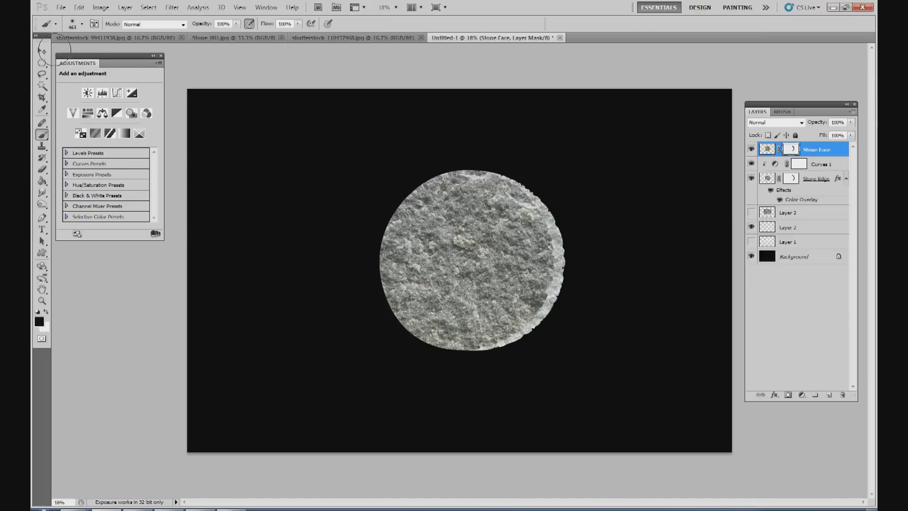
Create a new layer group above Stone Face and name it "stone".
click(42, 50)
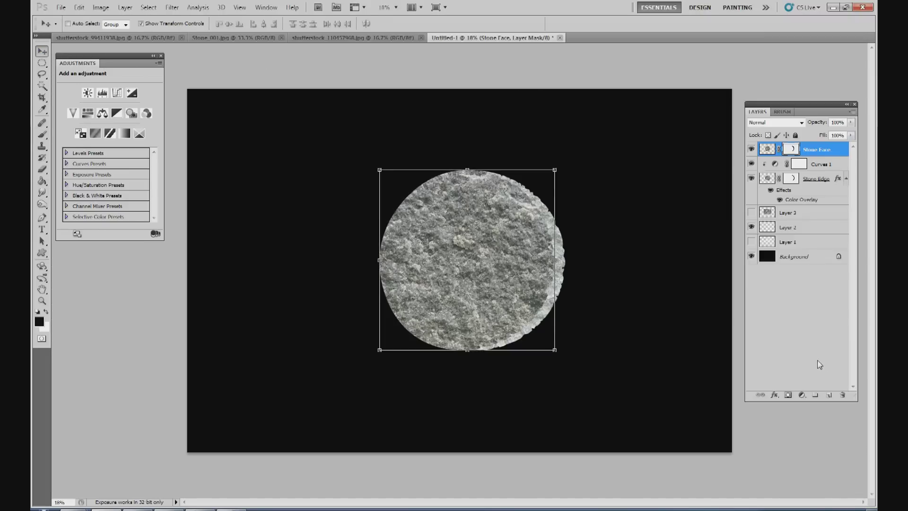
click(814, 395)
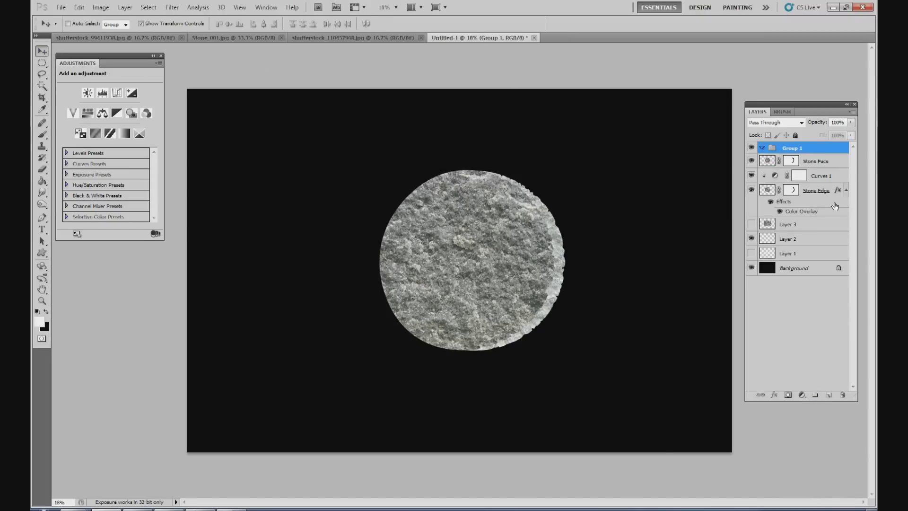
right_click(791, 148)
click(802, 150)
text(ston)
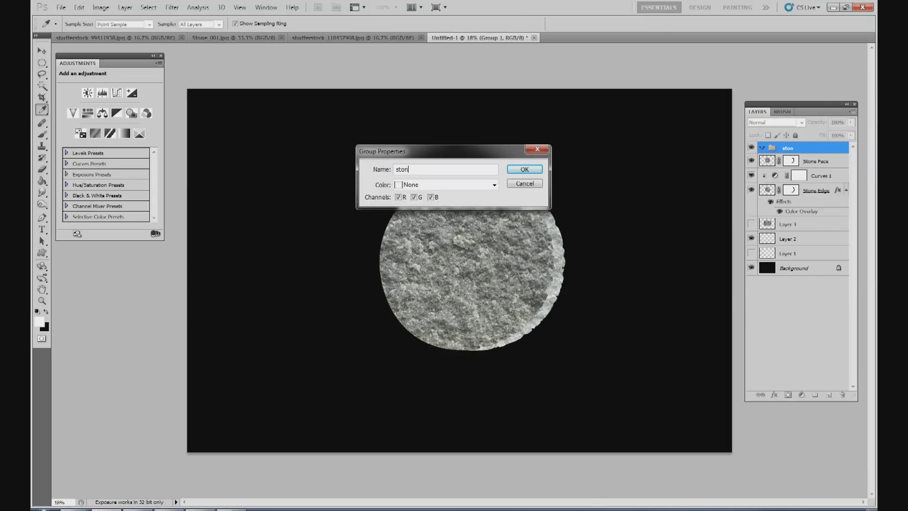
click(524, 169)
key(v)
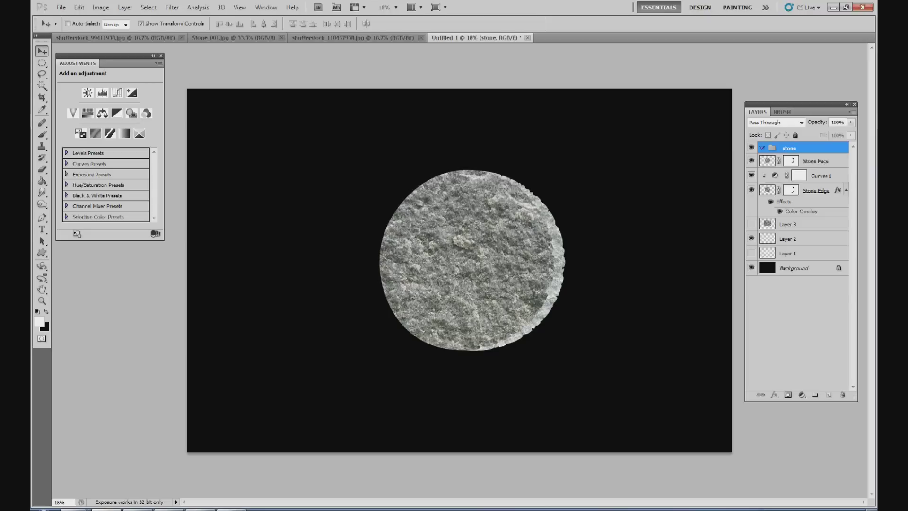
Put the Stone Face, Curves 1 and Stone Edge layers into the stone group.
click(824, 163)
shift+click(824, 175)
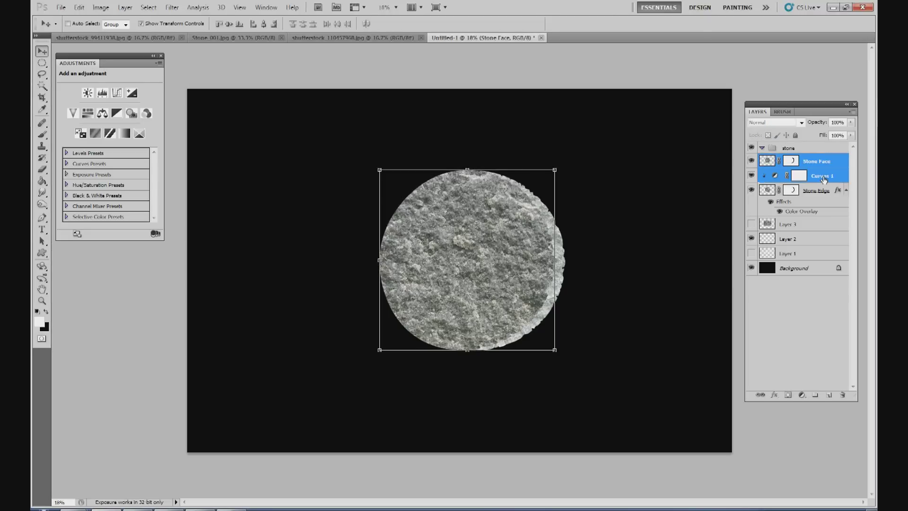
shift+click(814, 190)
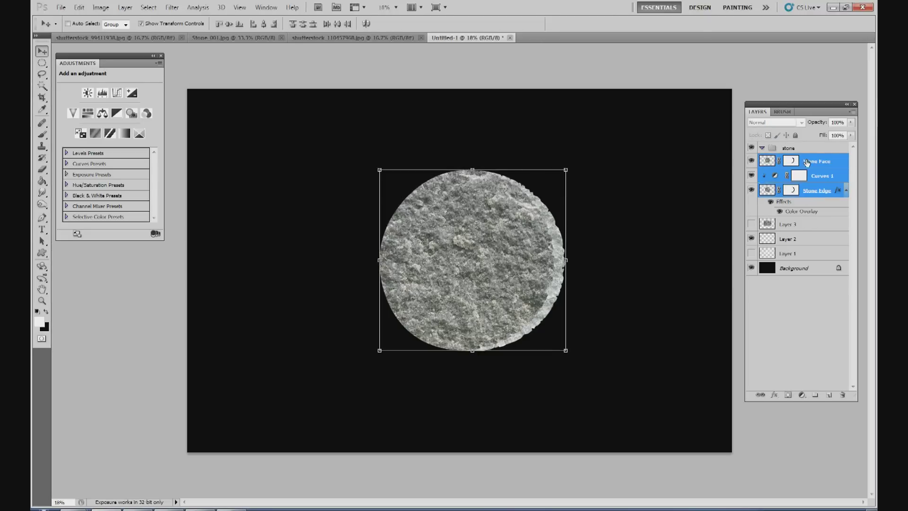
drag(805, 164, 765, 152)
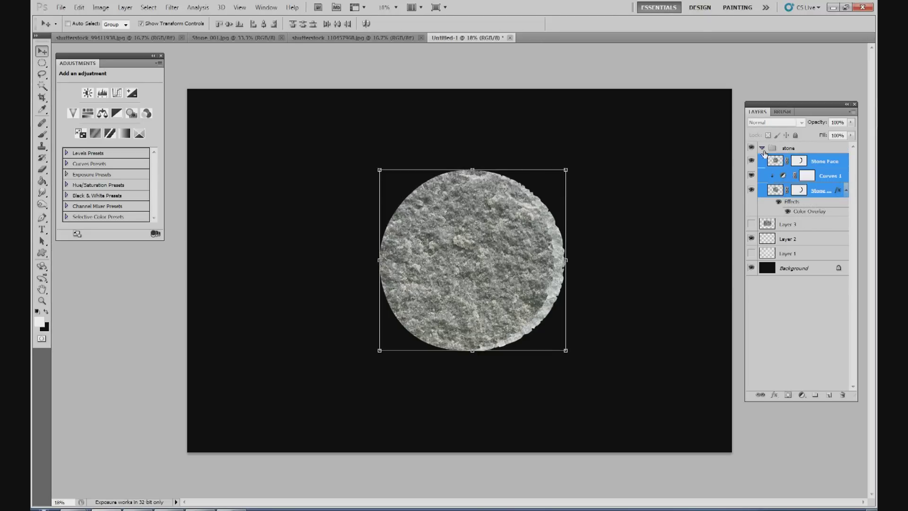
Collapse the stone group and move the whole stone to the upper-left area of the canvas.
click(762, 148)
drag(517, 219, 428, 202)
drag(480, 163, 425, 126)
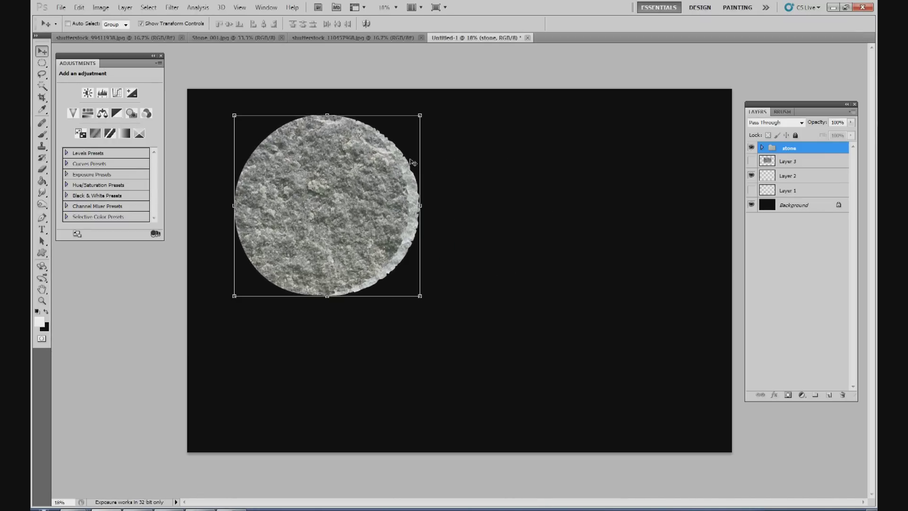
Add a new layer above the stone group and make a rectangular selection on the empty canvas right of the stone.
click(827, 396)
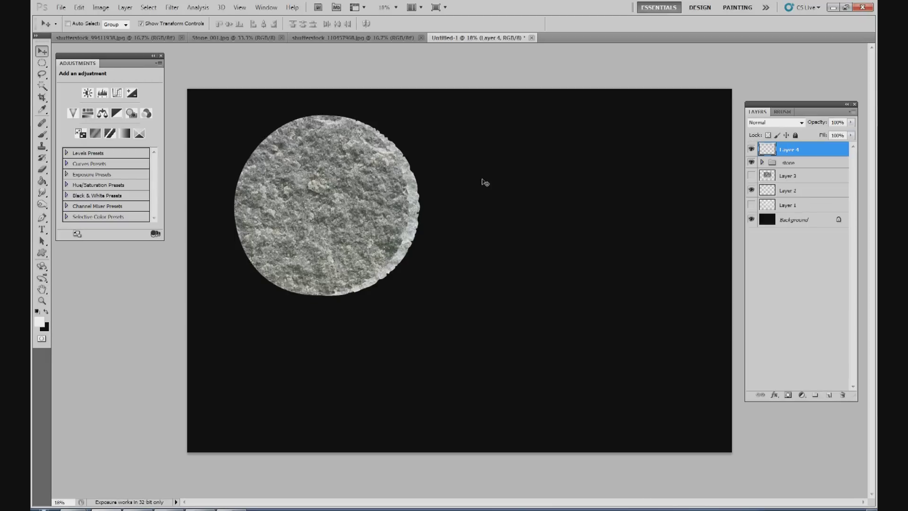
click(41, 66)
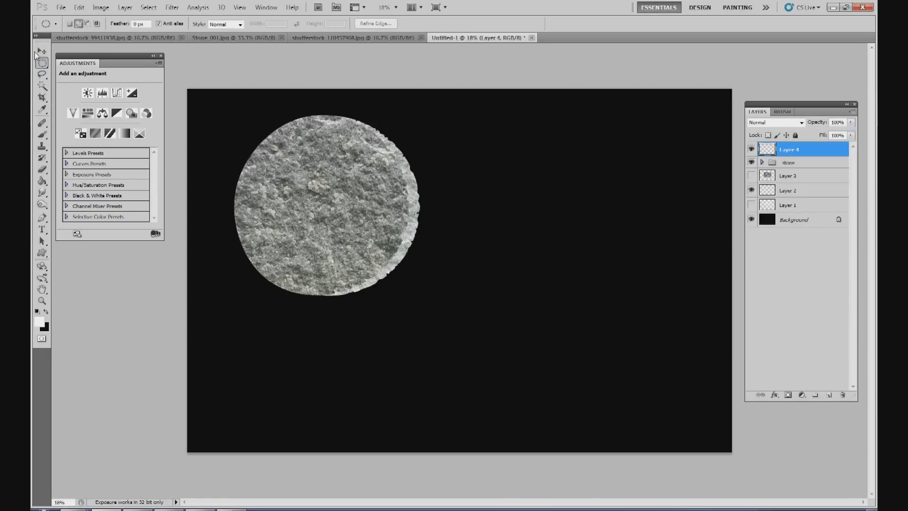
drag(41, 67, 64, 66)
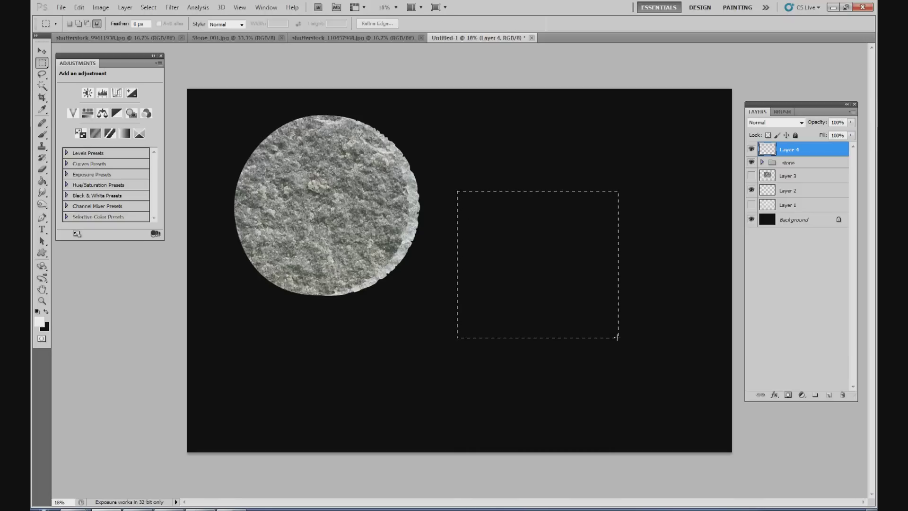
drag(618, 339, 617, 340)
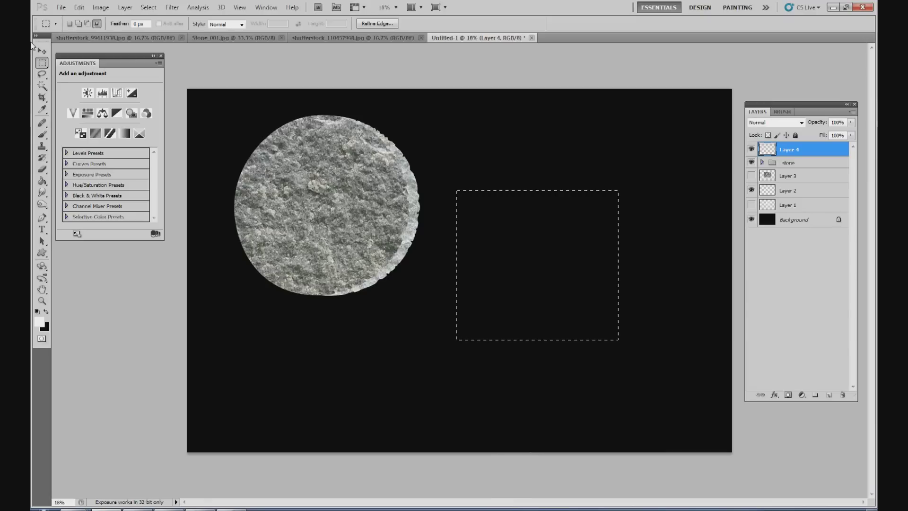
Add an equally wide elliptical selection across the rectangle's upper edge to form an arched doorway outline.
right_click(43, 64)
click(66, 72)
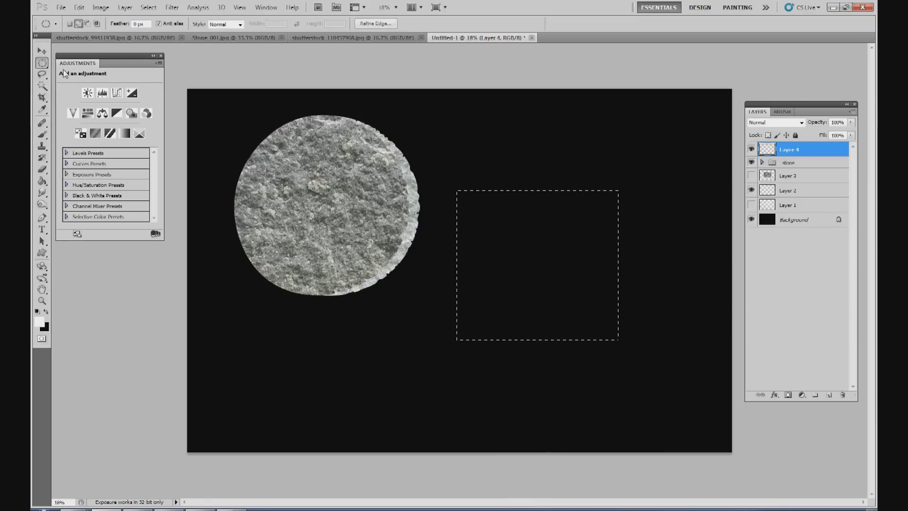
click(79, 24)
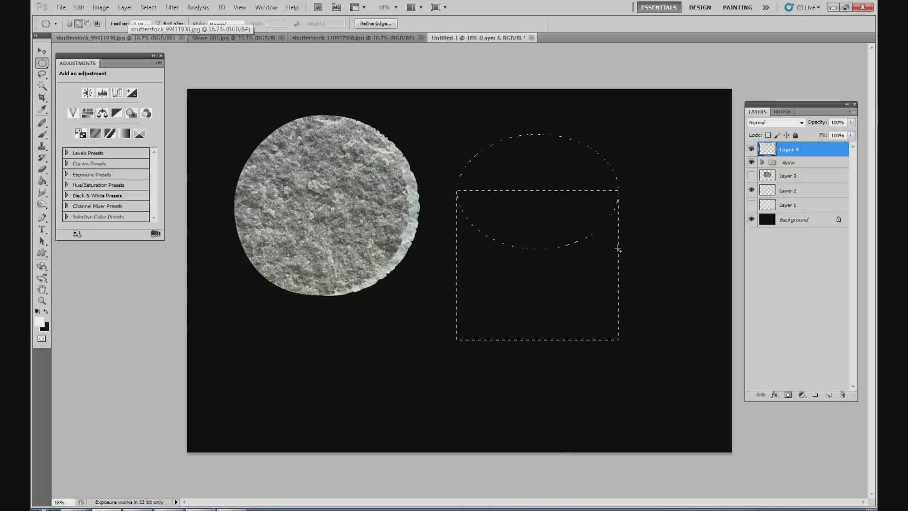
drag(618, 248, 616, 247)
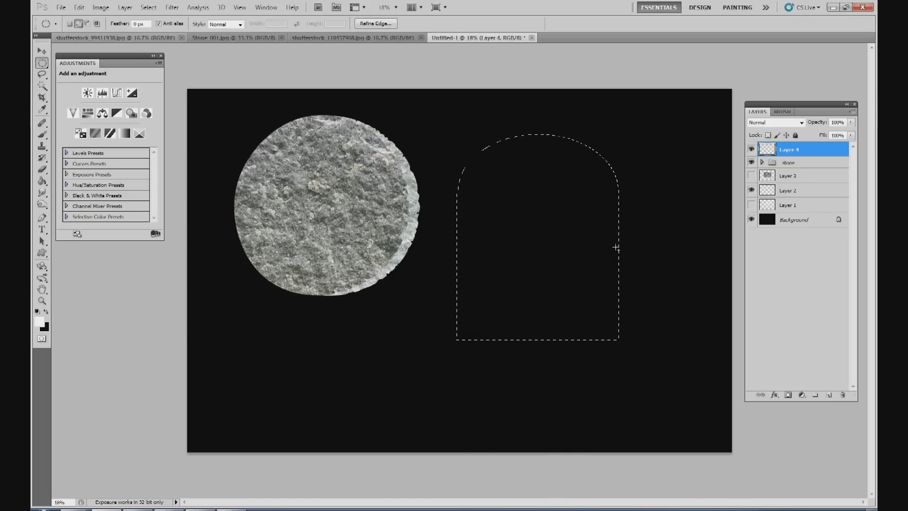
Fill the arched selection with white on the new layer and deselect.
click(42, 51)
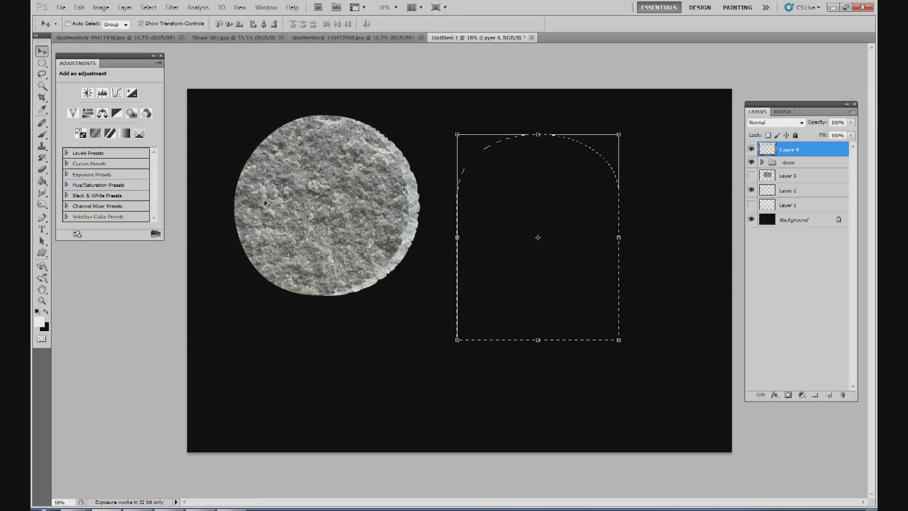
click(42, 181)
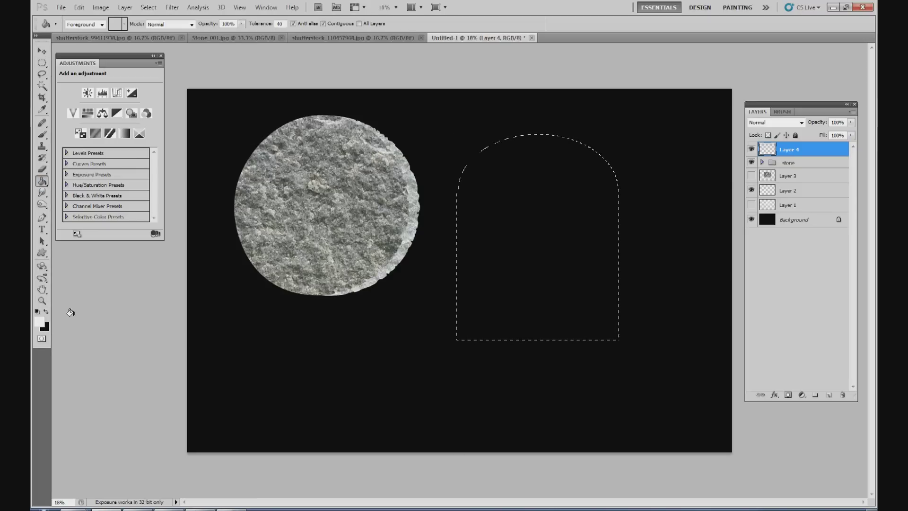
click(538, 217)
click(148, 7)
click(156, 27)
Rename the arch layer as "doorway".
right_click(788, 150)
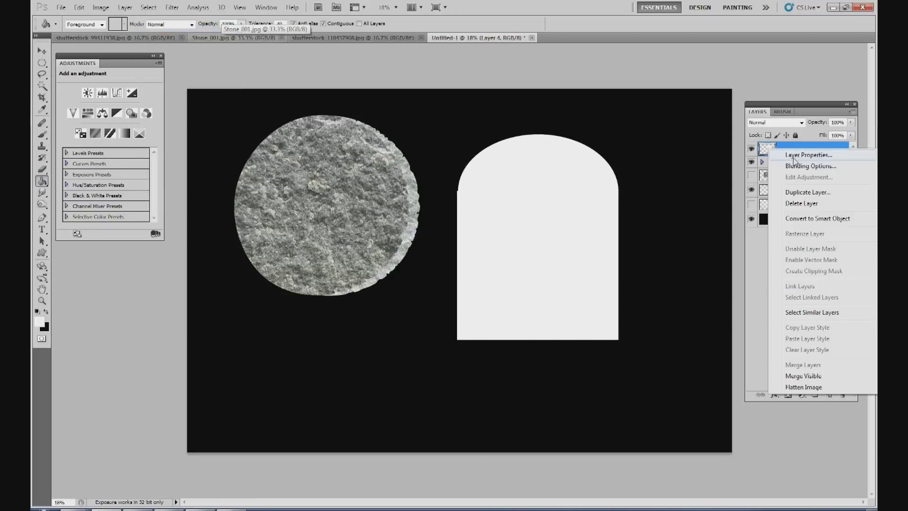
click(798, 156)
text(doorway)
key(Return)
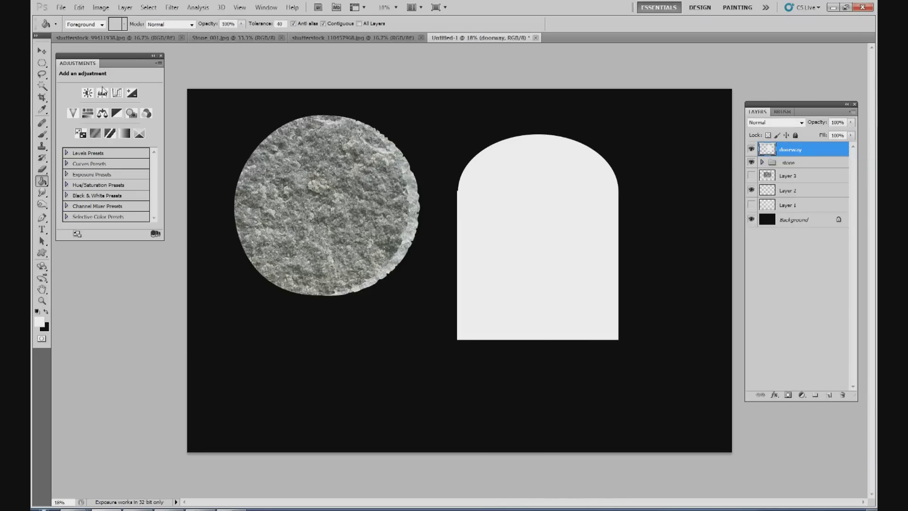
Reduce the doorway's height to about 89% and move it slightly up and left, closer to the stone.
click(42, 50)
drag(543, 132, 539, 156)
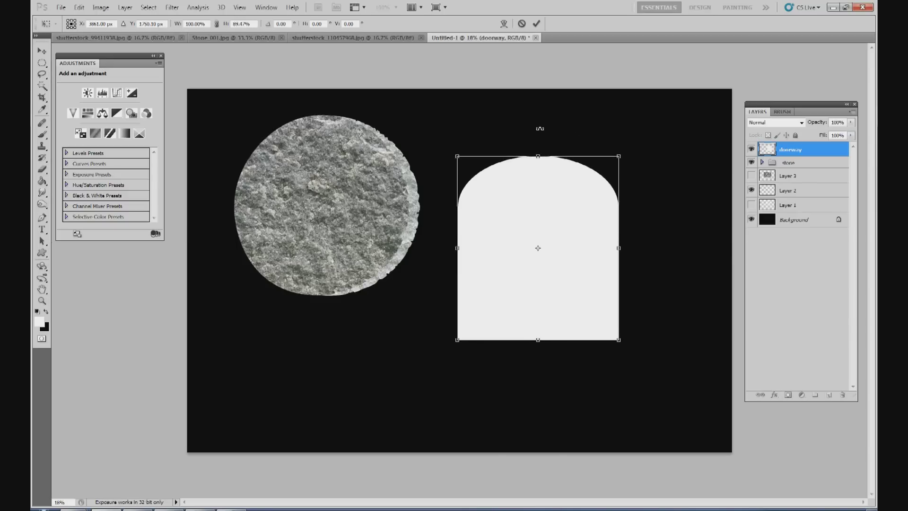
drag(549, 194, 524, 183)
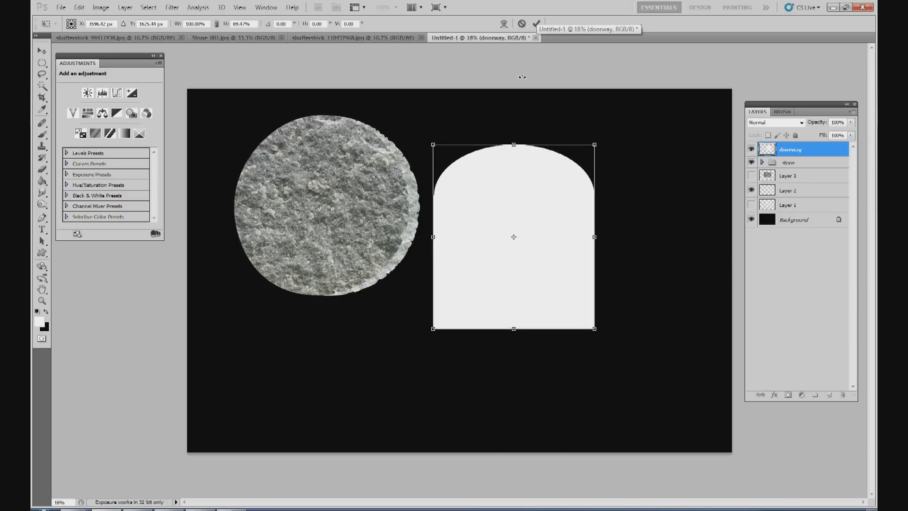
click(536, 23)
Show the Layer 1 sketch, then move and scale down the doorway to fit the sketched opening beside the stone.
click(751, 205)
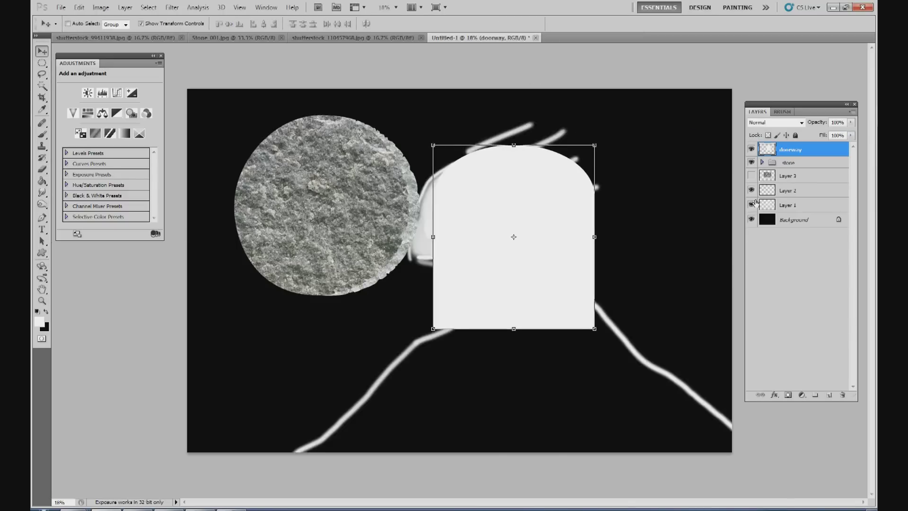
drag(561, 201, 603, 181)
key(ctrl+t)
drag(567, 126, 494, 146)
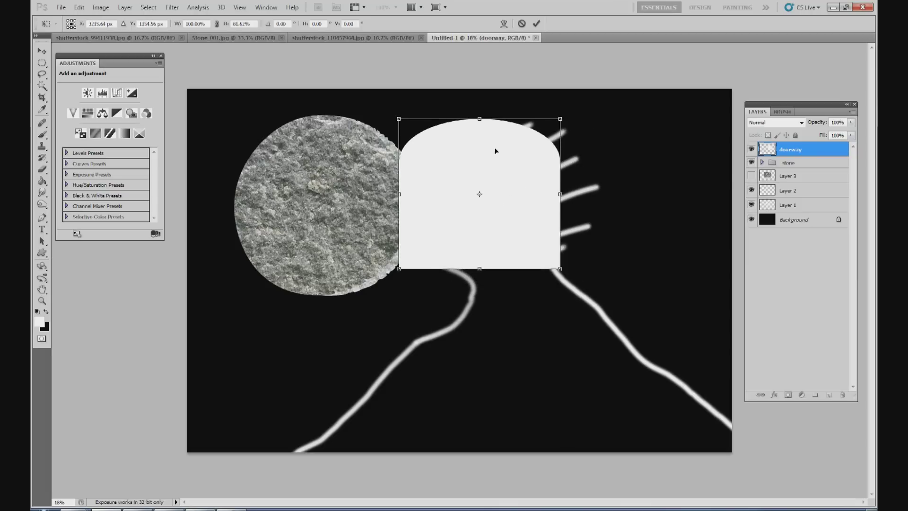
mouse_move(559, 118)
mouse_down()
mouse_move(480, 175)
mouse_move(515, 172)
mouse_move(488, 151)
mouse_move(487, 173)
mouse_move(477, 145)
mouse_up()
click(537, 25)
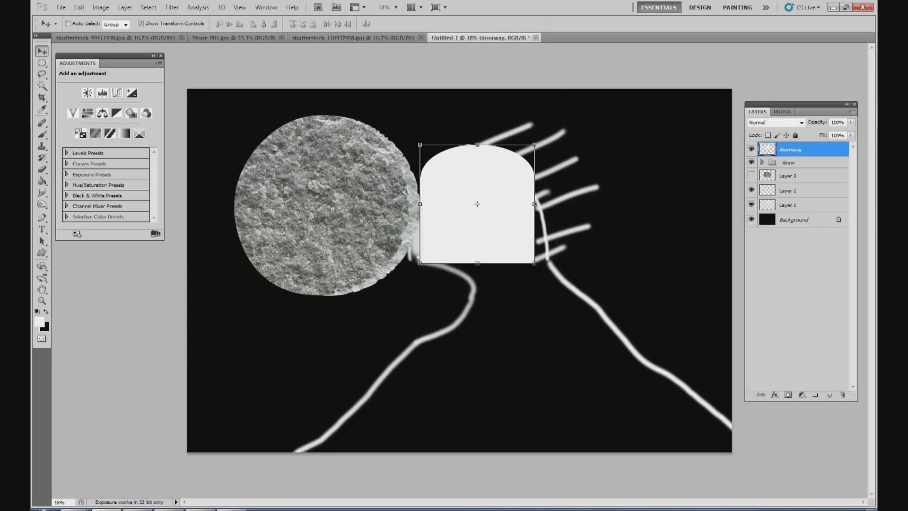
Hide the stone group and make a circular selection around the doorway, meeting the top of its arch.
key(m)
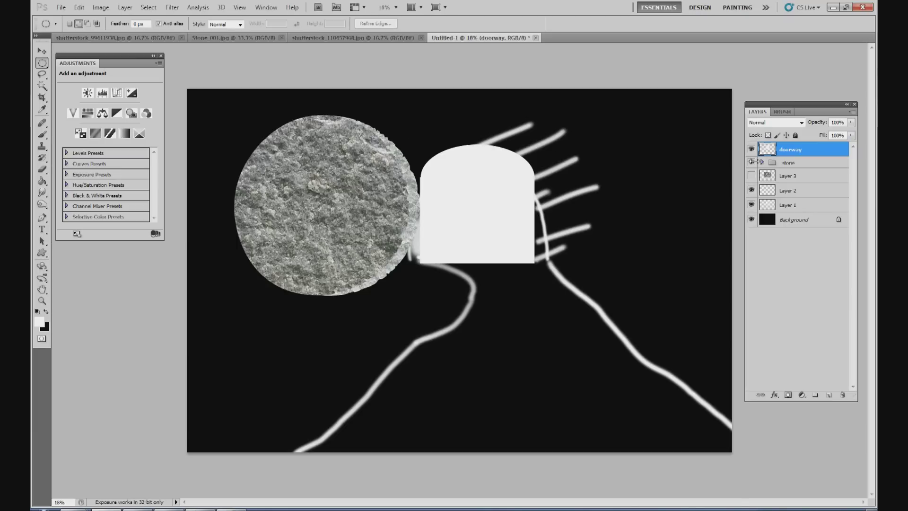
click(751, 162)
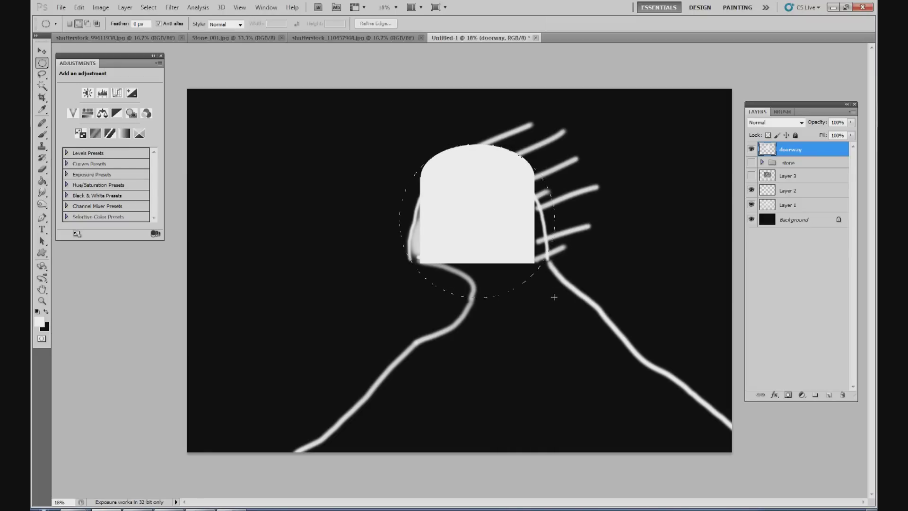
drag(553, 296, 552, 295)
Add a new layer above doorway, fill the circular selection with white on it, and deselect.
click(829, 394)
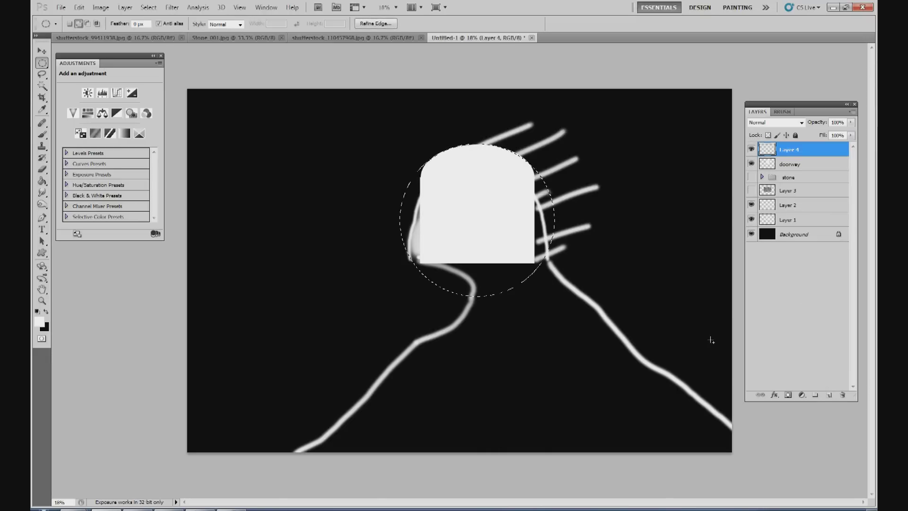
click(43, 182)
click(441, 207)
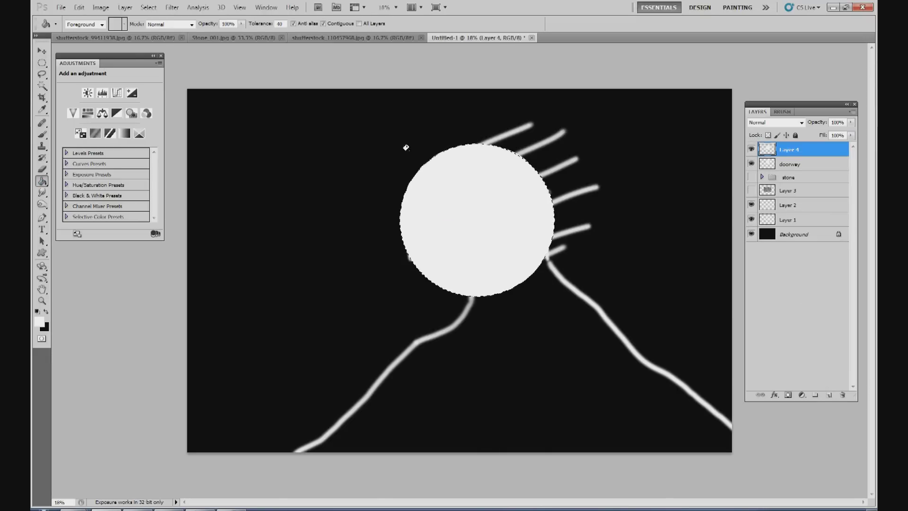
click(156, 9)
click(158, 28)
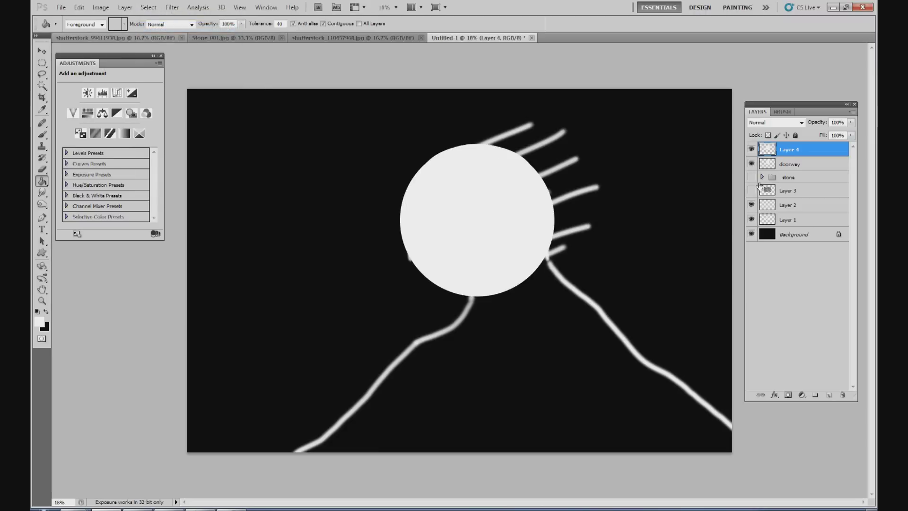
With the circle layer temporarily hidden, make a wide rectangular selection starting at the doorway's base and extending downward, and show the circle again.
click(751, 150)
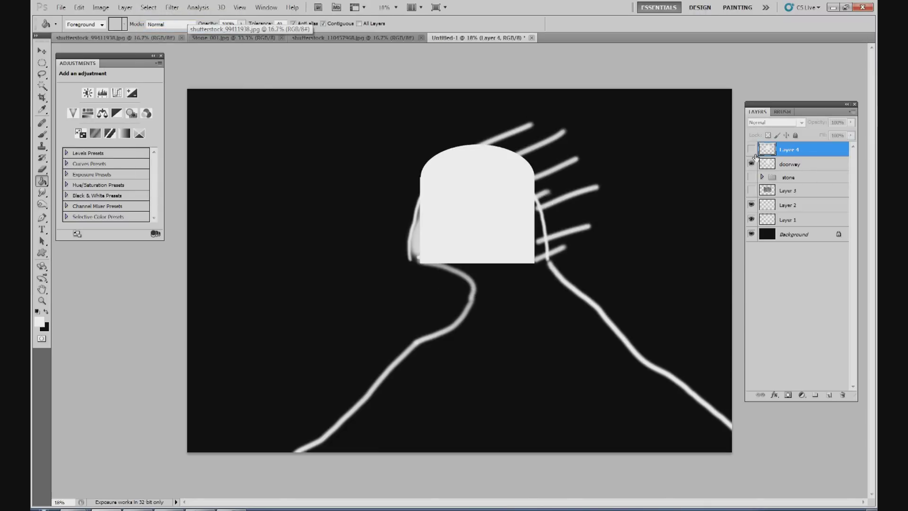
click(42, 65)
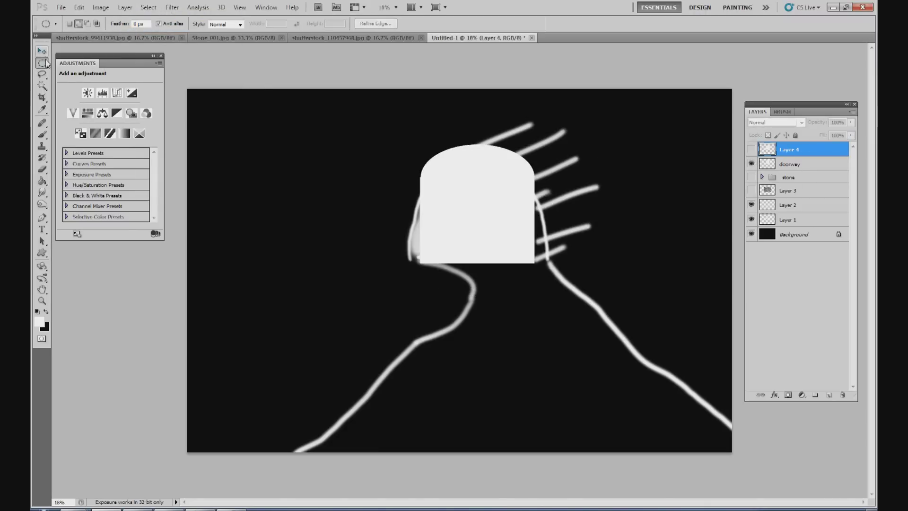
click(42, 63)
click(68, 64)
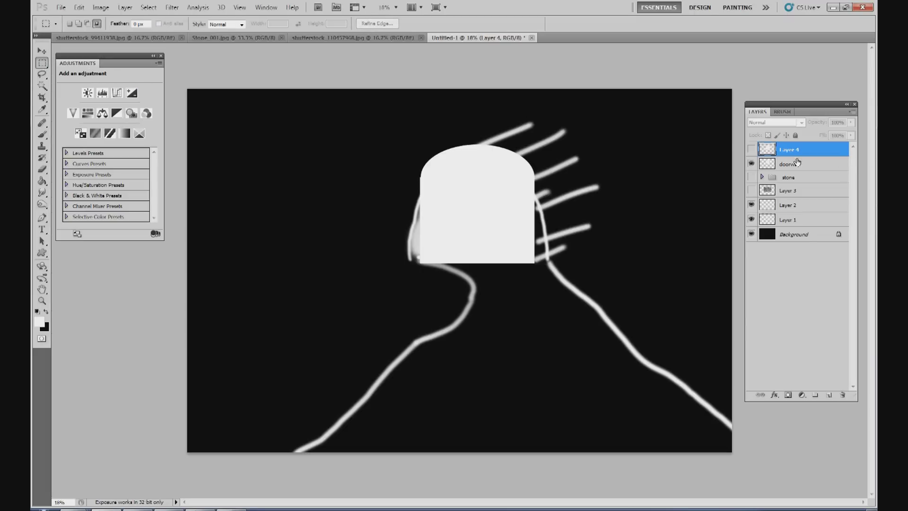
click(751, 149)
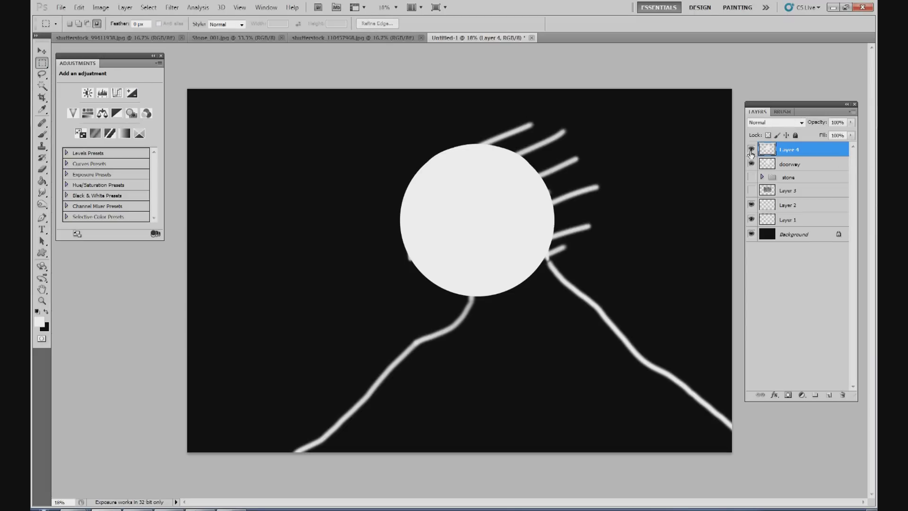
click(752, 149)
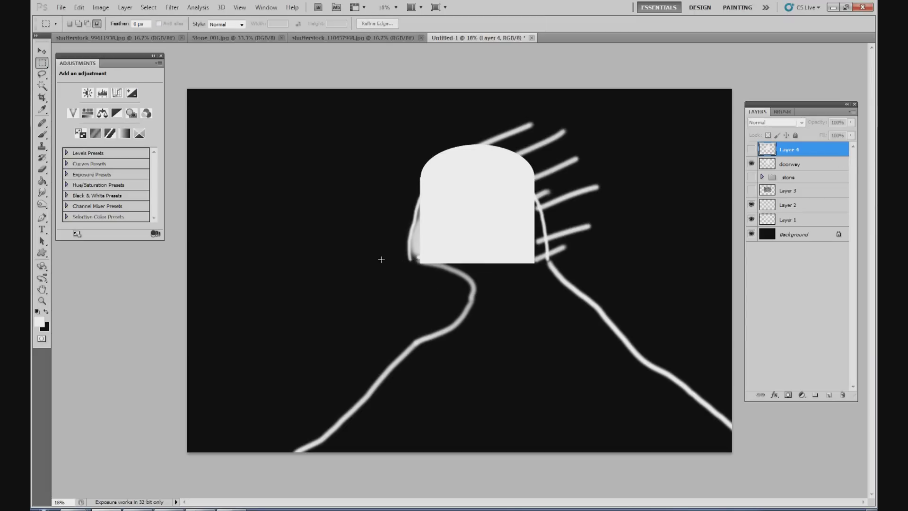
drag(361, 260, 623, 365)
click(752, 149)
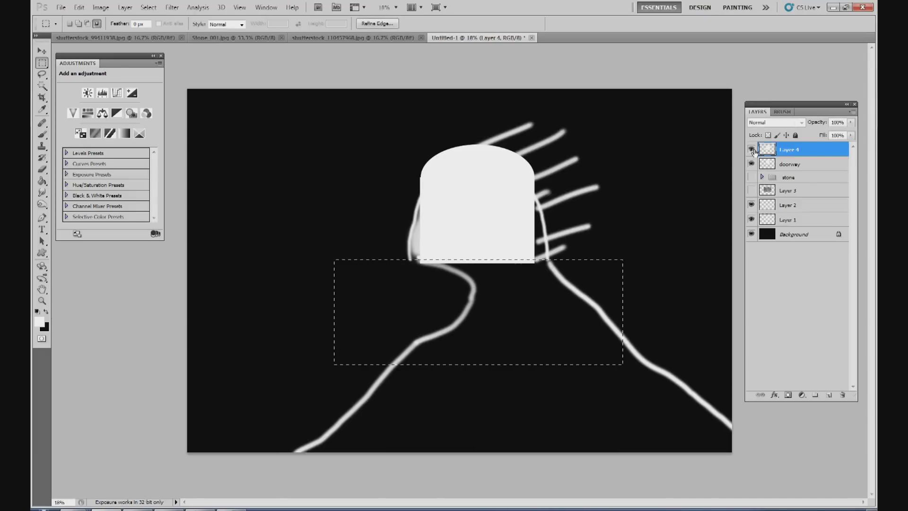
Mask out the part of Layer 4's circle inside the rectangular selection, then move the masked shape to the right beside the doorway.
alt+click(787, 394)
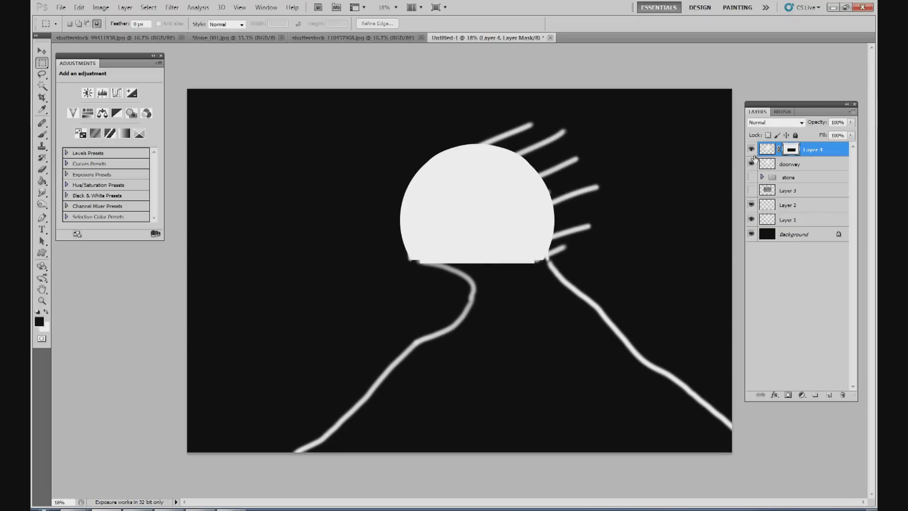
click(41, 51)
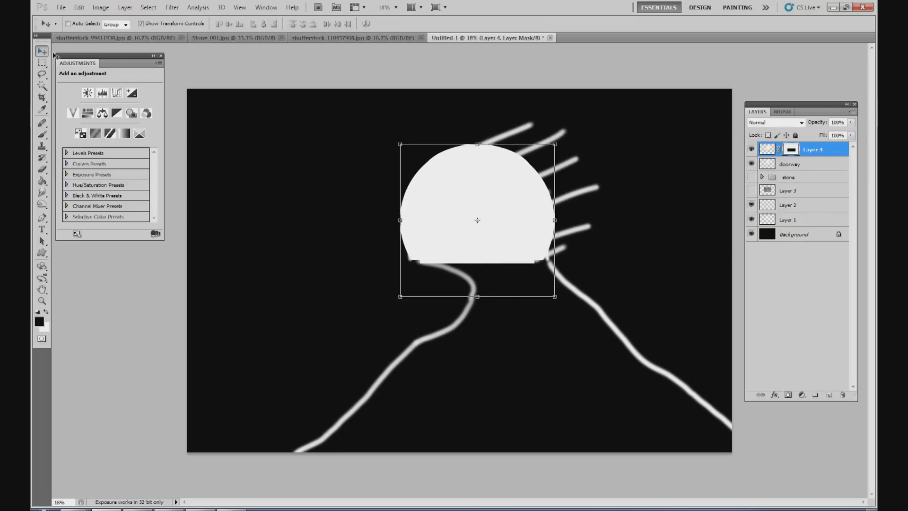
drag(521, 196, 674, 196)
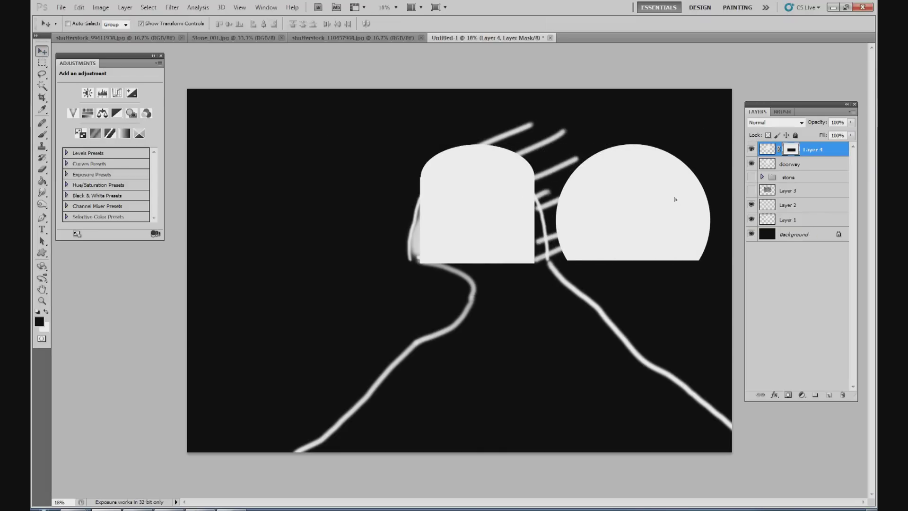
click(752, 164)
click(751, 164)
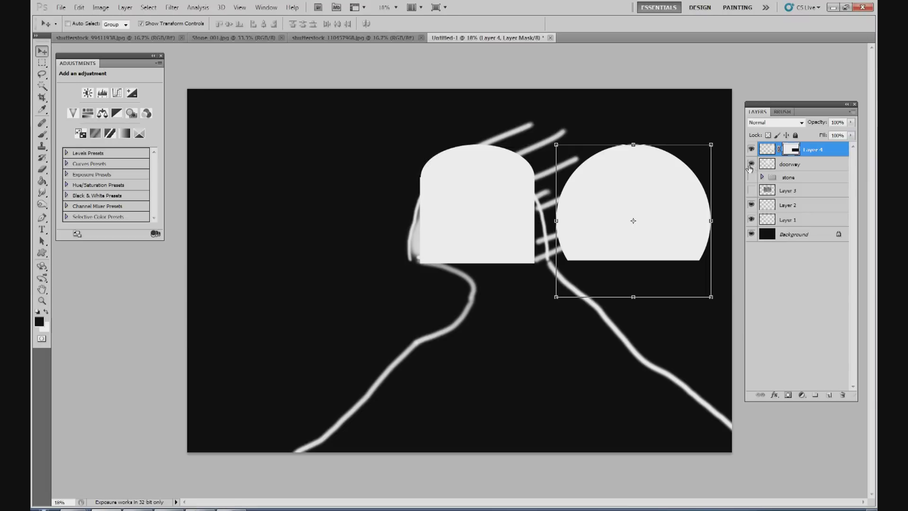
Scale the Layer 4 shape to 91.94% width and 94.02% height by bringing in its right side and its top.
click(673, 190)
drag(713, 222, 698, 220)
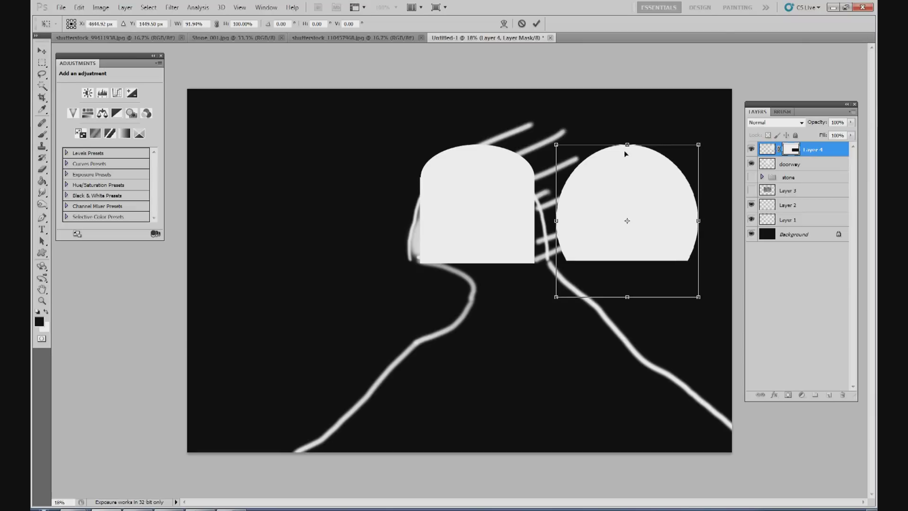
drag(627, 148, 627, 153)
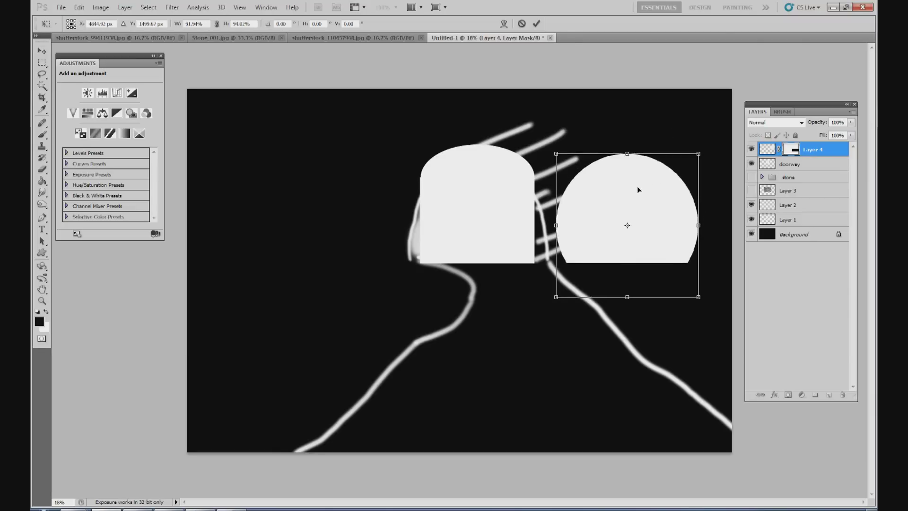
click(536, 23)
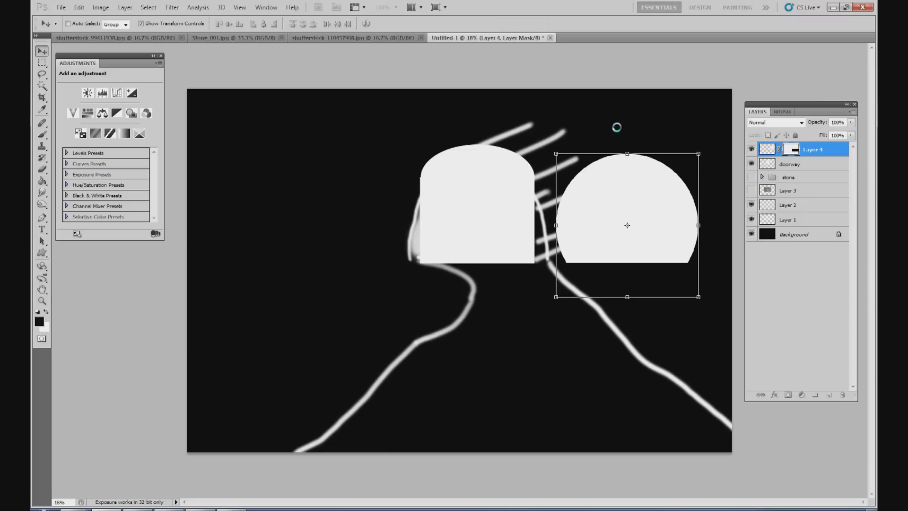
Move the Layer 4 shape back into the sketched opening, hide doorway, and reduce the shape's height to 97.41% from the top.
drag(656, 183, 526, 185)
key(ctrl+t)
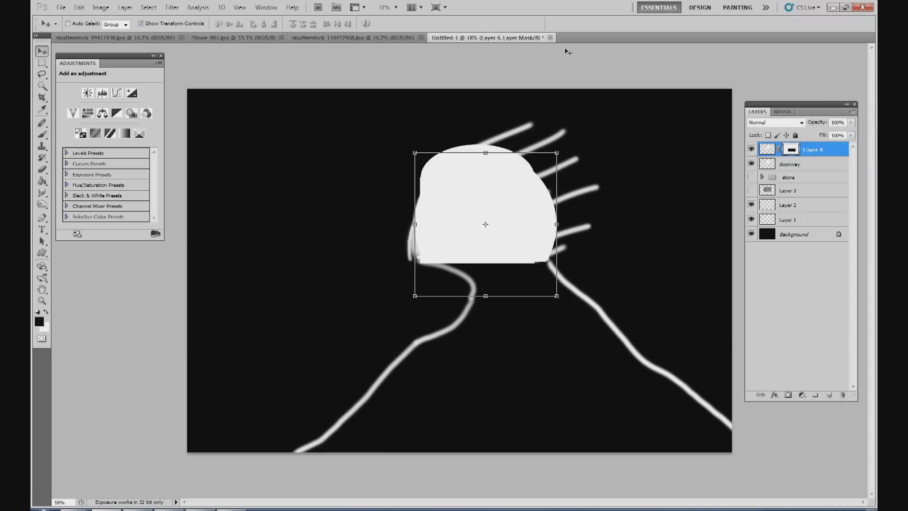
click(752, 164)
drag(516, 193, 509, 194)
key(ctrl+t)
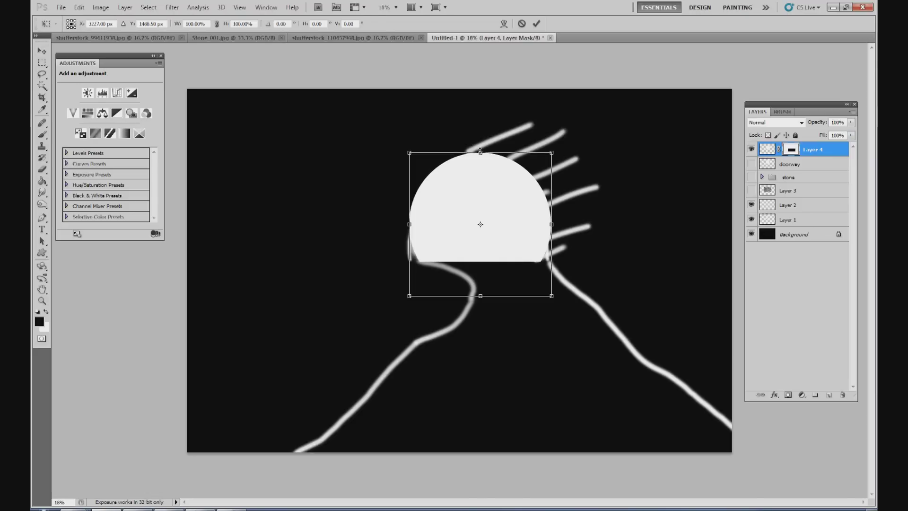
drag(480, 151, 480, 153)
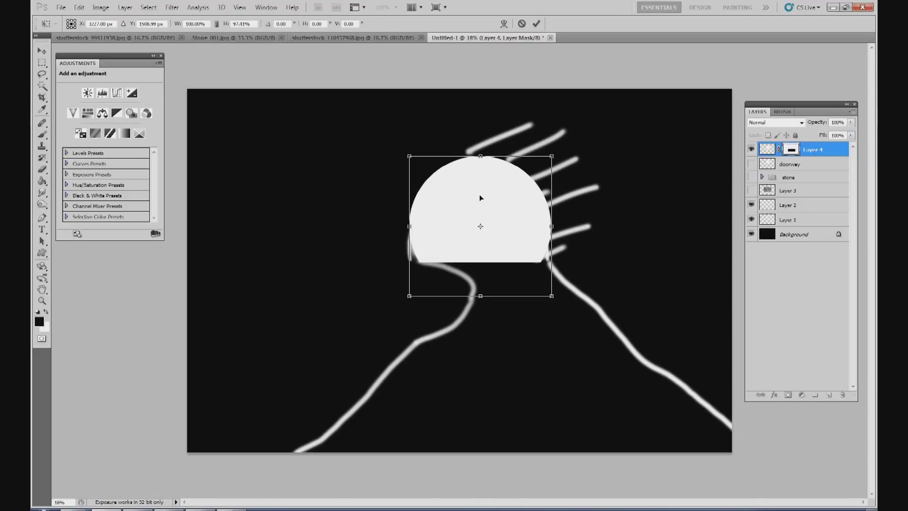
click(536, 23)
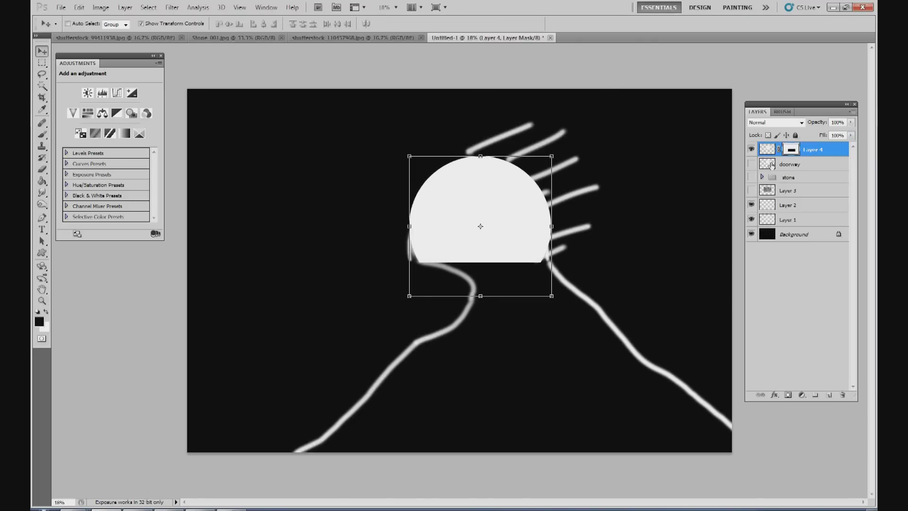
Apply the layer mask of Layer 4 permanently.
click(808, 164)
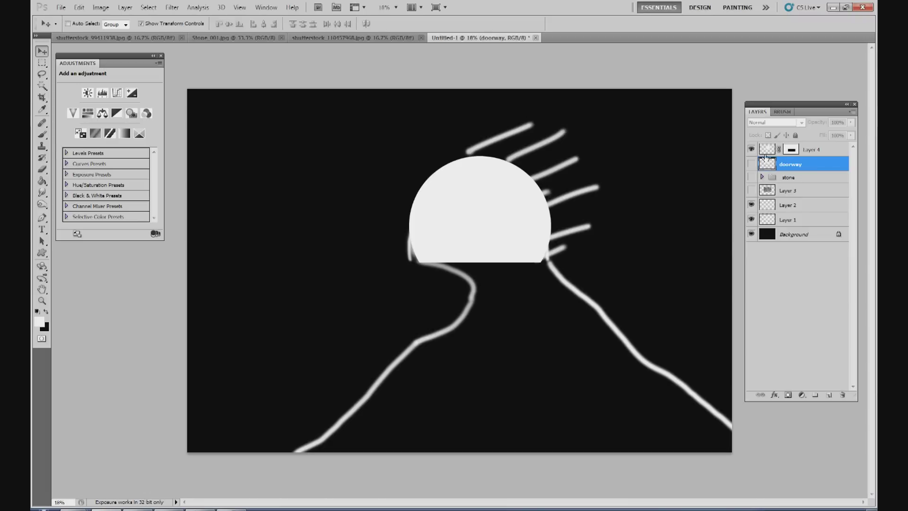
click(791, 155)
right_click(791, 155)
click(802, 183)
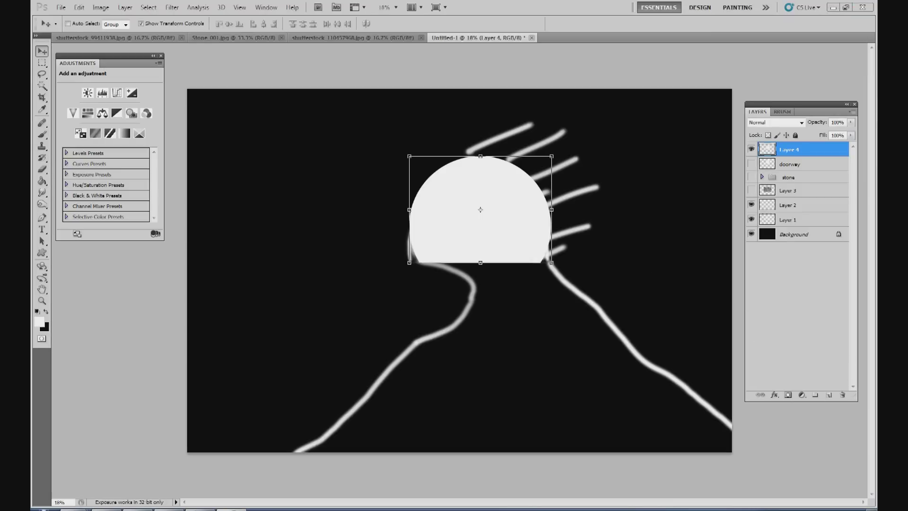
Select a rectangle across the full width of the arch's lower part, fill it with white on a new layer, and deselect.
click(42, 65)
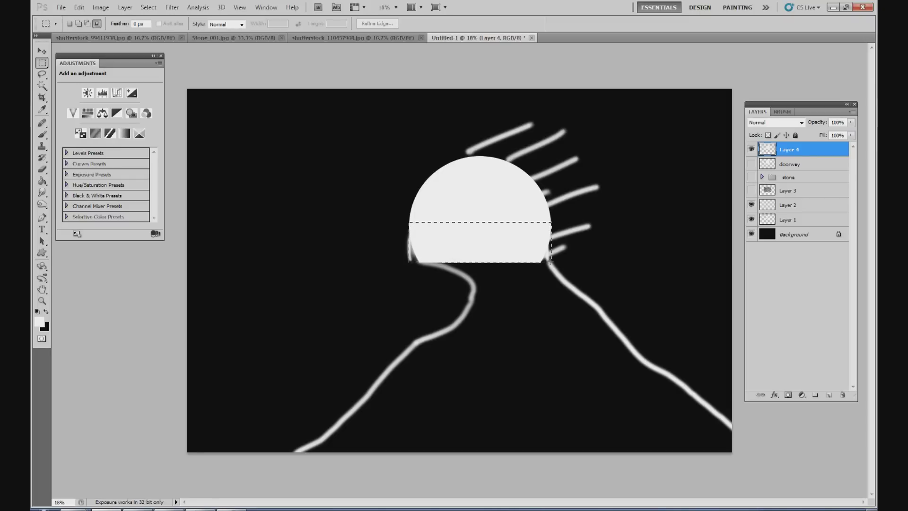
click(547, 261)
key(ctrl+z)
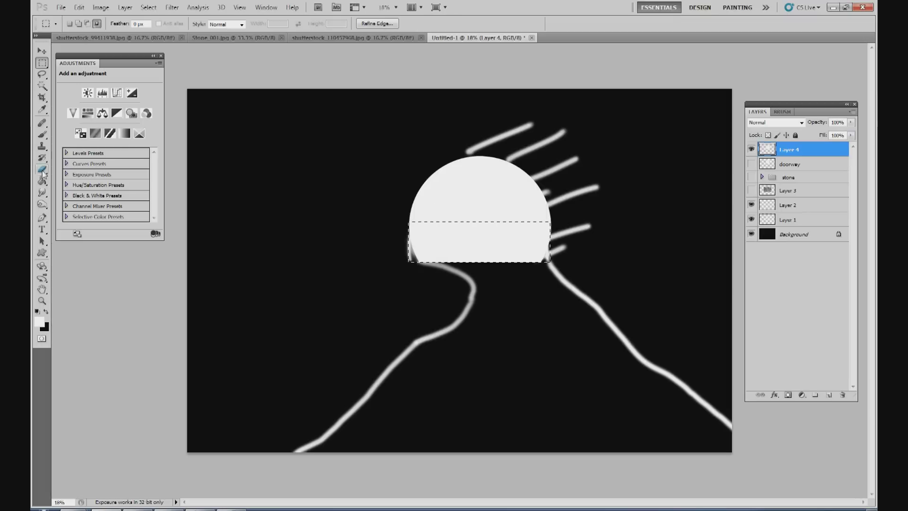
key(g)
click(828, 395)
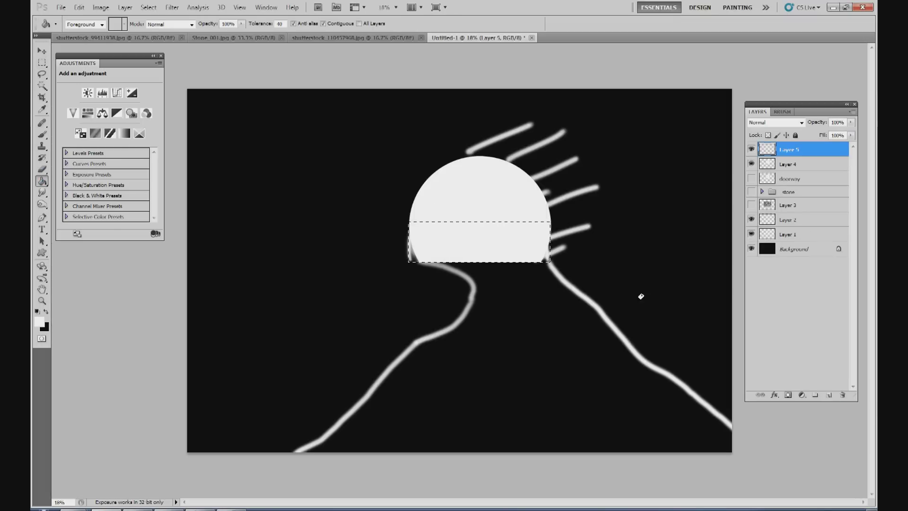
click(148, 8)
click(156, 26)
Slightly skew the upper-left corner of the Layer 5 rectangle inward to align it with the arch's left edge.
click(396, 8)
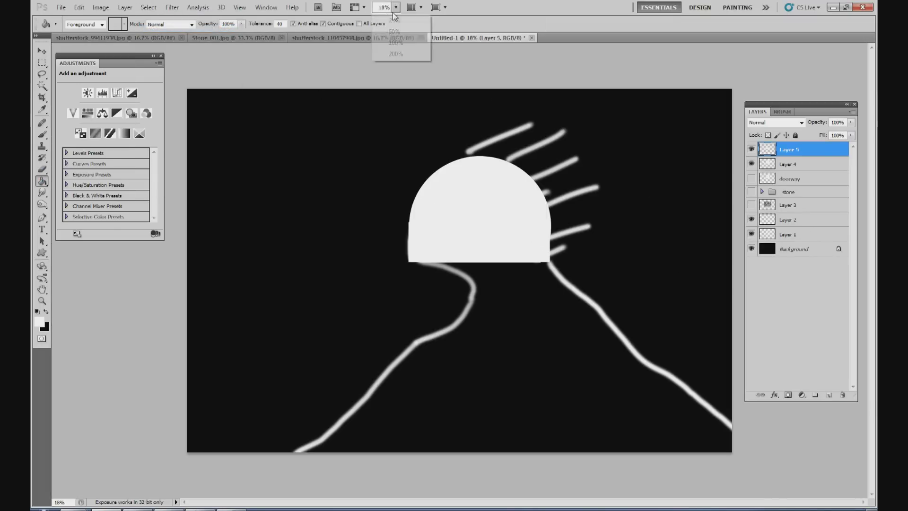
click(392, 24)
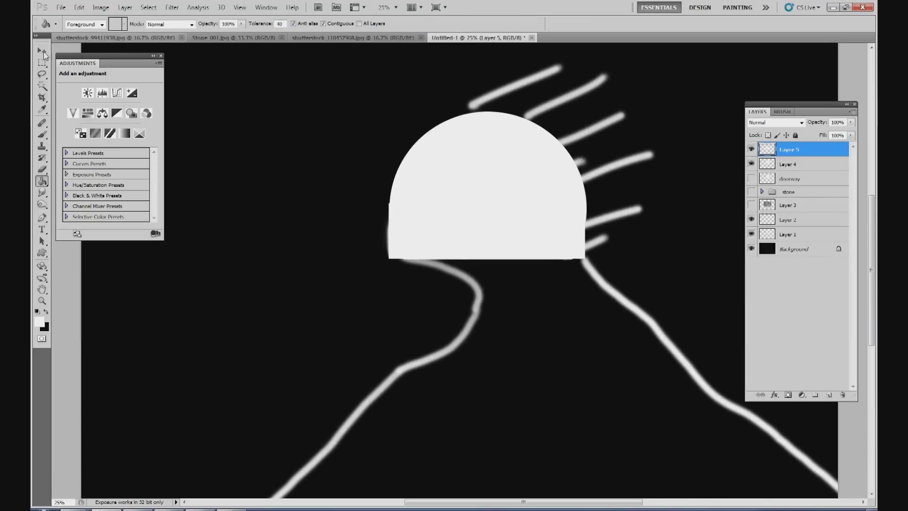
key(v)
drag(389, 204, 391, 204)
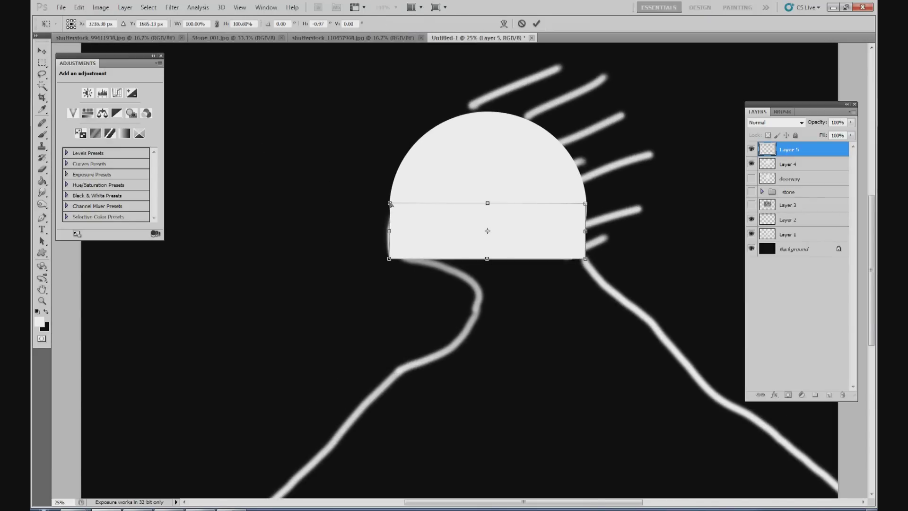
click(536, 24)
click(792, 248)
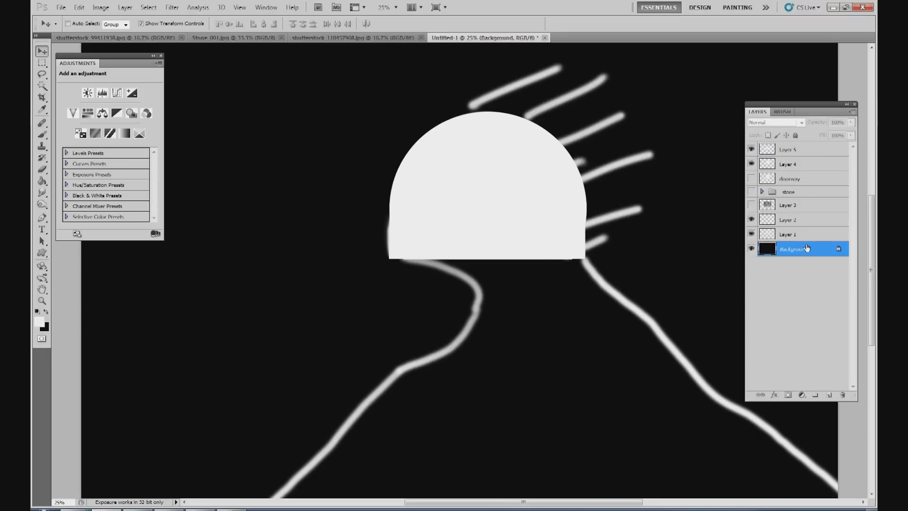
Stretch the Layer 5 rectangle downward to 109.09% of its height.
click(787, 150)
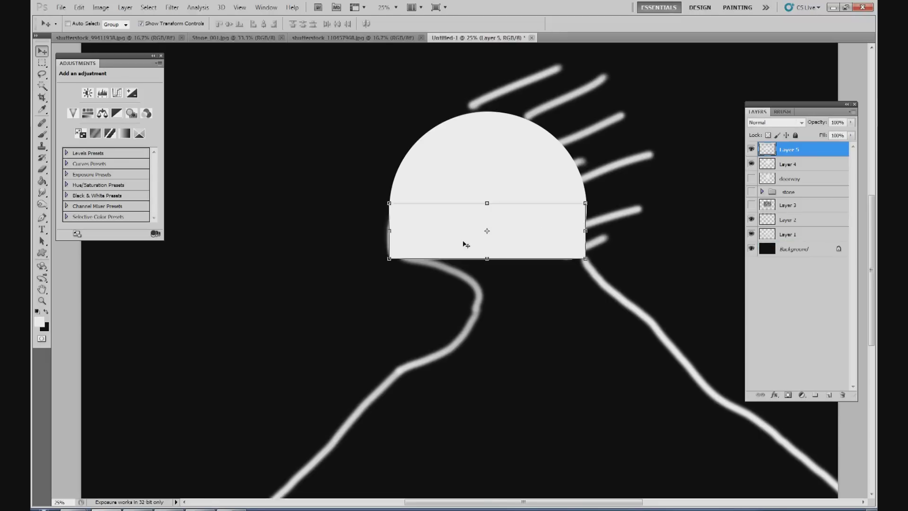
drag(487, 258, 488, 264)
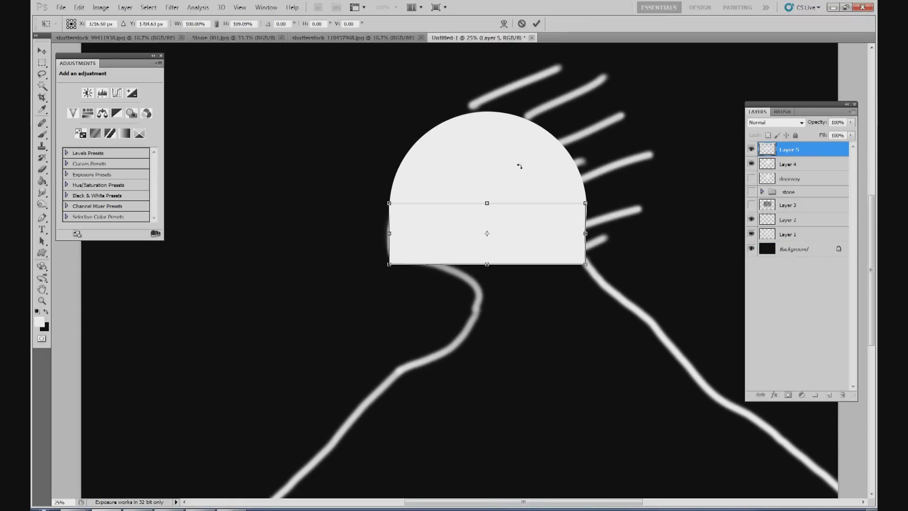
click(536, 23)
click(813, 249)
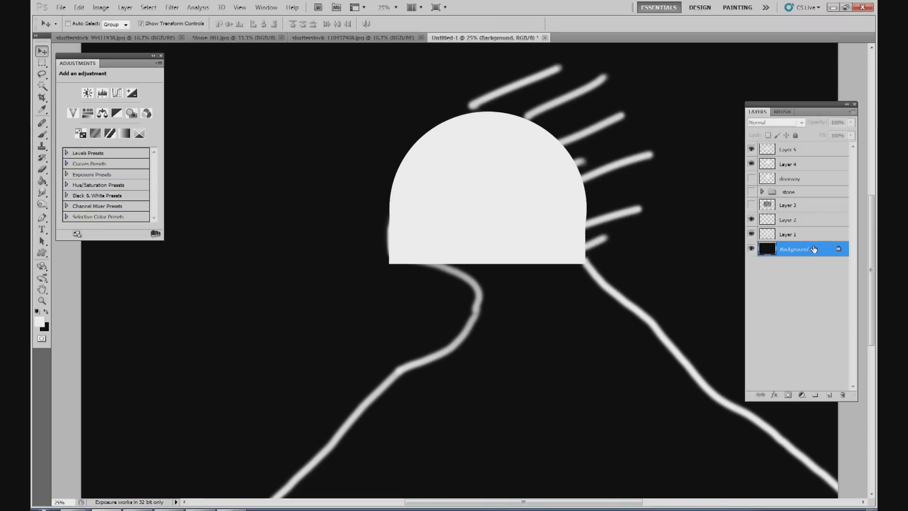
Hide the Layer 1 sketch and widen the Layer 5 rectangle slightly to the right until it meets the arch's right edge.
click(751, 220)
click(751, 234)
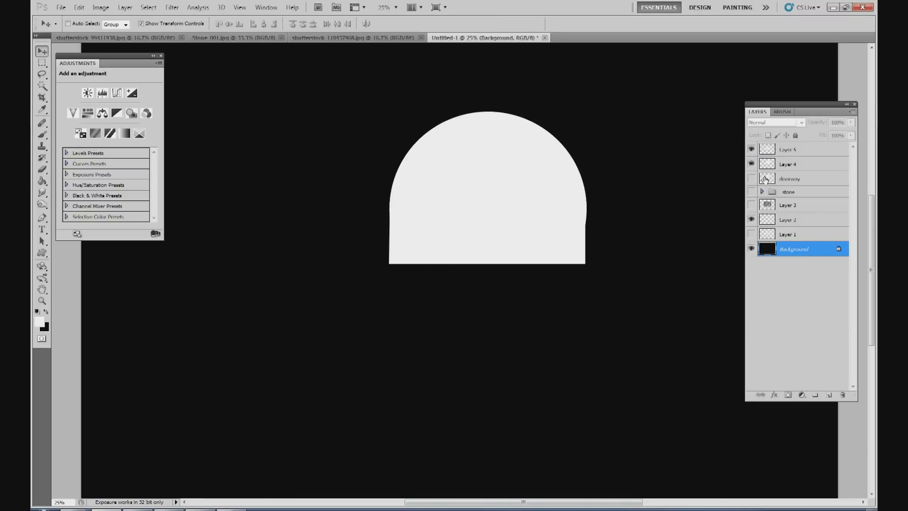
click(793, 151)
drag(586, 233, 591, 234)
click(536, 24)
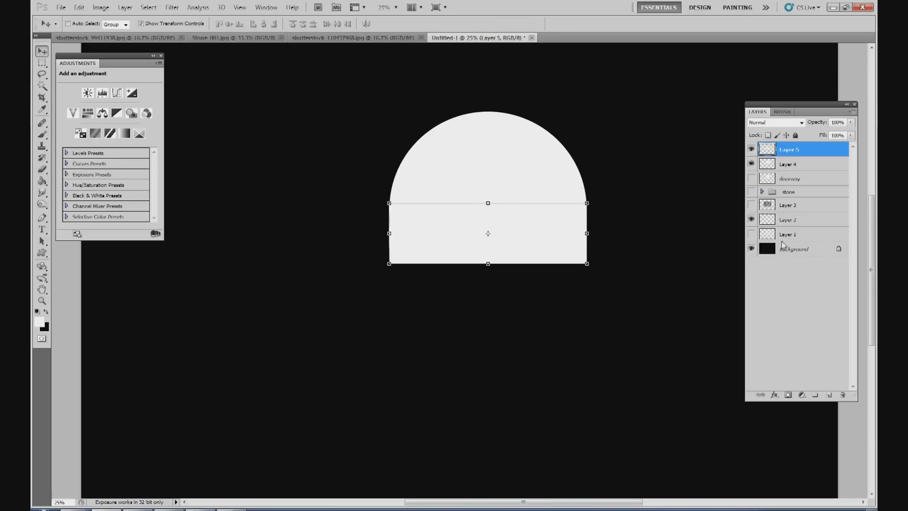
click(794, 249)
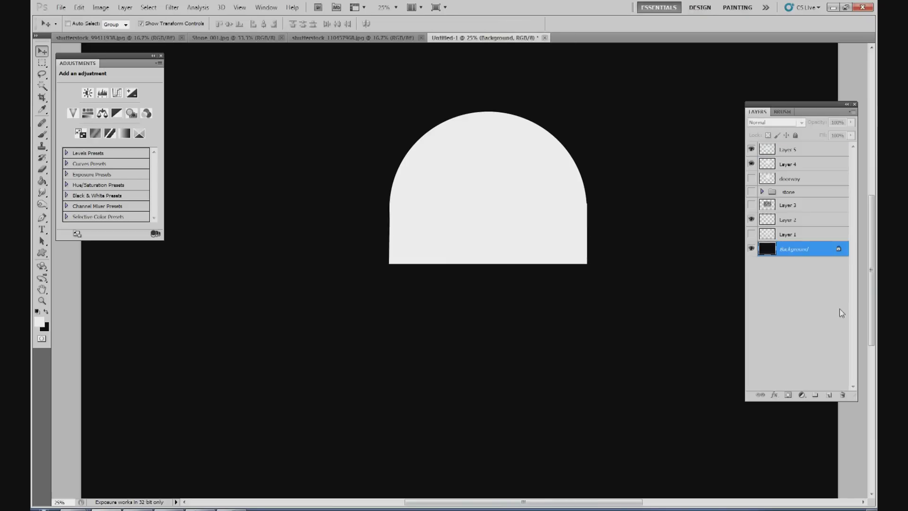
Fine-tune the upper-right corner of the Layer 5 rectangle where it joins the arch.
click(793, 151)
click(588, 204)
drag(587, 204, 588, 204)
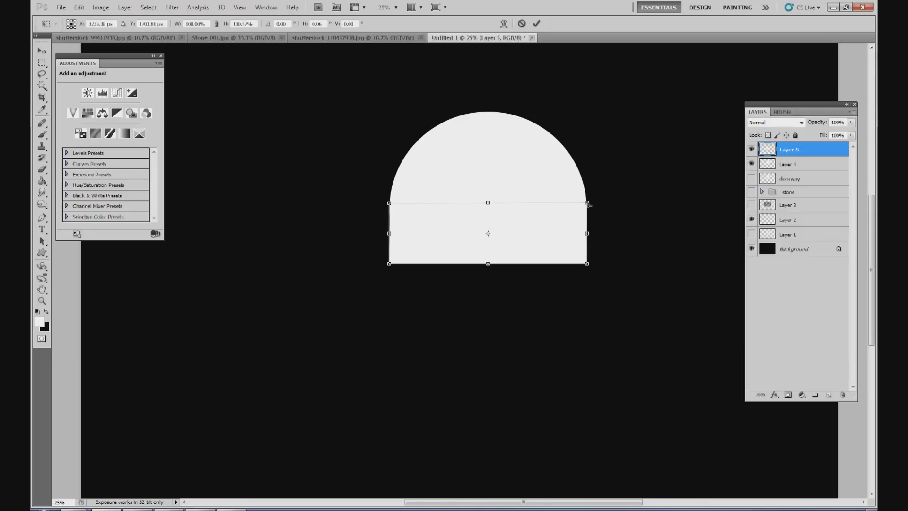
click(536, 23)
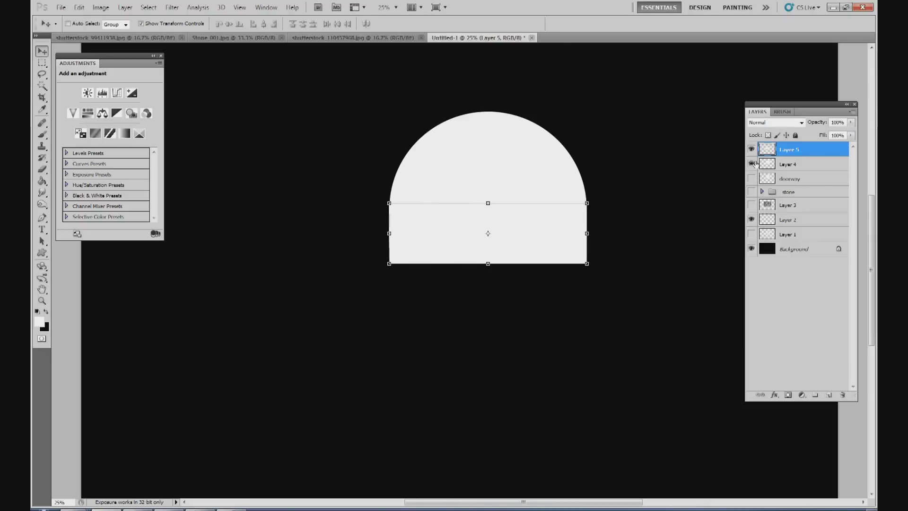
Merge Layer 5 down into Layer 4 to make a single arch shape.
right_click(787, 153)
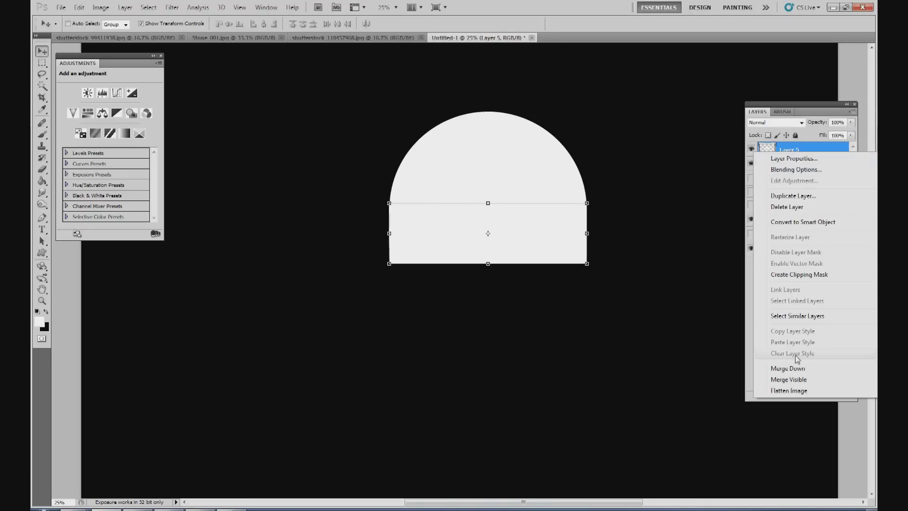
click(794, 367)
click(793, 235)
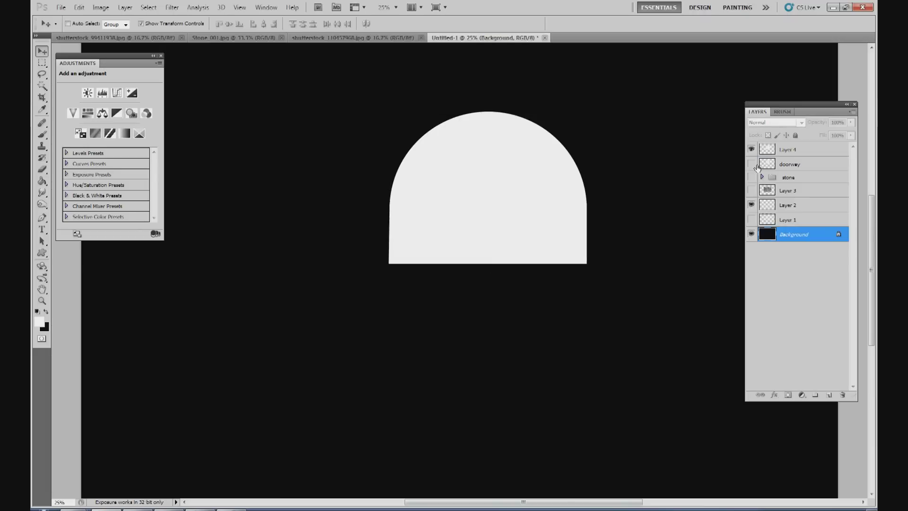
Compare the Layer 4 arch with the doorway shape by toggling their visibility, leaving only the Layer 4 arch shown.
click(751, 149)
click(752, 164)
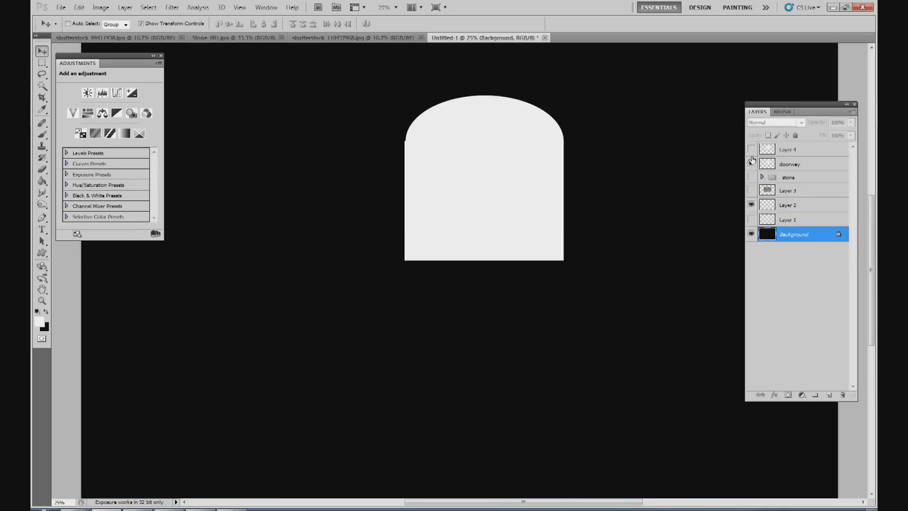
click(751, 164)
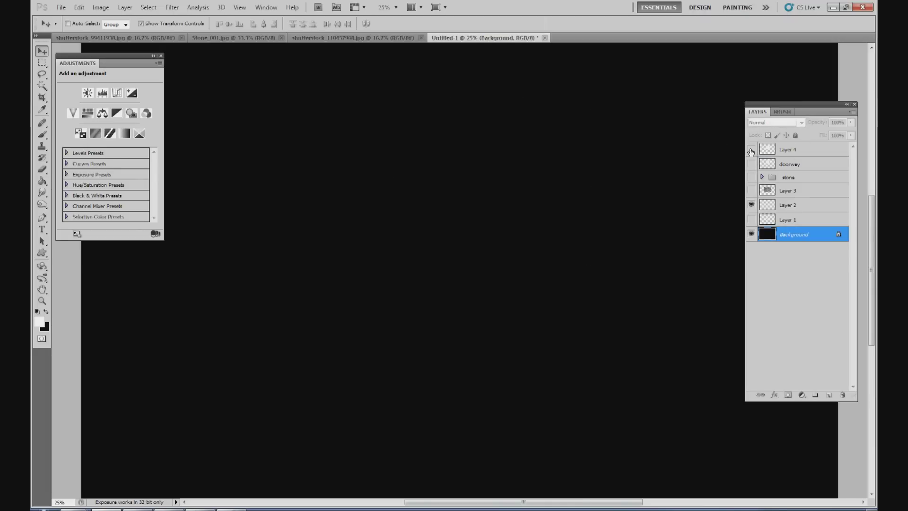
click(751, 149)
click(751, 164)
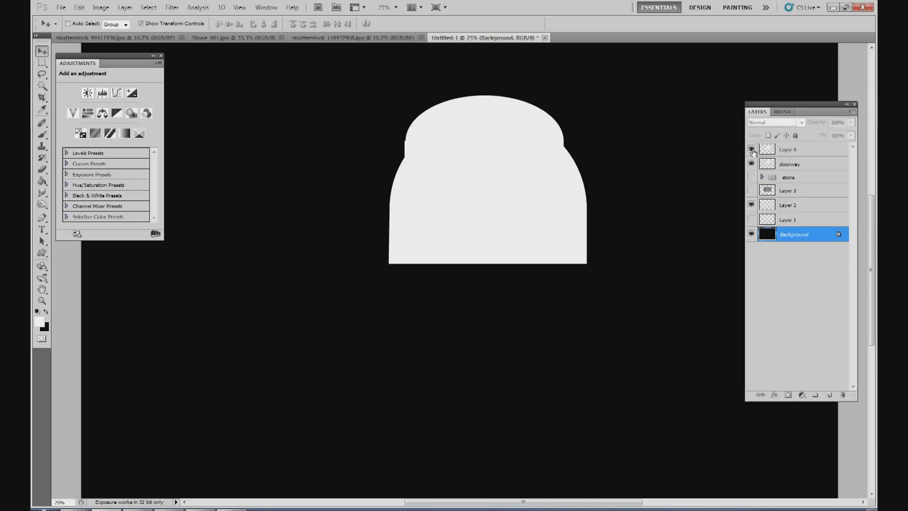
click(751, 149)
click(751, 163)
click(751, 149)
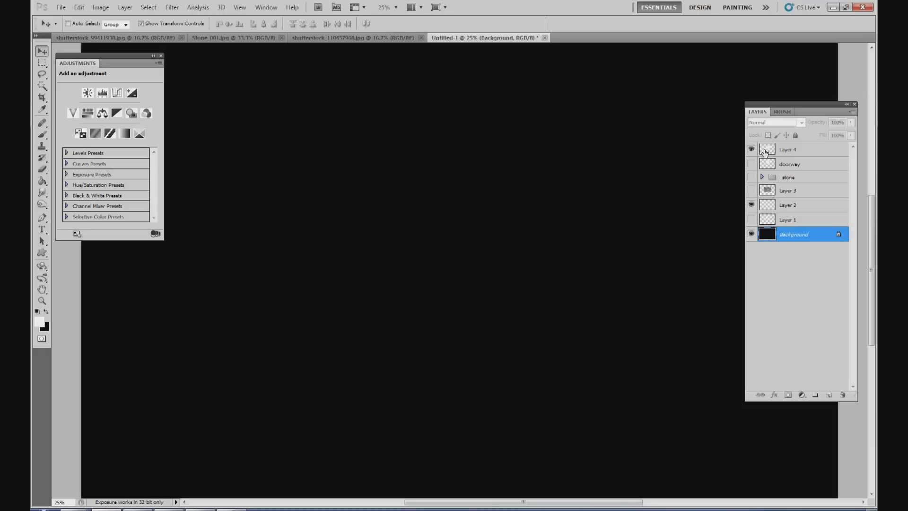
Rename the Layer 4 arch layer as doorway, keeping the older doorway layer hidden.
right_click(795, 151)
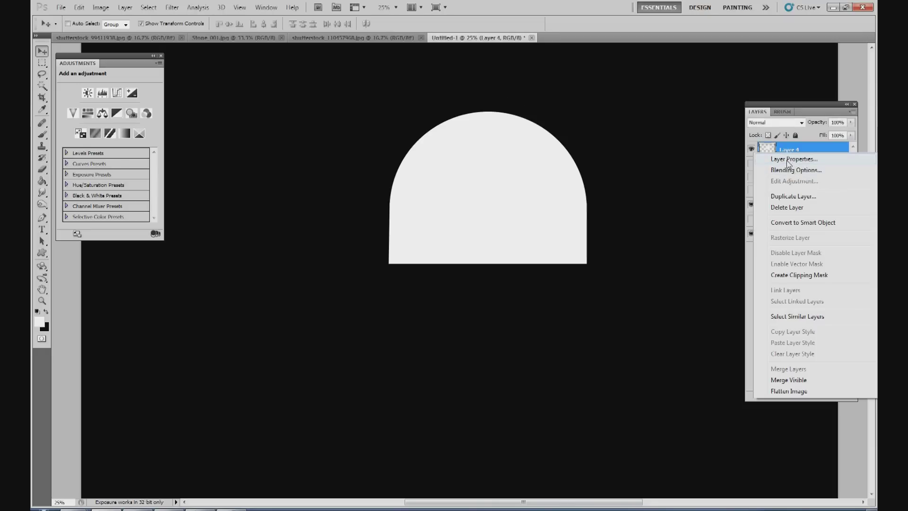
click(793, 159)
text(doorway)
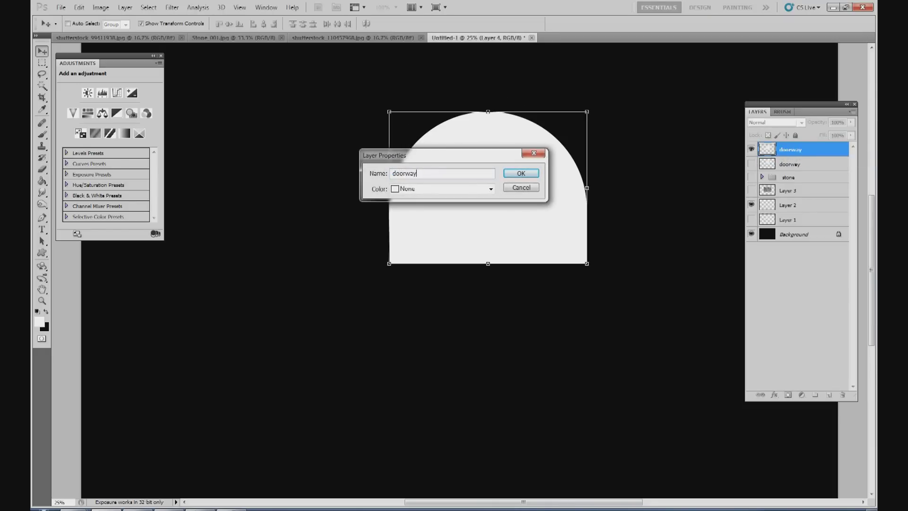
key(Return)
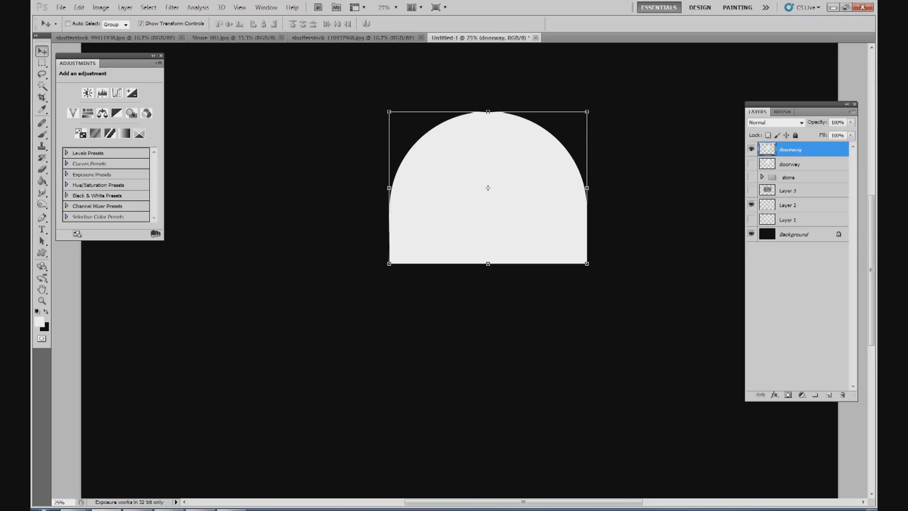
click(751, 164)
click(751, 164)
Show the stone group, scale it proportionally to about 70%, and move it up against the arch's left side.
click(383, 8)
text(18)
key(Return)
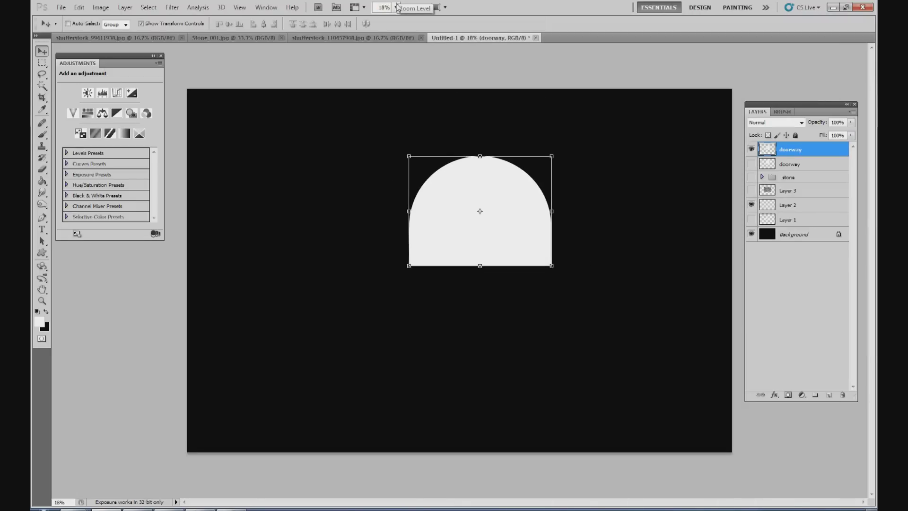
click(751, 177)
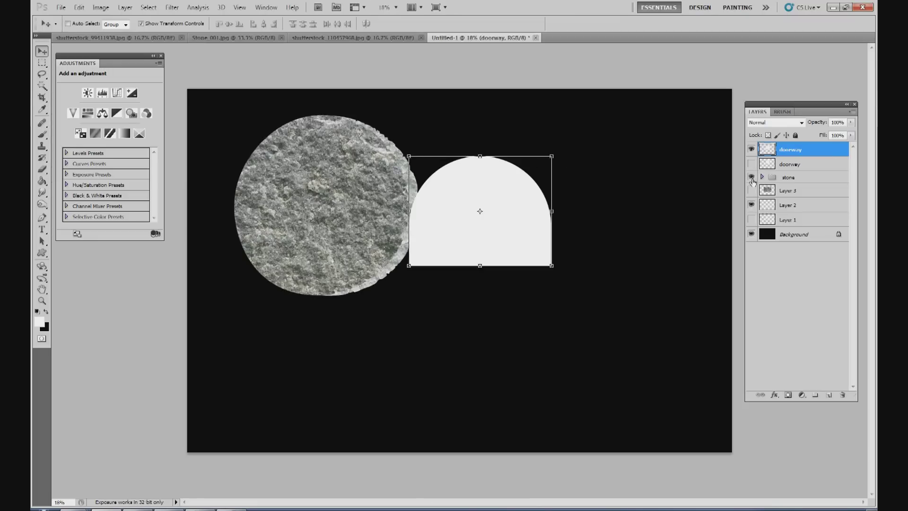
click(790, 179)
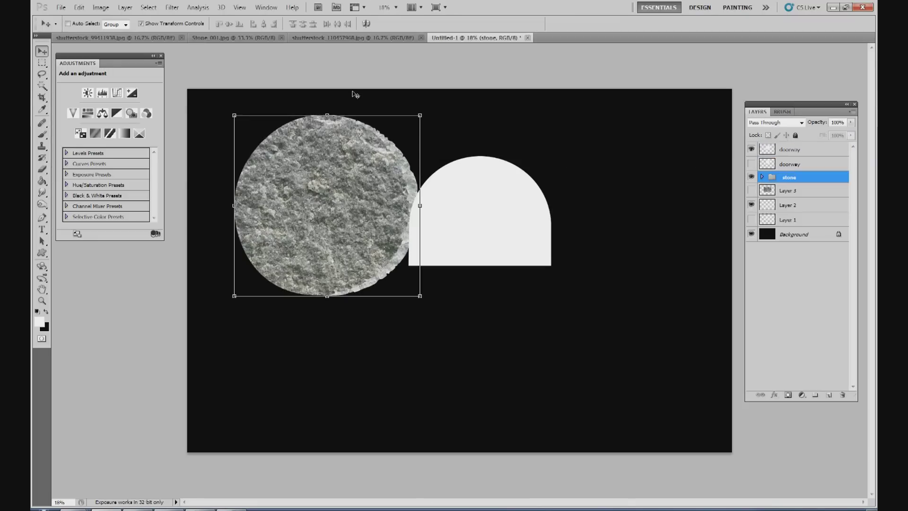
click(420, 114)
drag(424, 112, 351, 149)
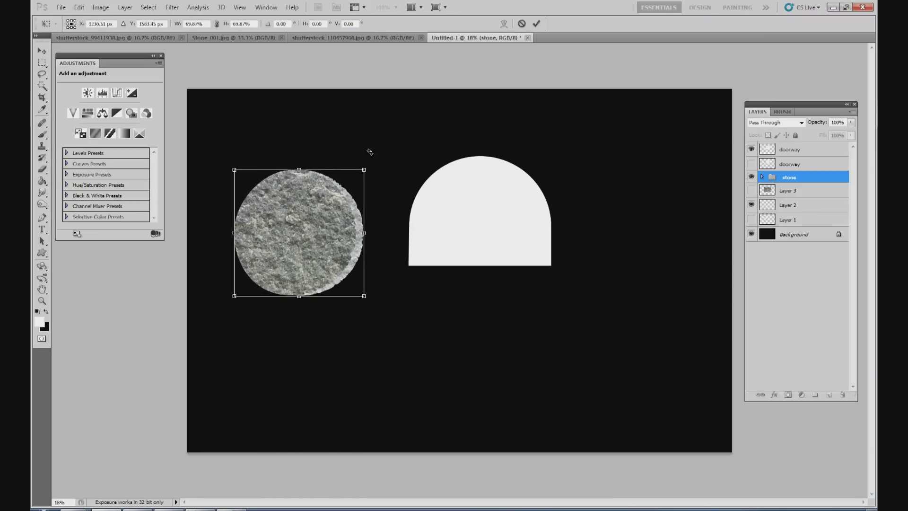
drag(339, 223, 431, 202)
click(536, 24)
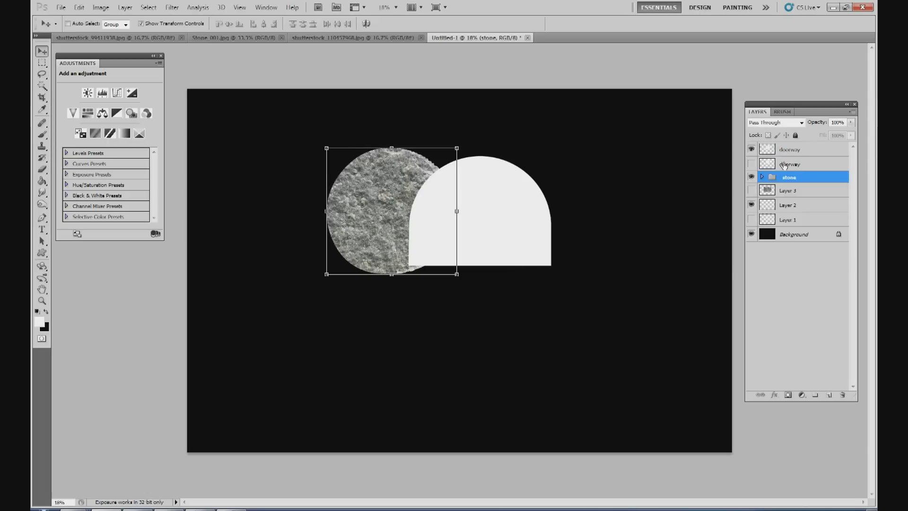
Place the stone group above both doorway layers and shift the stone right so it covers more of the arch.
drag(788, 178, 791, 145)
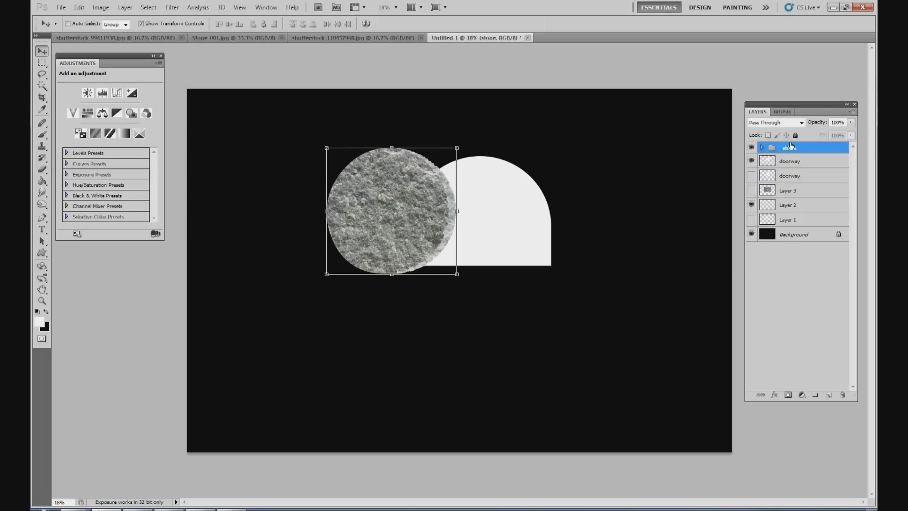
drag(428, 188, 475, 186)
drag(502, 148, 480, 170)
click(536, 26)
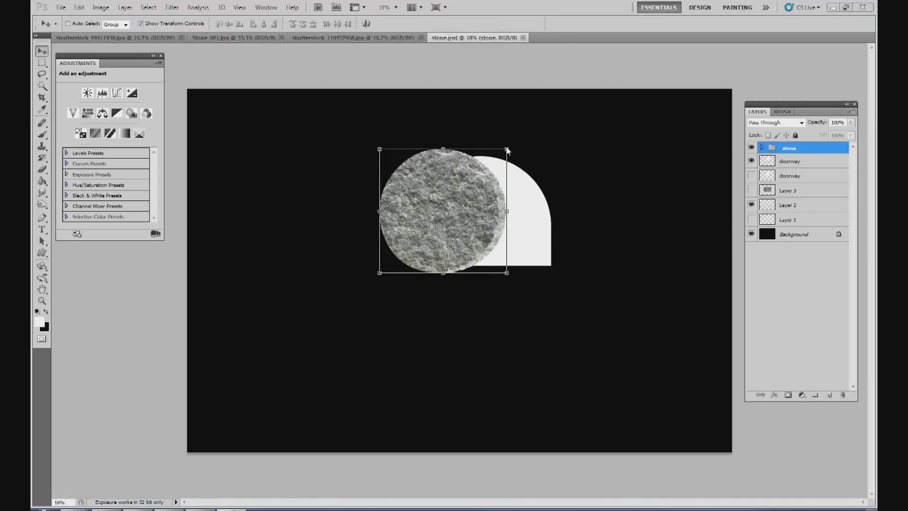
Scale the stone group down proportionally to about 94.4%, keeping it over the arch's left half.
drag(507, 148, 476, 188)
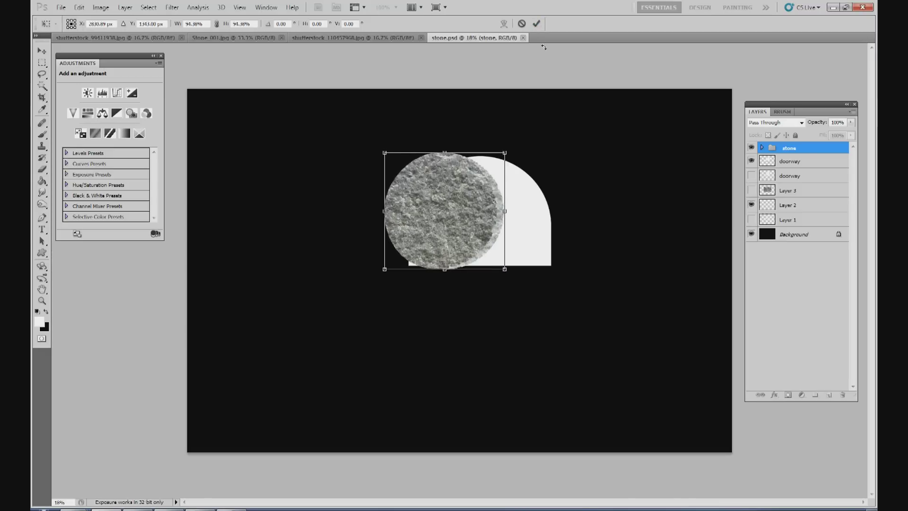
click(537, 24)
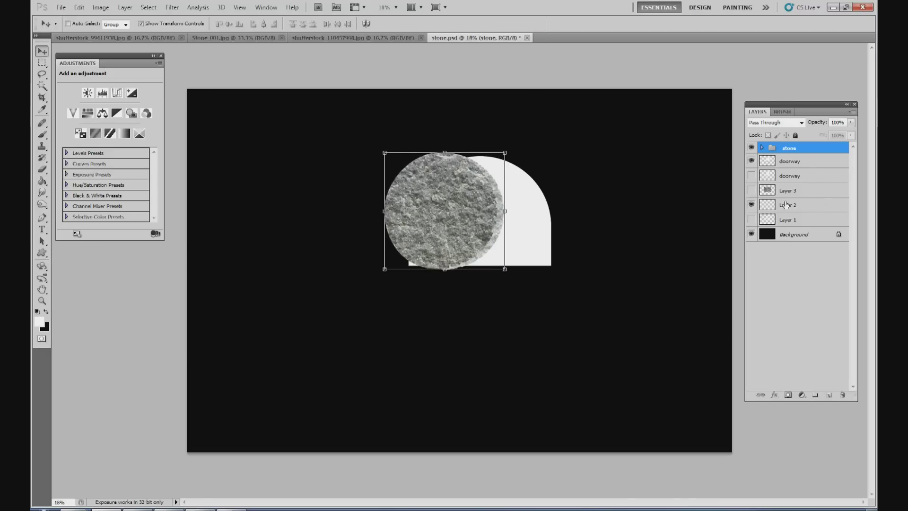
click(799, 236)
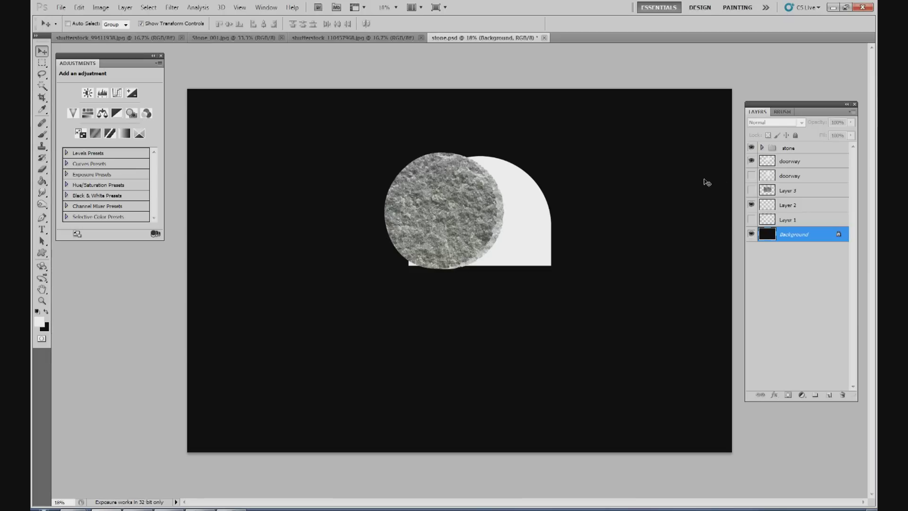
click(794, 161)
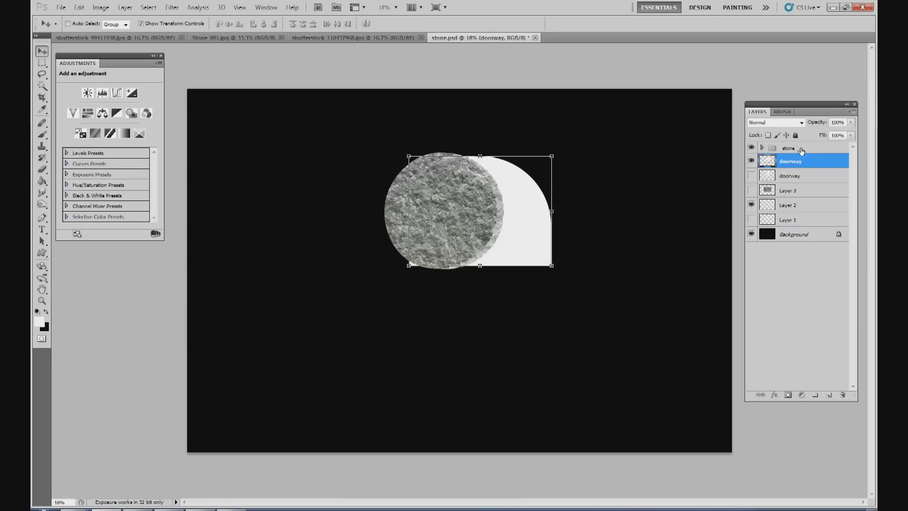
click(799, 148)
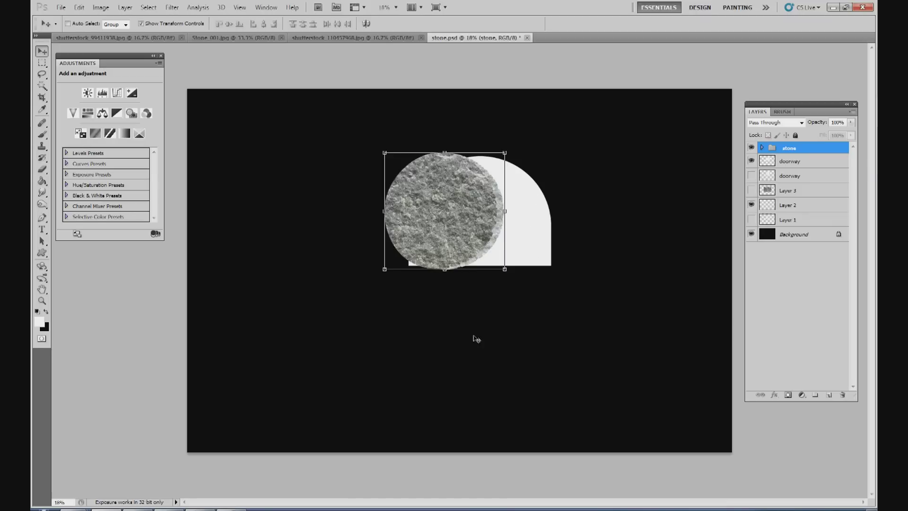
Try masking the stone group with the arch's outline, undo the mask, and clear the selection.
ctrl+click(768, 164)
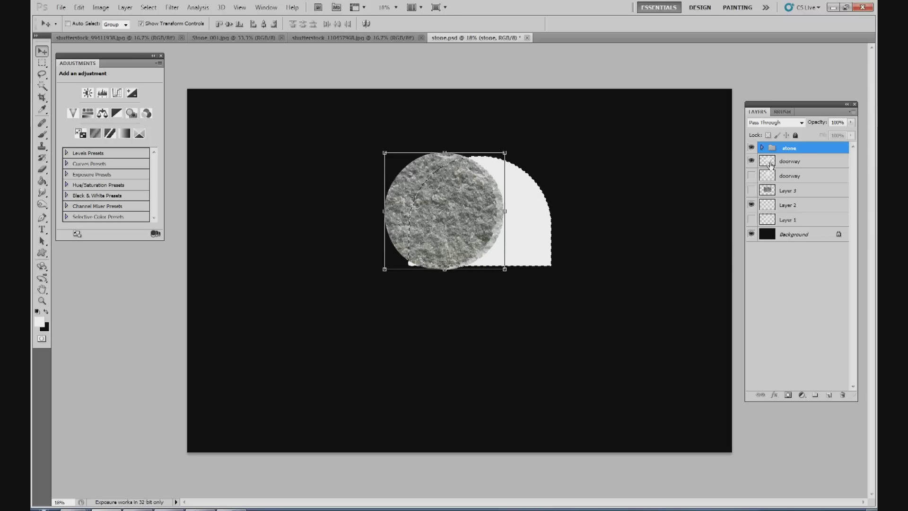
double_click(788, 150)
click(790, 161)
click(789, 151)
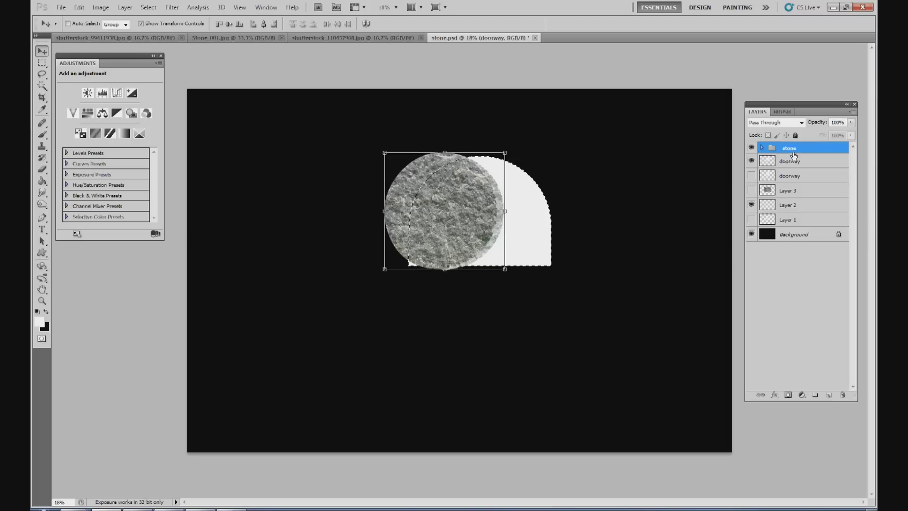
click(787, 394)
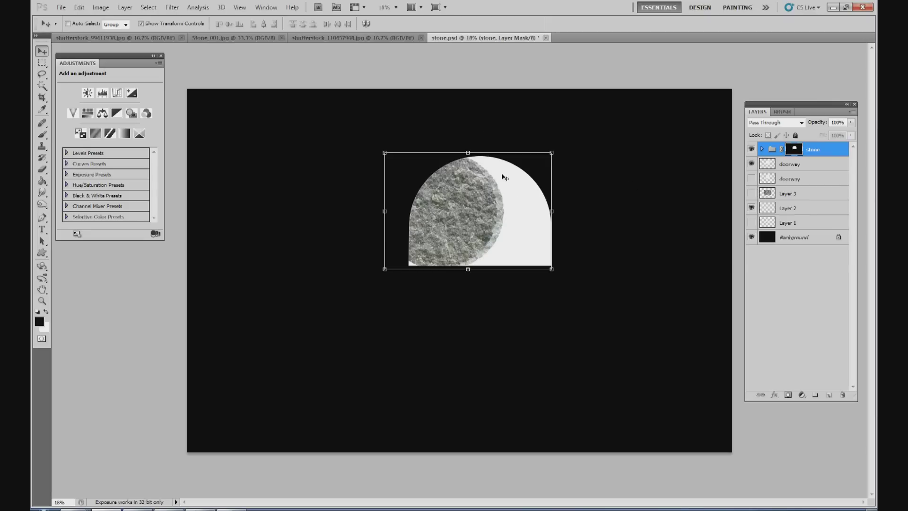
click(796, 232)
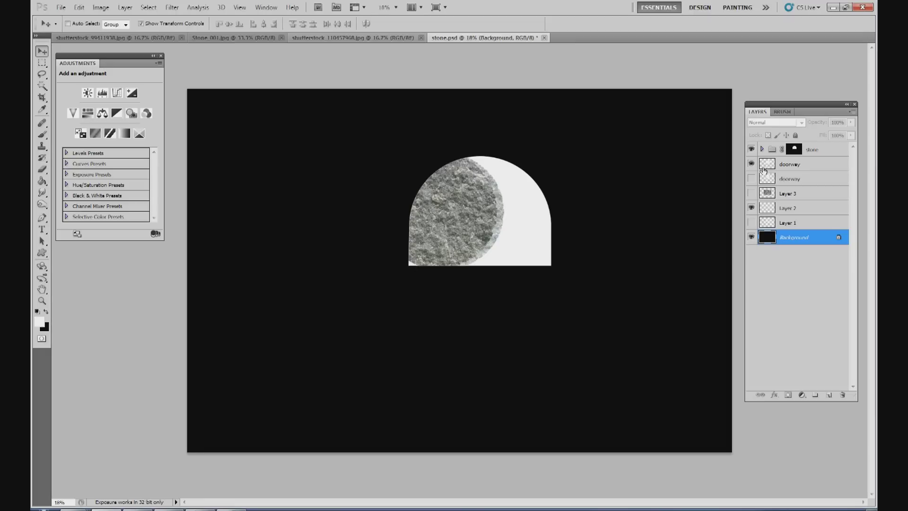
key(ctrl+z)
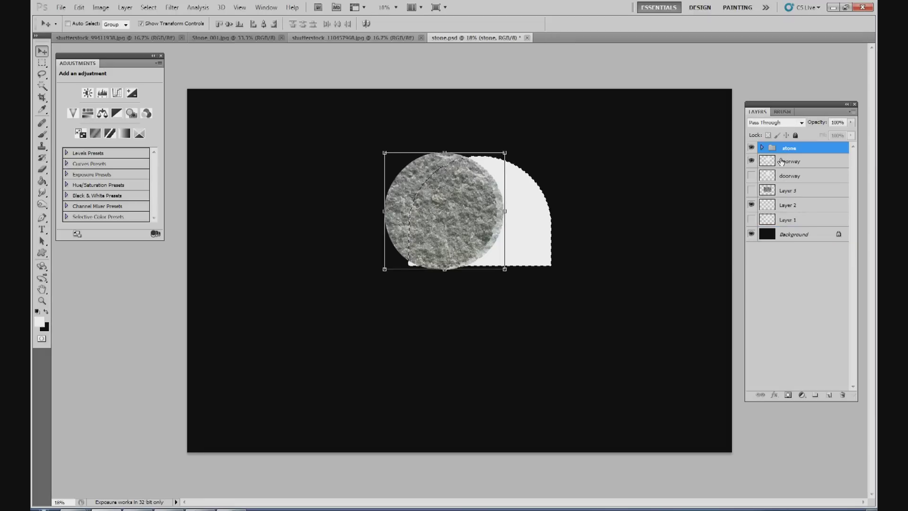
key(ctrl+d)
Raise the stone so its bottom edge meets the arch's base, and mask the stone group with the arch's outline.
drag(478, 202, 477, 200)
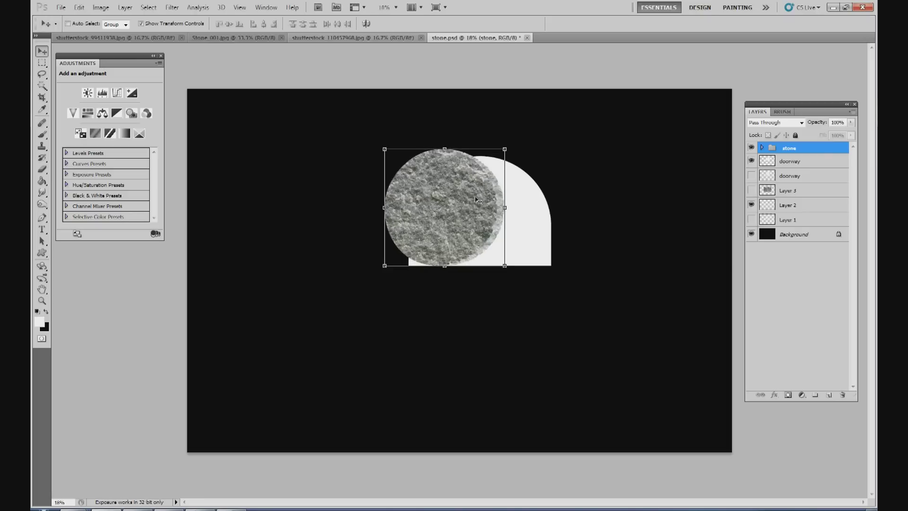
key(Down)
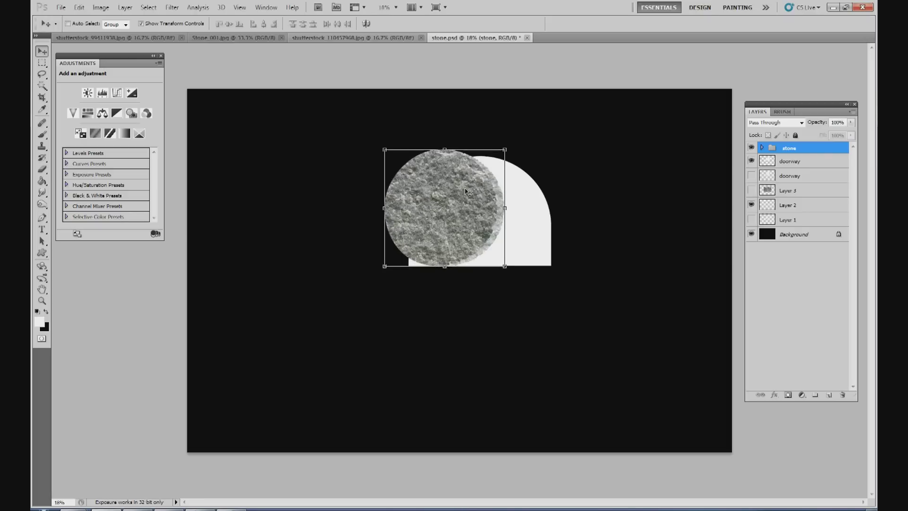
ctrl+click(767, 161)
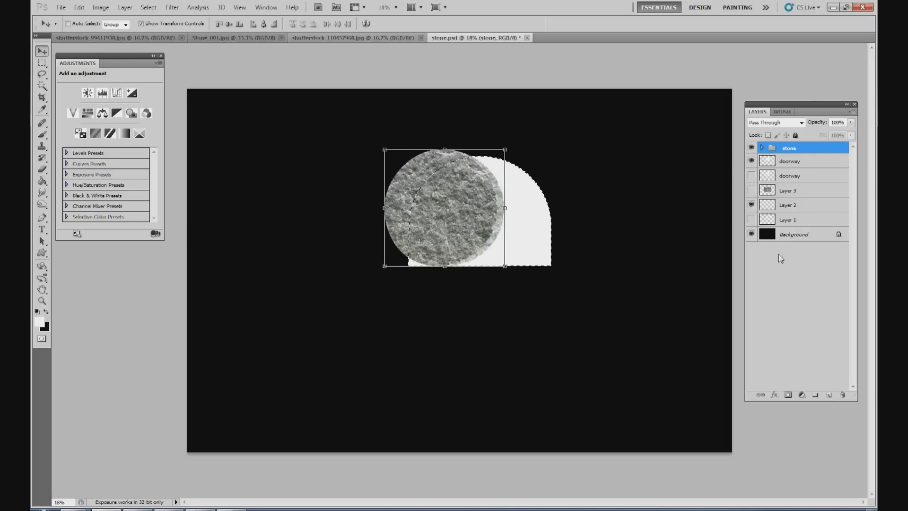
click(788, 395)
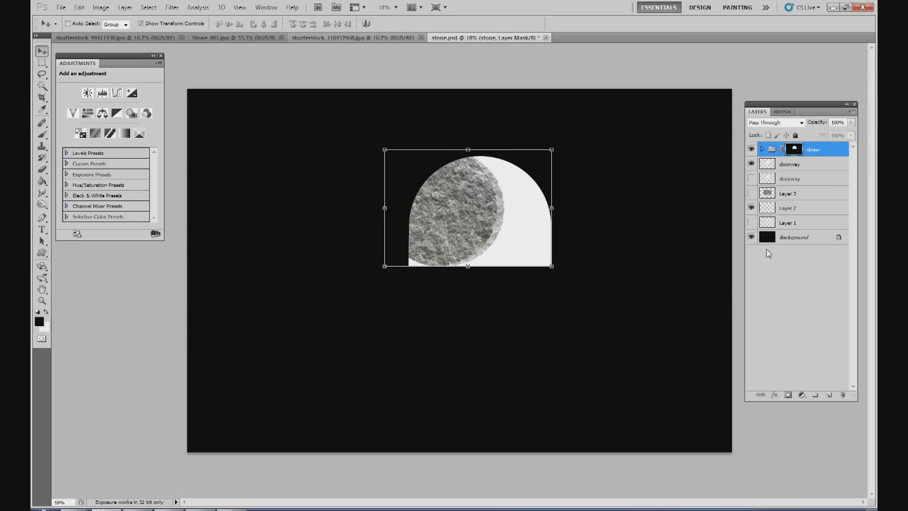
click(804, 238)
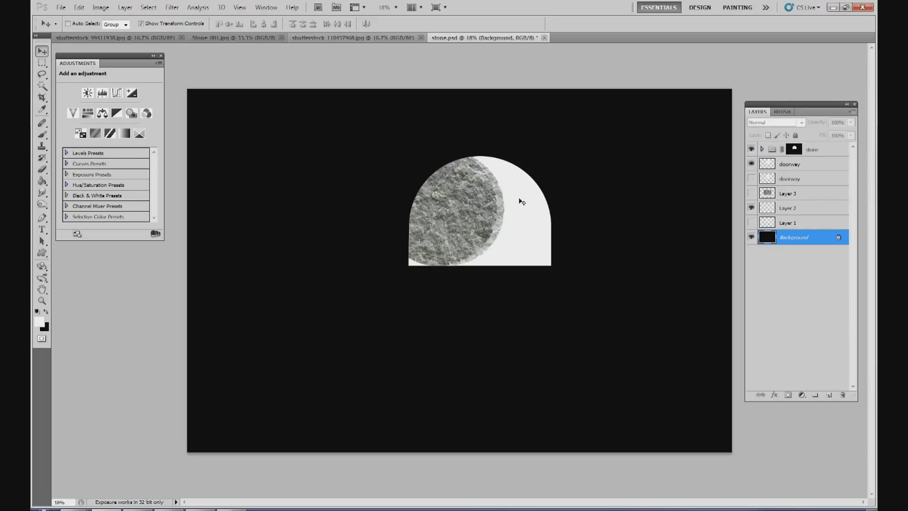
Add a black (000000) Solid Color fill above the Stone Face layer and clip it to that layer.
click(762, 149)
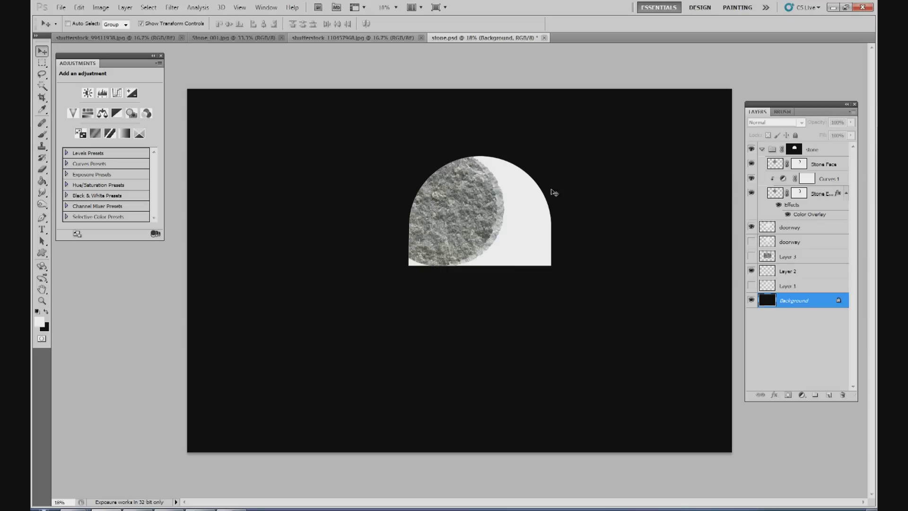
click(825, 163)
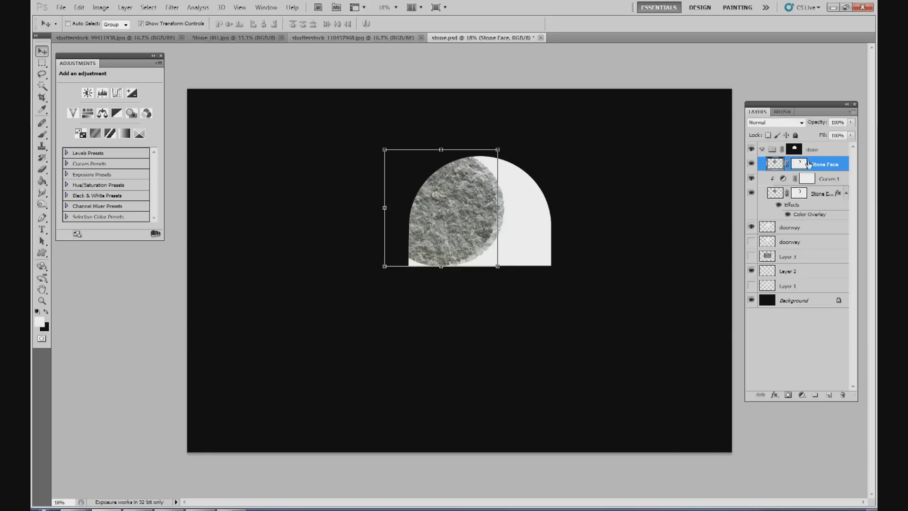
click(803, 396)
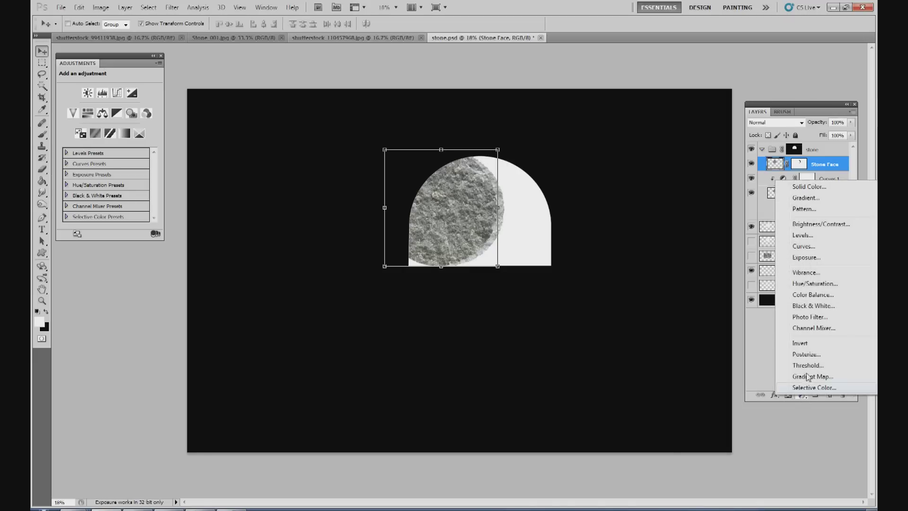
click(816, 191)
drag(669, 384, 577, 442)
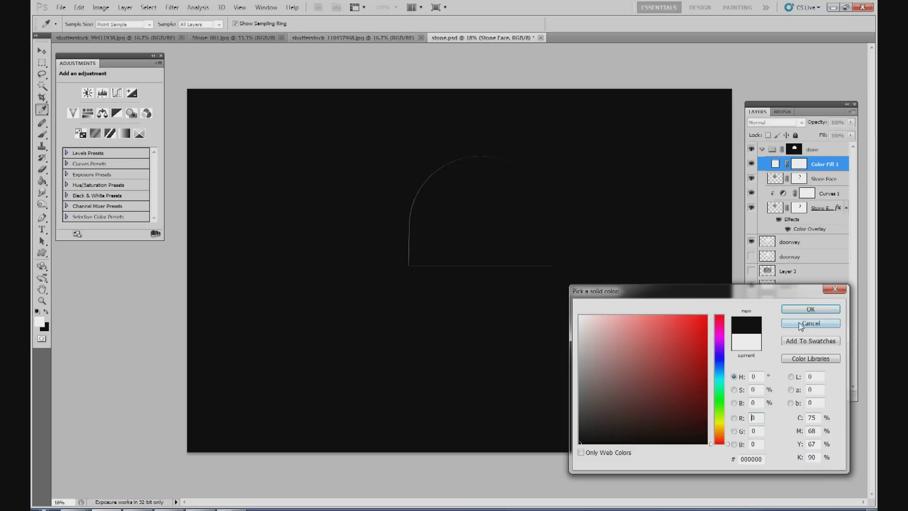
click(804, 308)
key(ctrl+alt+g)
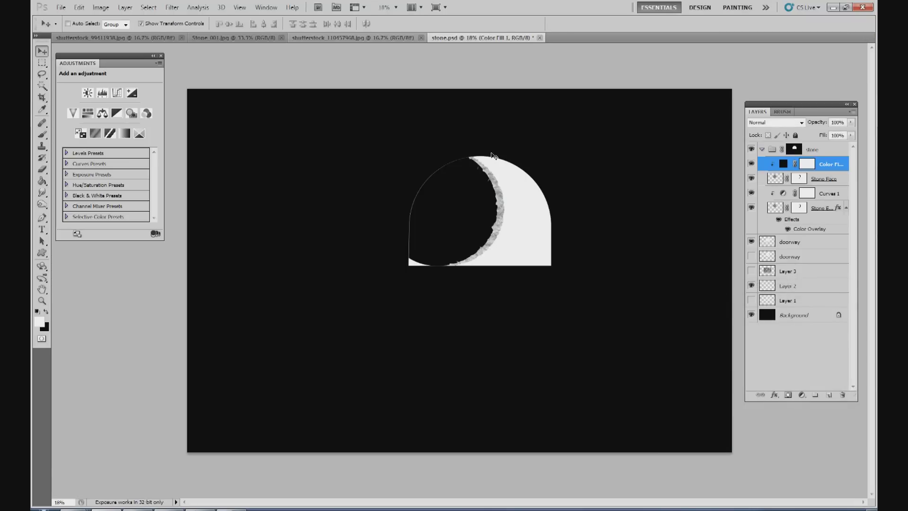
Reduce the black color fill's opacity to 70%.
click(851, 124)
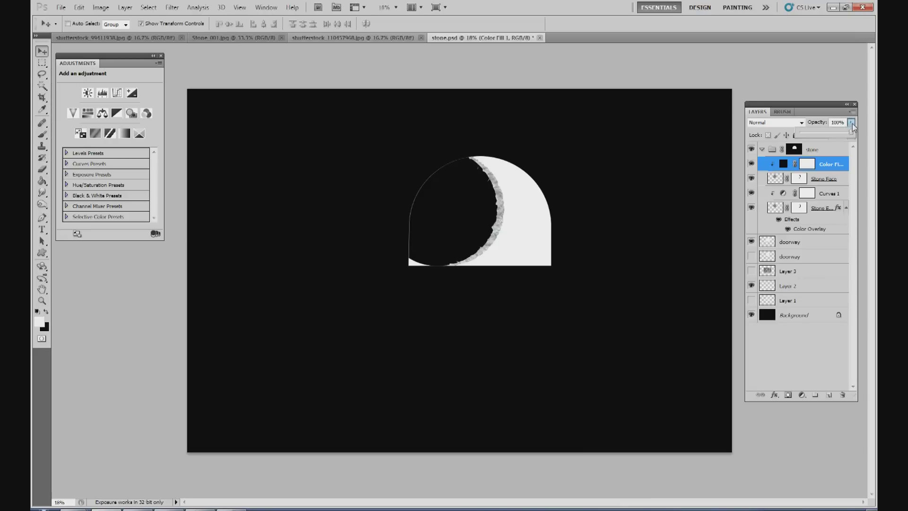
drag(851, 134, 844, 134)
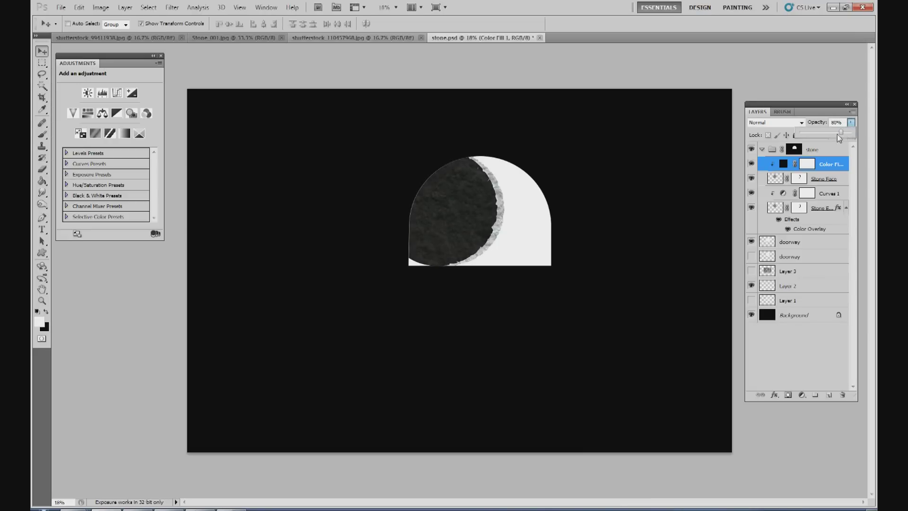
drag(837, 135, 842, 134)
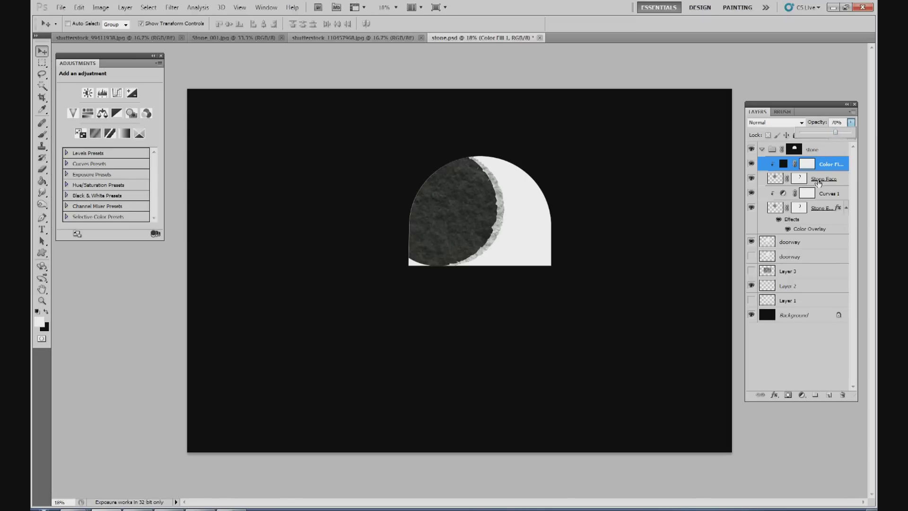
Target the black color fill's layer mask and choose a rough textured brush tip (2230), sized to 131 px.
click(807, 164)
click(396, 7)
click(395, 22)
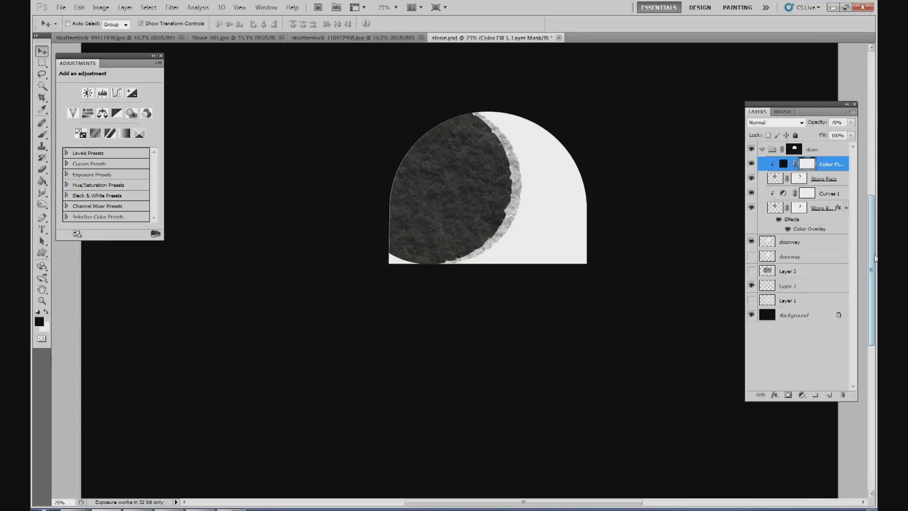
scroll(449, 71, up, 2)
click(396, 7)
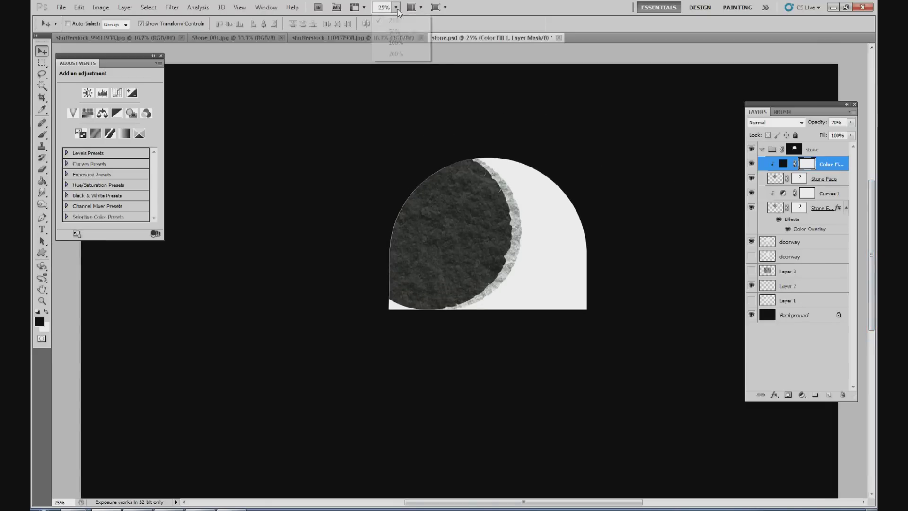
click(395, 34)
drag(871, 216, 871, 209)
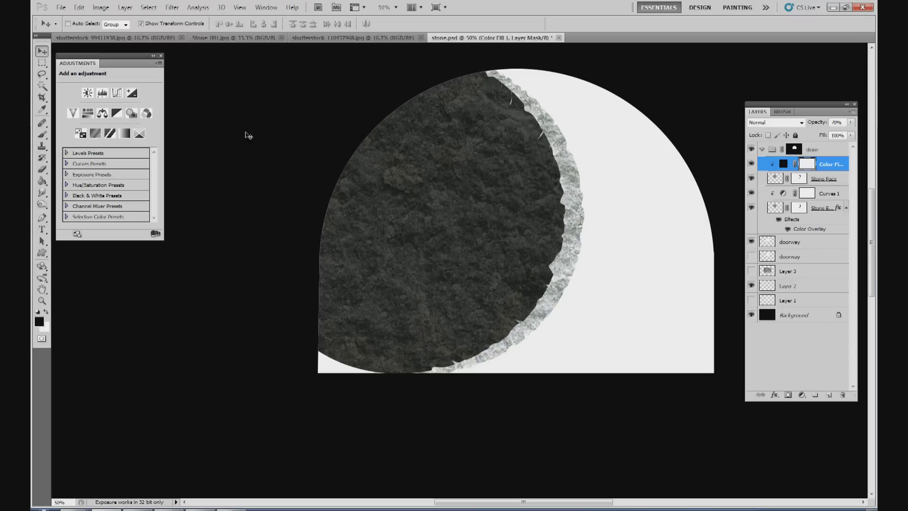
click(43, 134)
click(83, 24)
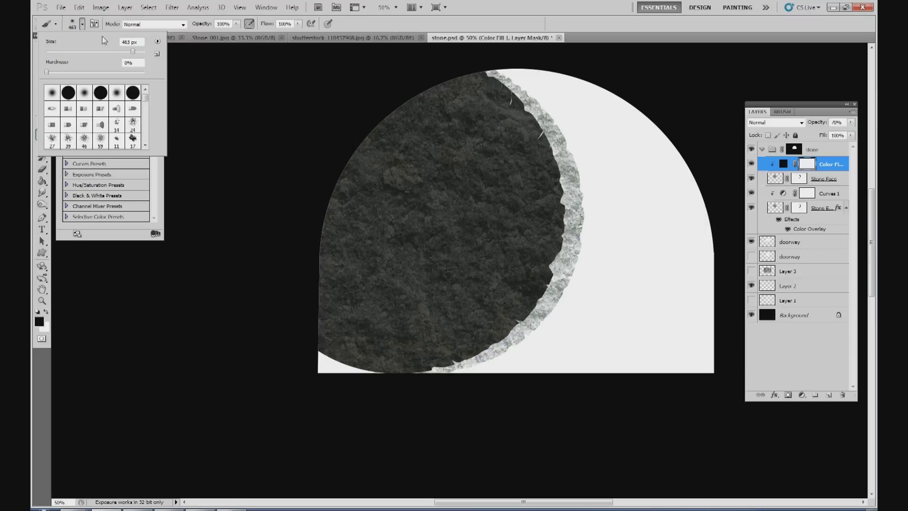
drag(146, 98, 147, 146)
right_click(147, 148)
click(146, 122)
click(140, 123)
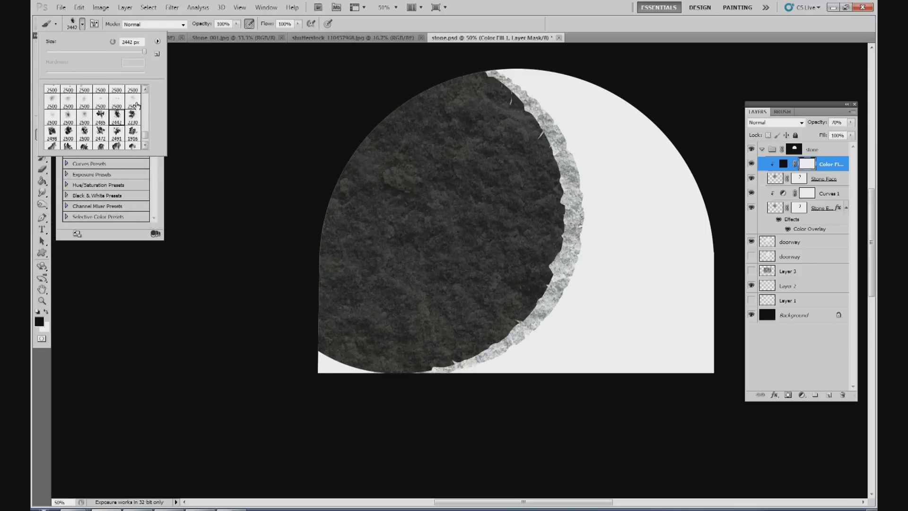
drag(143, 51, 102, 51)
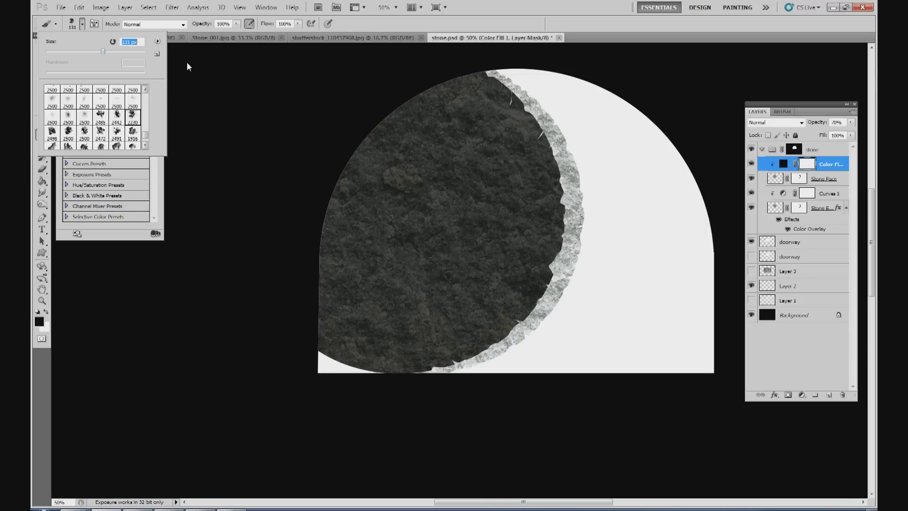
Set the brush to 73% opacity and 100 px, and paint black on the color fill's mask along the stone face's lit edge.
click(782, 112)
click(782, 112)
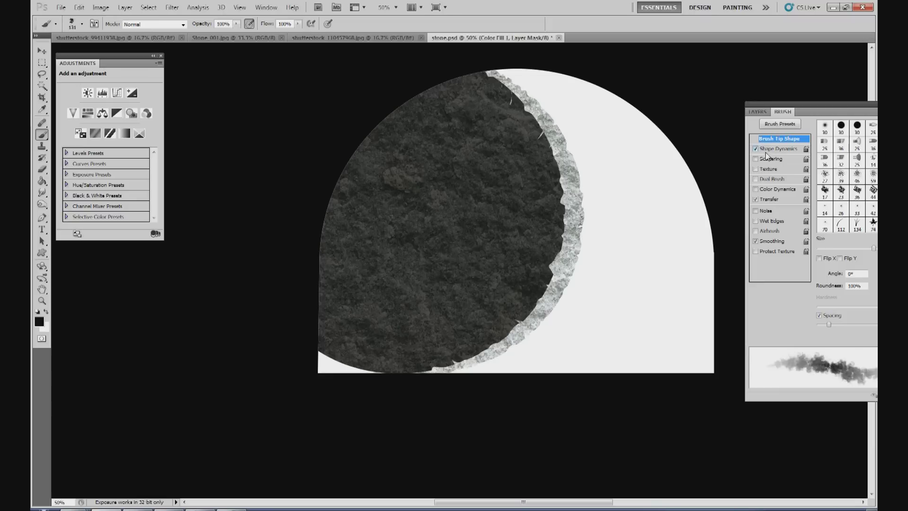
click(757, 112)
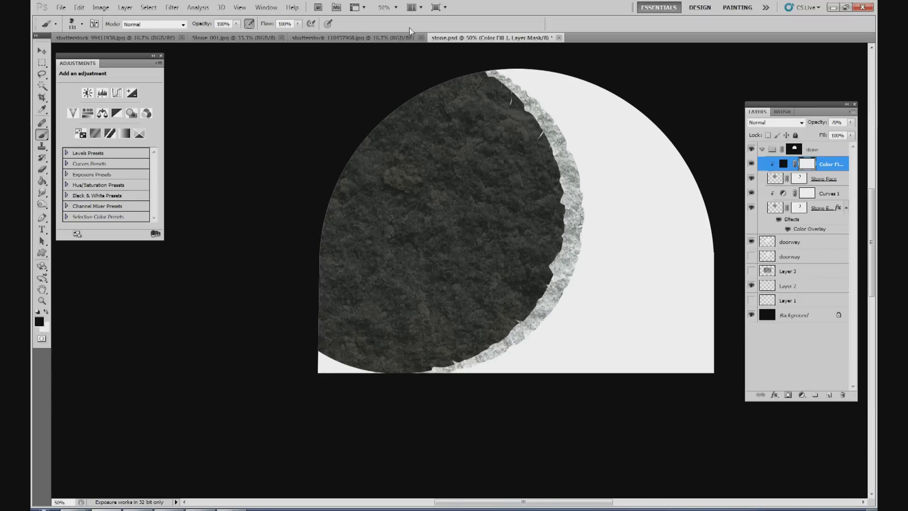
drag(236, 23, 228, 35)
click(83, 24)
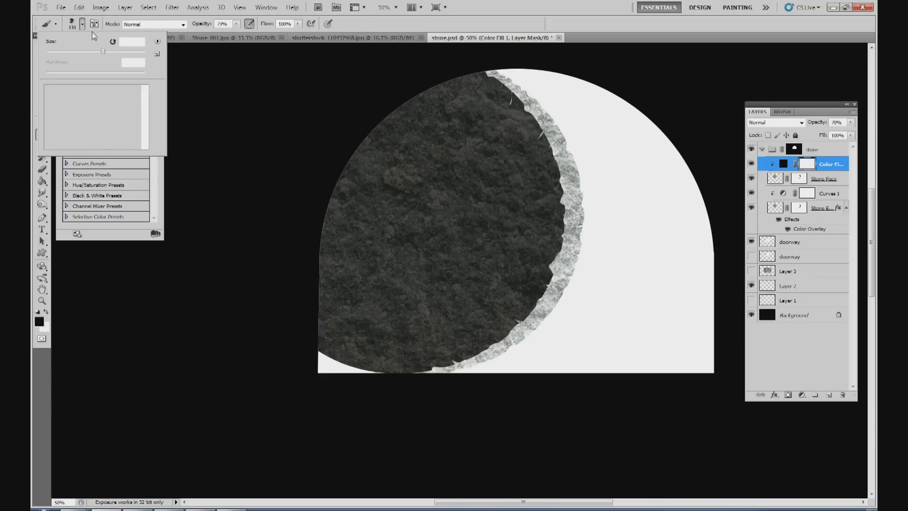
drag(100, 52, 98, 53)
key(bracketleft)
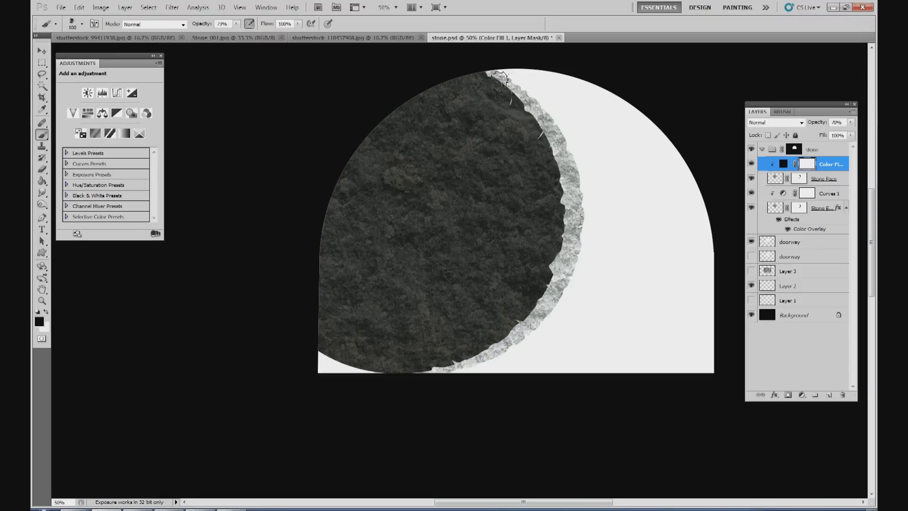
mouse_move(498, 73)
mouse_down()
mouse_move(522, 90)
mouse_move(516, 98)
mouse_move(536, 101)
mouse_move(532, 120)
mouse_move(543, 115)
mouse_move(547, 178)
mouse_move(560, 145)
mouse_move(552, 148)
mouse_move(565, 180)
mouse_move(547, 199)
mouse_move(571, 197)
mouse_move(556, 194)
mouse_move(567, 179)
mouse_move(537, 220)
mouse_move(560, 214)
mouse_move(549, 216)
mouse_move(567, 200)
mouse_move(567, 232)
mouse_move(558, 243)
mouse_move(561, 228)
mouse_move(547, 284)
mouse_move(564, 264)
mouse_move(552, 258)
mouse_move(552, 223)
mouse_move(551, 269)
mouse_up()
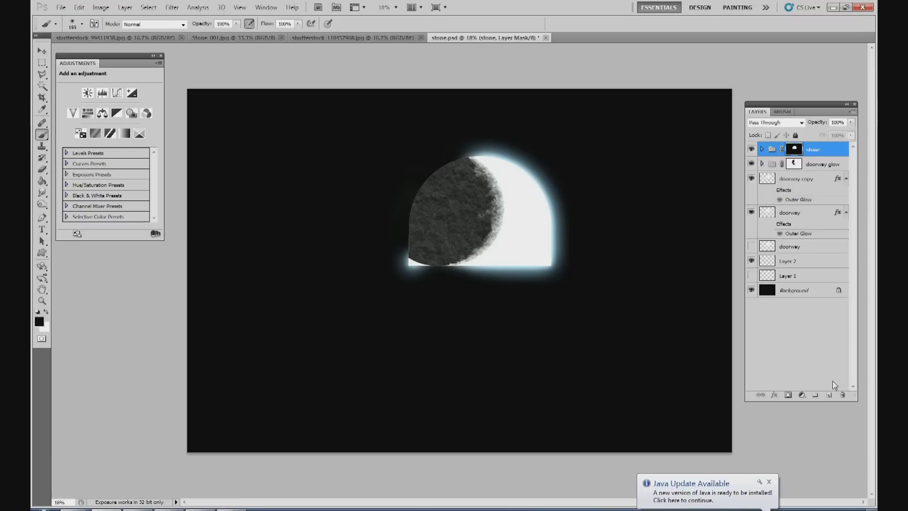
On a new layer above the stone group, outline the floor light from the doorway to the lower-right corner with the Polygonal Lasso, curving around the stone's shadow.
click(828, 395)
key(x)
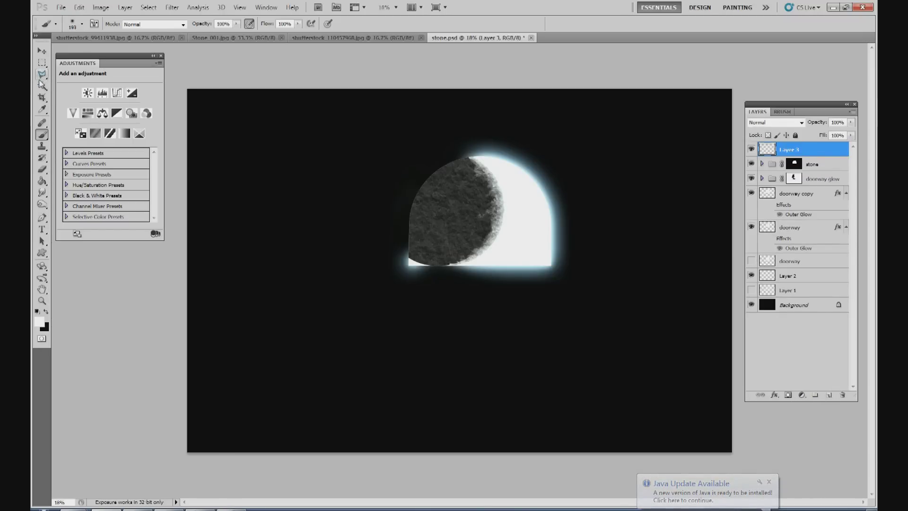
drag(39, 76, 71, 86)
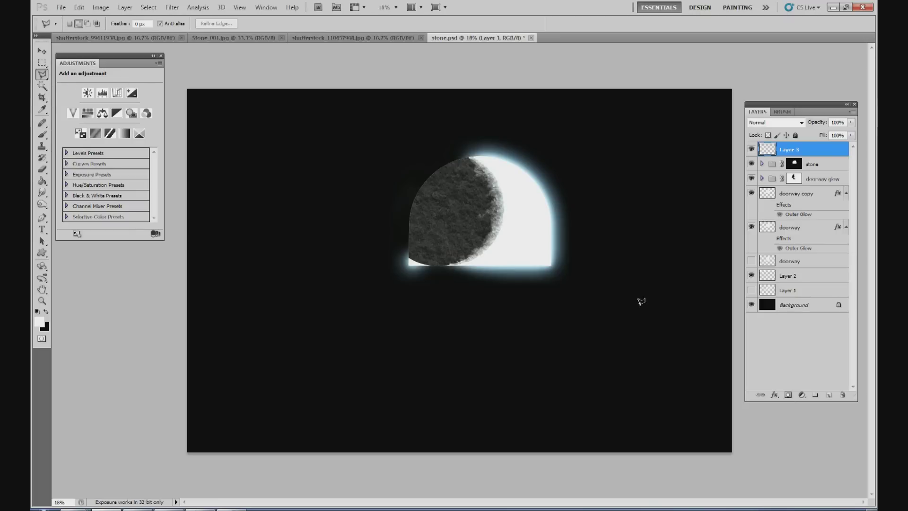
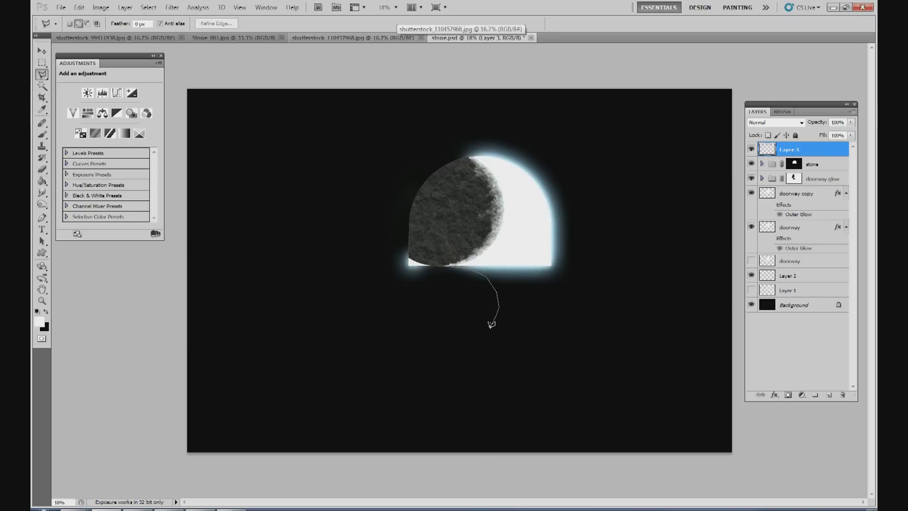
drag(476, 337, 464, 339)
mouse_move(476, 342)
mouse_down()
mouse_move(452, 359)
mouse_move(406, 367)
mouse_up()
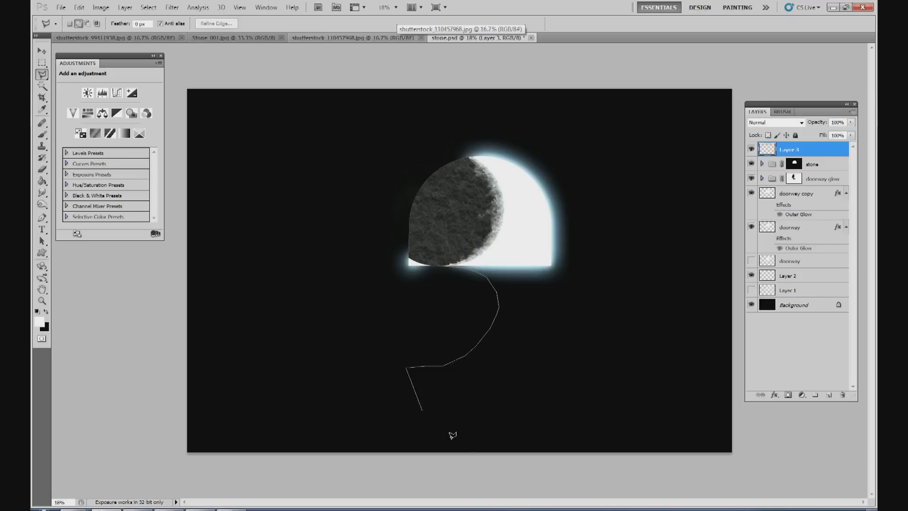
click(506, 473)
click(758, 475)
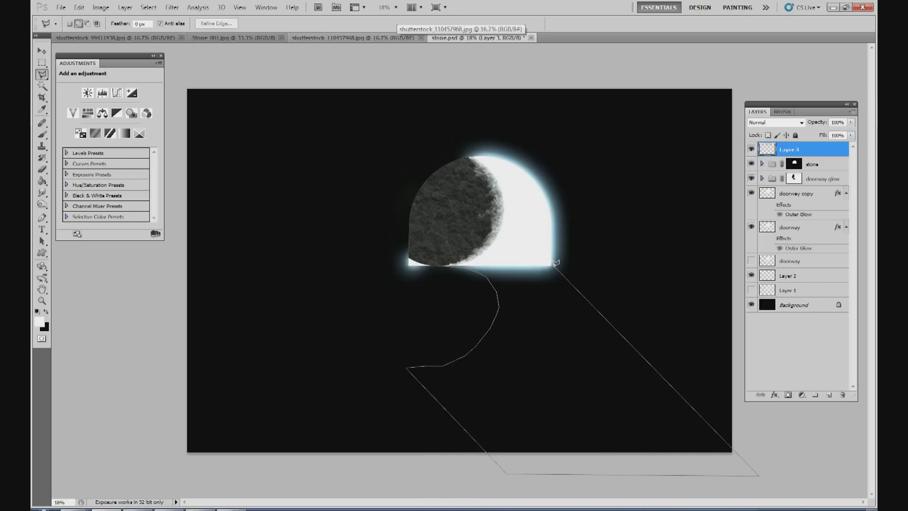
click(553, 266)
click(439, 260)
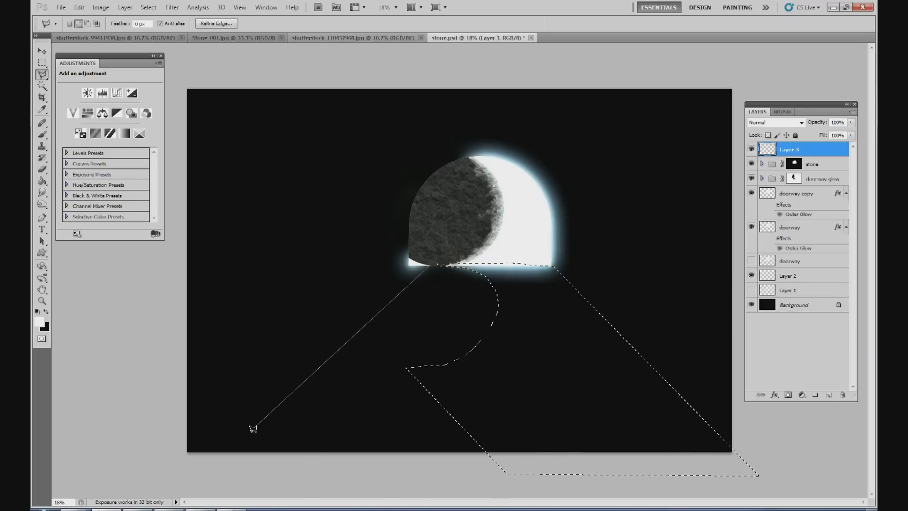
Add a narrow light strip to the selection, running from the stone's base to the canvas's lower-left corner.
click(189, 451)
click(165, 399)
click(430, 261)
Fill both selected floor areas with white using the Paint Bucket and clear the selection.
click(42, 183)
click(351, 289)
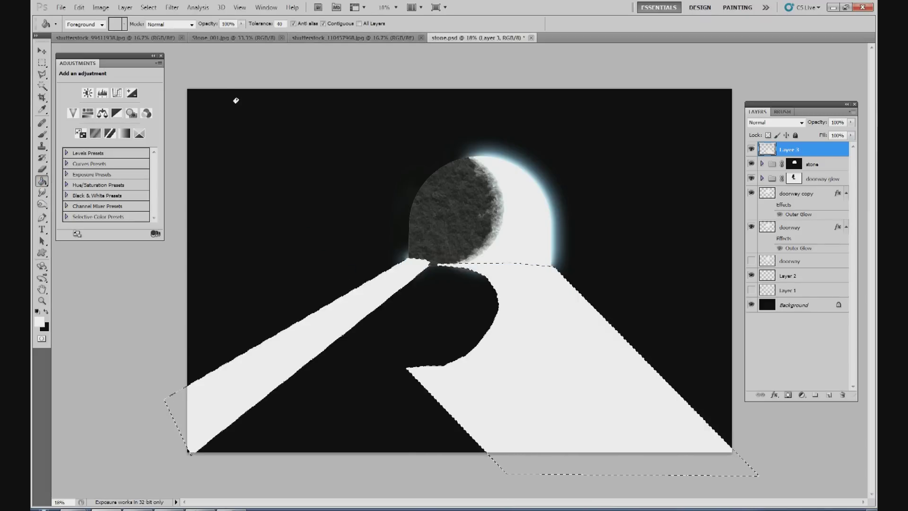
click(148, 7)
click(156, 25)
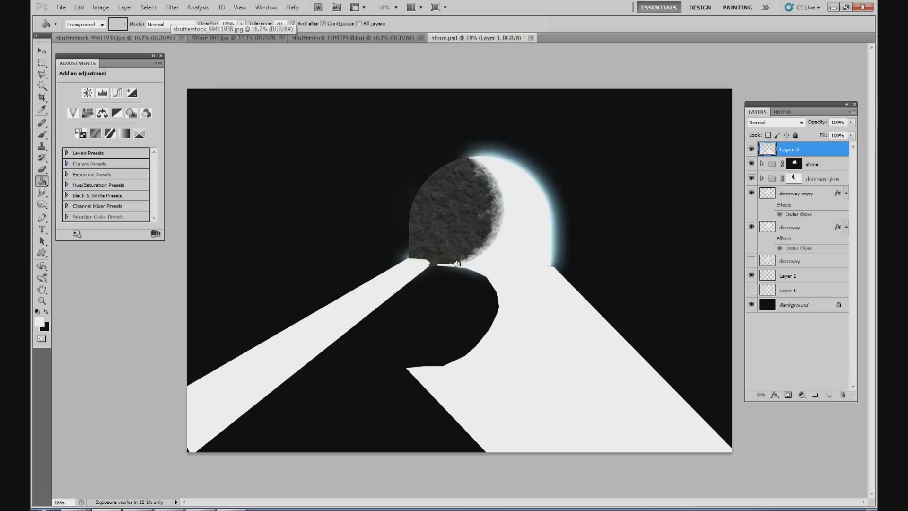
Stretch the white floor shapes very slightly upward at the doorway's base and apply the transform.
click(42, 51)
drag(460, 258, 454, 247)
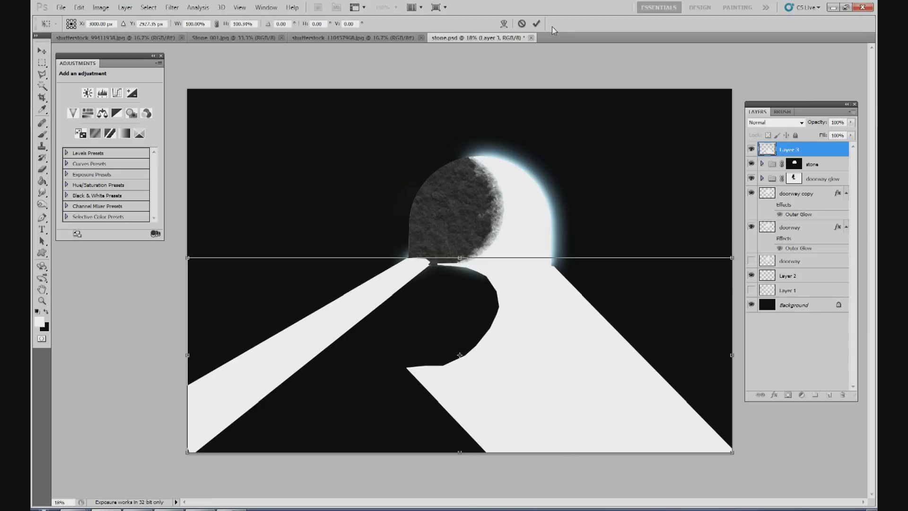
click(537, 23)
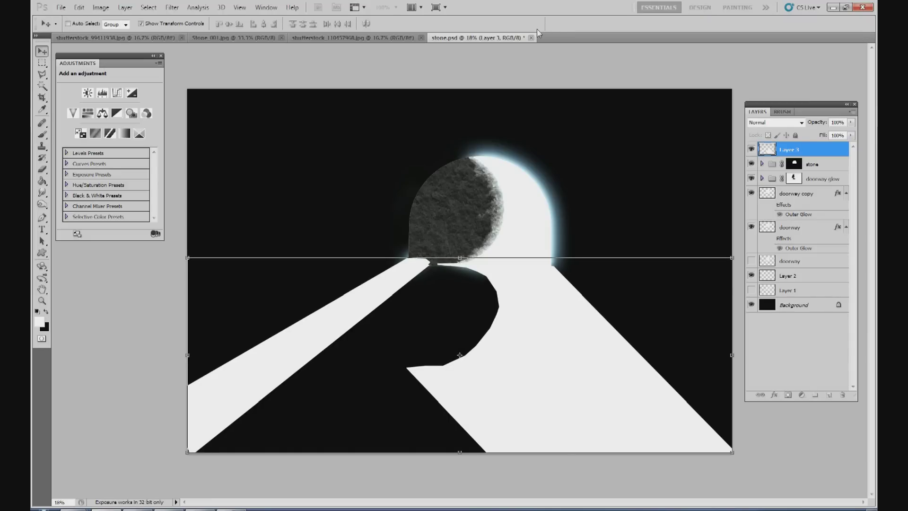
Bring the dark stone texture from shutterstock_110457968.jpg into stone.psd and clip it to the white floor-light layer.
click(353, 39)
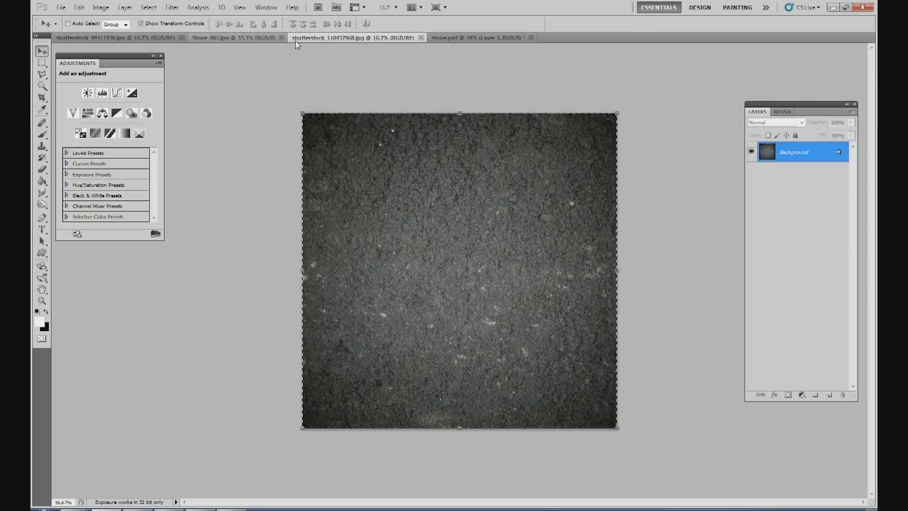
click(442, 34)
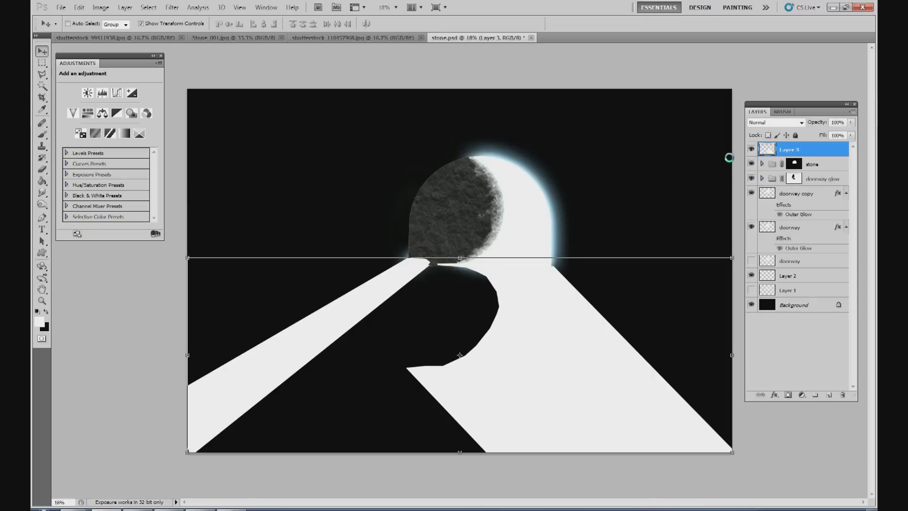
key(ctrl+v)
key(ctrl+alt+g)
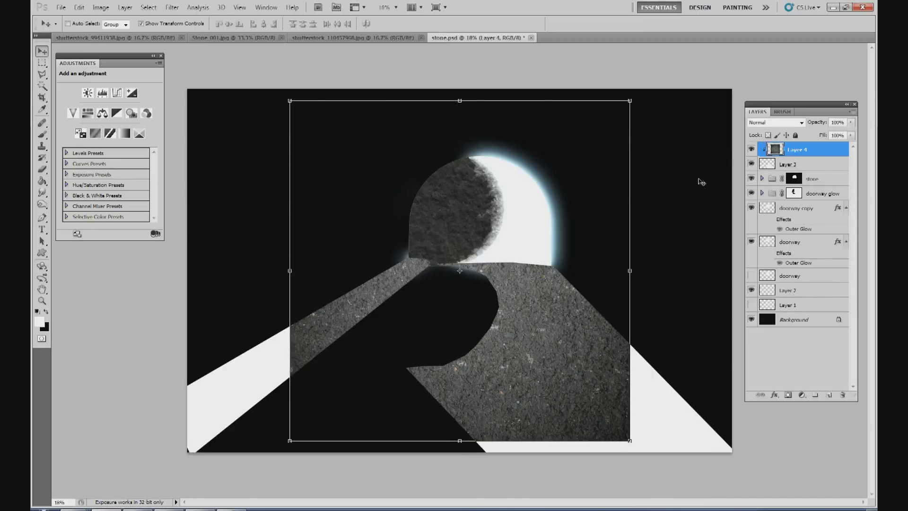
Flatten the stone texture and distort its lower corners outward in perspective beyond the canvas, with its top edge near the doorway's base.
drag(459, 101, 458, 234)
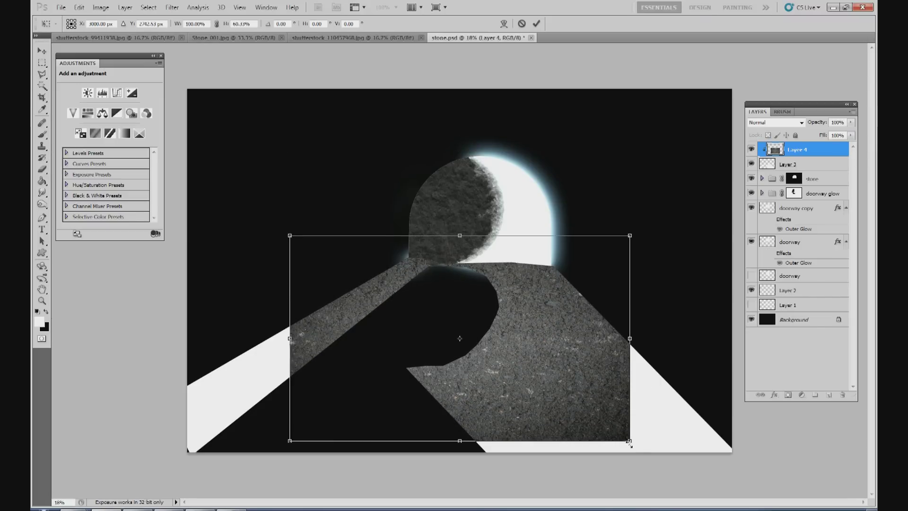
drag(633, 445, 797, 466)
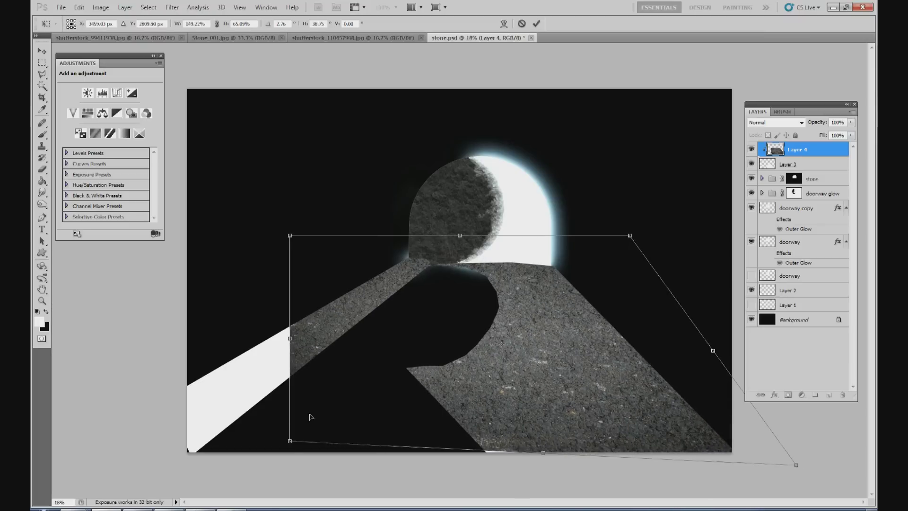
drag(291, 445, 99, 475)
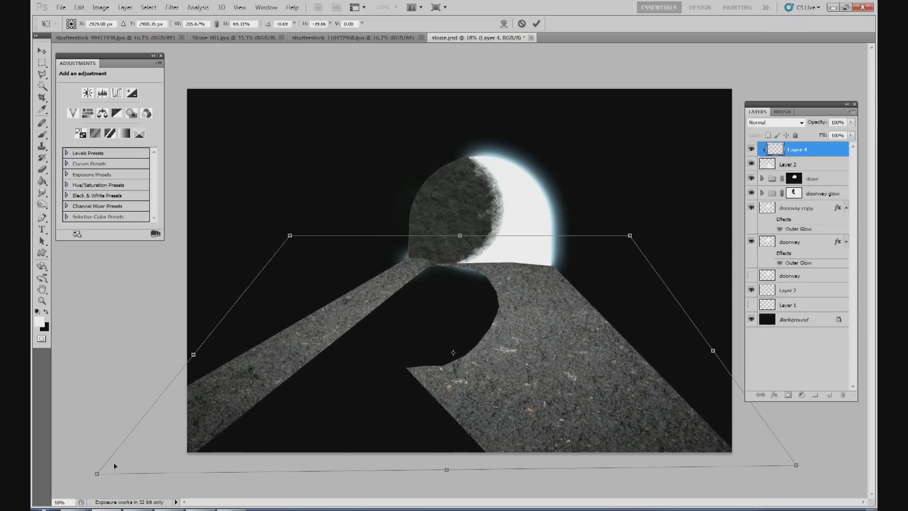
drag(467, 236, 464, 254)
right_click(476, 251)
click(462, 244)
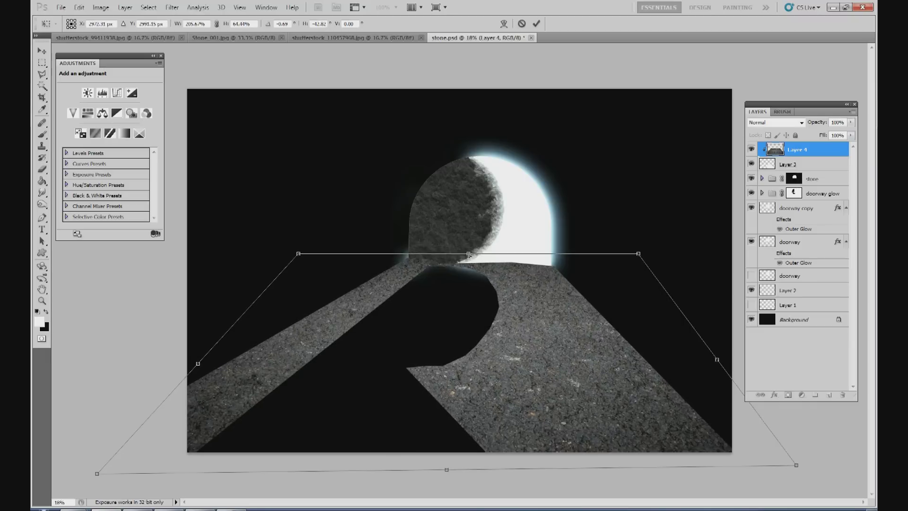
click(536, 23)
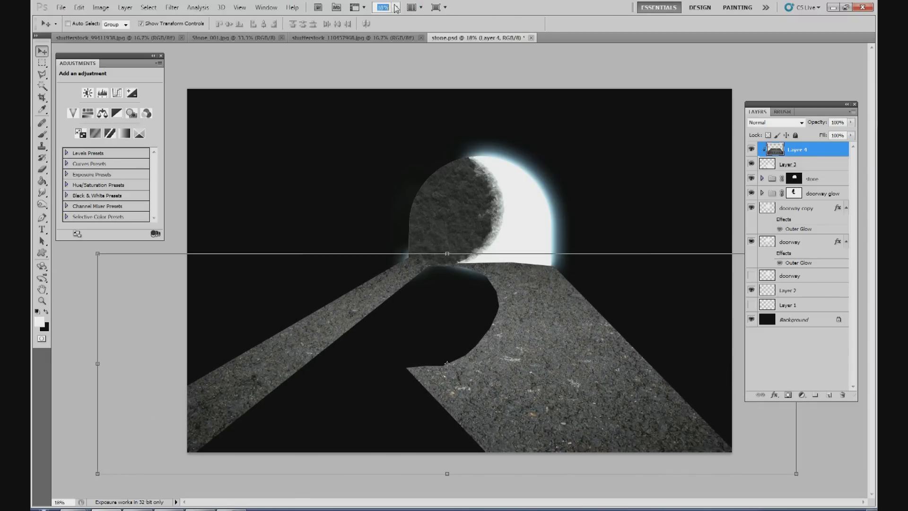
Distort the floor texture further, spreading both lower corners wider and lowering its top edge to the doorway's base.
text(10)
key(Return)
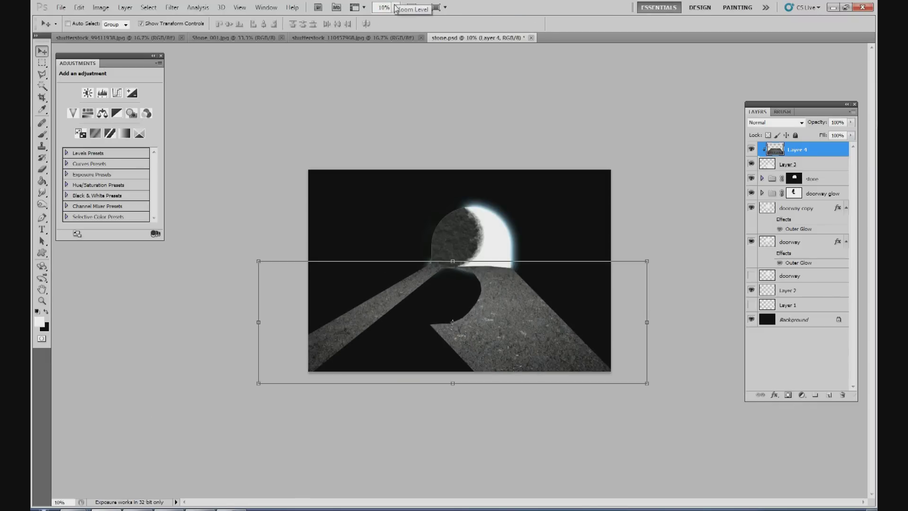
drag(647, 384, 734, 381)
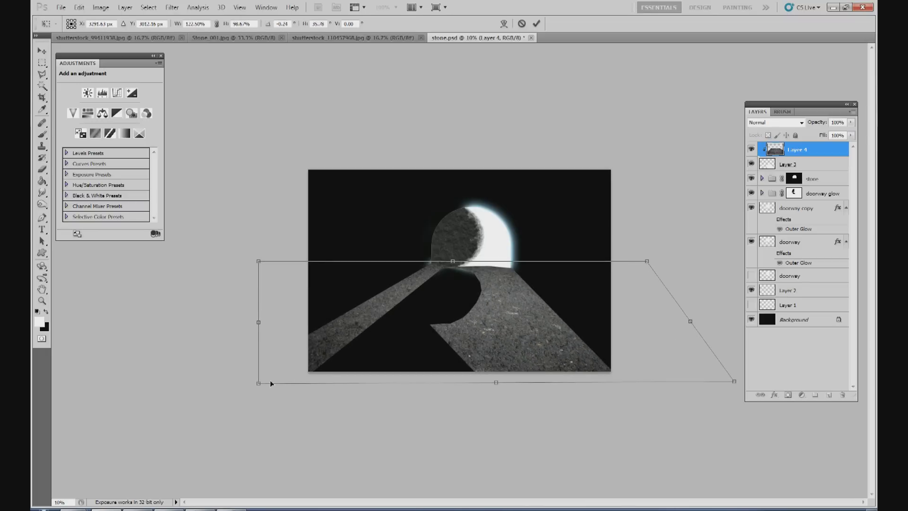
drag(258, 385, 197, 380)
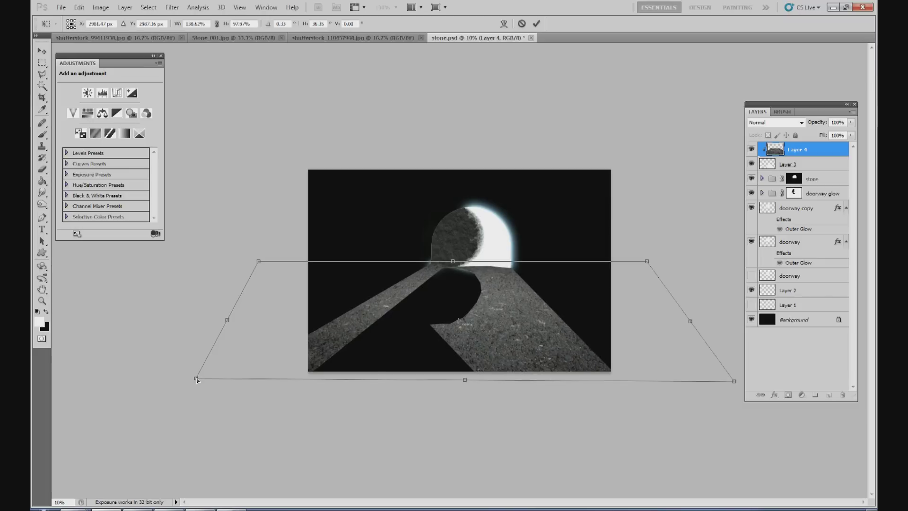
drag(469, 380, 466, 380)
drag(454, 259, 452, 265)
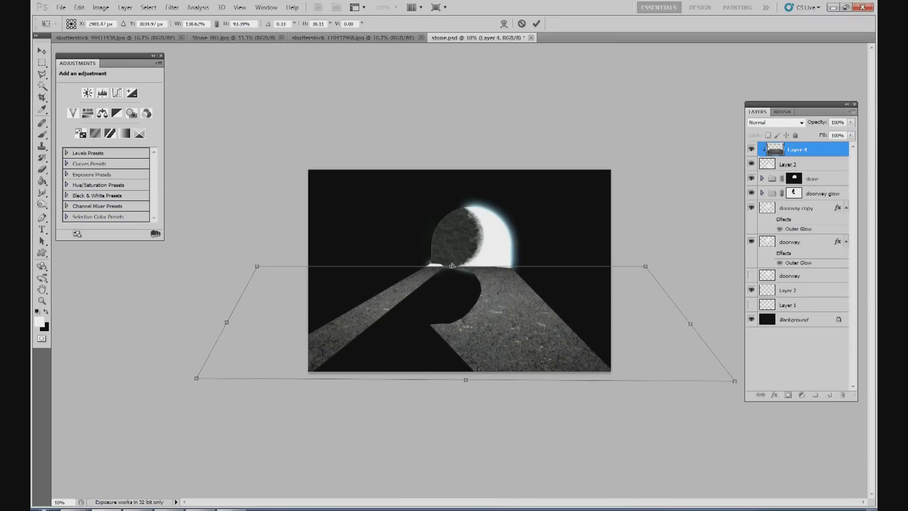
click(536, 24)
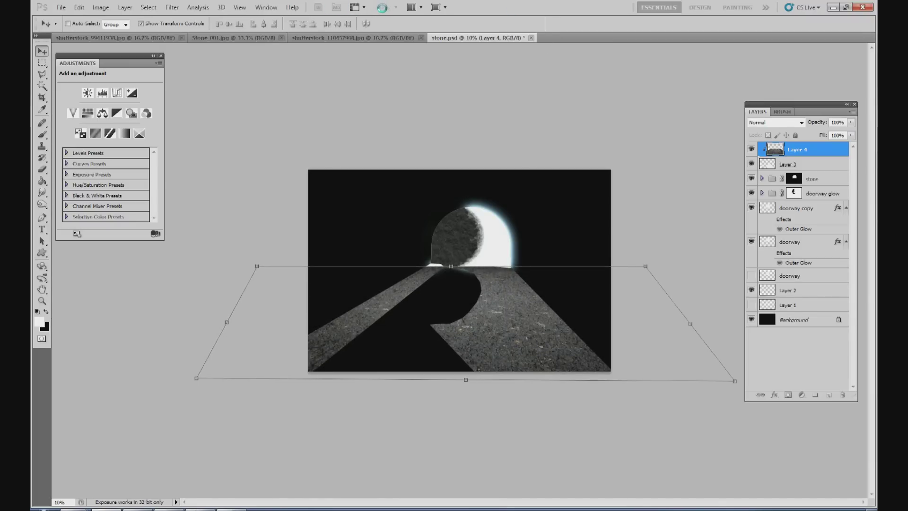
Apply the floor texture's distortion and crop the document to the full canvas bounds, trimming the overhanging texture.
click(42, 98)
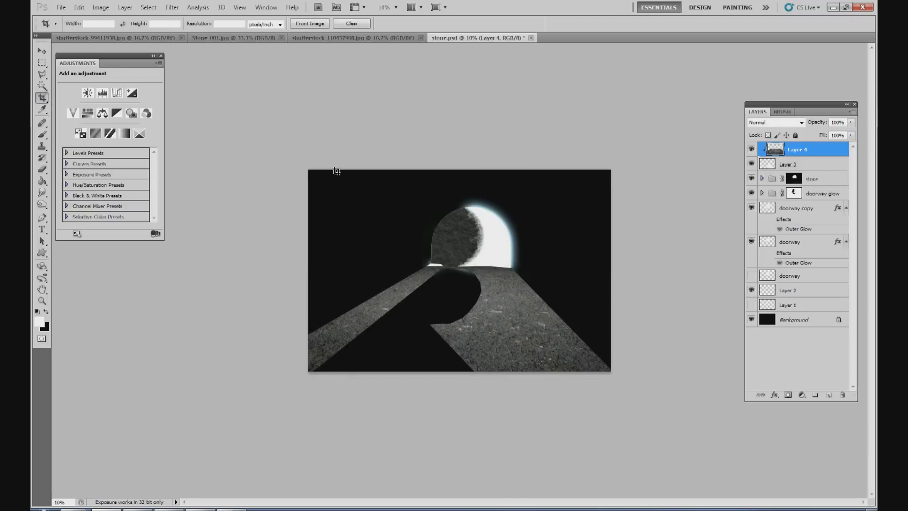
drag(310, 170, 610, 371)
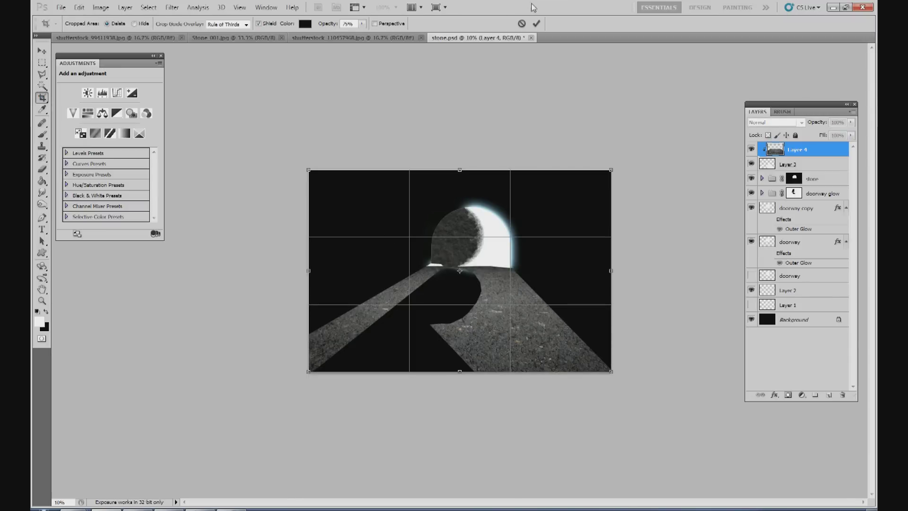
click(537, 24)
text(18)
key(Return)
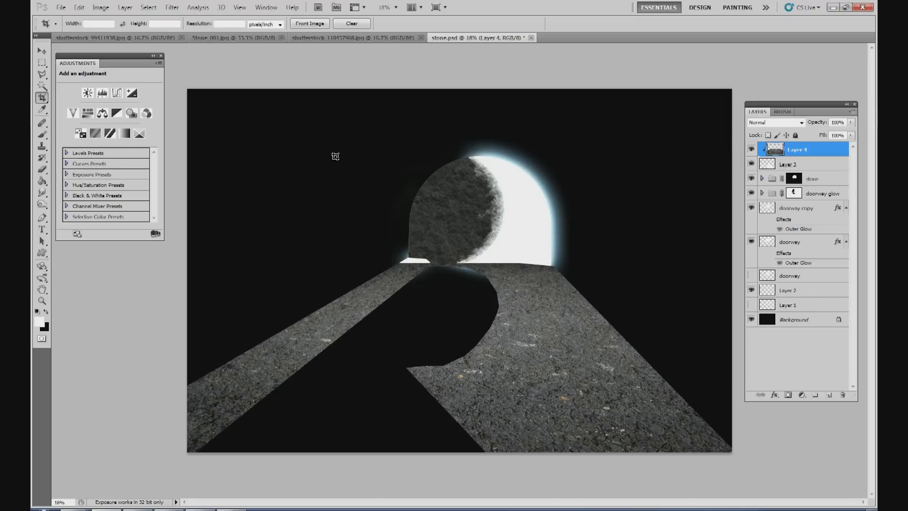
Stretch the floor texture's top edge slightly upward to 102.67% height and crop to the canvas bounds again.
click(42, 51)
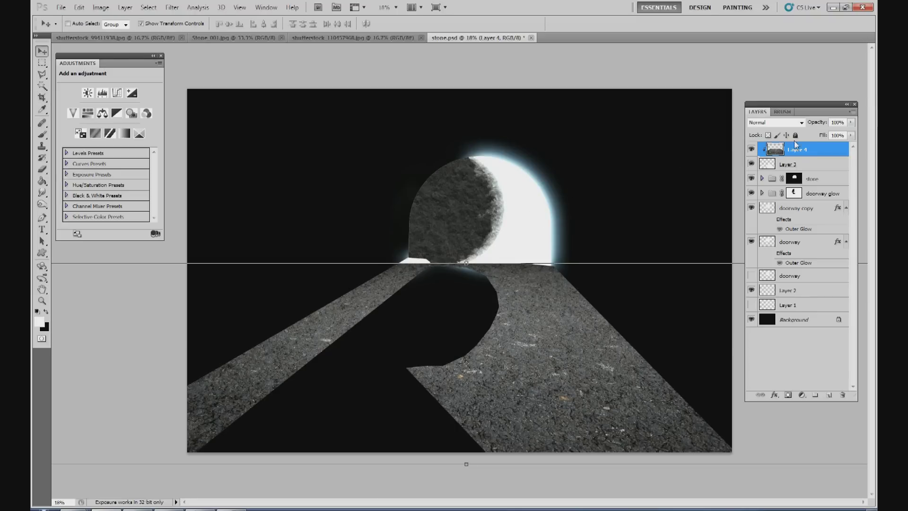
drag(466, 262, 466, 257)
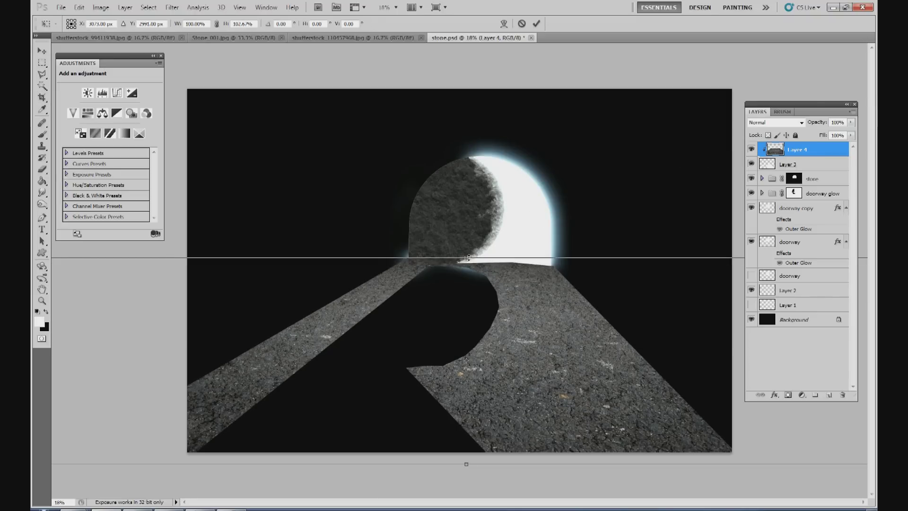
click(536, 24)
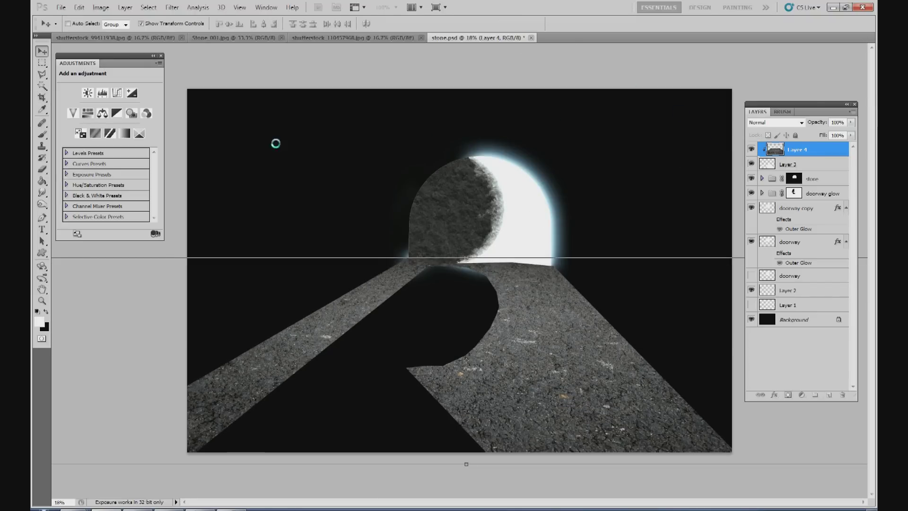
click(42, 97)
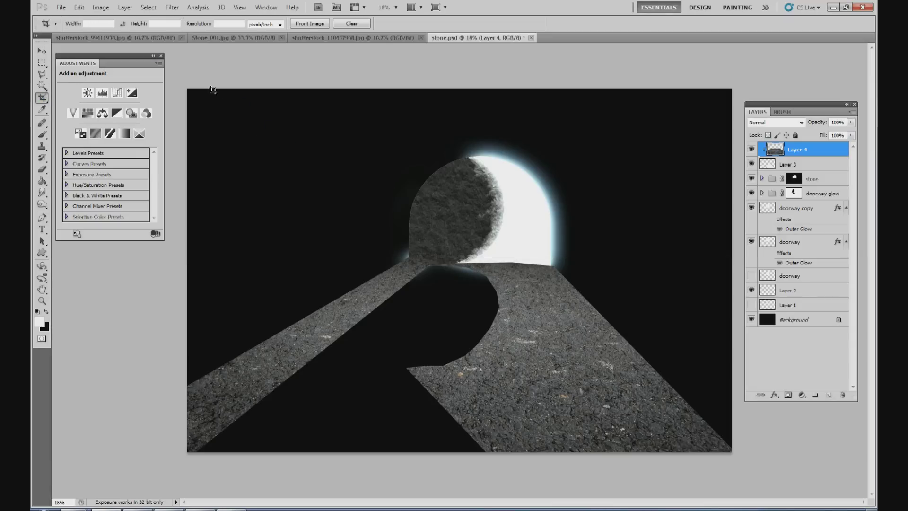
drag(280, 144, 734, 451)
click(536, 24)
Darken the floor texture with a clipped Curves adjustment, pulling a curve point to input 153, output 96.
click(802, 396)
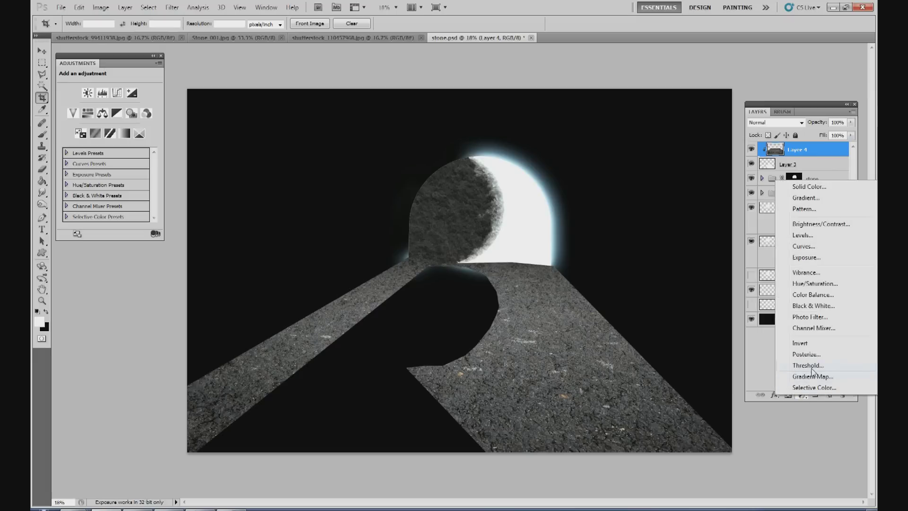
click(814, 247)
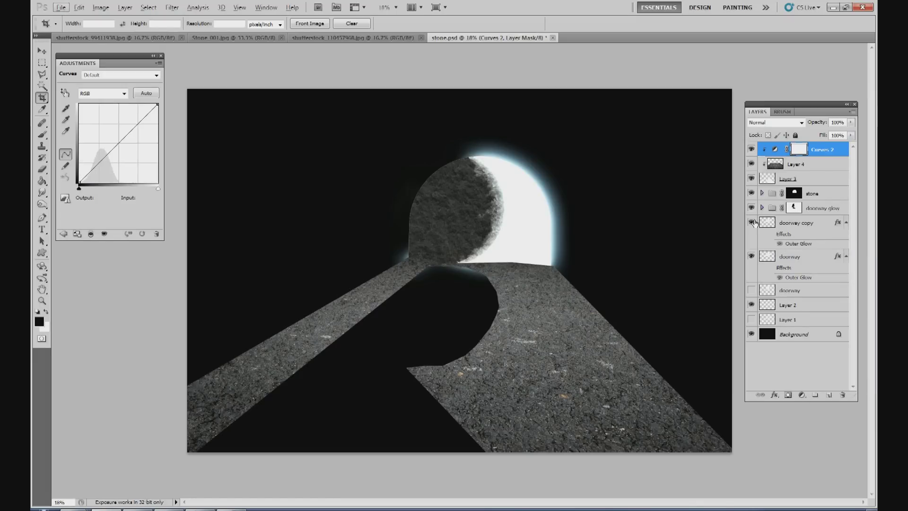
mouse_move(137, 145)
mouse_down()
mouse_move(134, 161)
mouse_move(126, 153)
mouse_up()
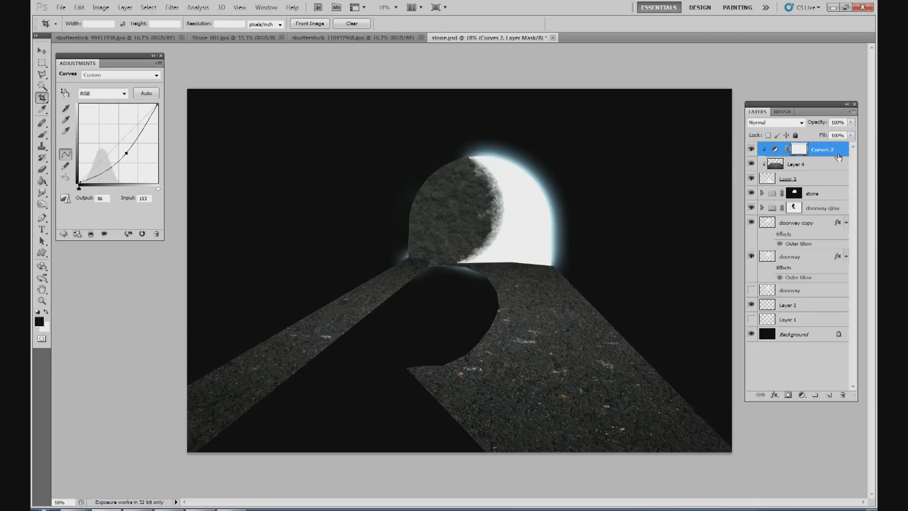
Paint black on the Curves 2 mask along the doorway's base with a soft brush at 57% opacity.
click(42, 135)
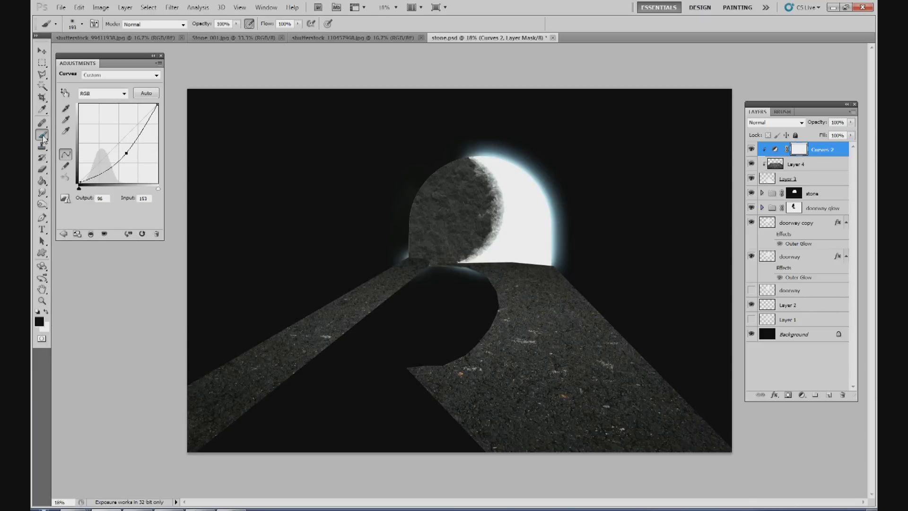
click(82, 24)
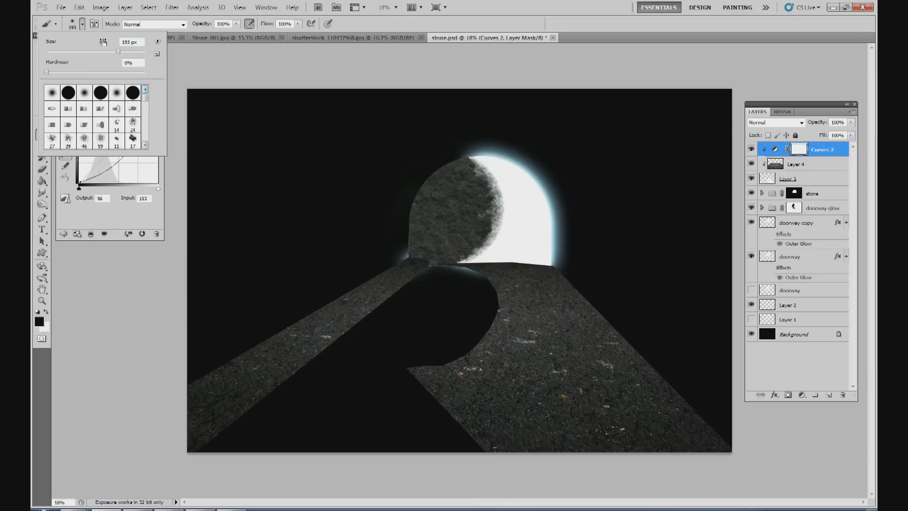
drag(238, 26, 213, 36)
click(560, 251)
mouse_move(559, 250)
mouse_down()
mouse_move(461, 260)
mouse_move(547, 260)
mouse_move(527, 273)
mouse_move(470, 259)
mouse_move(531, 248)
mouse_move(539, 273)
mouse_move(504, 303)
mouse_move(558, 300)
mouse_move(544, 263)
mouse_move(454, 247)
mouse_move(403, 258)
mouse_move(417, 240)
mouse_move(393, 266)
mouse_move(429, 252)
mouse_move(500, 259)
mouse_up()
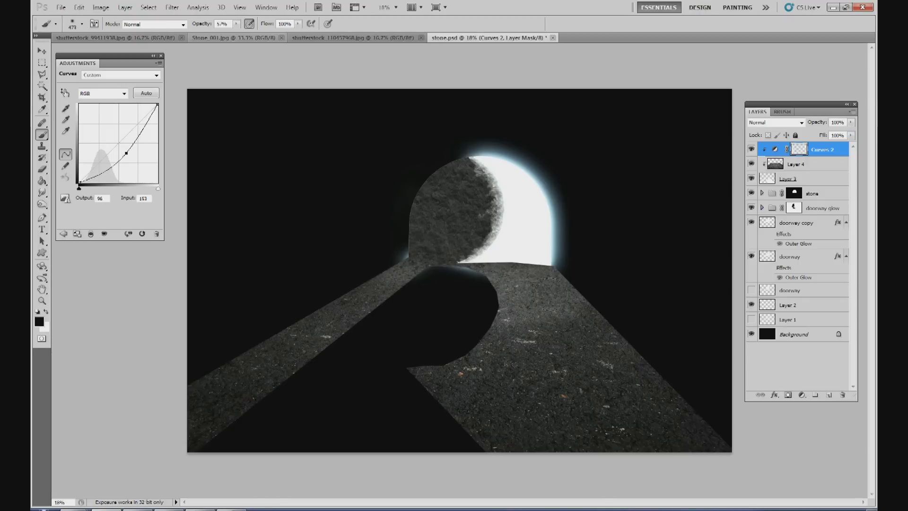
Extend the Curves 2 masking down the floor with a larger brush, and over the left strip's upper end at 23% opacity.
click(82, 24)
click(81, 24)
click(82, 24)
drag(584, 327, 491, 371)
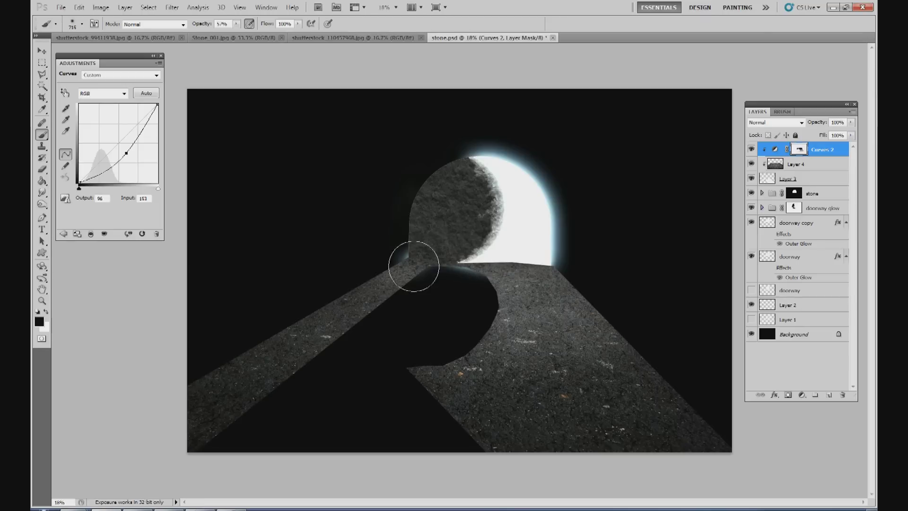
drag(237, 26, 219, 34)
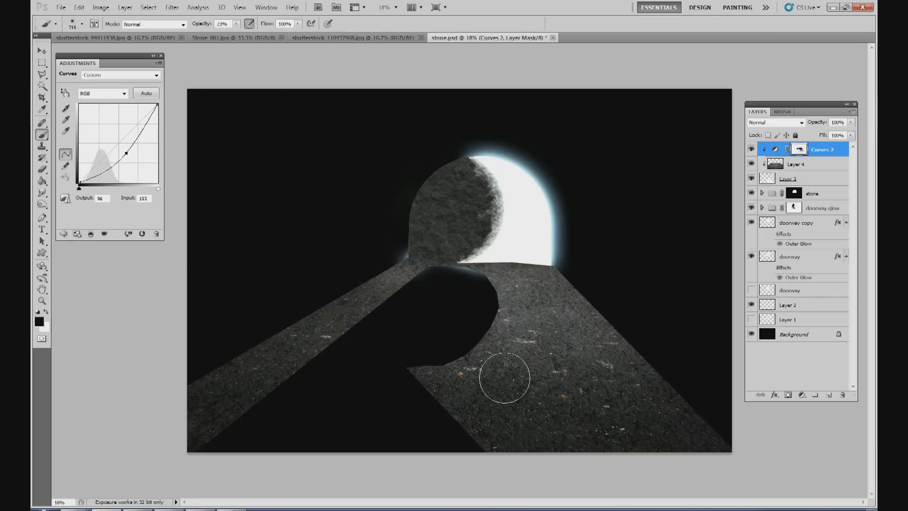
drag(383, 274, 432, 249)
Add a clipped Curves adjustment brightening the floor with a point at input 92, output 167, and invert its mask to black.
click(803, 394)
click(806, 246)
key(ctrl+alt+g)
drag(134, 136, 107, 135)
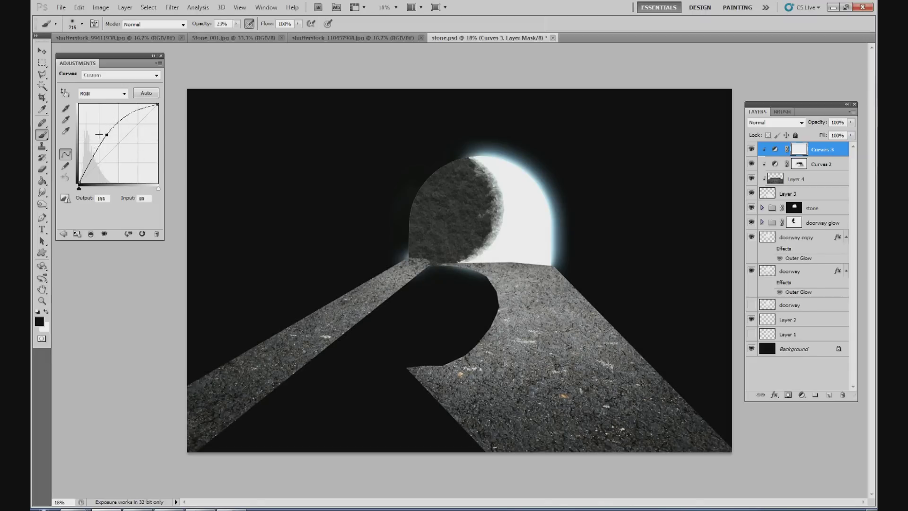
drag(106, 136, 106, 127)
key(ctrl+i)
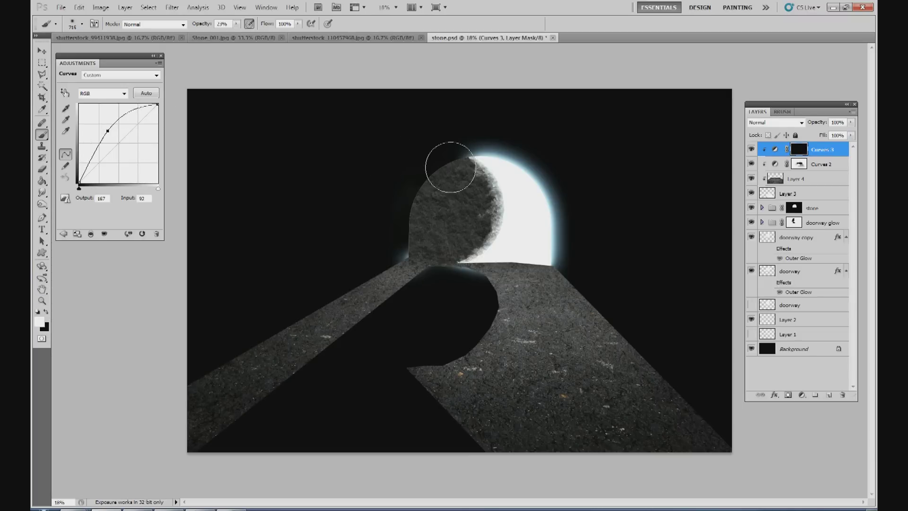
Paint white at 23% opacity on the Curves 3 mask to brighten both floor patches nearest the doorway.
mouse_move(536, 247)
mouse_down()
mouse_move(502, 257)
mouse_move(481, 242)
mouse_move(494, 253)
mouse_move(515, 245)
mouse_move(553, 251)
mouse_move(522, 248)
mouse_up()
mouse_move(416, 263)
mouse_down()
mouse_move(424, 251)
mouse_move(400, 250)
mouse_move(419, 251)
mouse_up()
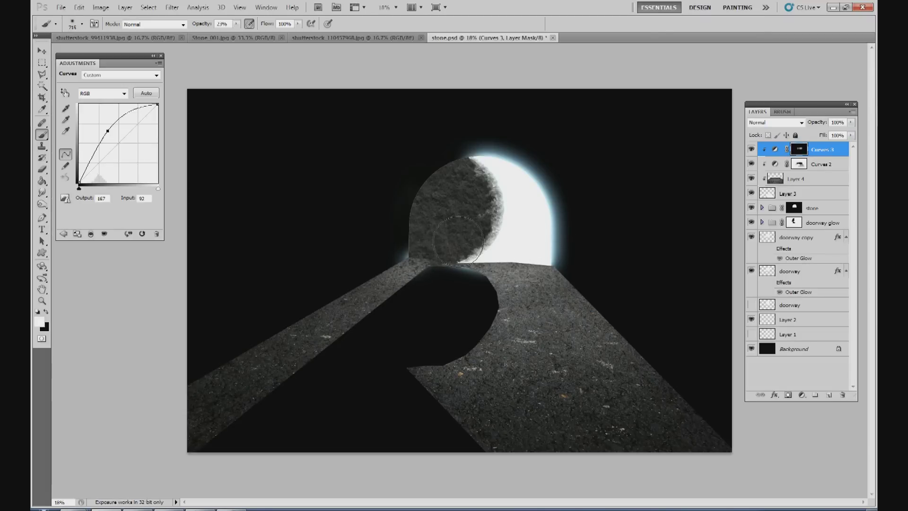
mouse_move(538, 247)
mouse_down()
mouse_move(550, 246)
mouse_move(537, 267)
mouse_move(413, 248)
mouse_move(479, 248)
mouse_up()
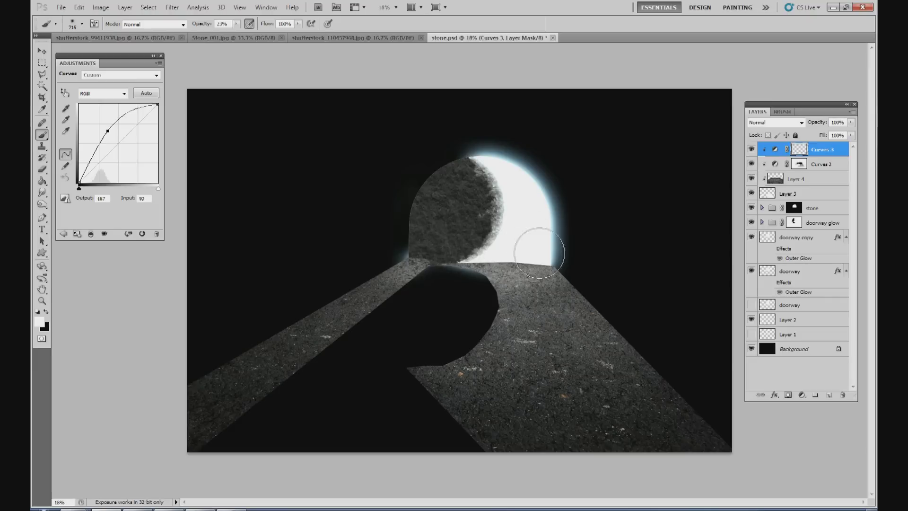
mouse_move(537, 243)
mouse_down()
mouse_move(563, 253)
mouse_move(533, 300)
mouse_move(517, 286)
mouse_move(541, 274)
mouse_up()
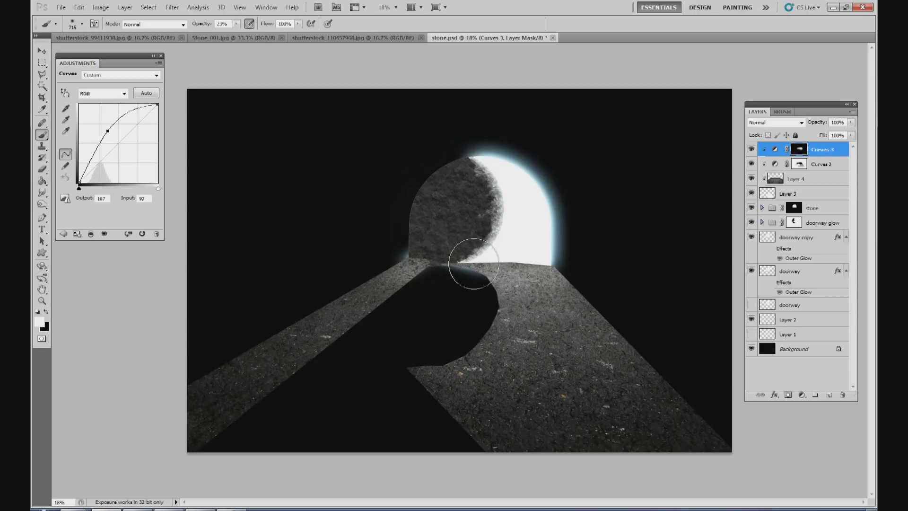
mouse_move(419, 230)
mouse_down()
mouse_move(520, 242)
mouse_move(491, 243)
mouse_up()
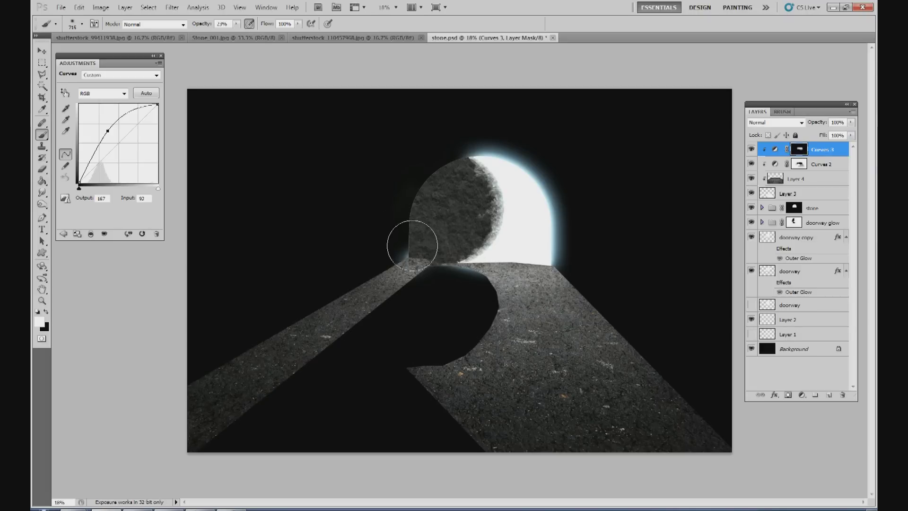
Set up a smaller soft brush at 55% opacity and add a layer mask to the floor texture, Layer 4.
click(807, 177)
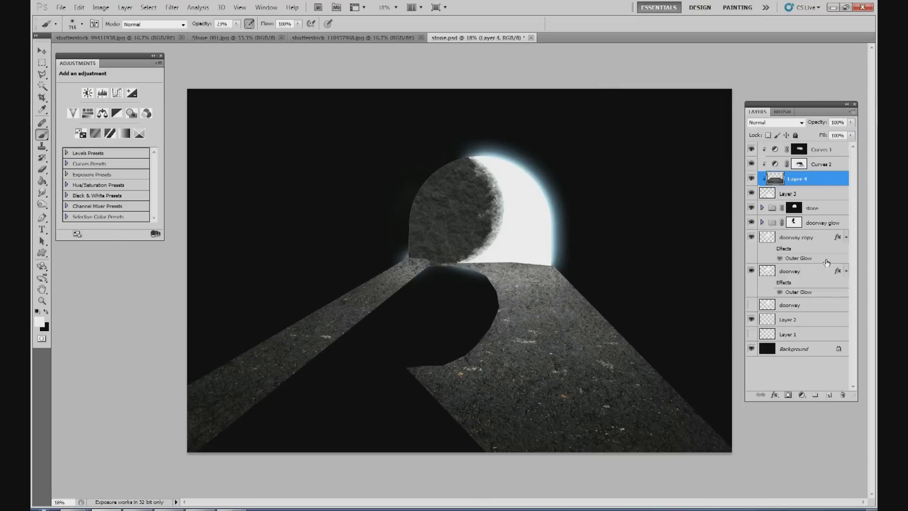
click(801, 395)
click(384, 7)
click(396, 8)
click(385, 28)
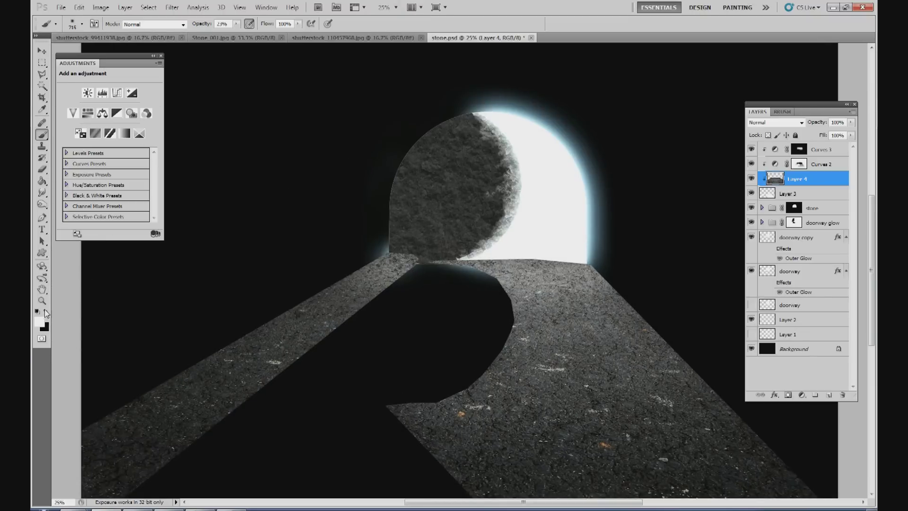
click(236, 24)
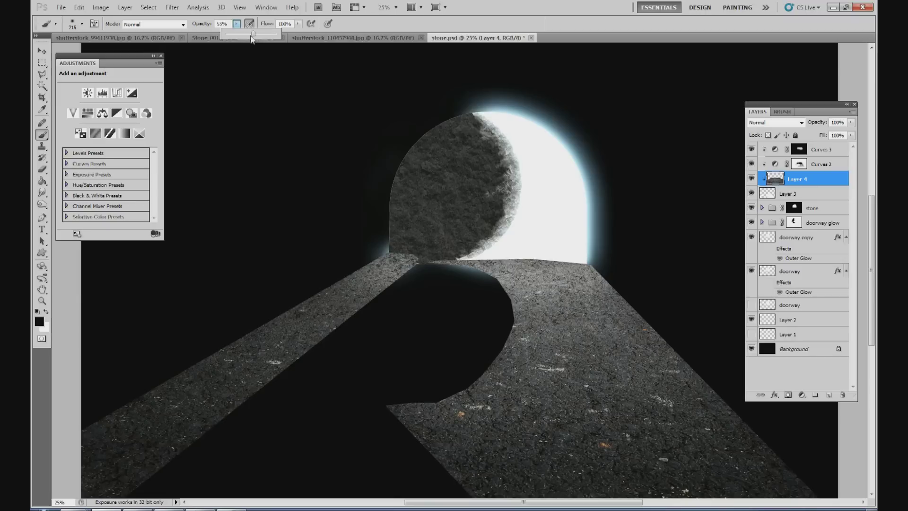
click(82, 23)
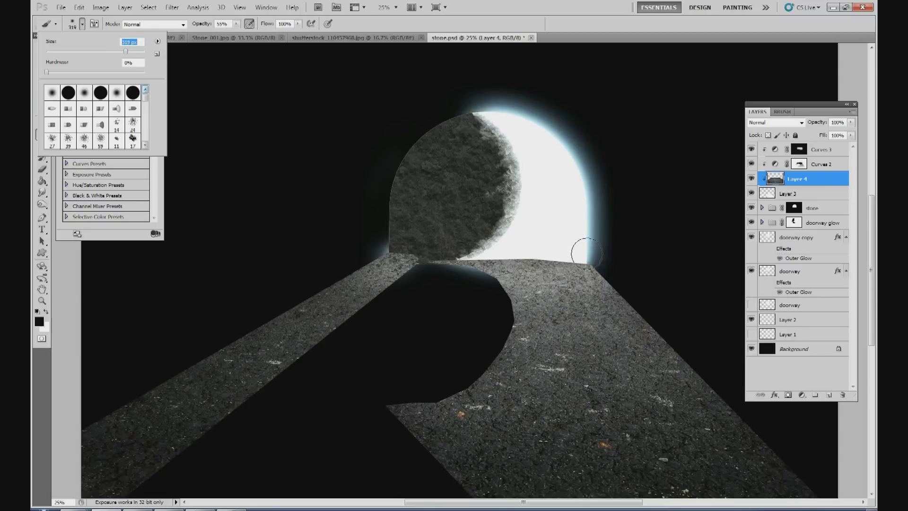
click(788, 395)
key(v)
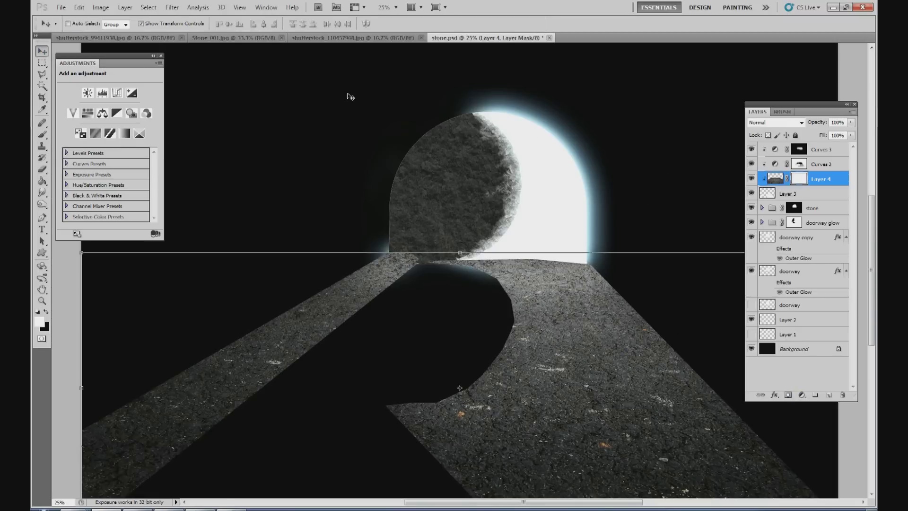
drag(595, 501, 634, 501)
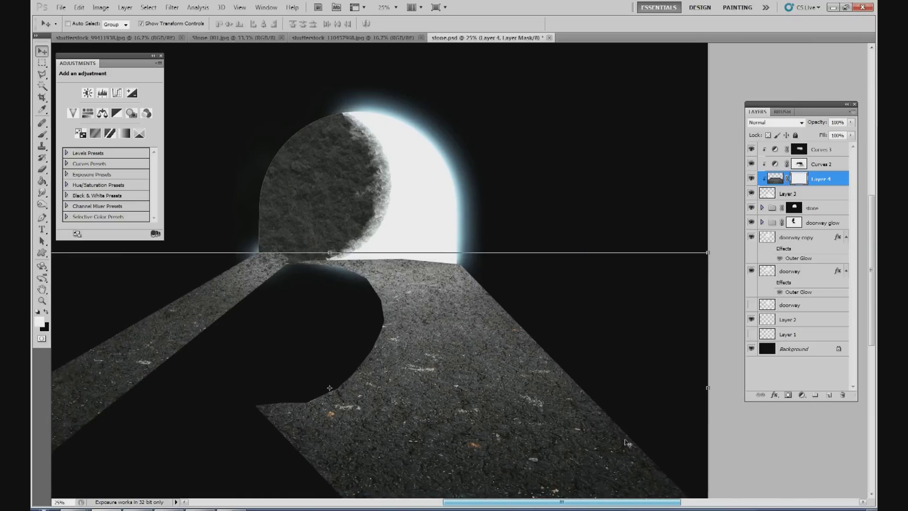
click(330, 253)
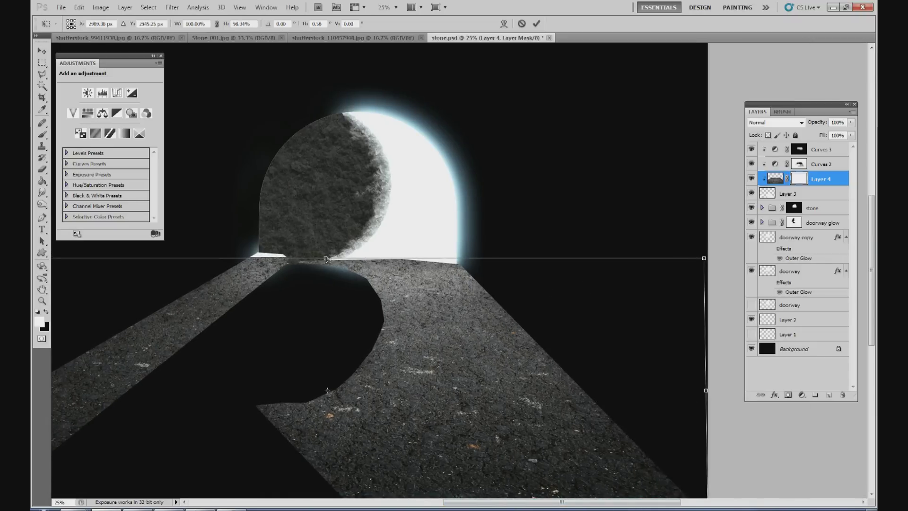
click(531, 23)
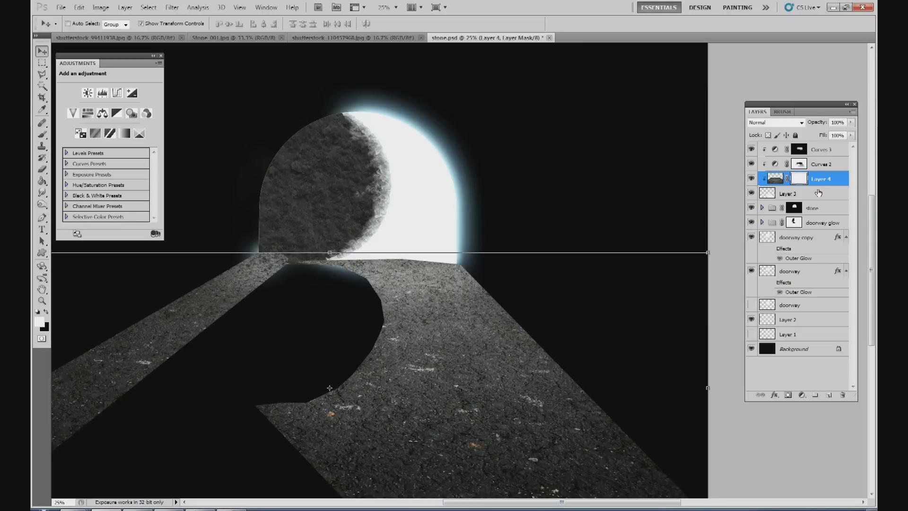
Transform Layer 3, Layer 4 and both Curves layers together, nudging their upper edge to align the floor light with the doorway's base.
shift+click(818, 192)
shift+click(822, 164)
shift+click(822, 149)
drag(330, 144, 322, 144)
drag(698, 143, 684, 144)
drag(314, 144, 331, 146)
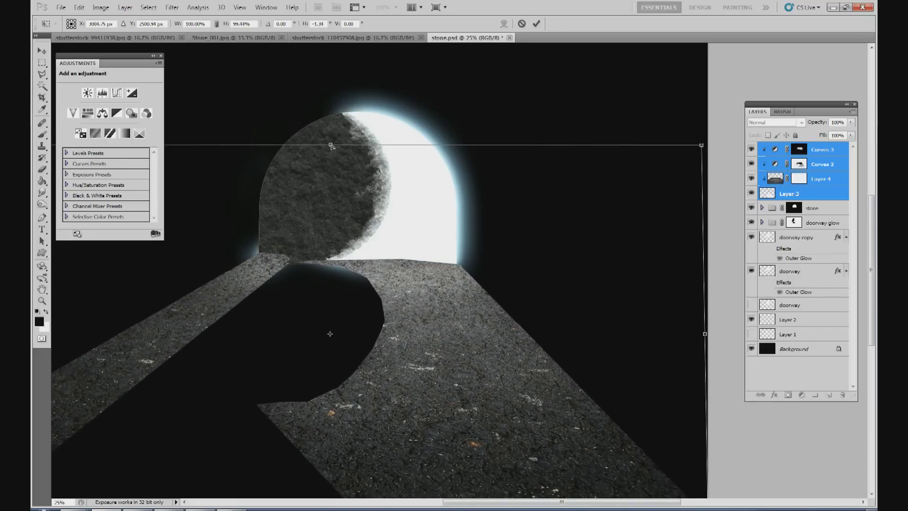
drag(697, 144, 688, 148)
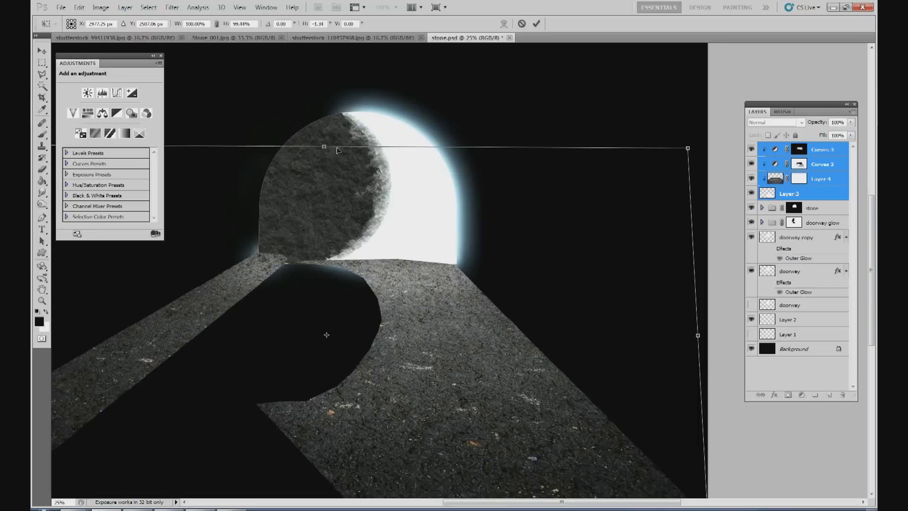
drag(323, 148, 326, 149)
drag(334, 161, 329, 147)
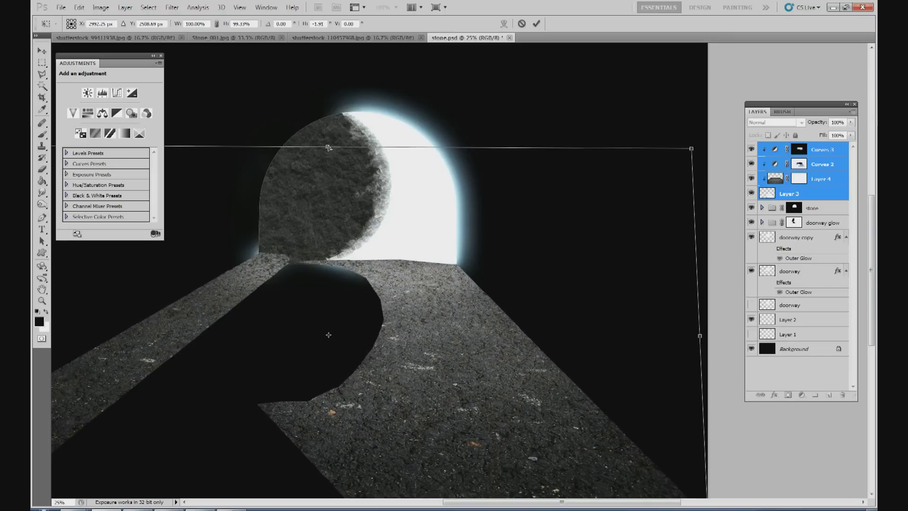
click(536, 24)
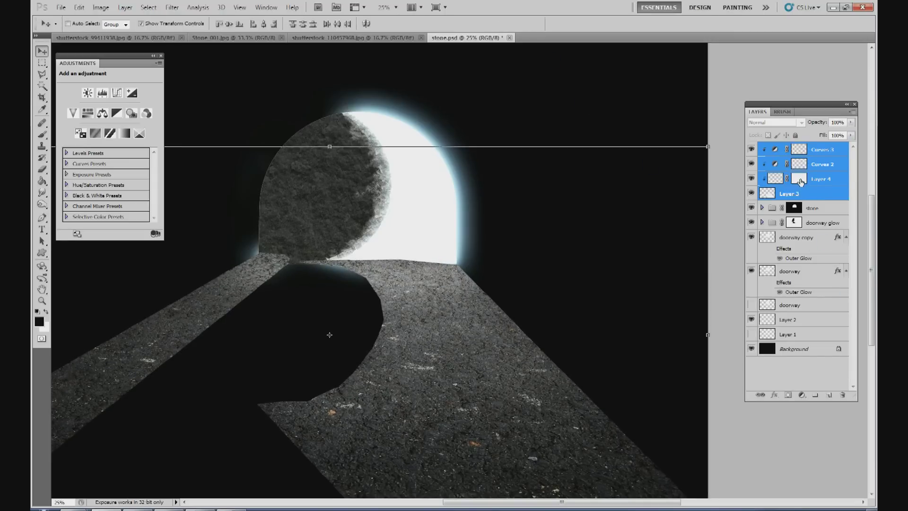
Paint black at 55% opacity on the Layer 4 mask along the doorway's base to blend the floor texture into the white light.
click(801, 179)
key(x)
click(41, 135)
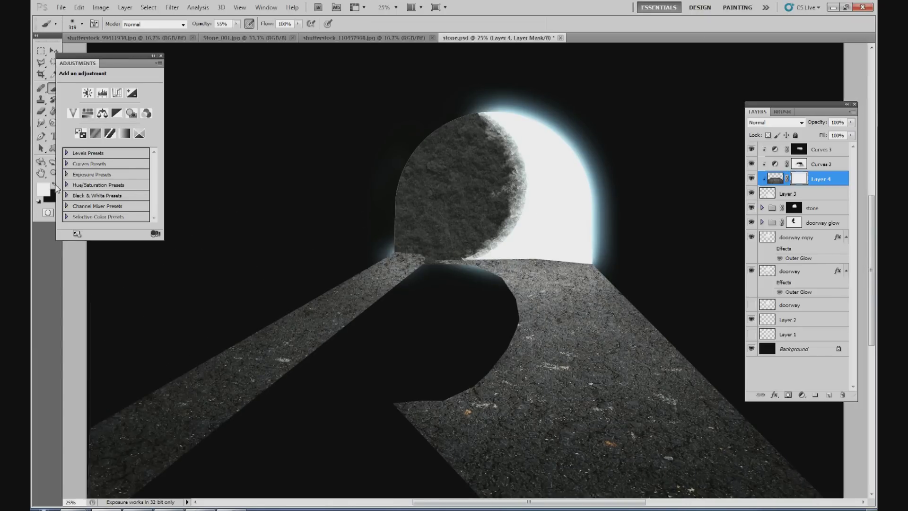
click(53, 184)
mouse_move(568, 247)
mouse_down()
mouse_move(545, 252)
mouse_move(556, 232)
mouse_move(499, 244)
mouse_move(546, 247)
mouse_move(462, 244)
mouse_move(438, 253)
mouse_move(478, 240)
mouse_move(584, 249)
mouse_move(549, 253)
mouse_up()
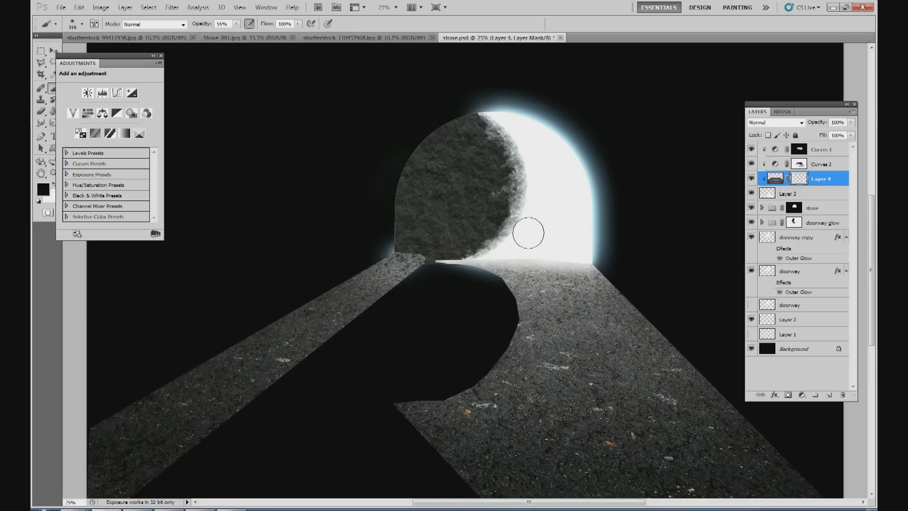
Finish blending the left floor strip on the Layer 4 mask, and mask Layer 3 with black at 55% opacity along the doorway's base.
mouse_move(399, 244)
mouse_down()
mouse_move(423, 252)
mouse_move(392, 242)
mouse_up()
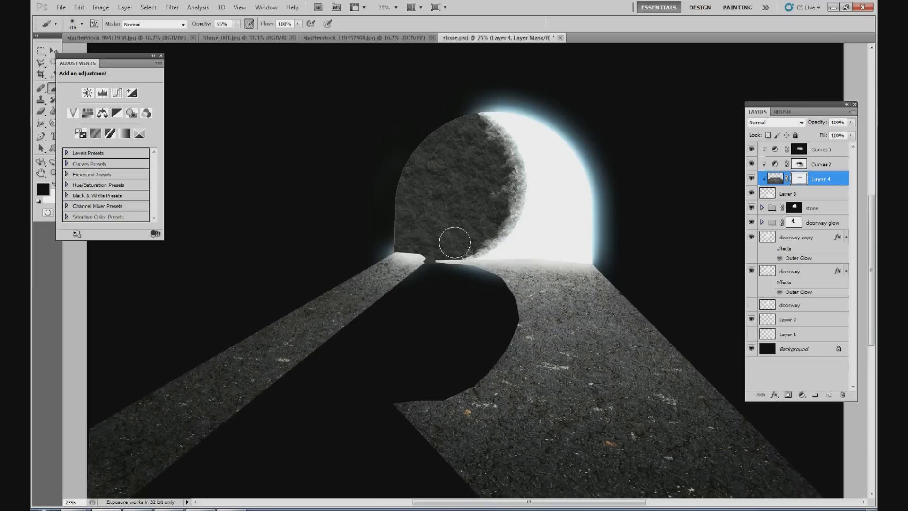
click(799, 195)
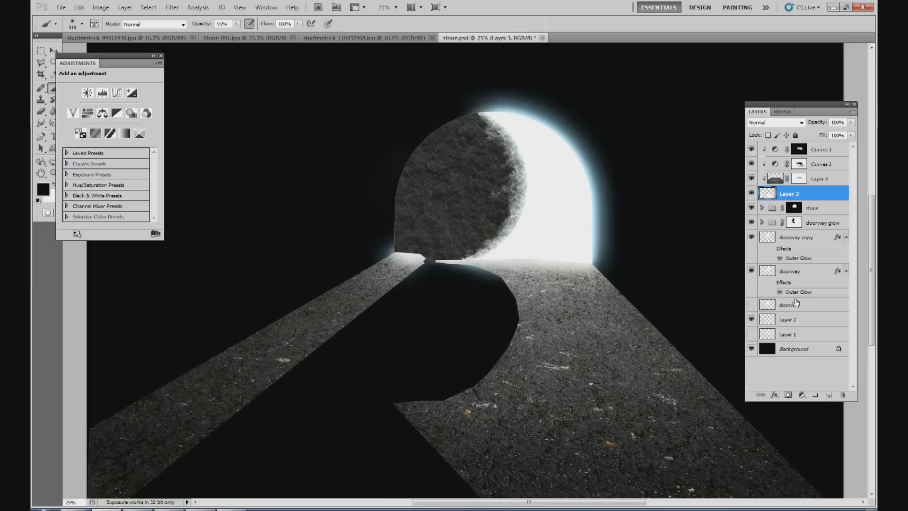
click(787, 393)
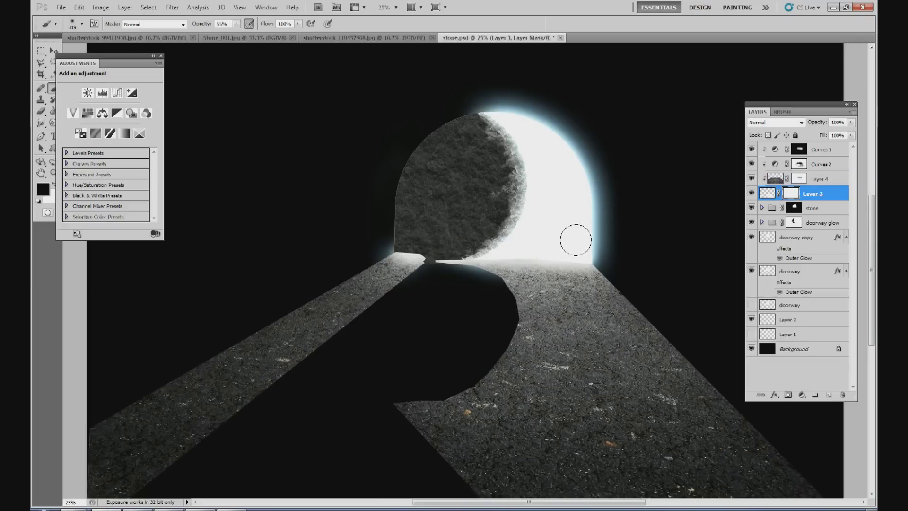
drag(581, 248, 514, 245)
drag(420, 242, 407, 243)
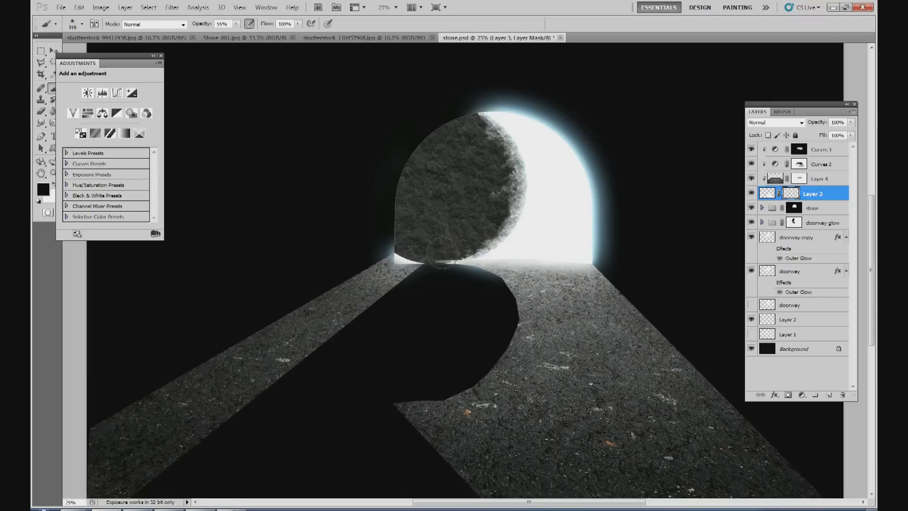
mouse_move(439, 252)
mouse_down()
mouse_move(506, 237)
mouse_move(504, 251)
mouse_move(497, 247)
mouse_move(580, 247)
mouse_up()
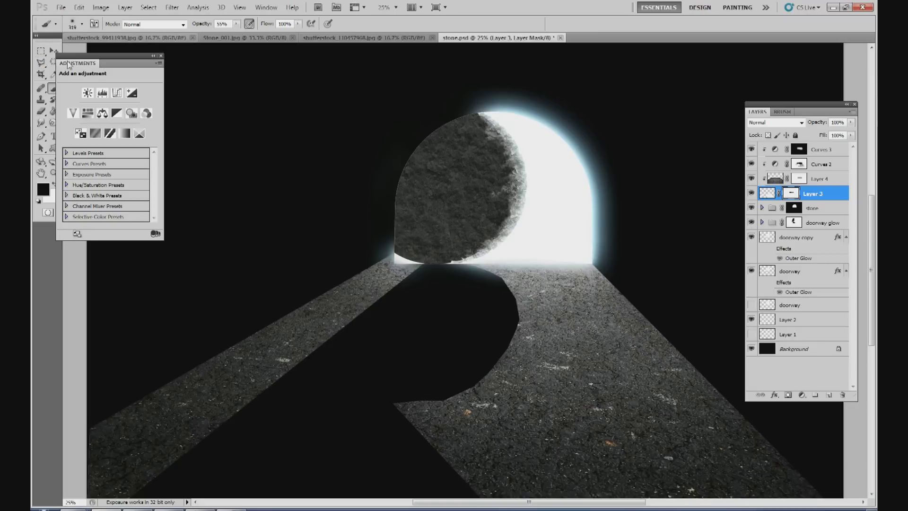
Arrange the tools in a single column and set the soft brush to 57 px with 0% hardness.
click(35, 36)
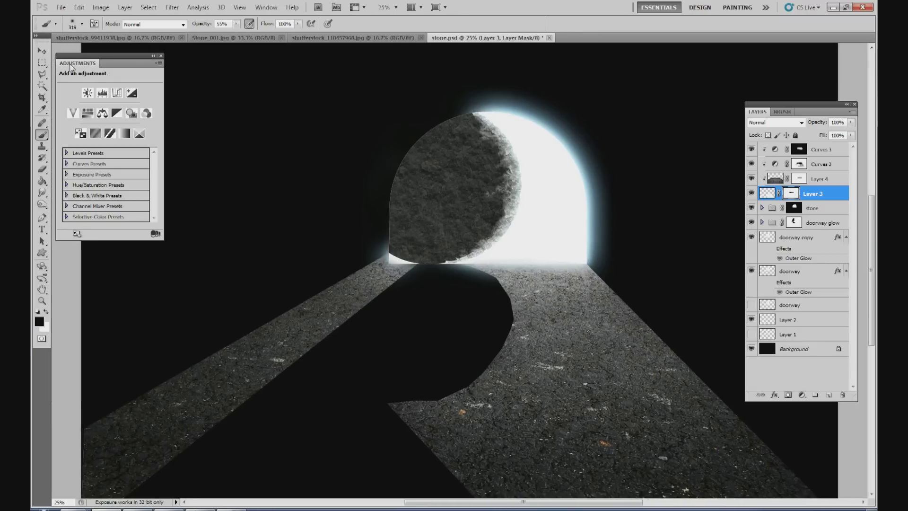
click(82, 24)
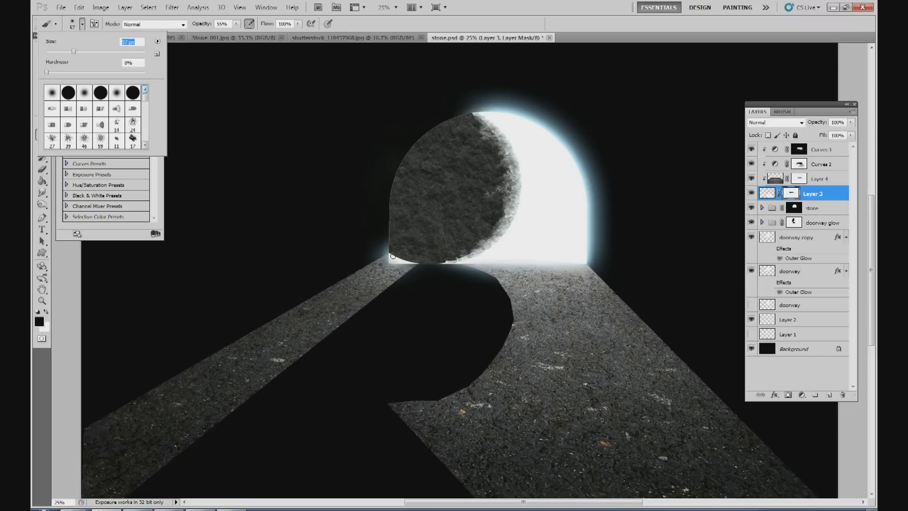
click(817, 184)
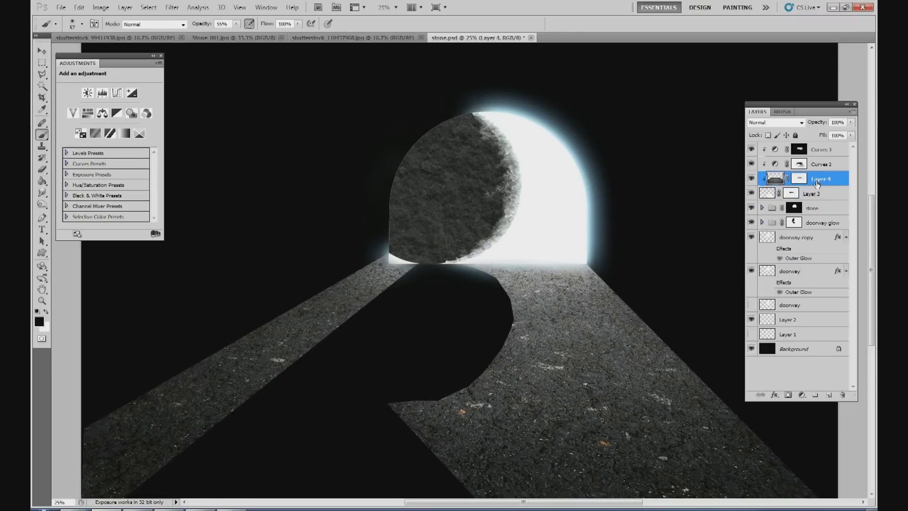
Distort Layer 3 by its two upper corners to align the floor light's edges with both ends of the doorway's base.
click(823, 194)
text(18)
key(Return)
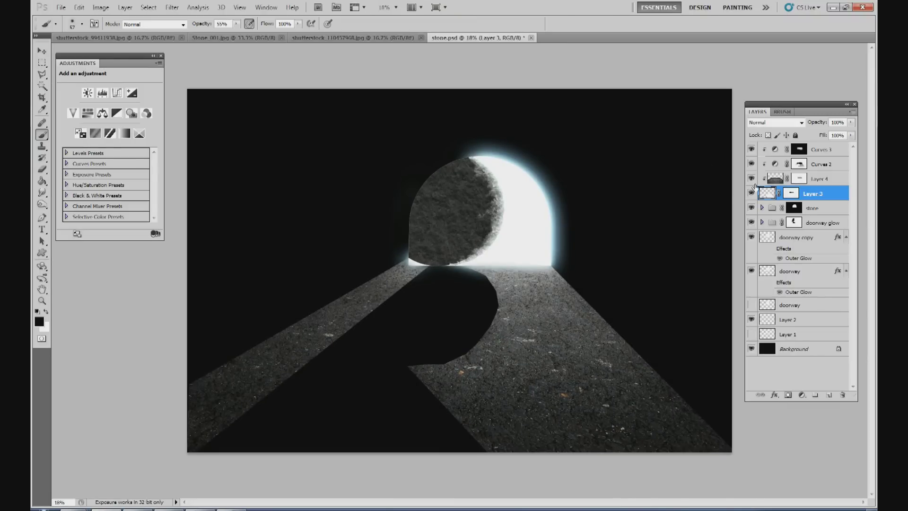
click(41, 52)
drag(188, 258, 211, 267)
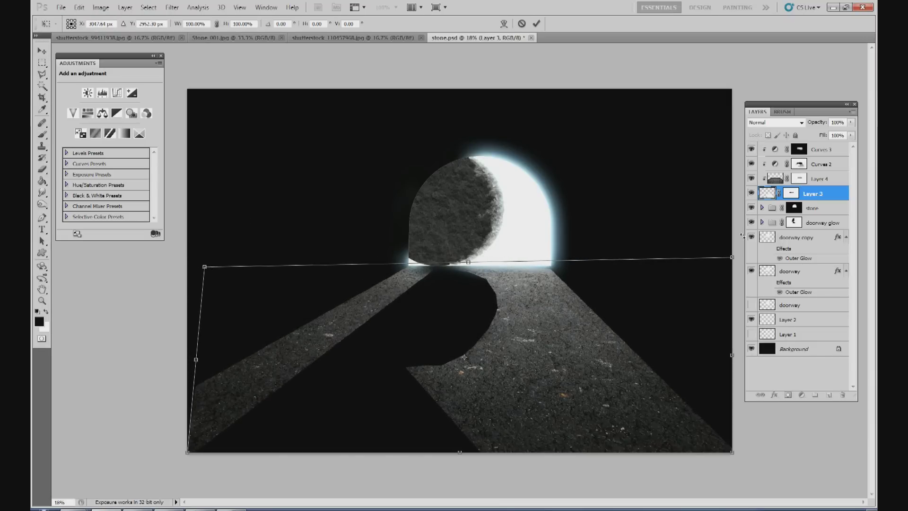
drag(736, 260, 740, 255)
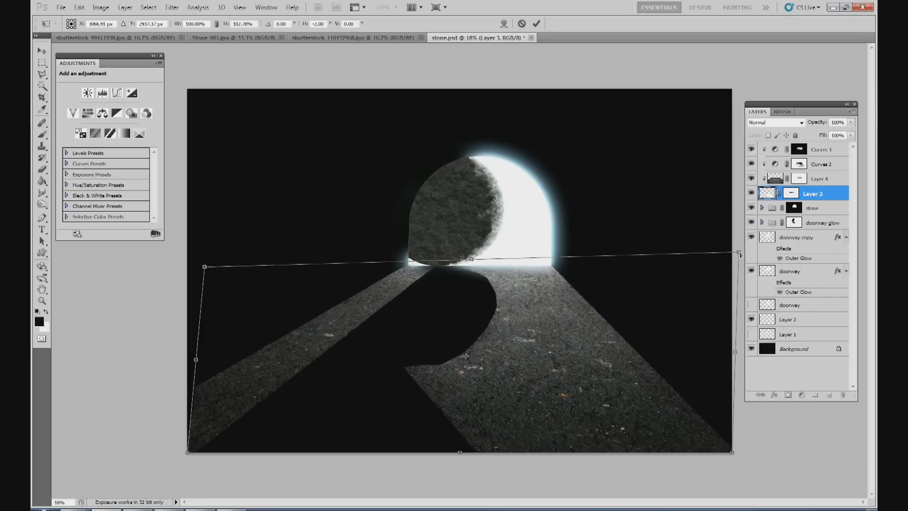
drag(209, 269, 213, 268)
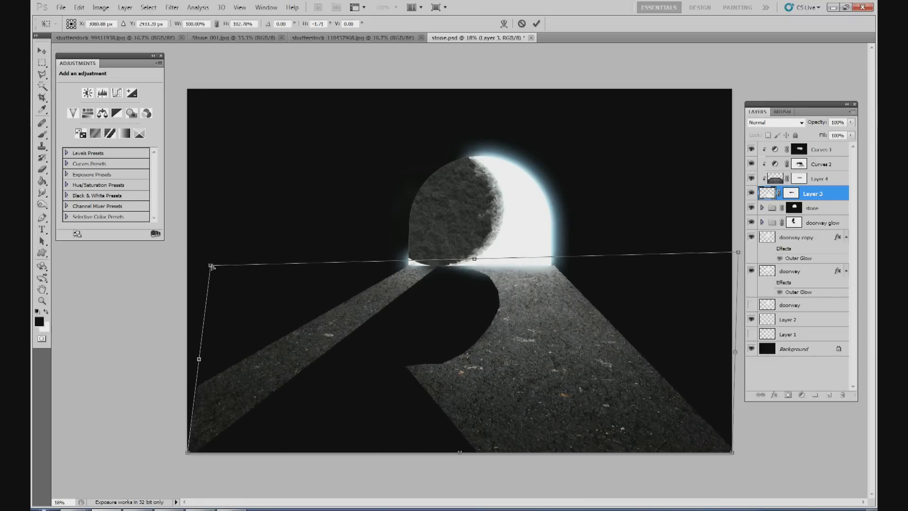
drag(740, 253, 734, 256)
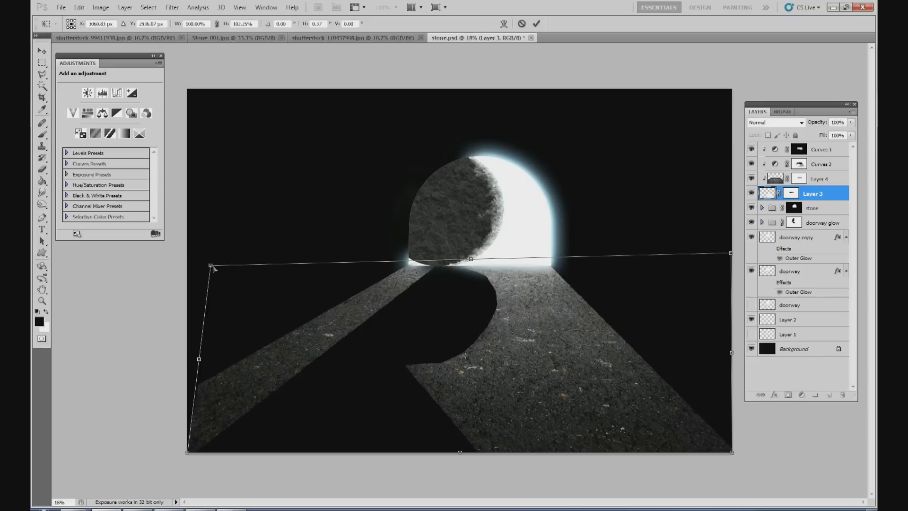
drag(213, 268, 215, 270)
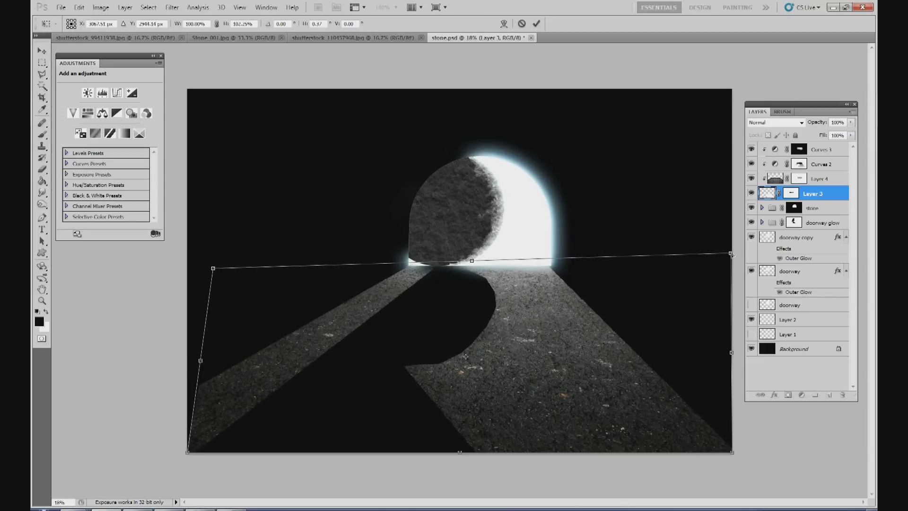
drag(732, 255, 736, 254)
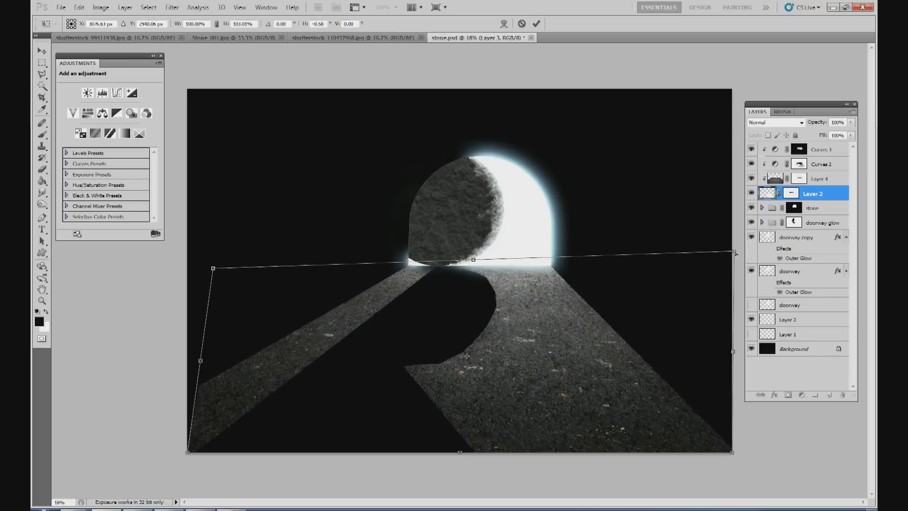
click(537, 24)
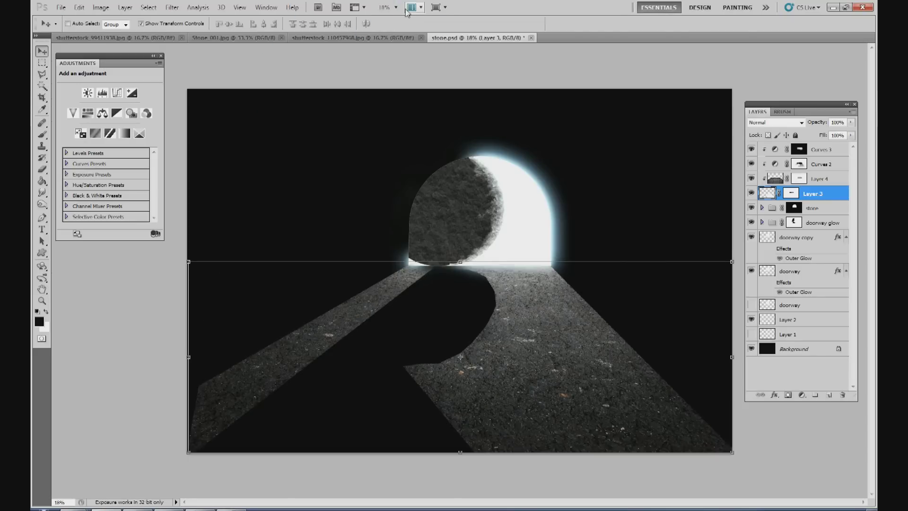
Zoom to 50% on the doorway's base and prepare a harder 57 px brush for the Layer 3 mask.
click(396, 7)
click(397, 30)
click(396, 7)
click(396, 47)
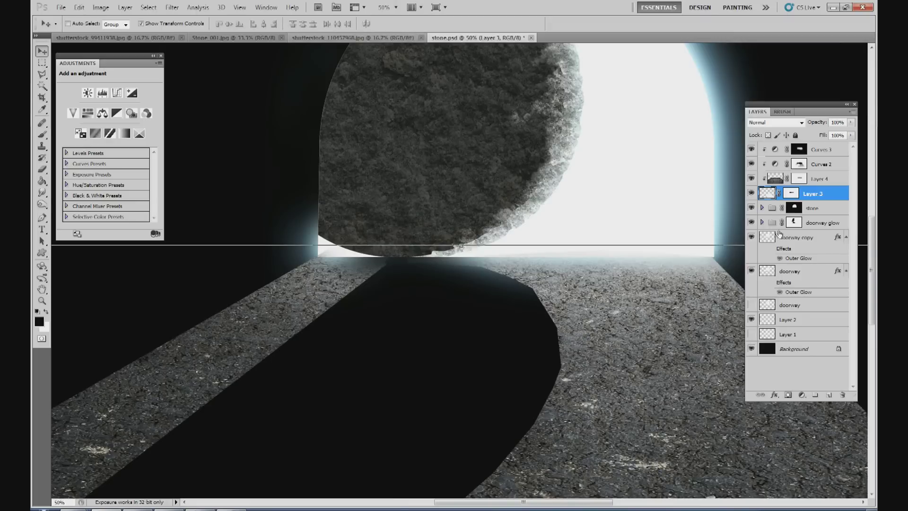
click(791, 193)
click(42, 134)
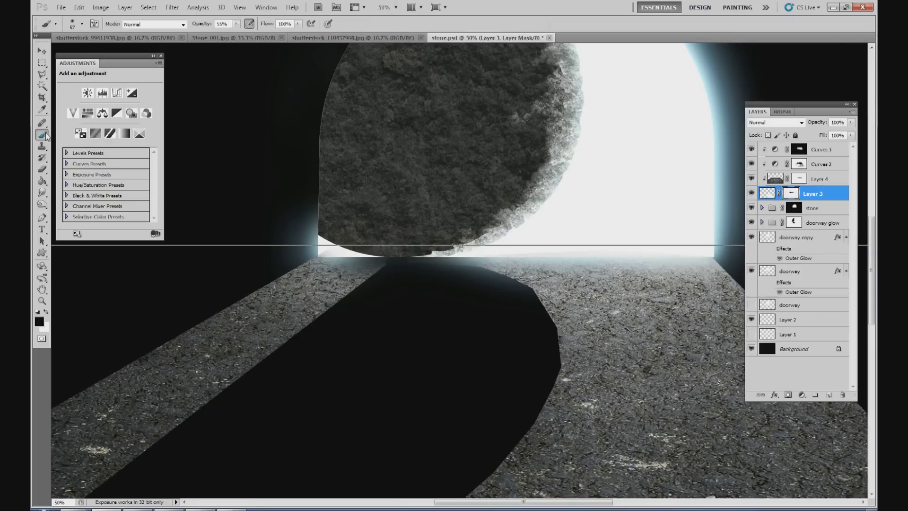
click(82, 24)
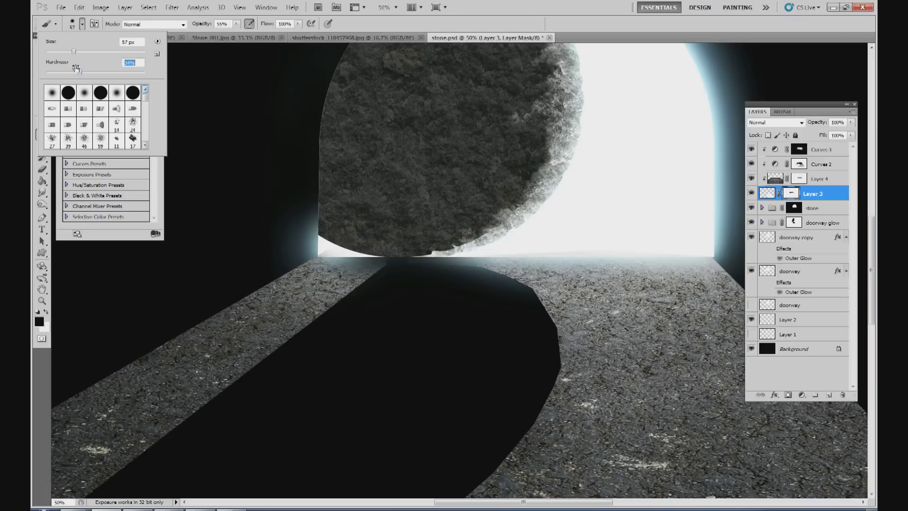
Paint black with a soft brush at 55% opacity on Layer 3's mask to soften the floor's back edge below the stone.
click(328, 244)
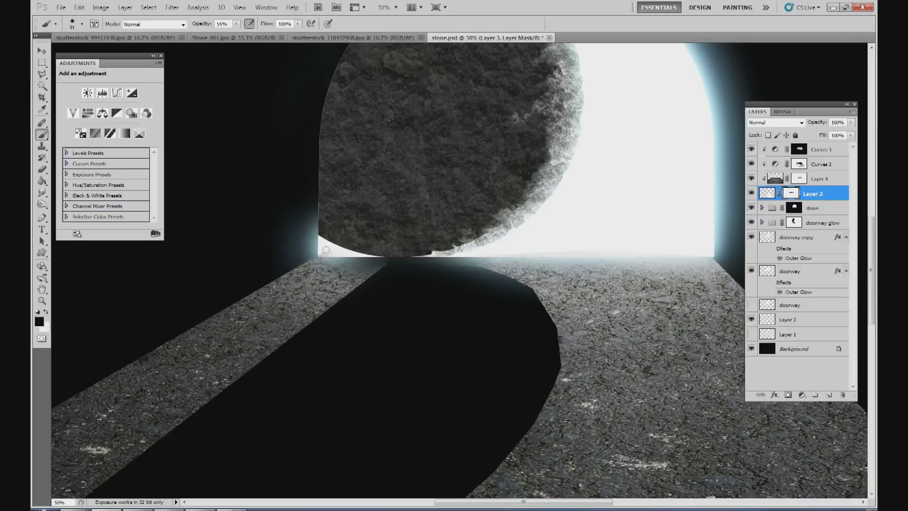
drag(323, 248, 321, 251)
drag(377, 251, 422, 256)
click(82, 24)
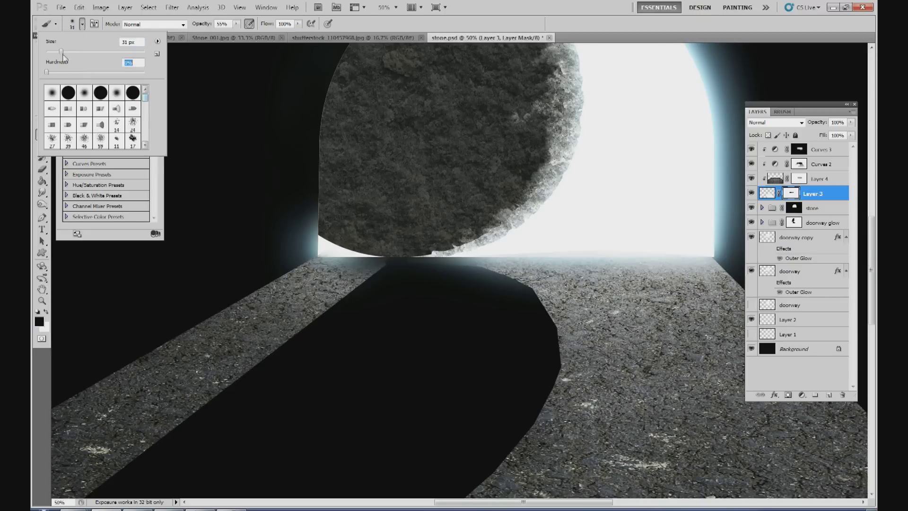
click(323, 245)
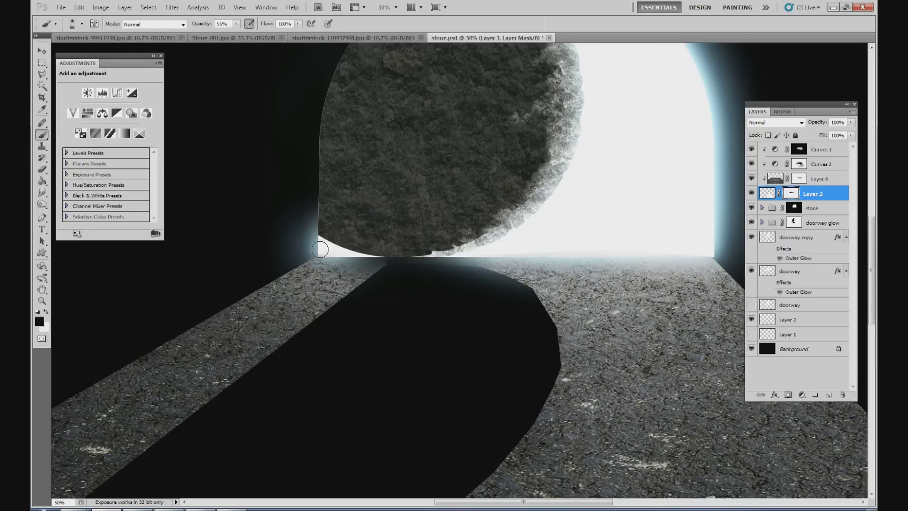
Paint black on Layer 4's mask along the doorway threshold with soft brushes of 86 px and 141 px.
click(796, 184)
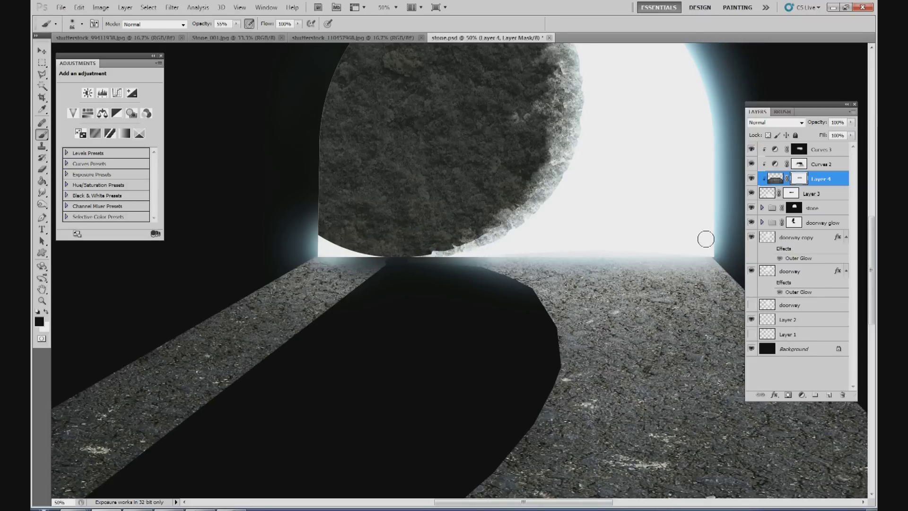
drag(709, 251, 697, 244)
drag(635, 249, 599, 249)
click(82, 24)
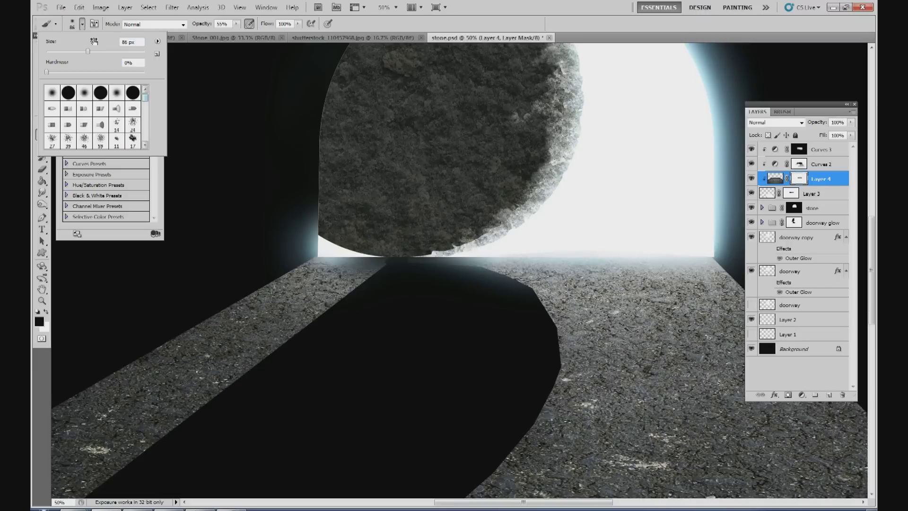
drag(104, 52, 107, 53)
click(569, 242)
drag(562, 252, 519, 257)
mouse_move(514, 257)
mouse_down()
mouse_move(500, 256)
mouse_move(528, 249)
mouse_move(680, 263)
mouse_move(716, 251)
mouse_up()
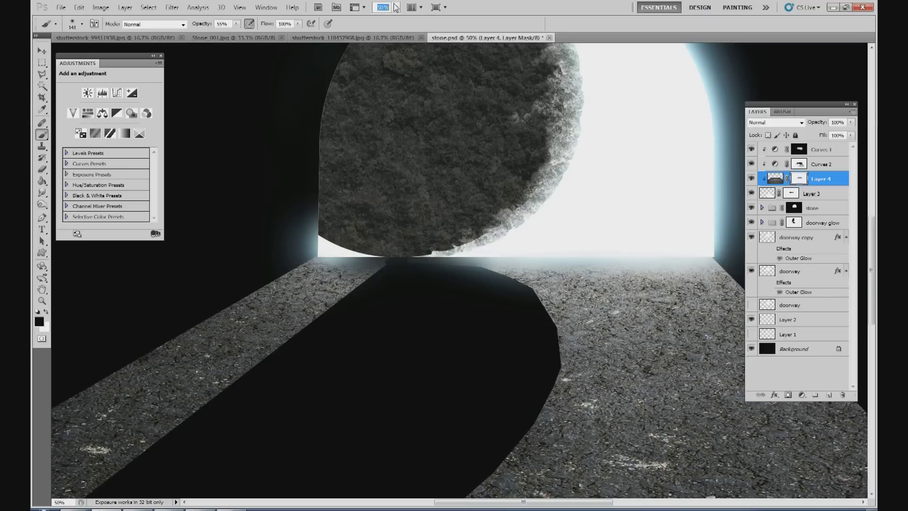
Paint white on Layer 3 along the floor light's right edge with a soft 504 px brush at 46% opacity.
key(Return)
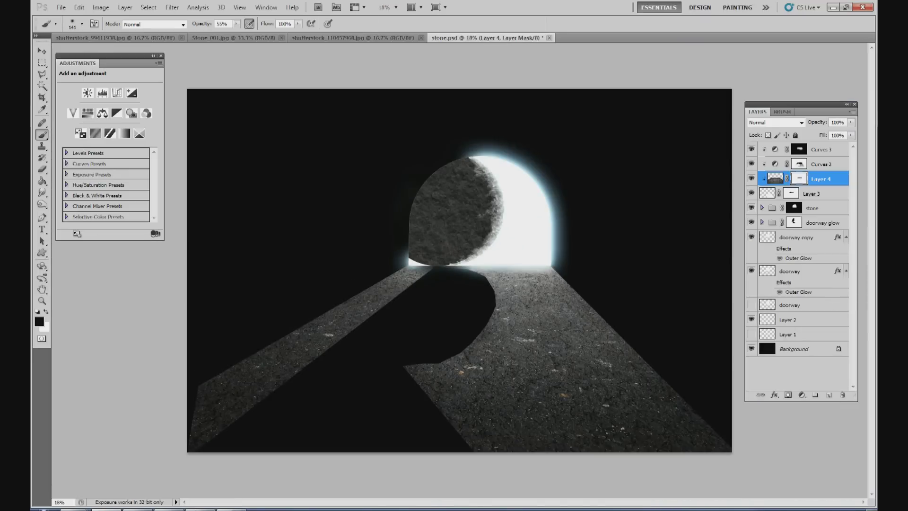
click(789, 195)
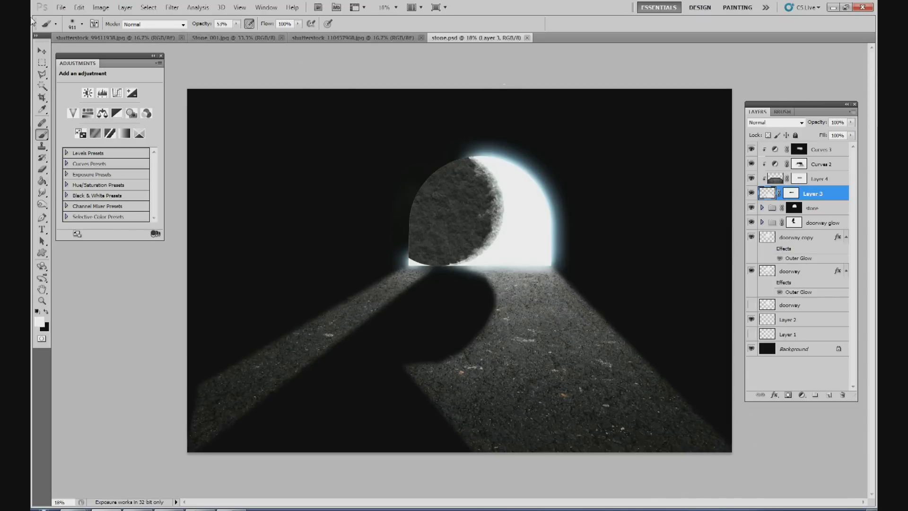
click(81, 24)
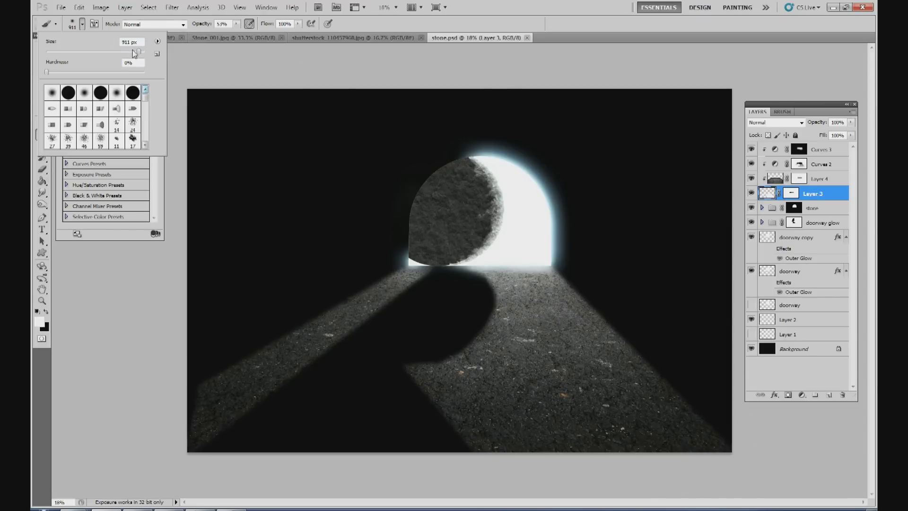
click(235, 24)
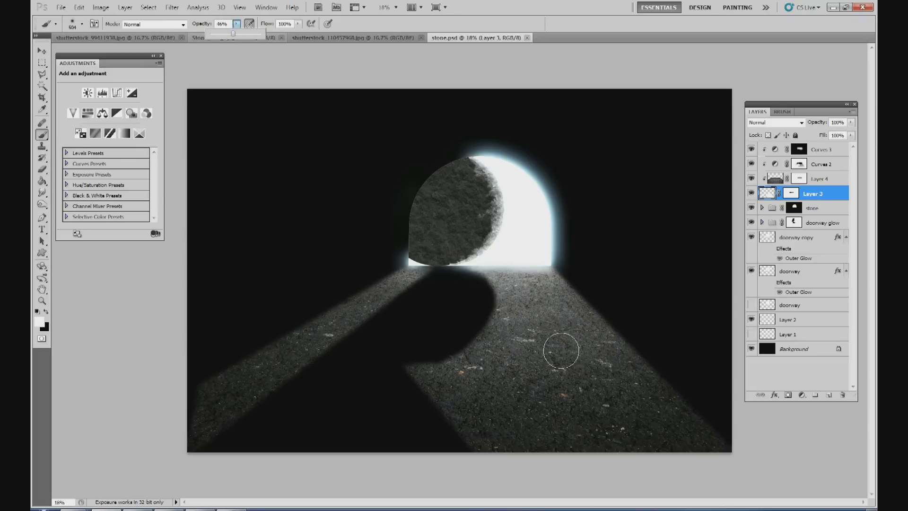
click(554, 287)
mouse_move(555, 286)
mouse_down()
mouse_move(593, 313)
mouse_move(568, 284)
mouse_move(586, 297)
mouse_move(743, 446)
mouse_move(684, 408)
mouse_move(562, 294)
mouse_up()
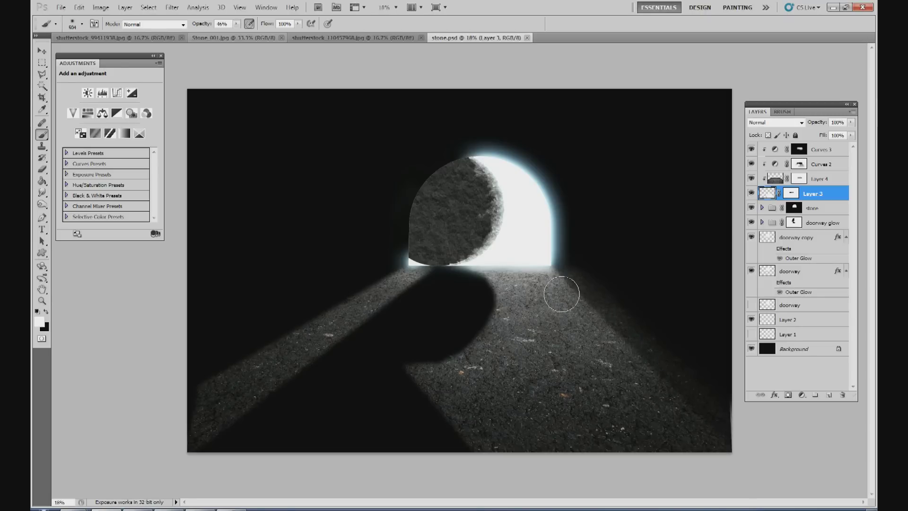
Soften the edges of the stone's shadow and the left light strip on Layer 3 with white brush strokes, undoing the last stroke.
mouse_move(480, 279)
mouse_down()
mouse_move(490, 264)
mouse_move(513, 287)
mouse_up()
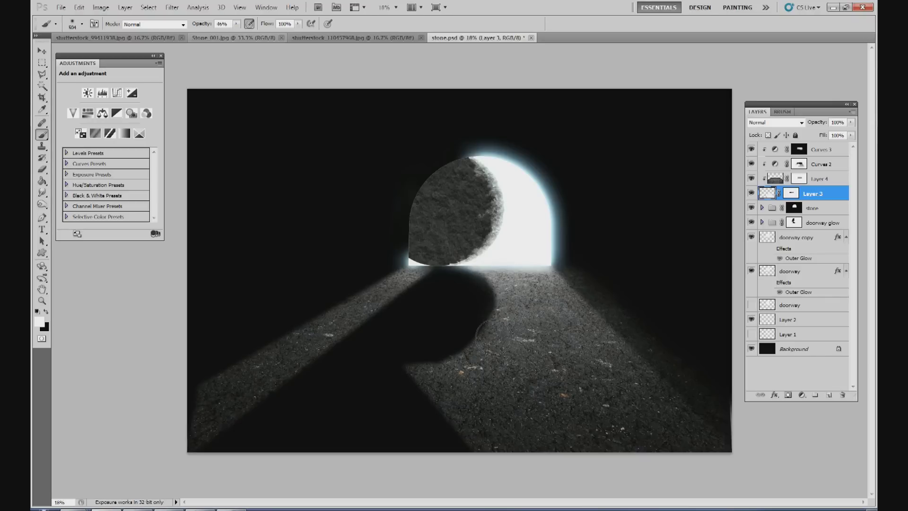
mouse_move(451, 364)
mouse_down()
mouse_move(419, 357)
mouse_move(414, 376)
mouse_move(467, 430)
mouse_move(478, 458)
mouse_move(434, 420)
mouse_move(413, 374)
mouse_move(460, 360)
mouse_up()
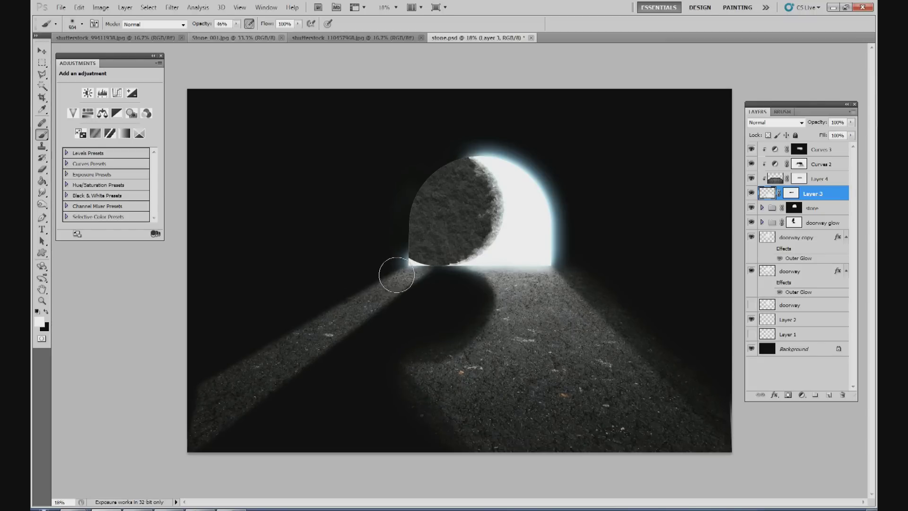
mouse_move(396, 275)
mouse_down()
mouse_move(196, 403)
mouse_move(394, 271)
mouse_move(431, 265)
mouse_move(339, 306)
mouse_move(193, 403)
mouse_move(423, 277)
mouse_move(199, 443)
mouse_up()
key(ctrl+z)
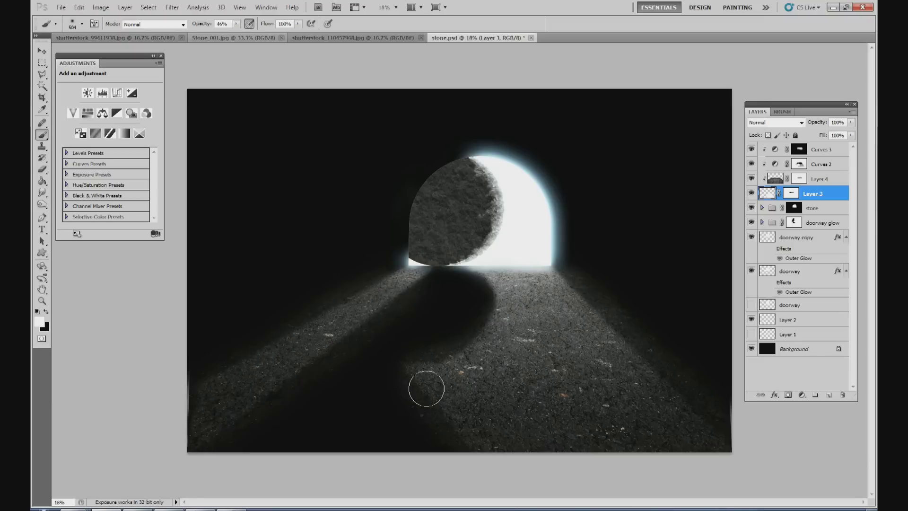
Brush faint floor texture into the dark area right of the light with an 862 px brush at 27% opacity, undoing the last stroke.
click(237, 25)
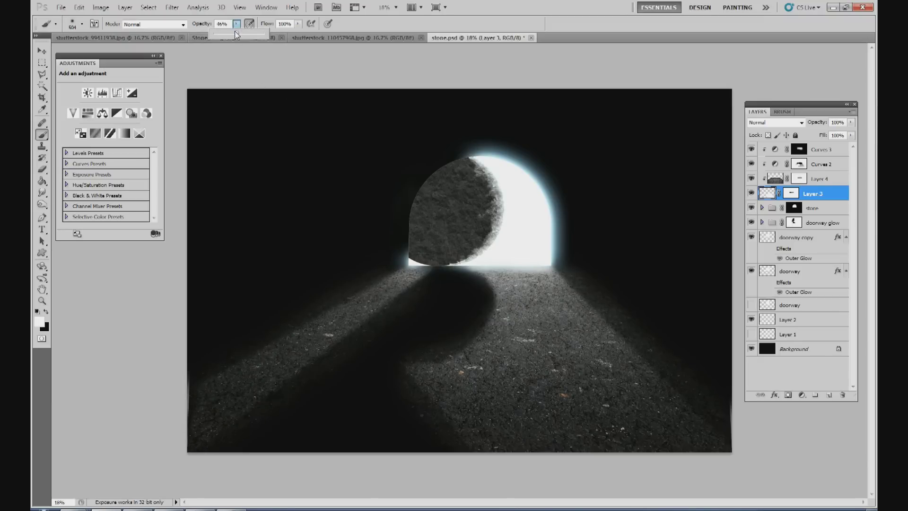
click(82, 26)
drag(139, 52, 141, 53)
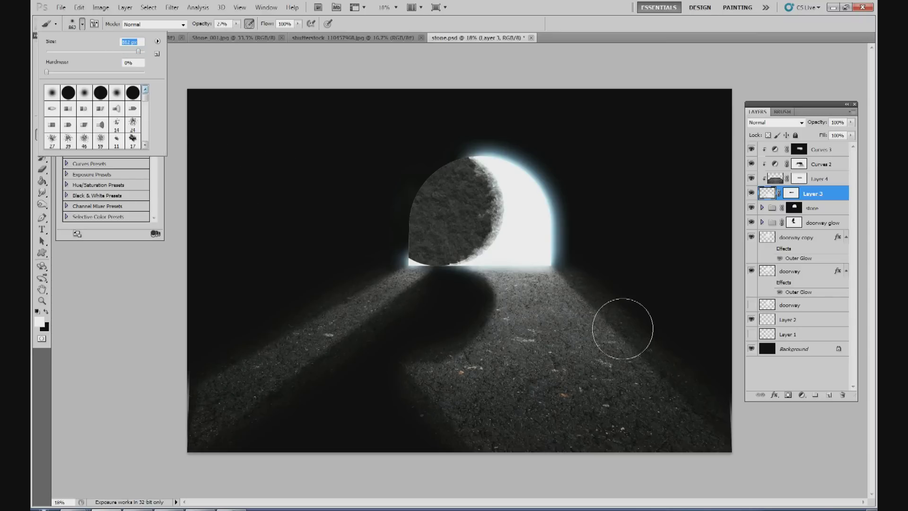
click(587, 313)
mouse_move(594, 304)
mouse_down()
mouse_move(661, 309)
mouse_move(651, 322)
mouse_move(685, 336)
mouse_move(729, 409)
mouse_move(720, 367)
mouse_move(649, 322)
mouse_up()
mouse_move(608, 298)
mouse_down()
mouse_move(709, 318)
mouse_move(710, 340)
mouse_up()
key(ctrl+z)
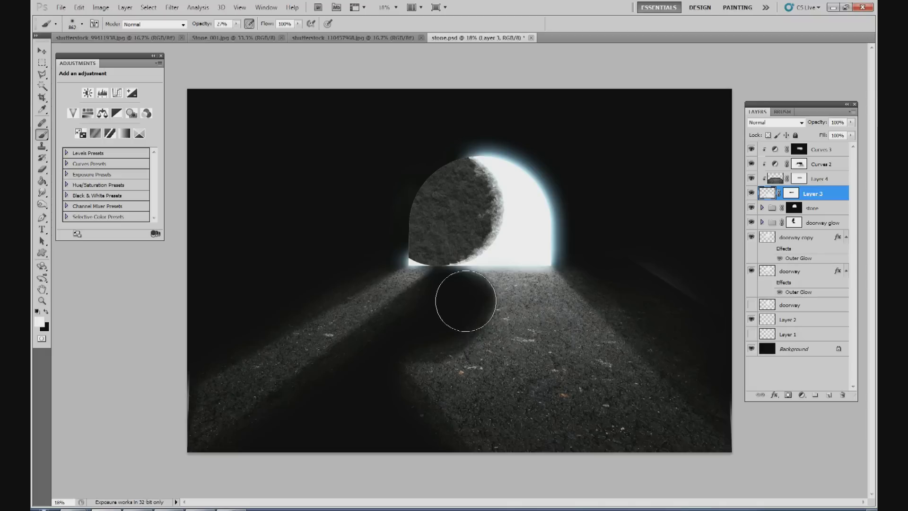
Brush faint floor texture into the dark area left of the light strip, undoing and repainting the stroke.
mouse_move(331, 305)
mouse_down()
mouse_move(289, 312)
mouse_move(234, 340)
mouse_move(186, 388)
mouse_up()
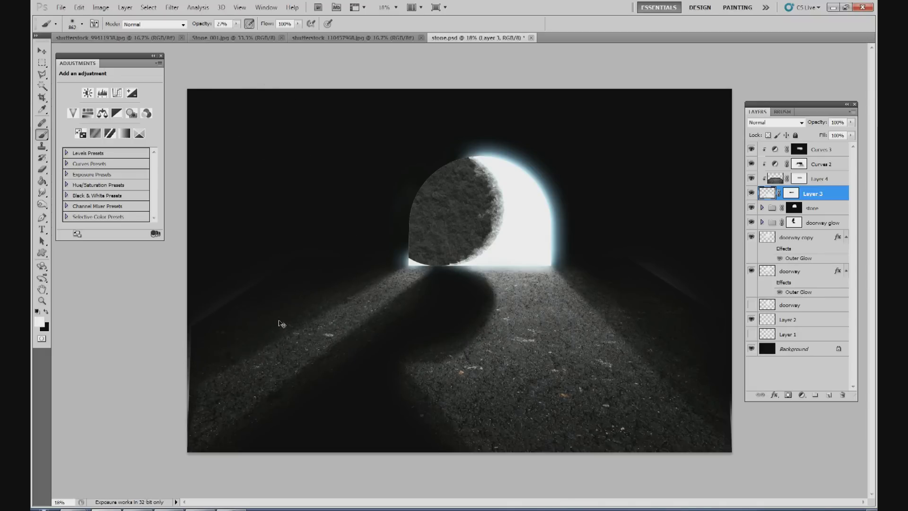
key(ctrl+z)
drag(285, 317, 185, 395)
Lower the brush opacity to 9% and lightly reveal floor texture inside the stone's shadow and across the floor.
click(236, 24)
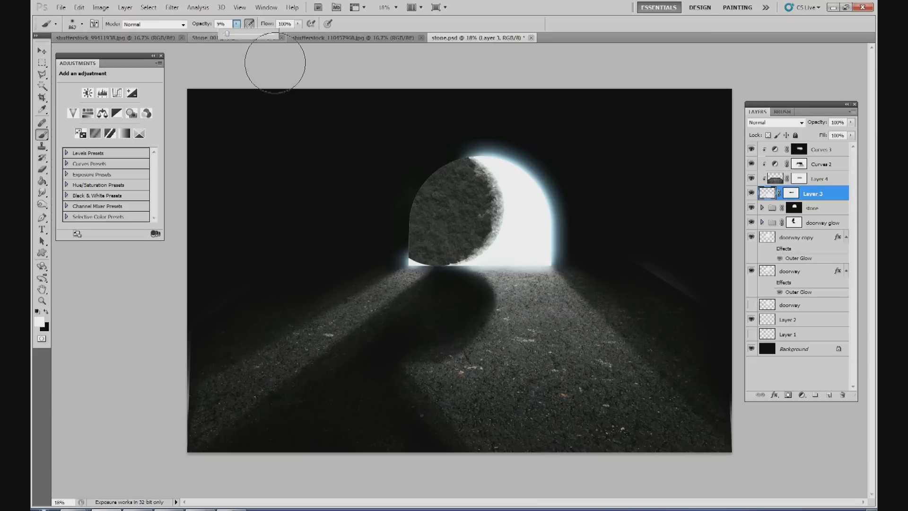
click(449, 323)
mouse_move(460, 297)
mouse_down()
mouse_move(411, 348)
mouse_move(427, 401)
mouse_move(410, 425)
mouse_move(349, 415)
mouse_move(337, 336)
mouse_move(385, 296)
mouse_move(194, 439)
mouse_up()
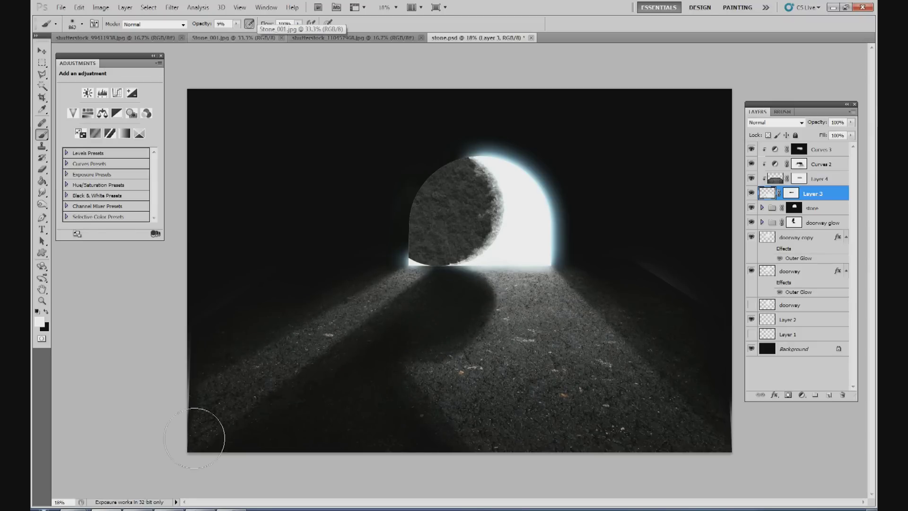
mouse_move(584, 305)
mouse_down()
mouse_move(660, 344)
mouse_move(585, 301)
mouse_move(679, 372)
mouse_move(695, 402)
mouse_move(354, 338)
mouse_move(392, 312)
mouse_move(286, 406)
mouse_move(272, 433)
mouse_move(542, 352)
mouse_move(493, 318)
mouse_move(455, 306)
mouse_move(511, 300)
mouse_move(520, 384)
mouse_move(370, 415)
mouse_move(440, 325)
mouse_move(474, 298)
mouse_move(367, 397)
mouse_move(382, 372)
mouse_move(384, 405)
mouse_move(392, 407)
mouse_move(296, 387)
mouse_move(340, 408)
mouse_move(363, 385)
mouse_move(271, 450)
mouse_move(343, 394)
mouse_move(313, 336)
mouse_move(377, 291)
mouse_move(285, 342)
mouse_up()
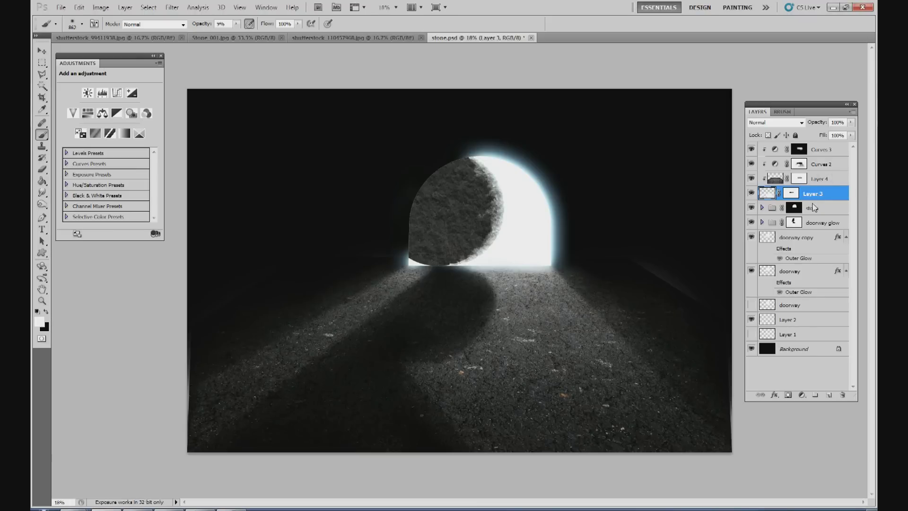
Add a black Solid Color fill layer above the Stone Face layer inside the stone group.
click(762, 208)
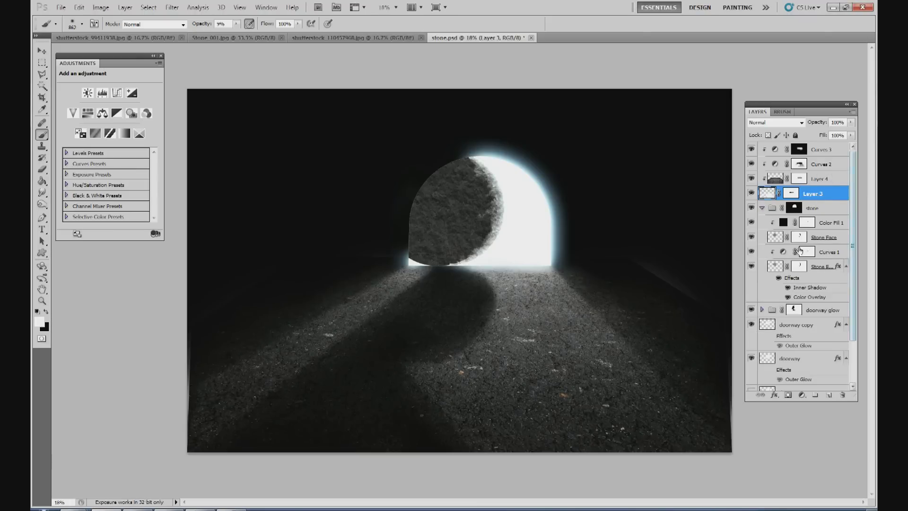
click(771, 238)
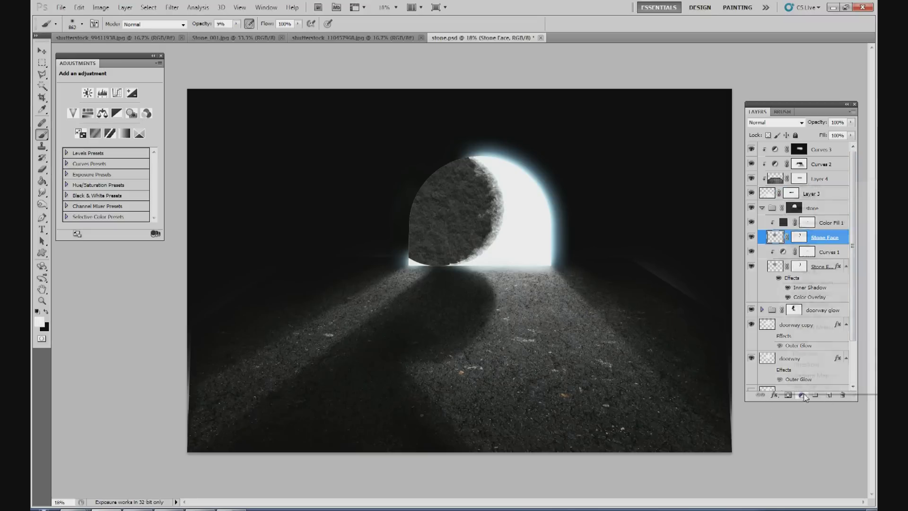
click(802, 395)
click(822, 189)
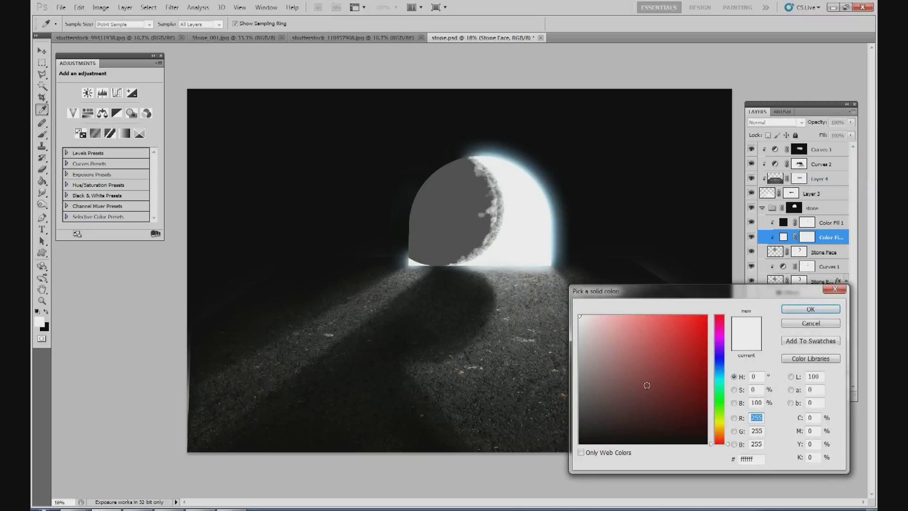
drag(635, 385, 563, 457)
click(789, 310)
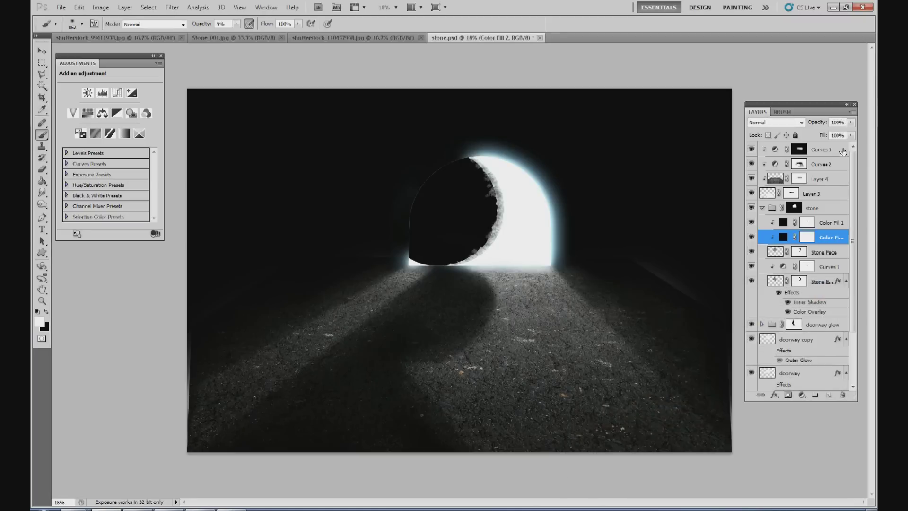
Set the opacity of the new black fill layer to 80%.
click(850, 122)
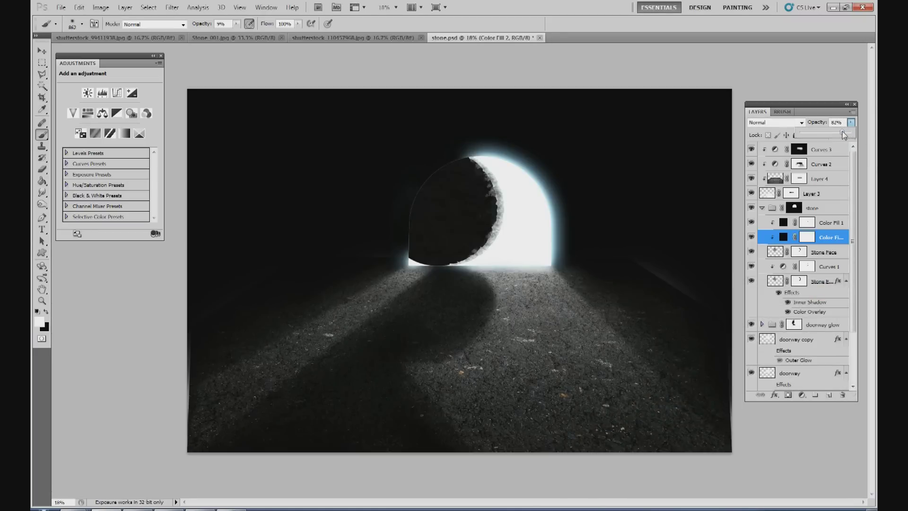
drag(829, 132, 839, 132)
drag(839, 133, 841, 133)
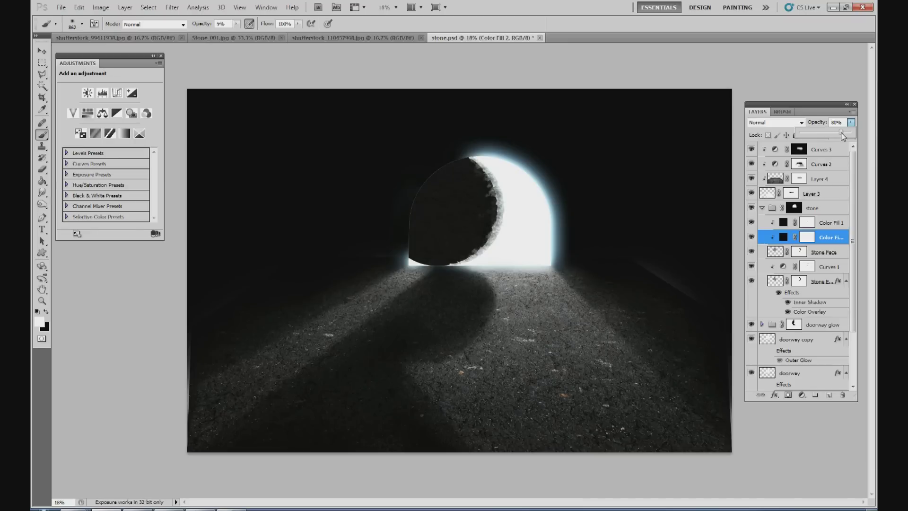
Paint black on the new fill layer's mask along the stone's right edge using a soft 432 px brush at 15% opacity.
click(807, 237)
key(x)
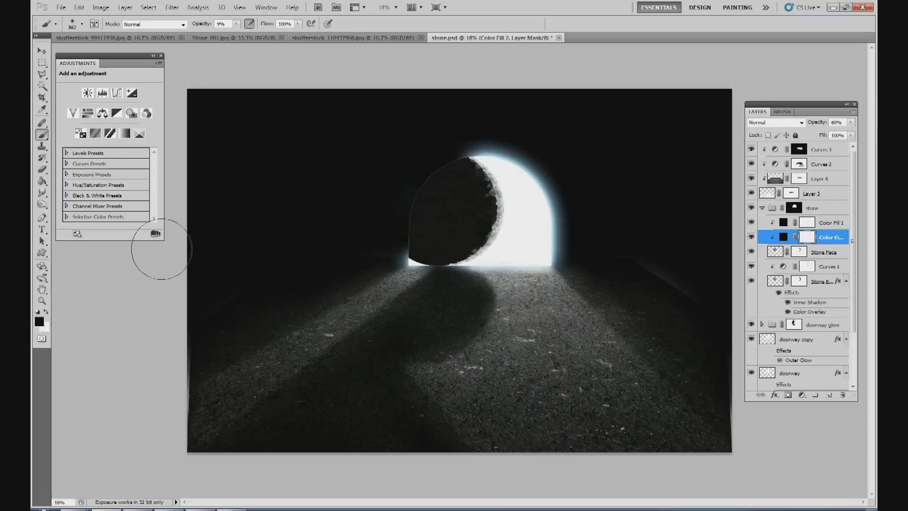
click(235, 25)
click(240, 33)
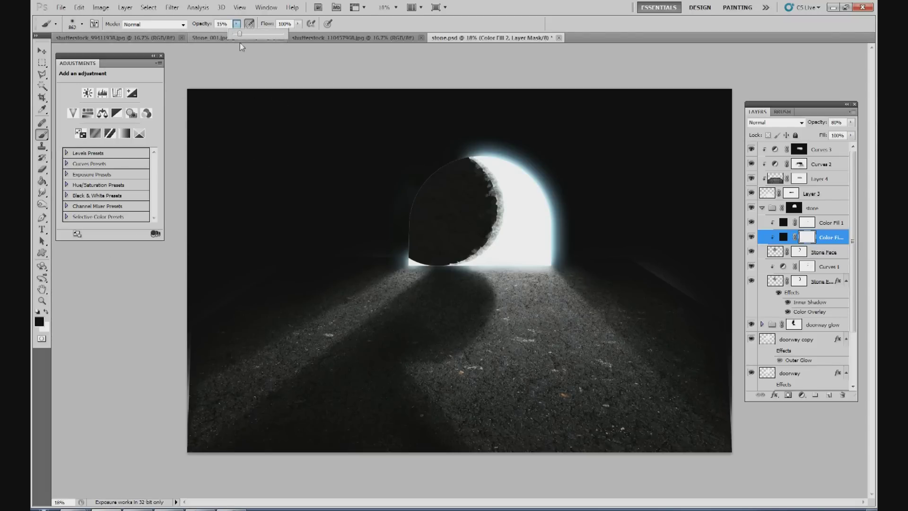
click(83, 24)
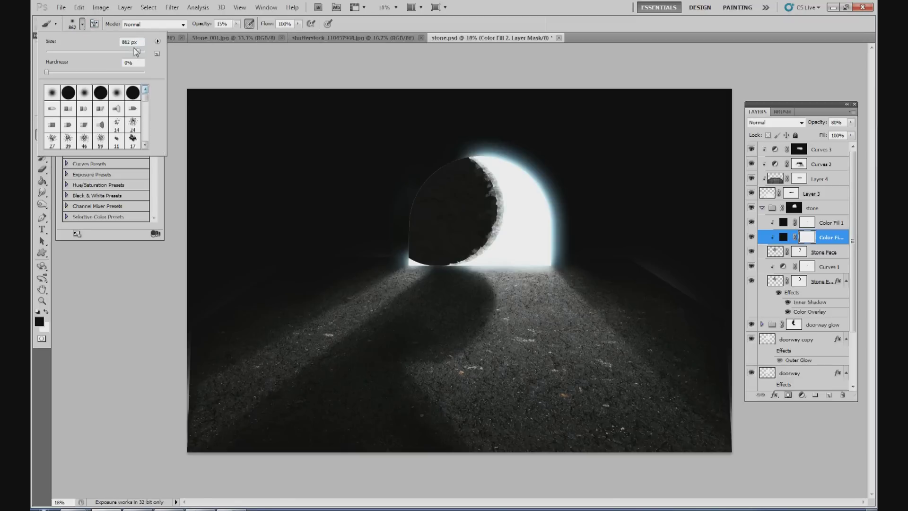
click(496, 169)
mouse_move(491, 167)
mouse_down()
mouse_move(506, 220)
mouse_move(497, 219)
mouse_move(500, 198)
mouse_move(503, 211)
mouse_move(484, 220)
mouse_move(485, 251)
mouse_move(461, 271)
mouse_move(492, 243)
mouse_move(513, 202)
mouse_move(482, 175)
mouse_up()
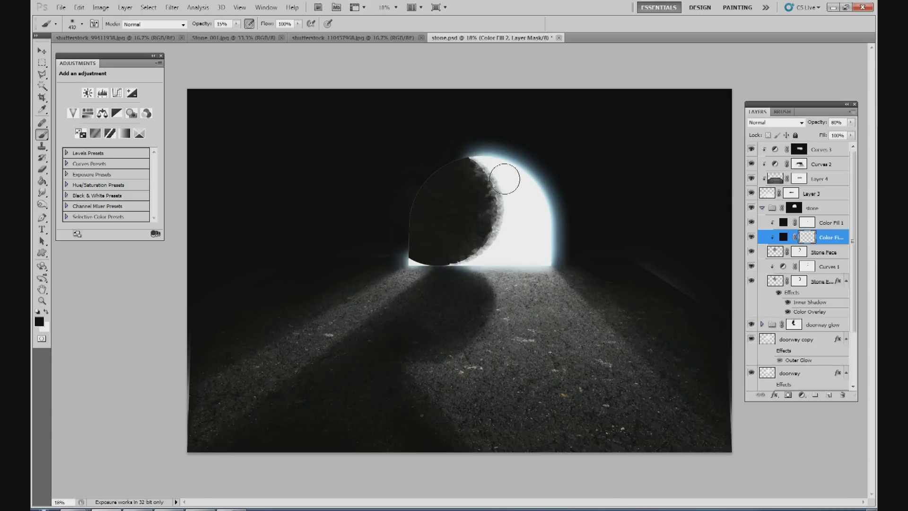
mouse_move(482, 163)
mouse_down()
mouse_move(514, 181)
mouse_move(511, 208)
mouse_up()
drag(481, 263, 462, 276)
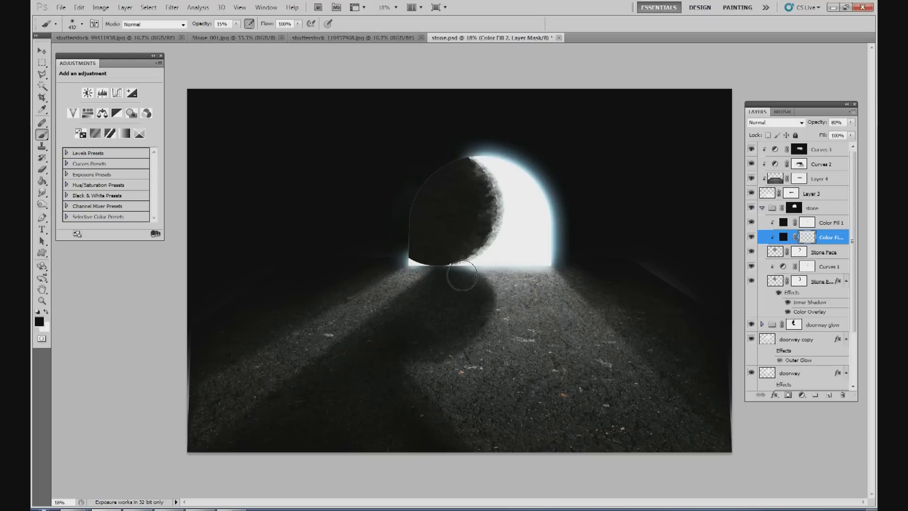
drag(511, 187, 482, 269)
click(511, 221)
mouse_move(507, 188)
mouse_down()
mouse_move(518, 201)
mouse_move(490, 258)
mouse_move(519, 229)
mouse_move(496, 231)
mouse_move(481, 263)
mouse_move(449, 276)
mouse_move(485, 259)
mouse_move(520, 202)
mouse_move(508, 176)
mouse_move(533, 170)
mouse_move(497, 167)
mouse_move(512, 144)
mouse_up()
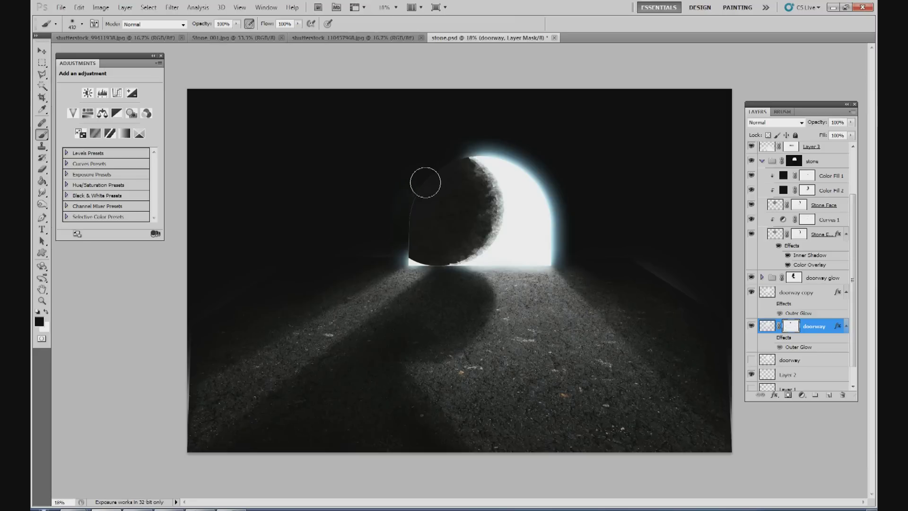
Paint black at 100% opacity on the lower doorway layer's mask to hide its rim along the stone's left and bottom edges.
drag(415, 191, 391, 253)
mouse_move(424, 168)
mouse_down()
mouse_move(442, 142)
mouse_move(438, 155)
mouse_move(452, 151)
mouse_move(450, 163)
mouse_move(457, 156)
mouse_move(400, 229)
mouse_move(403, 215)
mouse_move(399, 252)
mouse_move(389, 243)
mouse_move(401, 245)
mouse_move(439, 151)
mouse_move(471, 135)
mouse_move(416, 178)
mouse_move(435, 159)
mouse_move(440, 279)
mouse_up()
mouse_move(433, 269)
mouse_down()
mouse_move(450, 282)
mouse_move(436, 276)
mouse_up()
Add a layer mask to the doorway copy layer and make black the foreground colour.
click(789, 296)
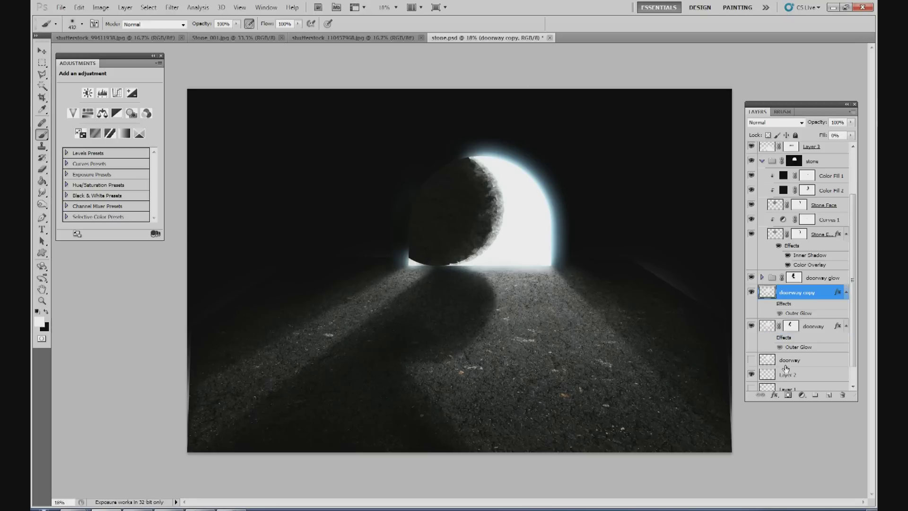
click(787, 395)
key(x)
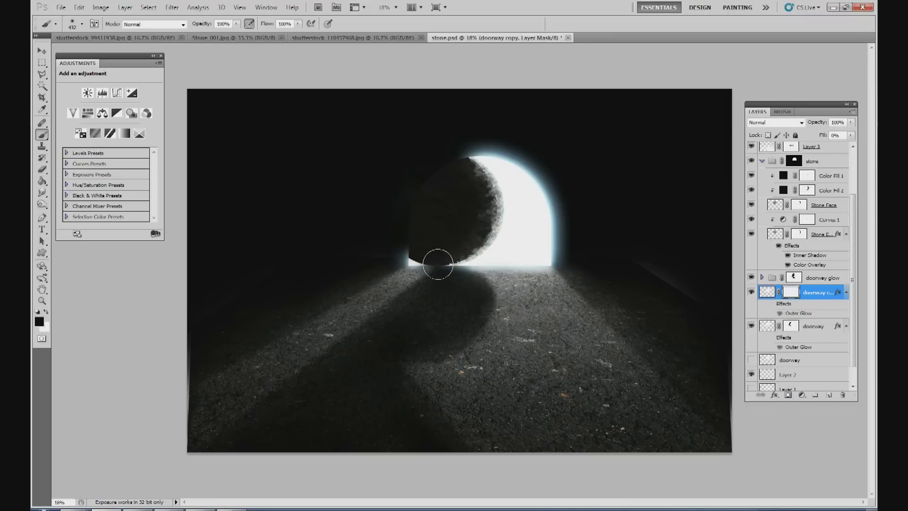
Paint black on the doorway copy layer's mask to hide its rim beneath the stone's bottom edge.
mouse_move(443, 262)
mouse_down()
mouse_move(431, 263)
mouse_move(513, 273)
mouse_up()
drag(444, 274, 472, 285)
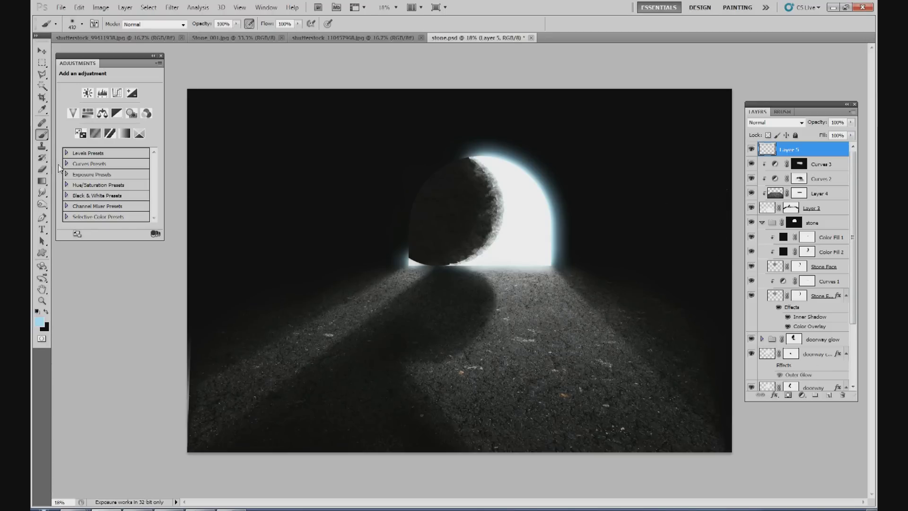
Draw a large radial Foreground to Transparent gradient in #95d5fd on the empty top layer, spreading outward from the doorway opening.
click(42, 182)
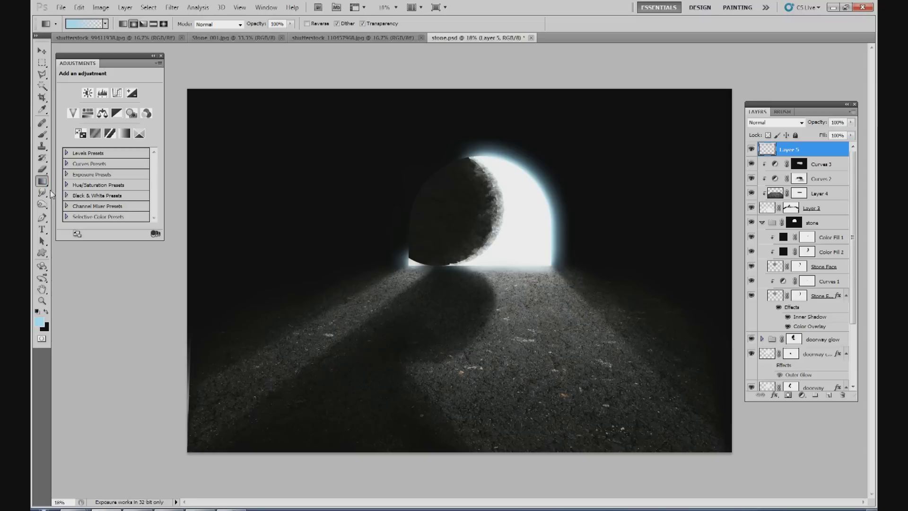
click(82, 24)
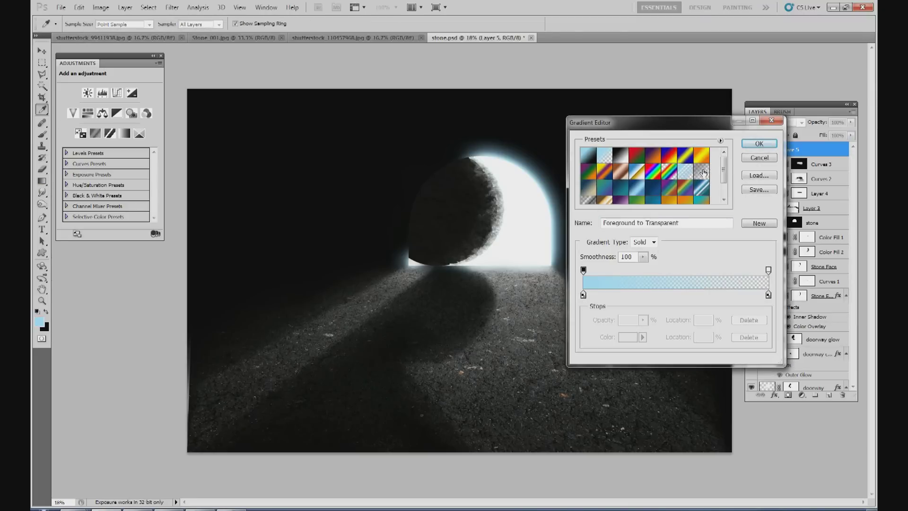
click(754, 146)
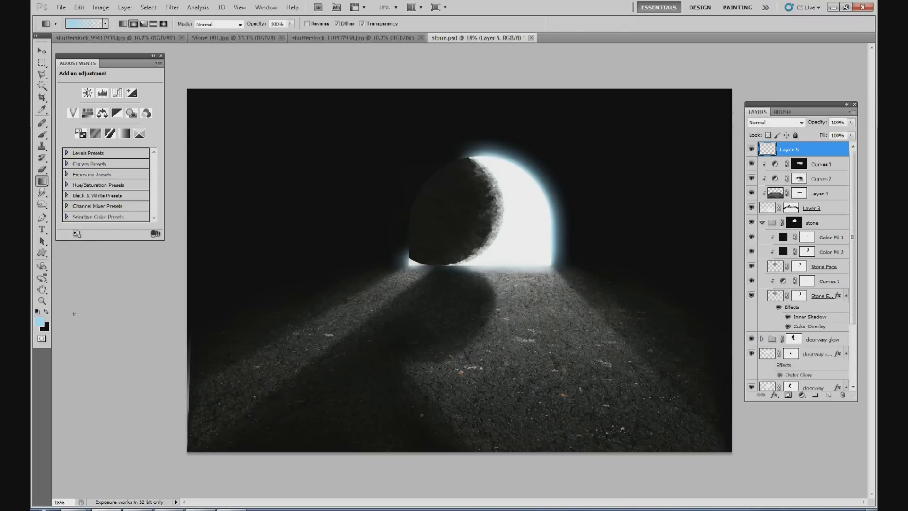
click(40, 323)
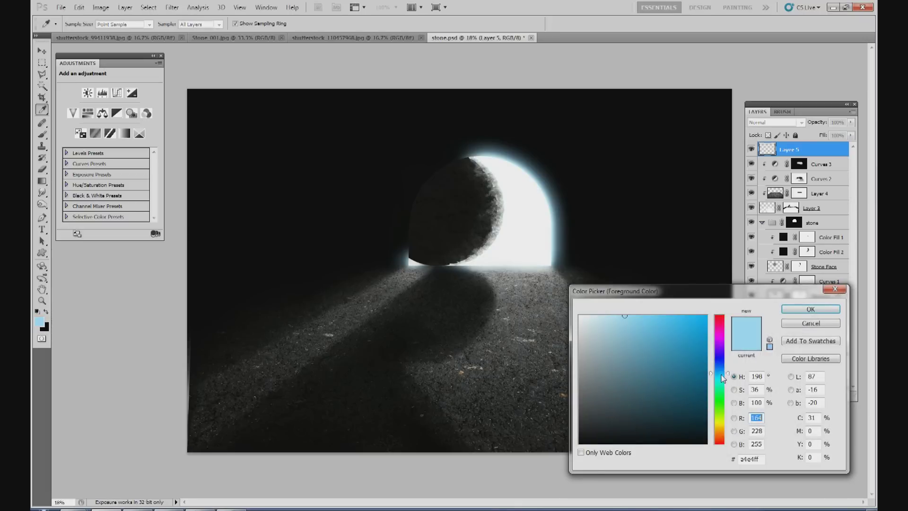
mouse_move(628, 323)
mouse_down()
mouse_move(638, 321)
mouse_move(632, 316)
mouse_up()
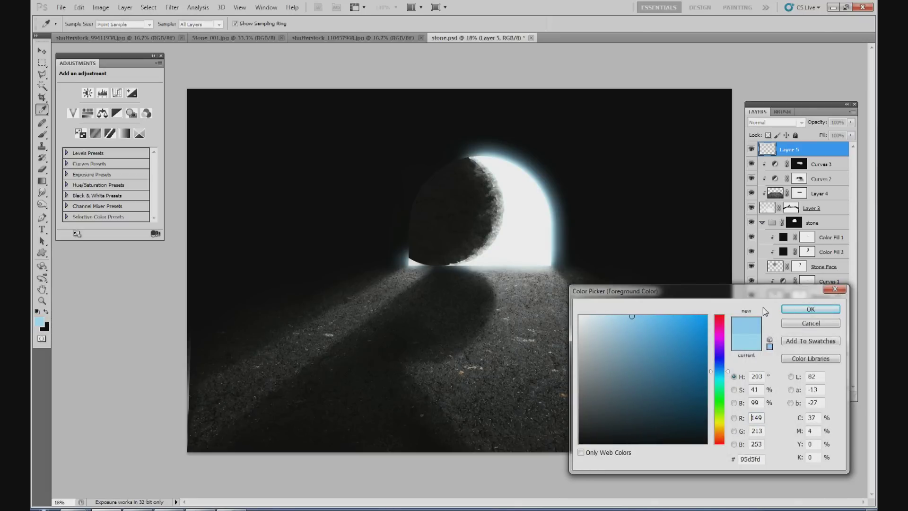
click(809, 309)
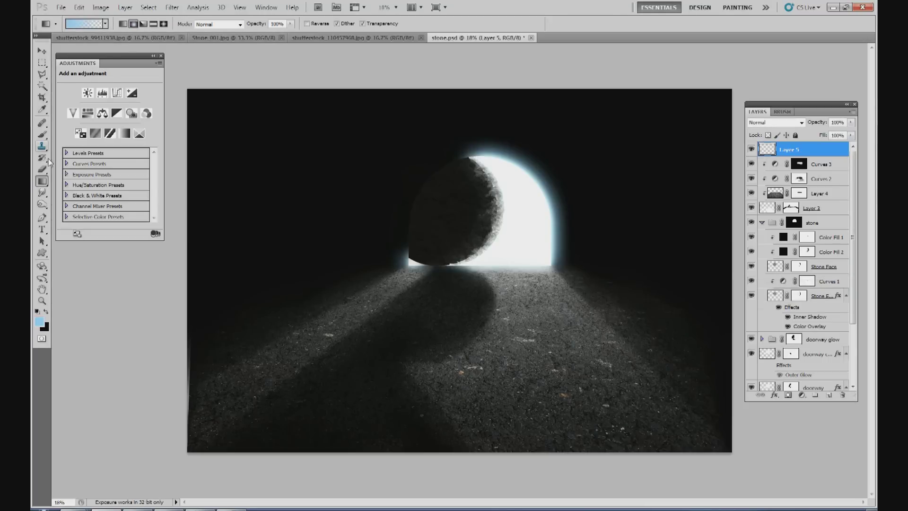
drag(502, 194, 698, 124)
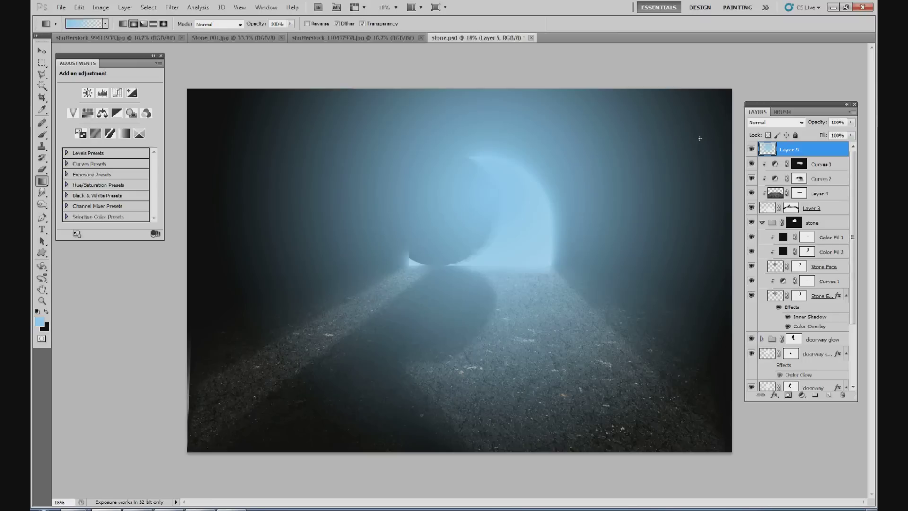
Set the blue gradient layer's blend mode to Screen and its opacity to 77%.
click(770, 124)
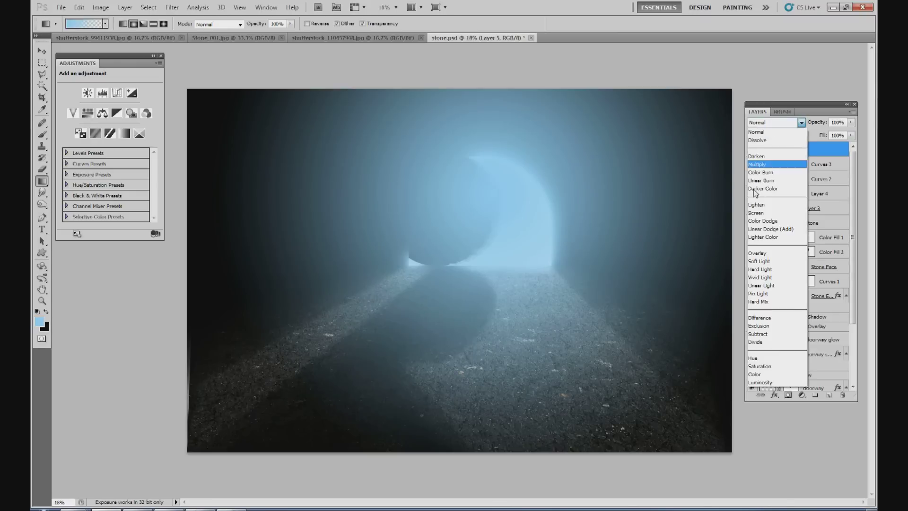
click(771, 213)
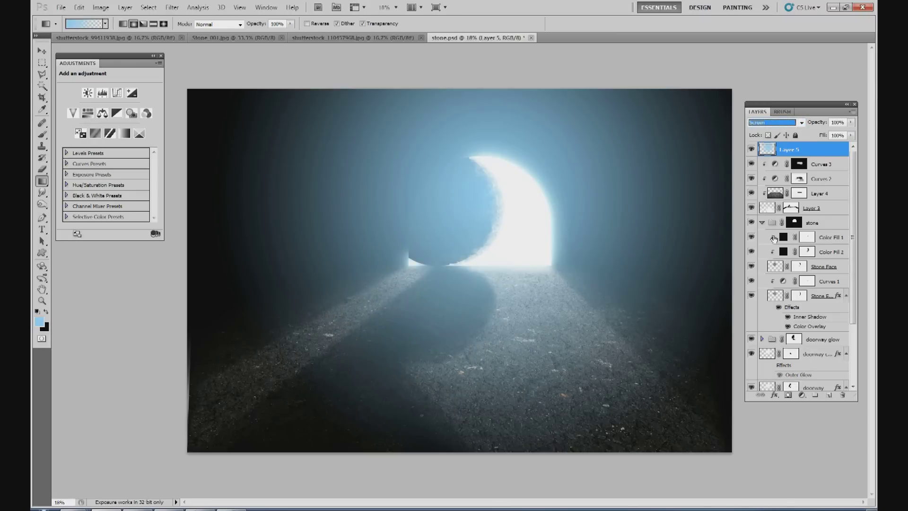
click(851, 123)
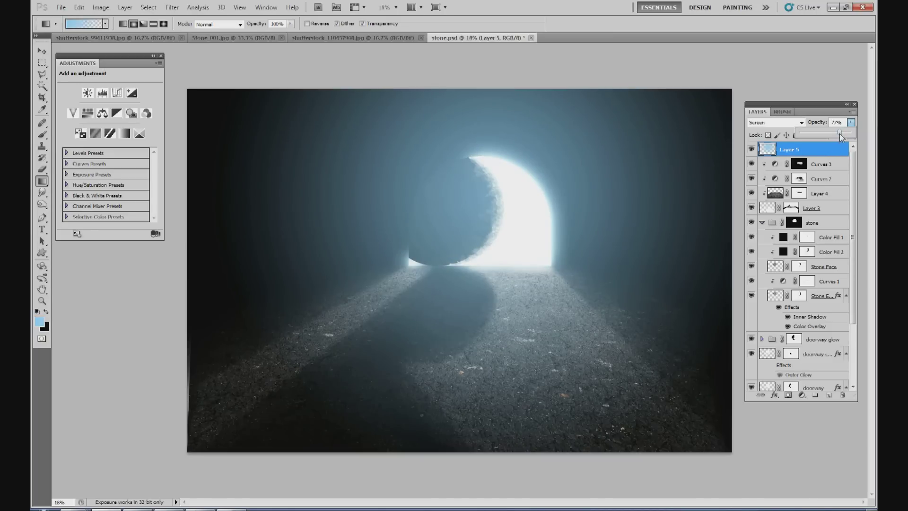
Add a new layer and draw a smaller radial gradient in #93e5fd around the upper part of the doorway.
click(829, 396)
click(39, 323)
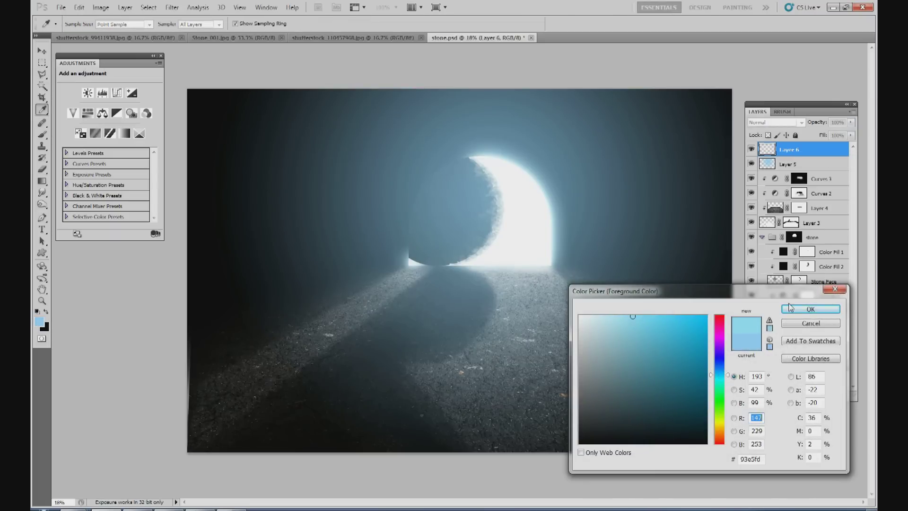
click(810, 309)
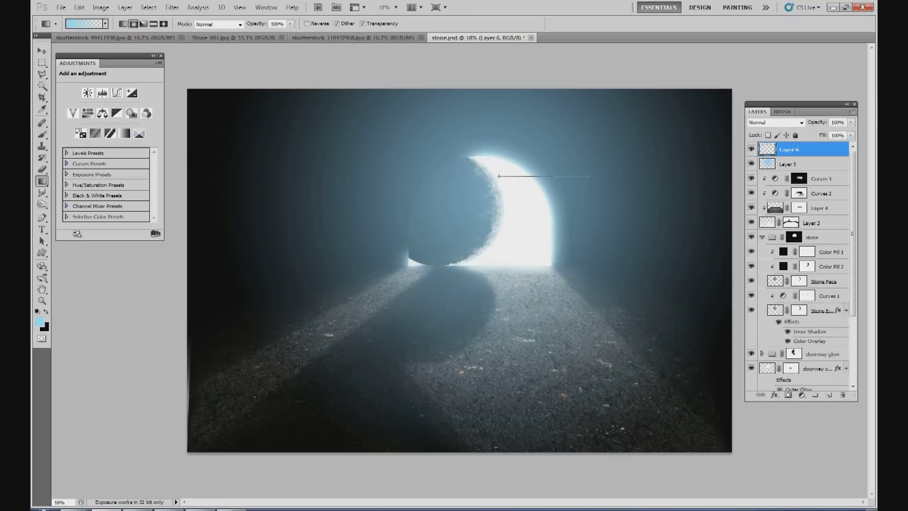
drag(594, 174, 594, 174)
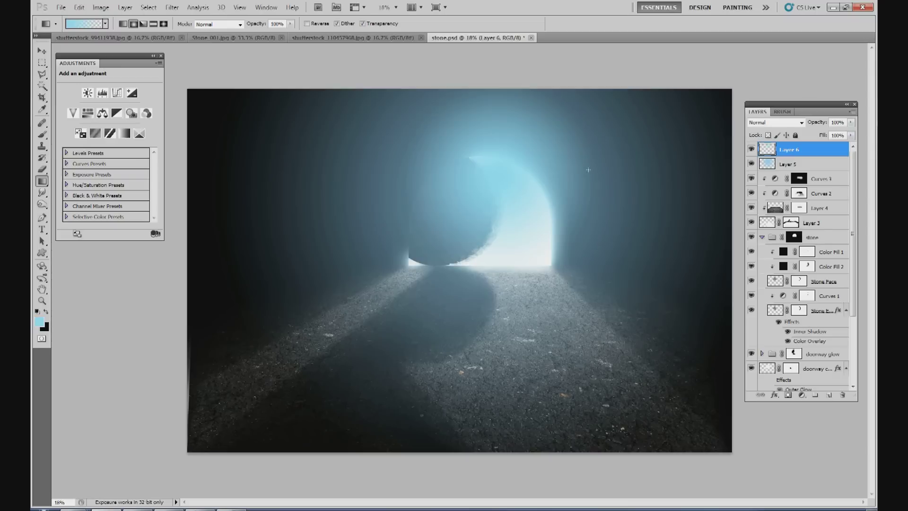
Set the smaller gradient layer's blend mode to Screen and its opacity to 59%.
click(801, 123)
click(764, 213)
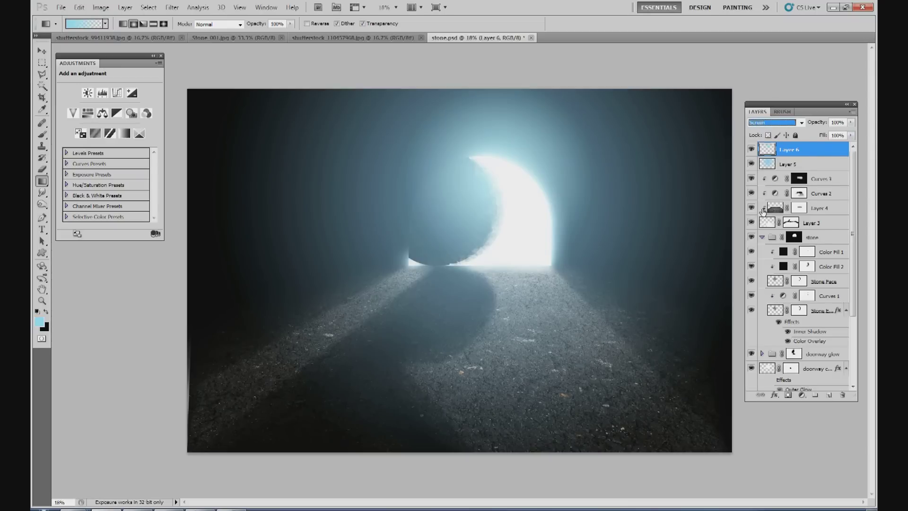
click(850, 122)
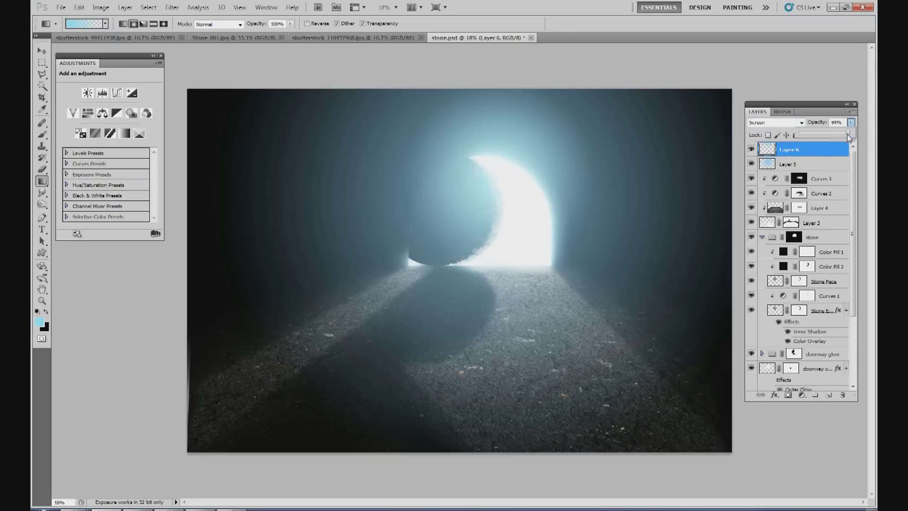
drag(851, 133, 836, 135)
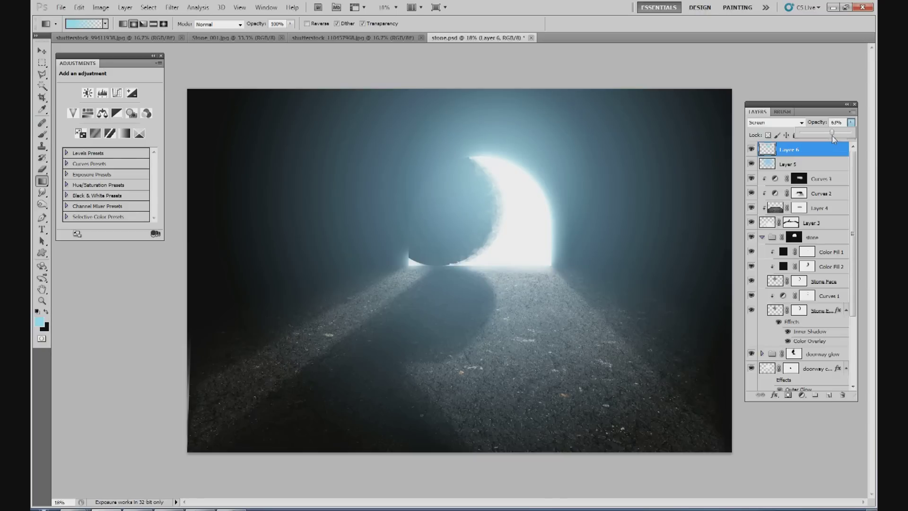
drag(831, 135, 829, 136)
Add another new layer and set the foreground colour to #77cee7 for painting with a soft 2500 px brush.
key(b)
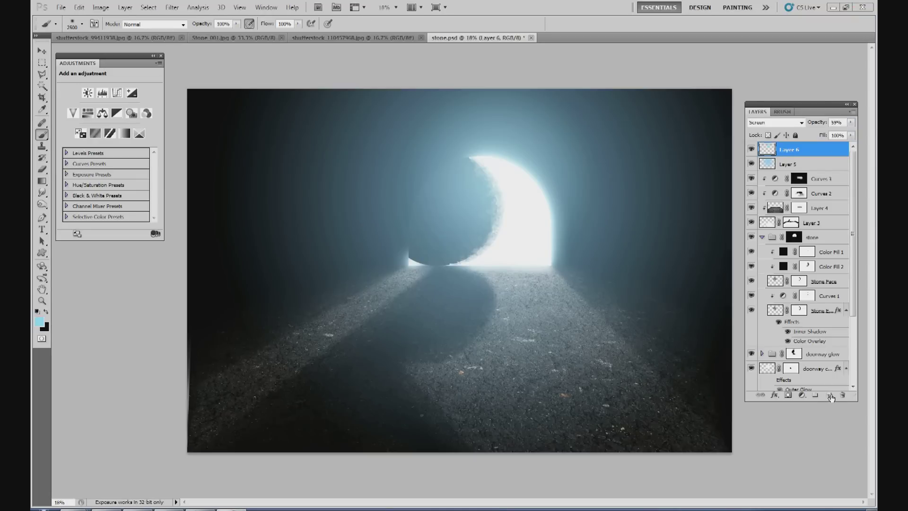
click(830, 396)
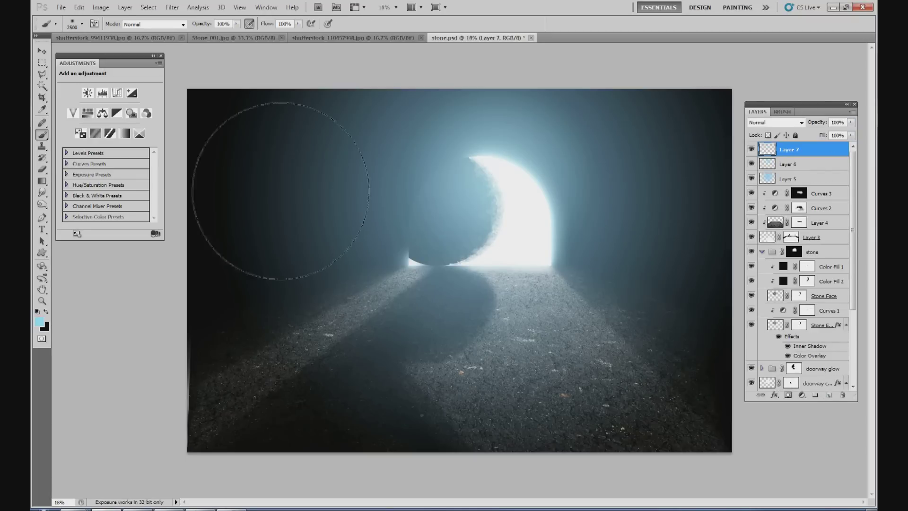
click(81, 24)
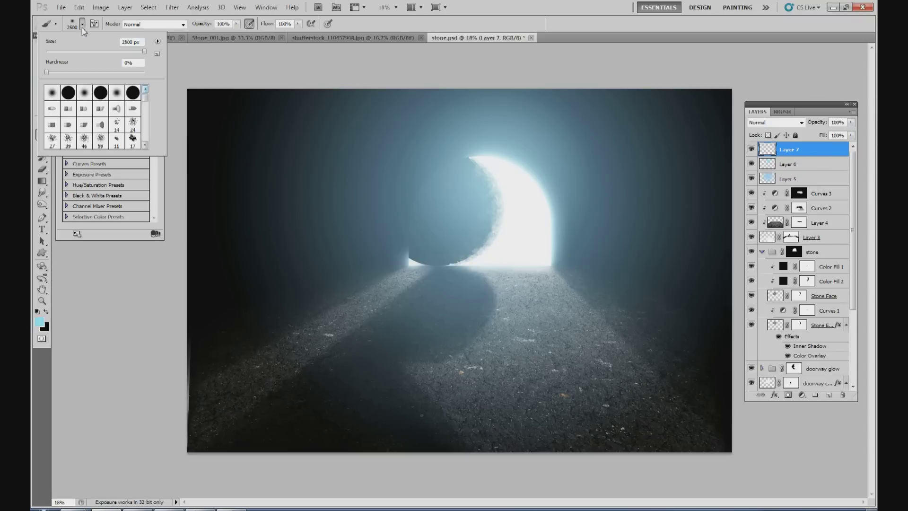
click(40, 321)
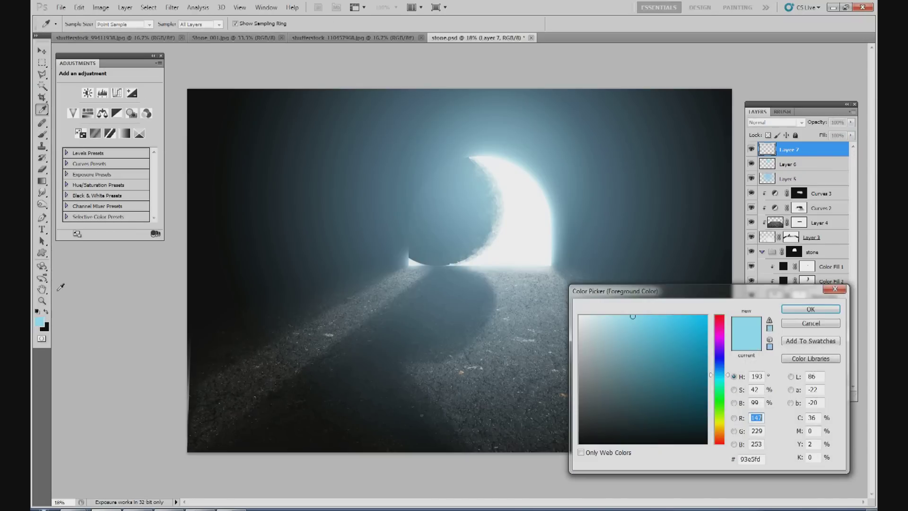
drag(632, 322, 641, 328)
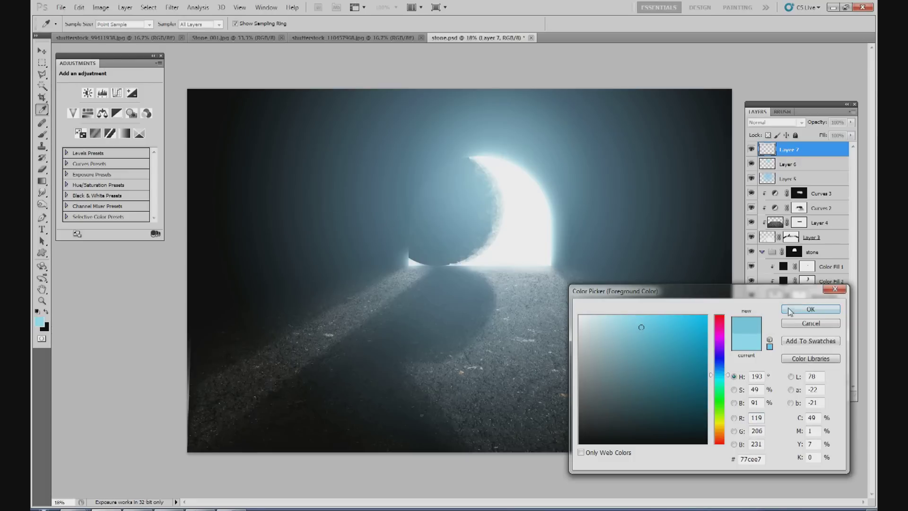
click(810, 308)
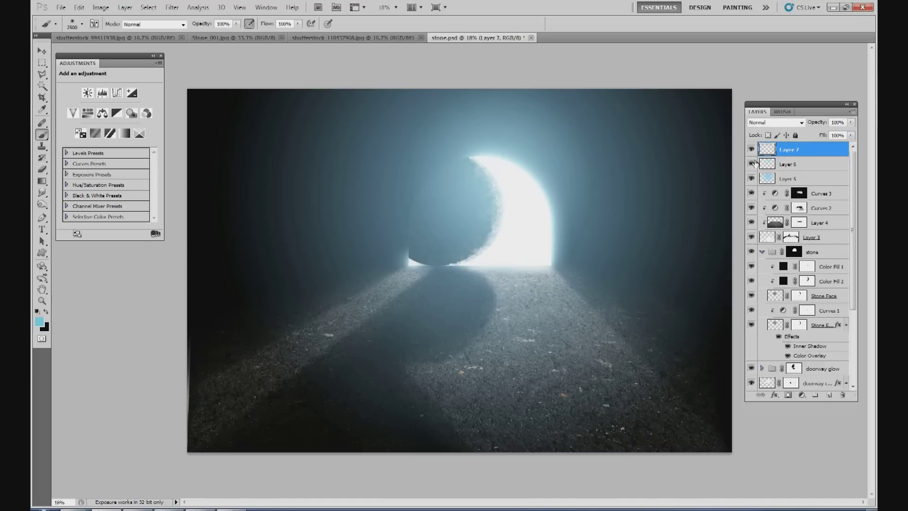
Set the new layer to Color blending at 81% opacity and paint a blue tint over the doorway and floor.
click(775, 122)
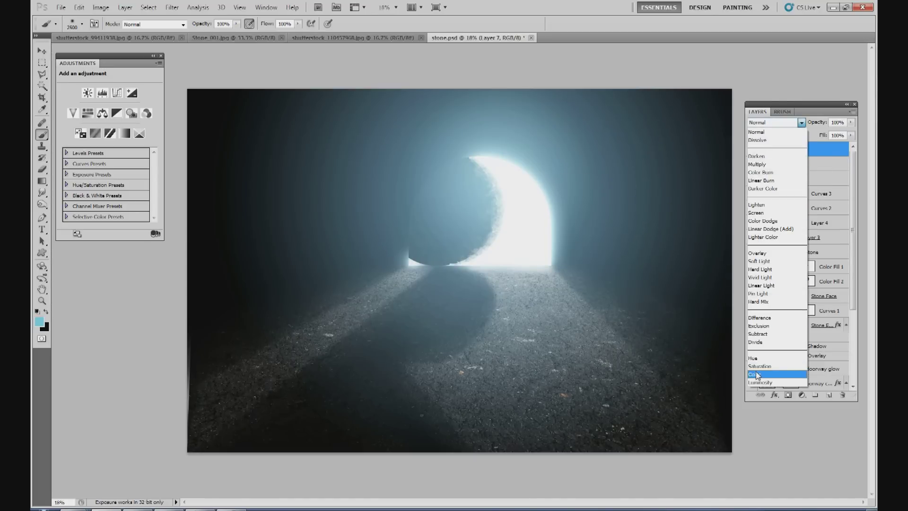
click(766, 373)
click(850, 124)
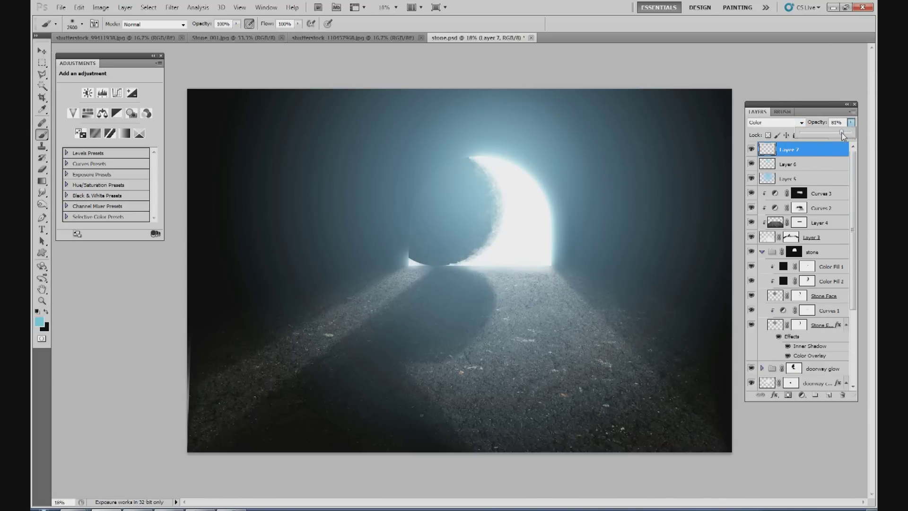
click(513, 260)
mouse_move(522, 266)
mouse_down()
mouse_move(527, 300)
mouse_move(455, 282)
mouse_move(439, 264)
mouse_move(439, 255)
mouse_move(505, 247)
mouse_move(557, 266)
mouse_move(556, 274)
mouse_move(464, 242)
mouse_move(505, 279)
mouse_move(452, 254)
mouse_move(490, 252)
mouse_up()
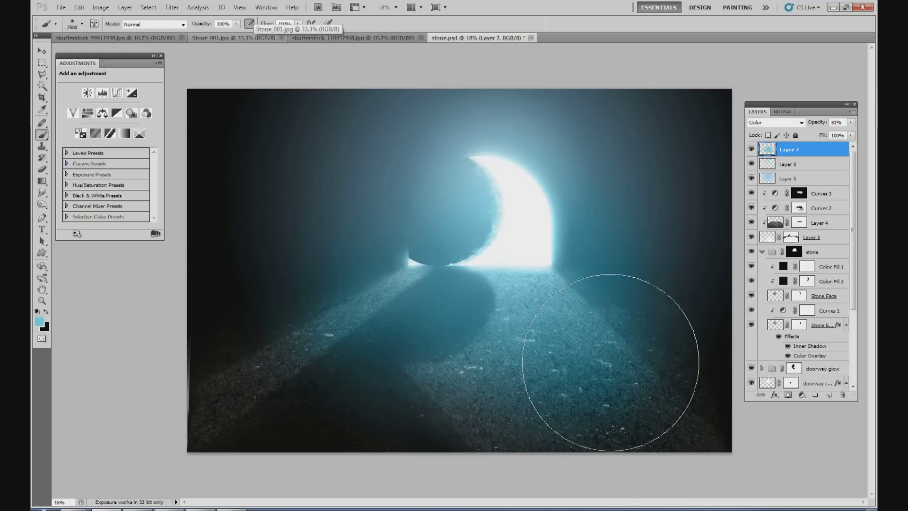
Add a mask to the tint layer and paint black at 30% opacity over the floor, with white ready for touch-ups.
click(789, 395)
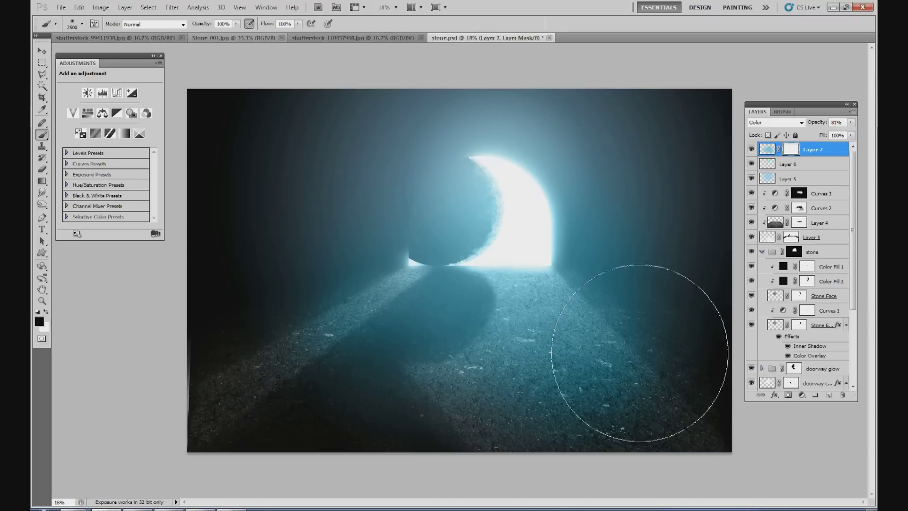
click(237, 25)
drag(205, 36, 199, 36)
mouse_move(597, 384)
mouse_down()
mouse_move(571, 369)
mouse_move(501, 373)
mouse_move(529, 410)
mouse_up()
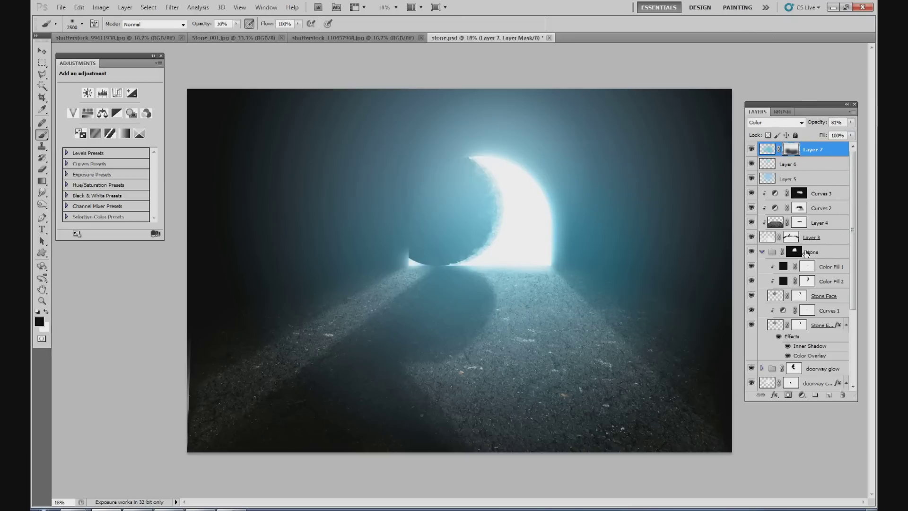
click(46, 311)
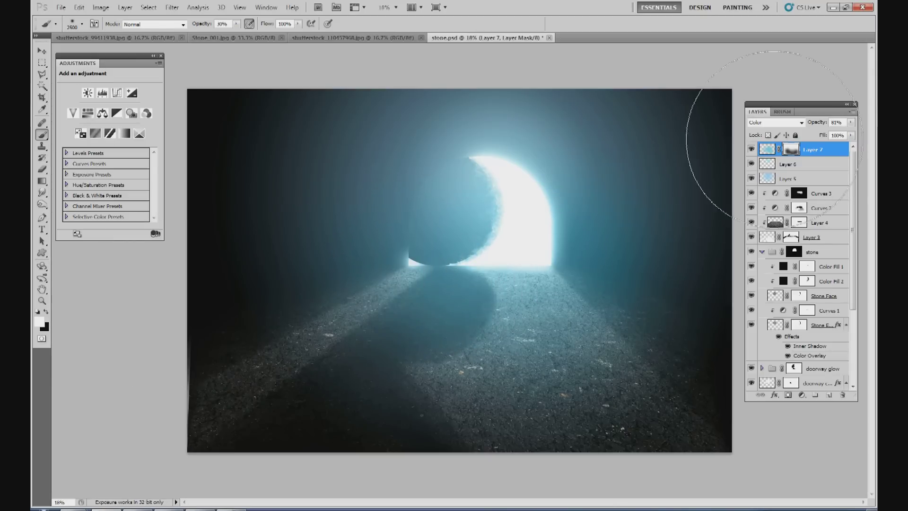
Paint black on Layer 3's mask along the stone's bottom edge using a much smaller soft brush at 30% opacity.
click(41, 51)
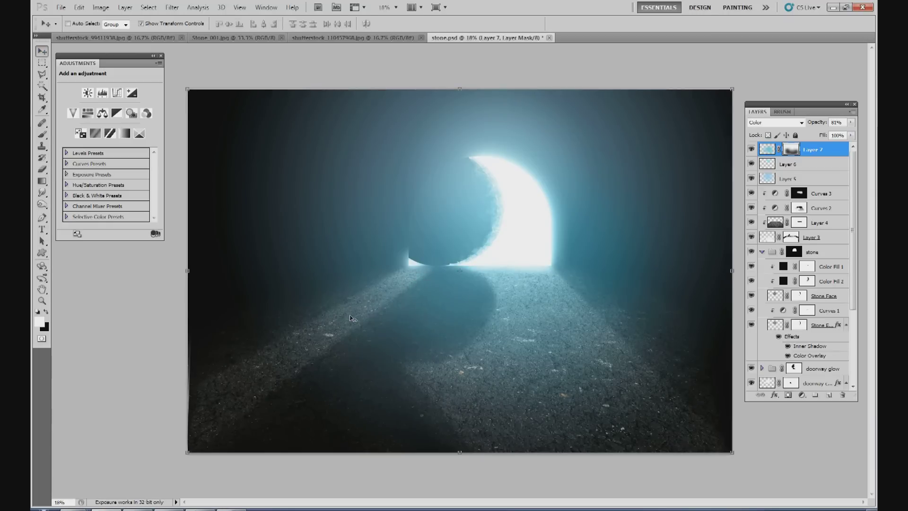
click(769, 239)
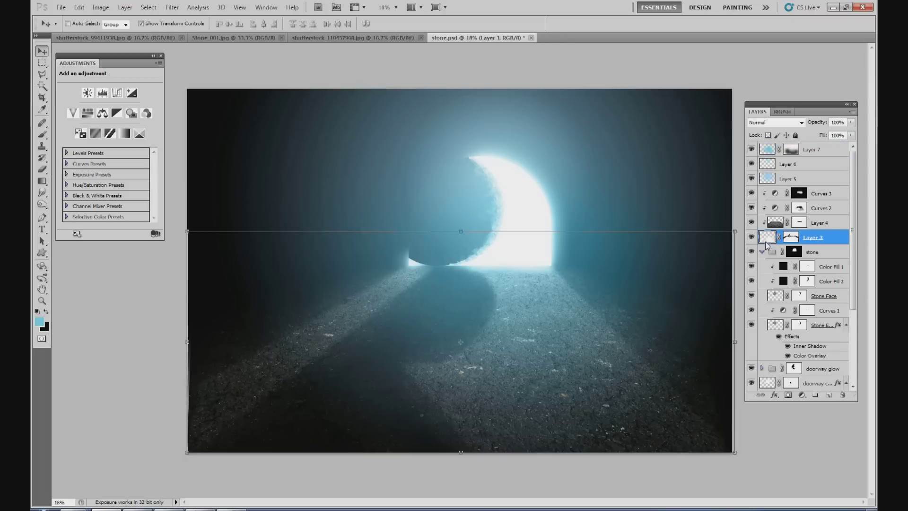
click(788, 237)
click(46, 311)
key(b)
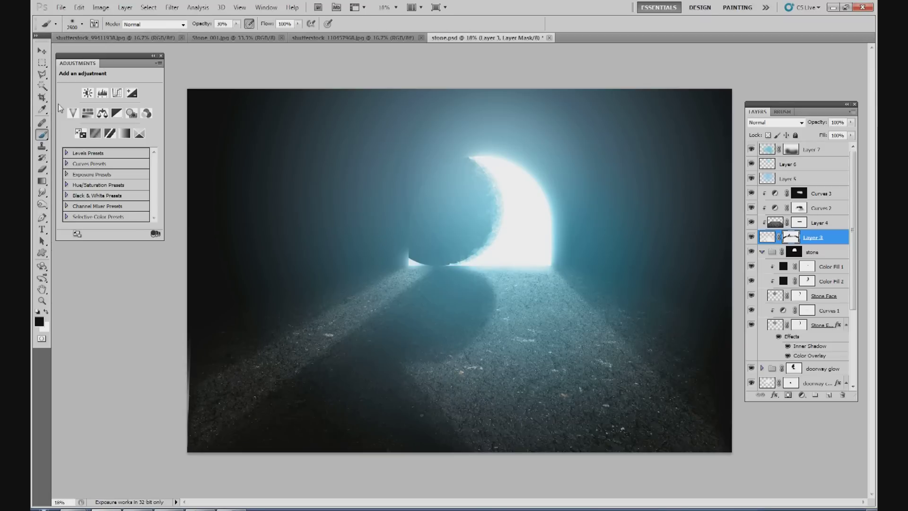
click(83, 24)
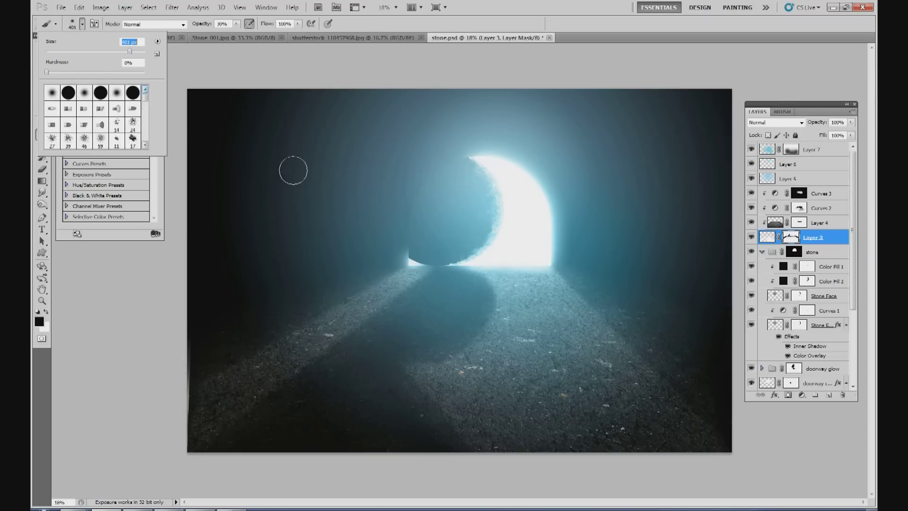
drag(137, 52, 114, 52)
click(424, 277)
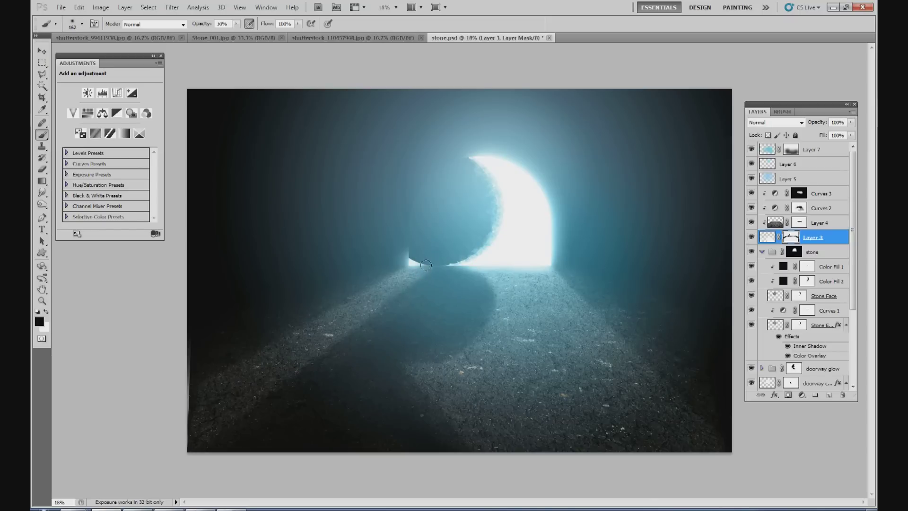
Raise the brush opacity to 100% and paint black on Layer 3's mask along both edges of the floor light streak beside the stone's shadow.
click(236, 24)
drag(239, 34, 320, 31)
click(420, 281)
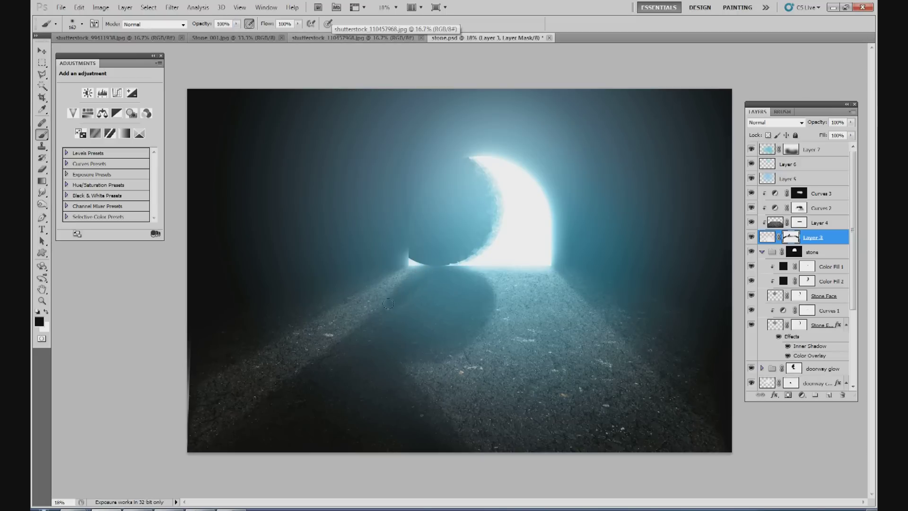
mouse_move(360, 317)
mouse_down()
mouse_move(347, 334)
mouse_move(371, 310)
mouse_move(307, 361)
mouse_up()
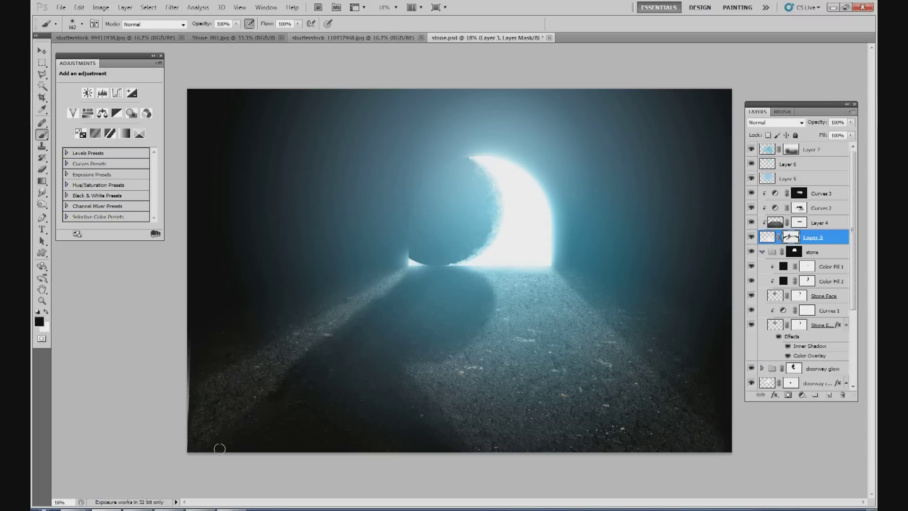
click(419, 265)
drag(398, 291, 415, 284)
drag(370, 280, 403, 262)
drag(361, 293, 395, 273)
drag(308, 322, 357, 289)
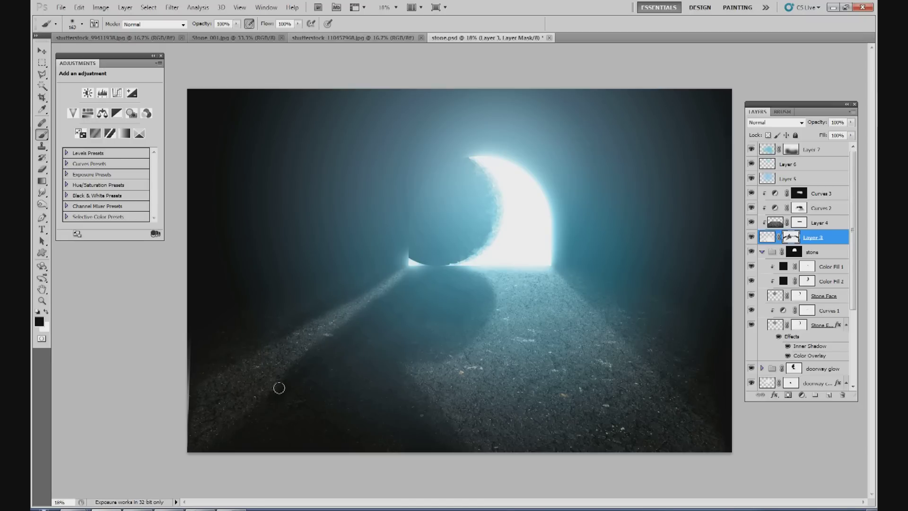
Narrow the light streak further by painting black on Layer 3's mask from the doorway's corner down to the floor's dark foreground.
drag(359, 319, 382, 297)
drag(371, 336, 371, 321)
mouse_move(273, 401)
mouse_down()
mouse_move(379, 324)
mouse_move(367, 328)
mouse_up()
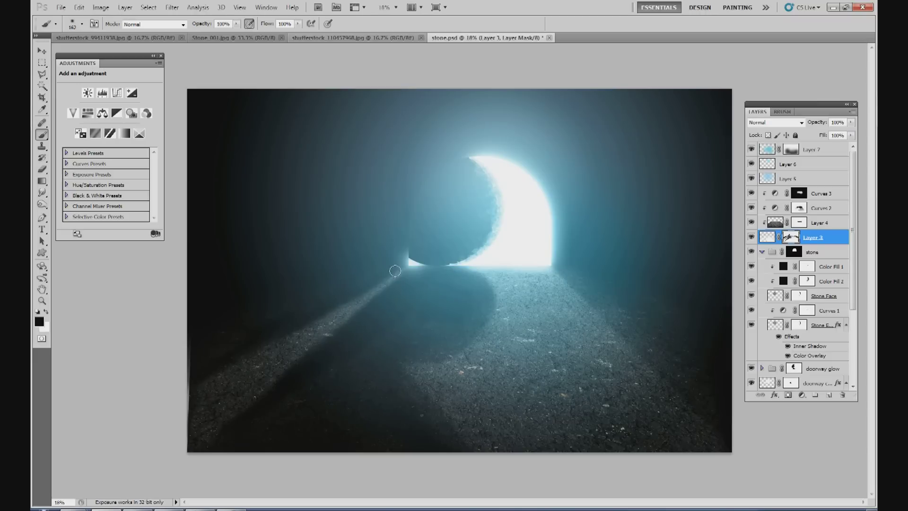
drag(388, 265, 374, 279)
mouse_move(320, 302)
mouse_down()
mouse_move(348, 290)
mouse_move(348, 316)
mouse_up()
Paint white on Layer 3's mask along the light streak with a larger soft brush at 43% opacity to soften its edges.
click(46, 311)
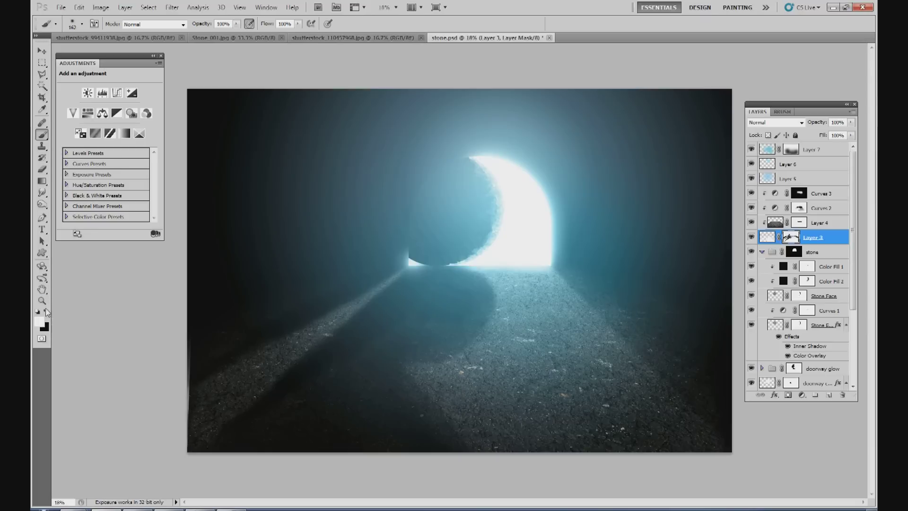
click(81, 26)
drag(109, 54, 116, 54)
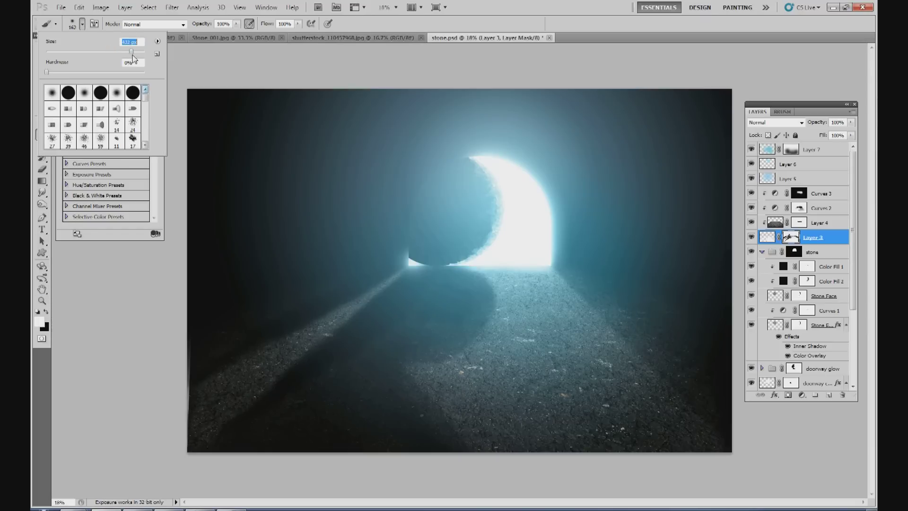
click(235, 25)
drag(209, 38, 207, 38)
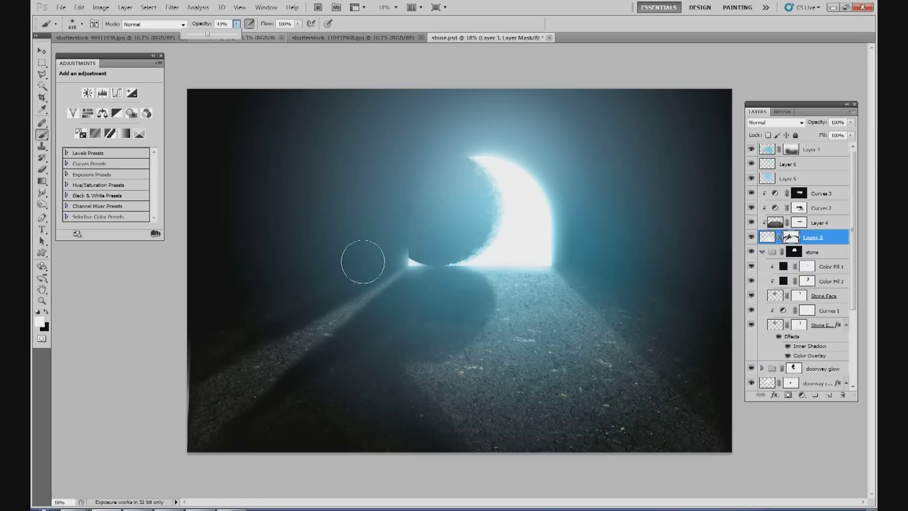
click(399, 284)
drag(402, 282, 347, 316)
mouse_move(386, 283)
mouse_down()
mouse_move(296, 326)
mouse_move(305, 331)
mouse_up()
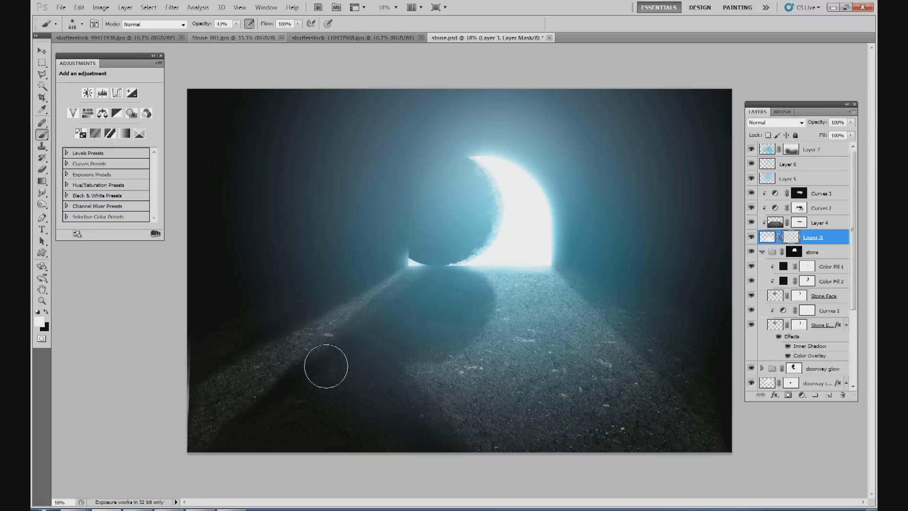
mouse_move(256, 395)
mouse_down()
mouse_move(300, 328)
mouse_move(284, 320)
mouse_up()
drag(386, 279, 424, 259)
drag(297, 364, 261, 392)
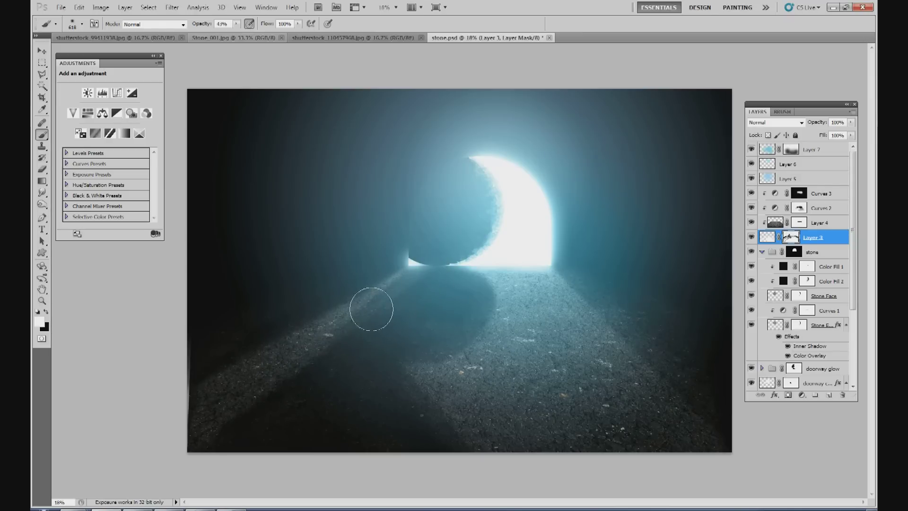
Switch to black and lightly paint Layer 3's mask at 43% opacity where the stone's shadow meets the light streak.
key(x)
drag(408, 293, 414, 288)
mouse_move(377, 315)
mouse_down()
mouse_move(390, 305)
mouse_move(349, 345)
mouse_move(422, 274)
mouse_move(397, 313)
mouse_move(412, 270)
mouse_up()
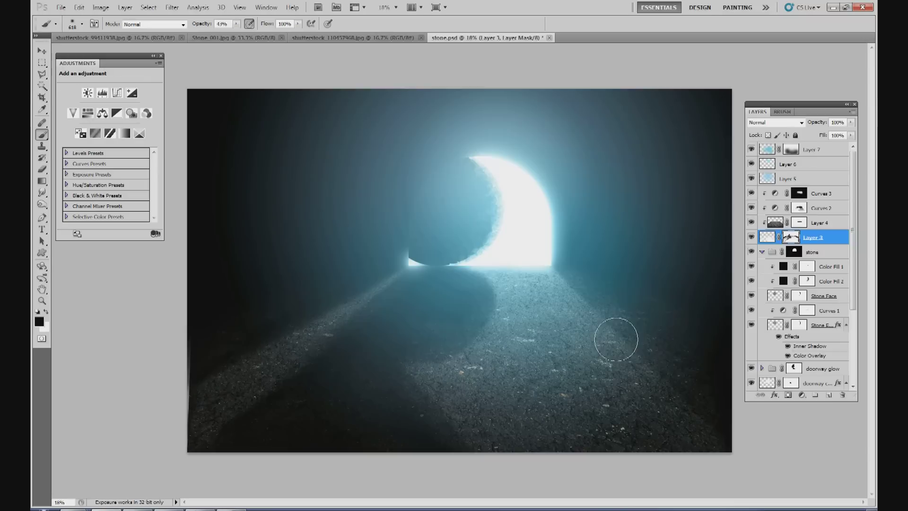
Add a new layer above Layer 7 and fill it with black.
click(827, 207)
click(830, 150)
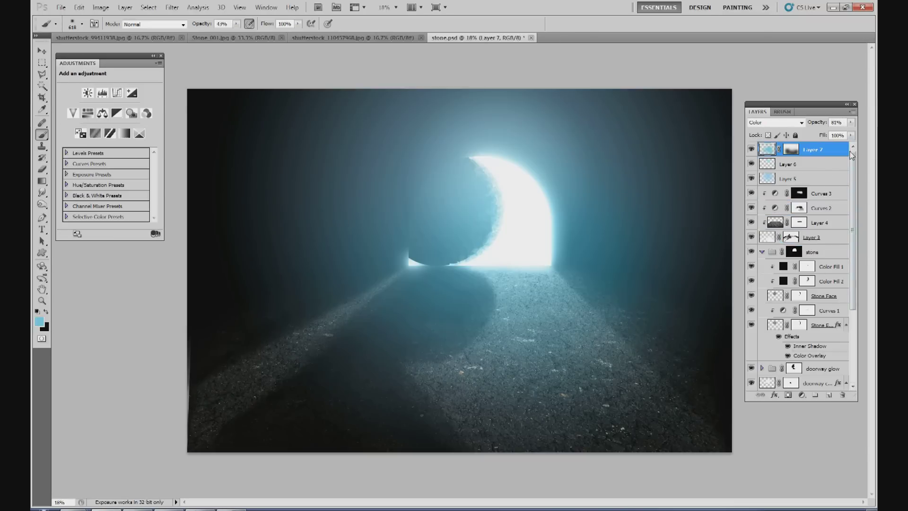
click(829, 395)
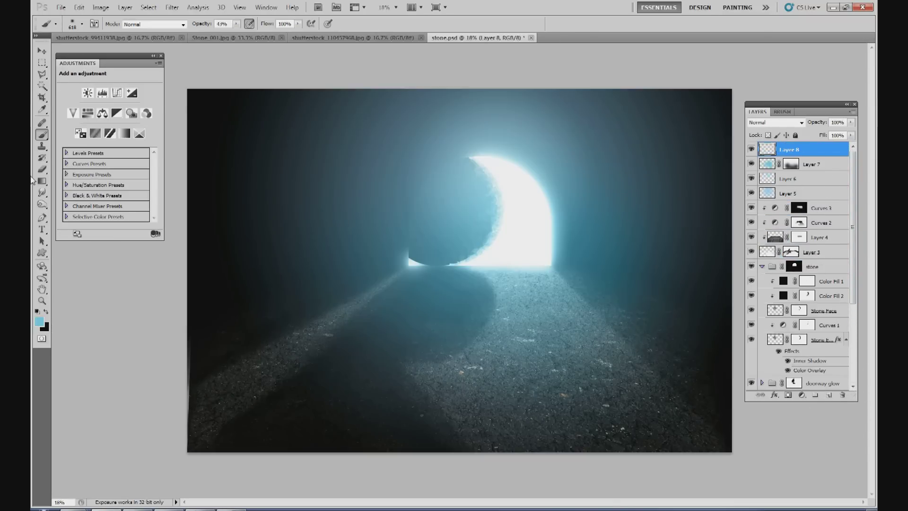
drag(41, 181, 76, 193)
click(45, 312)
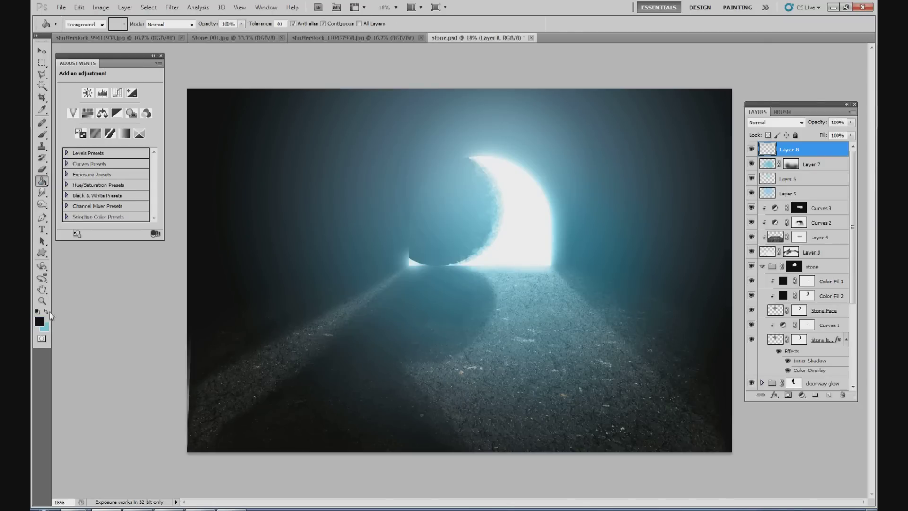
key(alt+BackSpace)
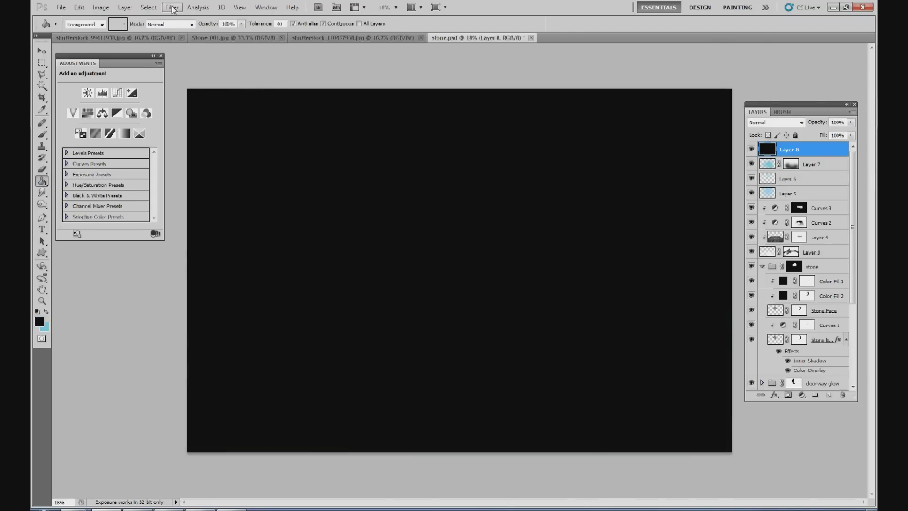
Render a 105mm Prime lens flare at 123% brightness slightly off-centre on the black layer.
click(171, 7)
mouse_move(231, 147)
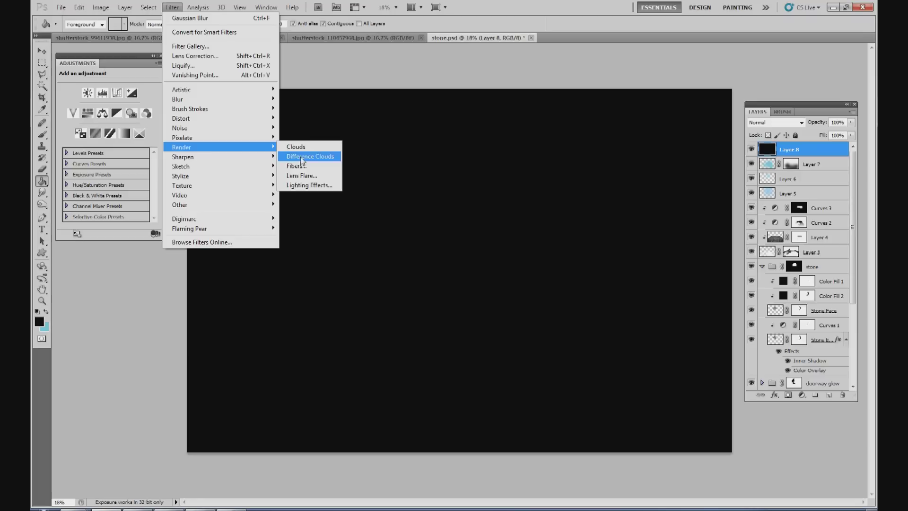
click(306, 180)
click(398, 277)
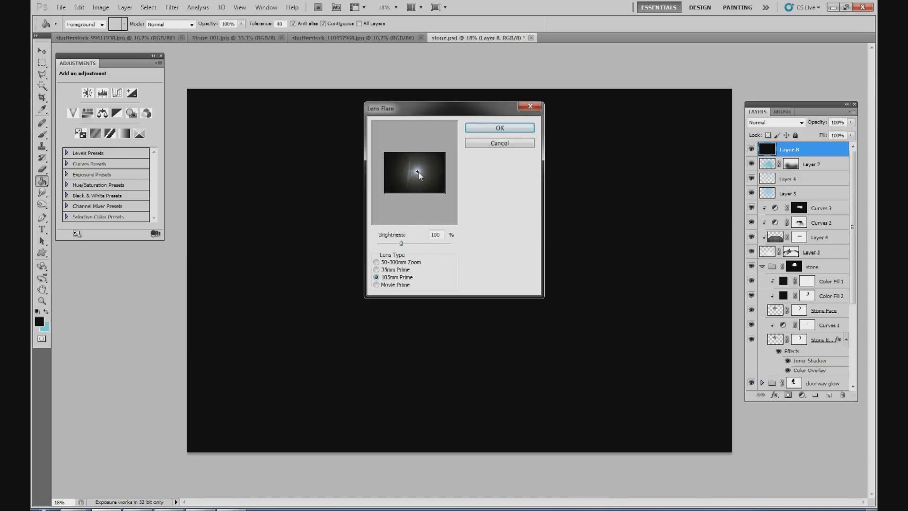
drag(401, 243, 408, 248)
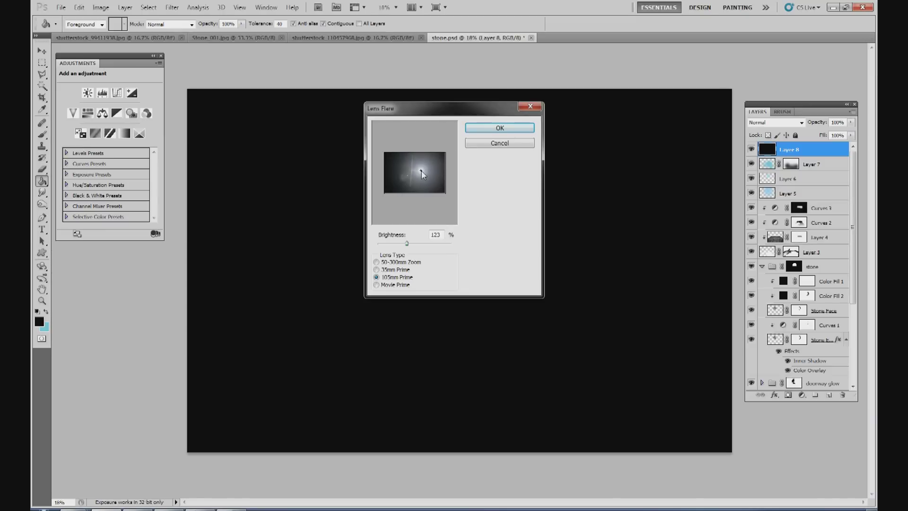
click(496, 128)
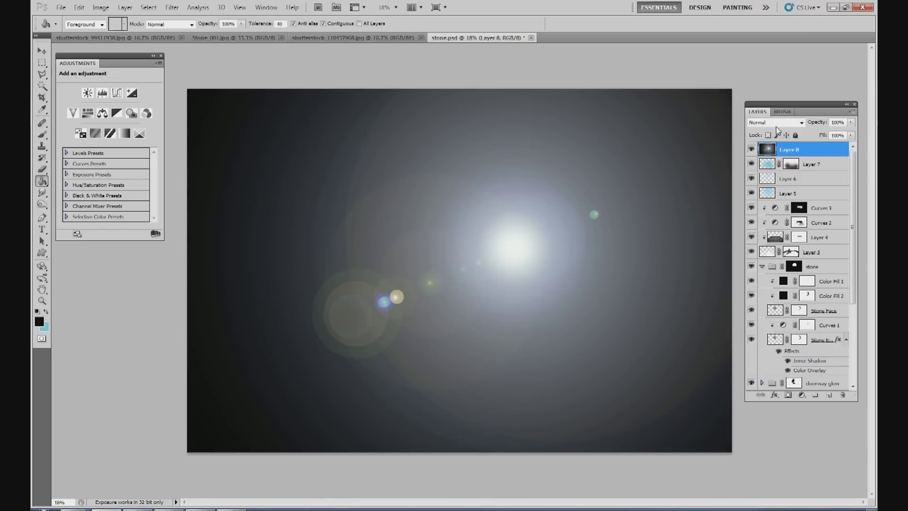
Try Screen blending on the flare layer with the flare moved towards the doorway's top, and undo back to the black fill.
click(775, 124)
click(766, 215)
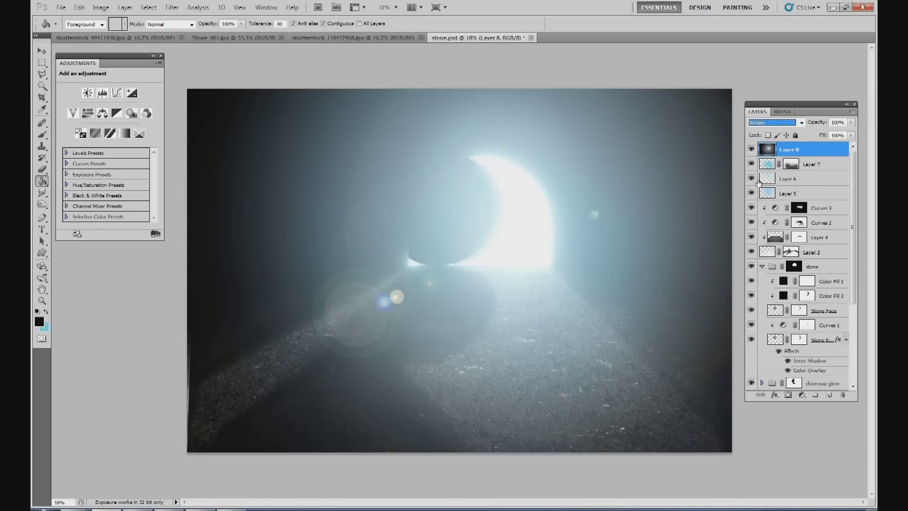
click(48, 51)
drag(466, 229, 424, 171)
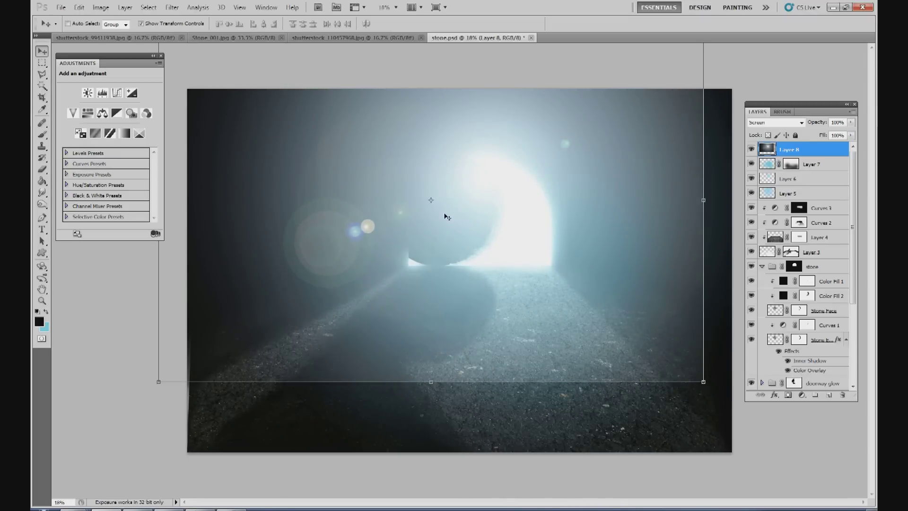
key(ctrl+alt+z)
key(ctrl+alt+z)
key(ctrl+alt+z)
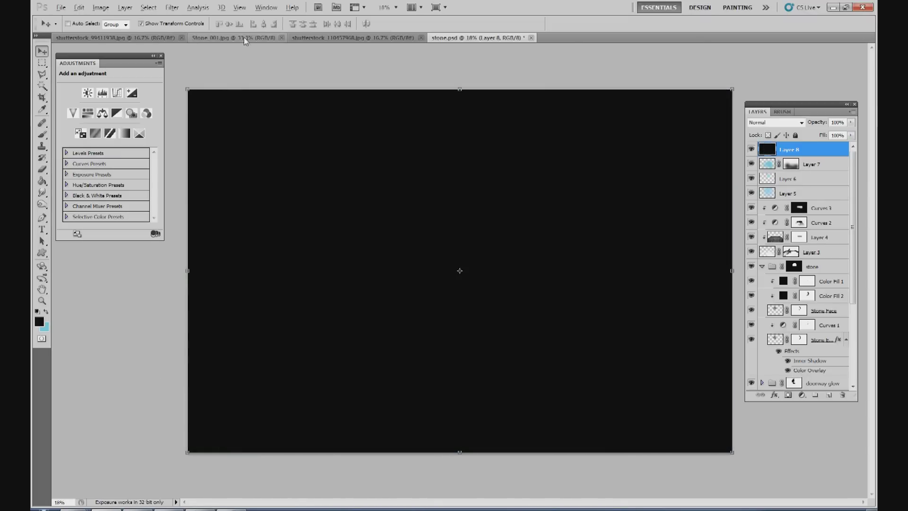
Render a 105mm Prime lens flare at 117% brightness on the black layer, centred slightly above the middle of the image.
click(172, 7)
mouse_move(258, 147)
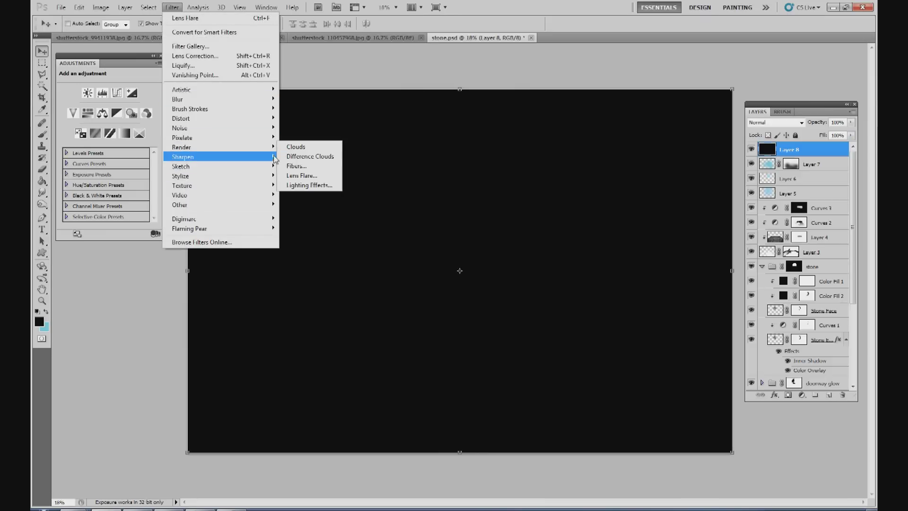
click(291, 176)
click(417, 168)
drag(407, 243, 405, 244)
click(490, 132)
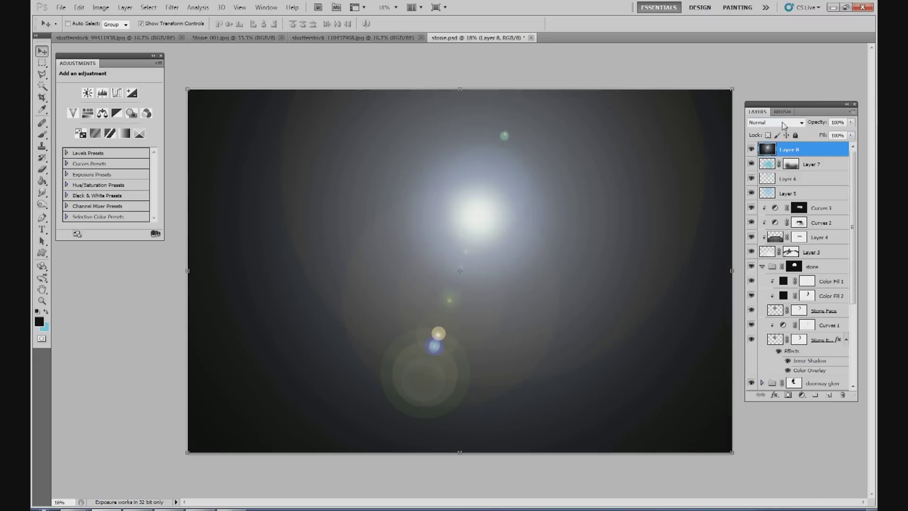
Try Screen blending on the second flare version and undo back to the black fill.
click(786, 124)
click(755, 212)
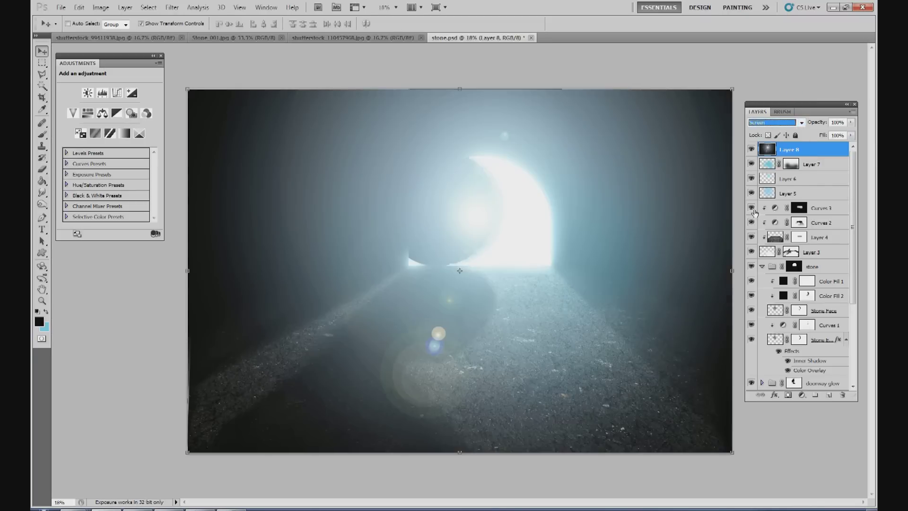
key(ctrl+alt+z)
key(ctrl+alt+z)
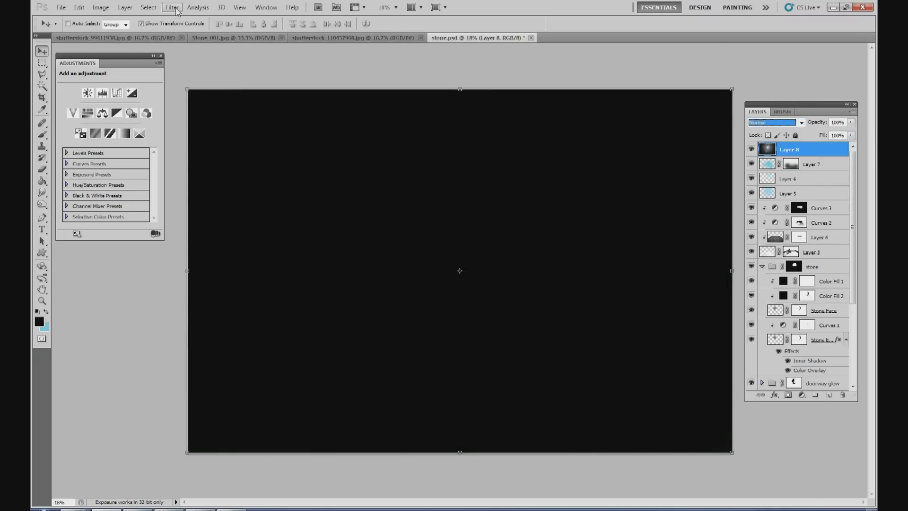
Render another 105mm Prime lens flare nearer the top of the doorway and set its layer to Screen blending.
click(176, 8)
mouse_move(172, 7)
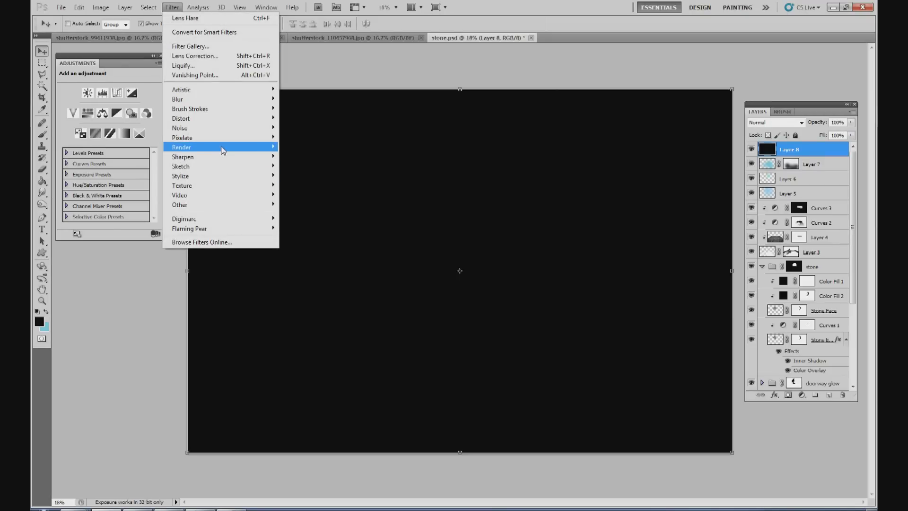
mouse_move(227, 147)
click(293, 180)
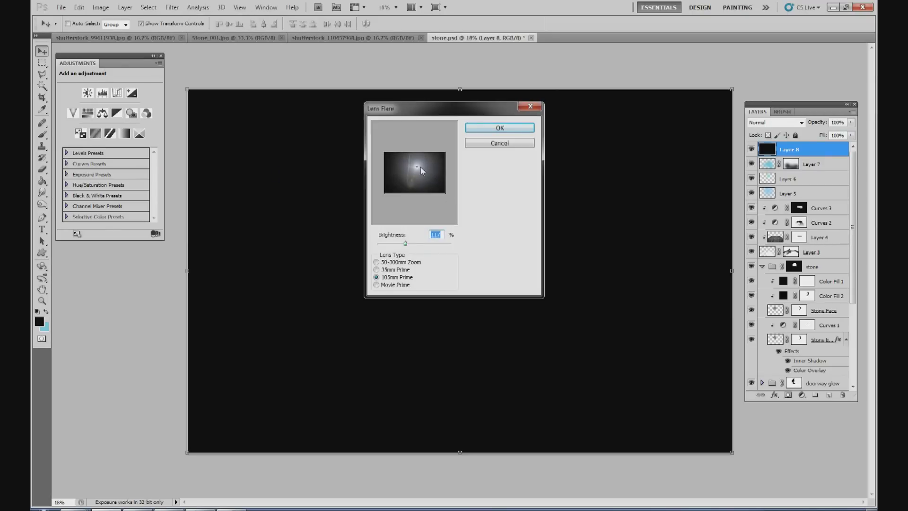
click(498, 128)
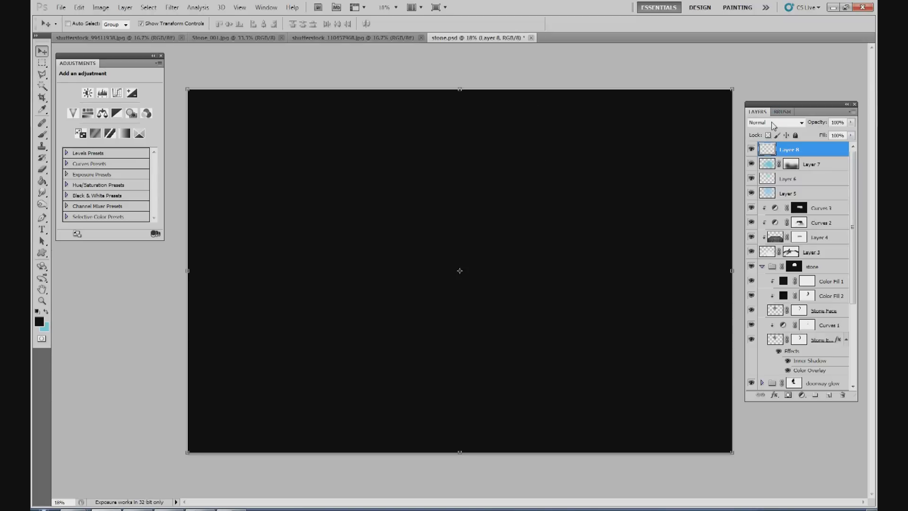
click(776, 122)
click(759, 211)
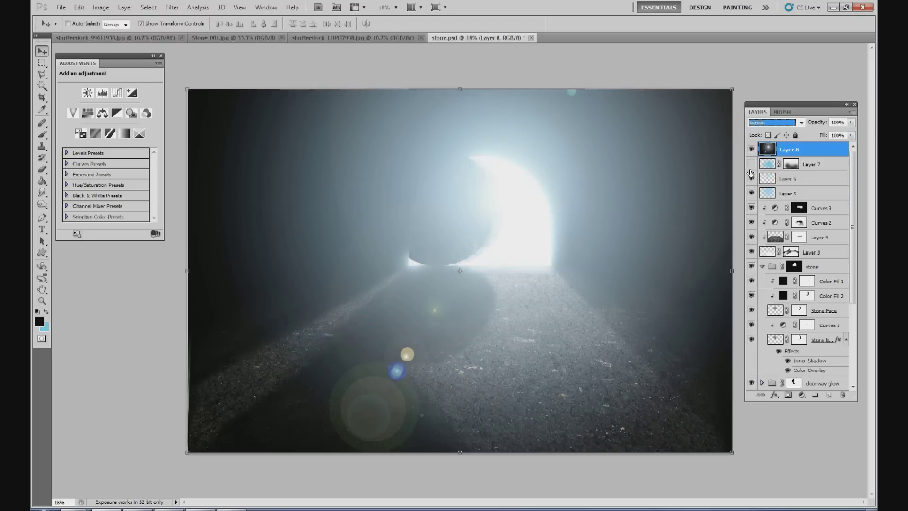
Compare the image with and without Layer 5 and lower that layer's opacity to 65%.
click(752, 193)
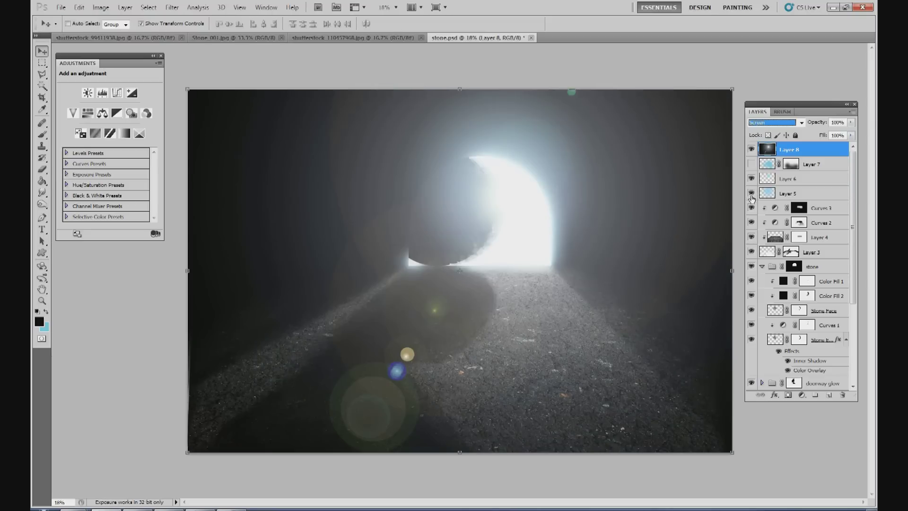
click(752, 193)
click(784, 194)
drag(850, 122, 841, 135)
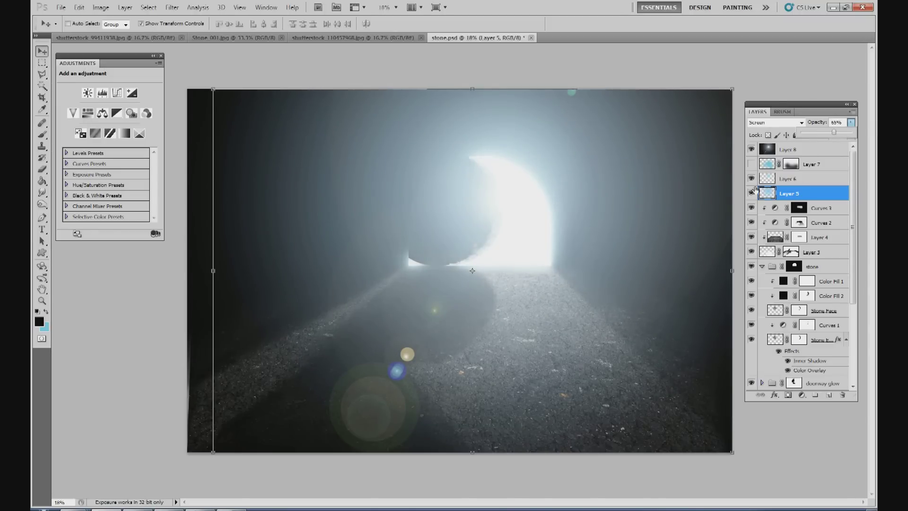
Compare the image with and without the lens flare layer and lower the flare's opacity to 78%.
click(752, 149)
click(752, 149)
click(789, 149)
drag(852, 123, 843, 136)
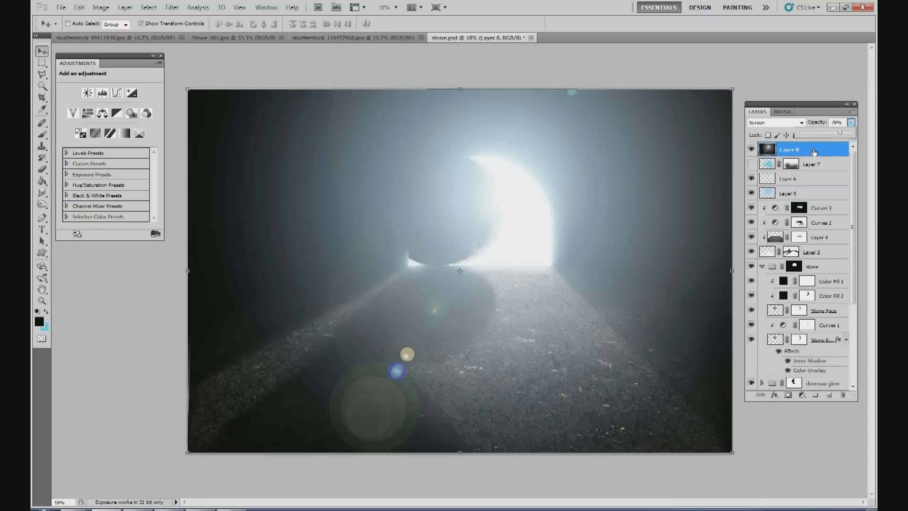
click(810, 156)
click(785, 192)
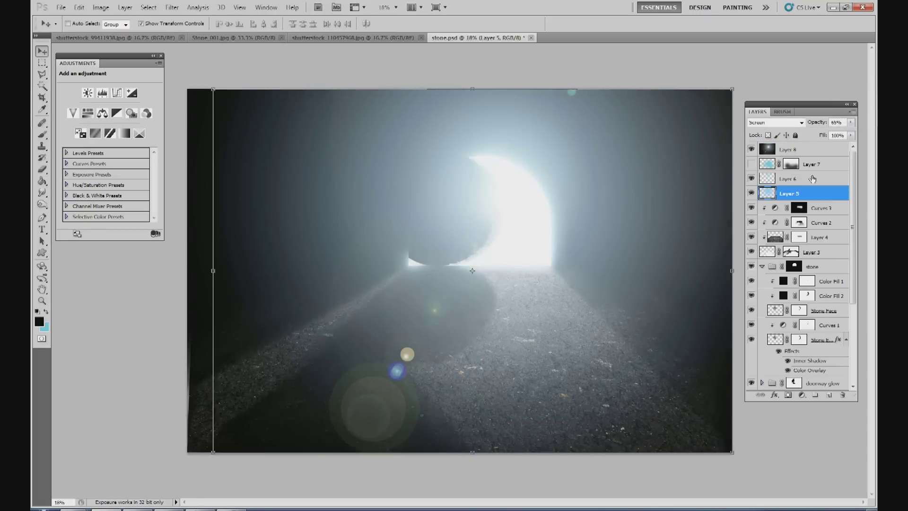
Delete the lens flare layer and add a new empty layer at the top of the stack.
click(810, 151)
key(Delete)
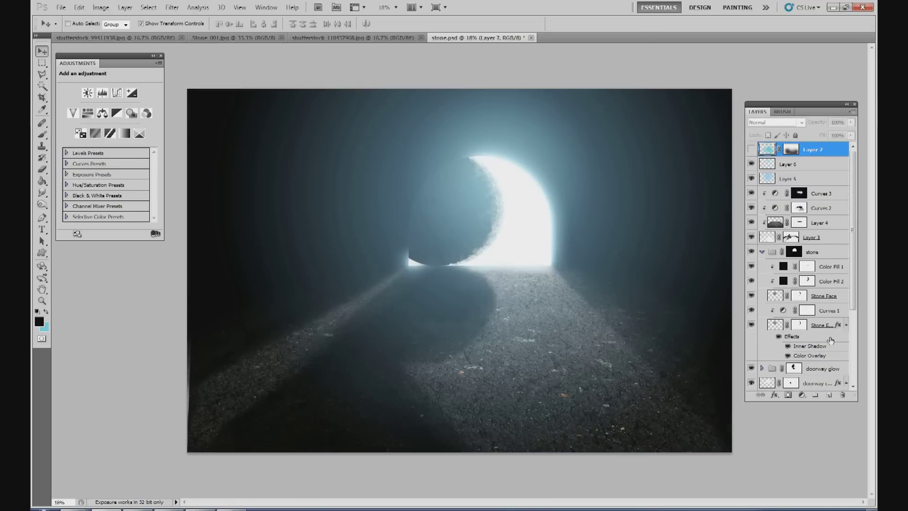
click(830, 395)
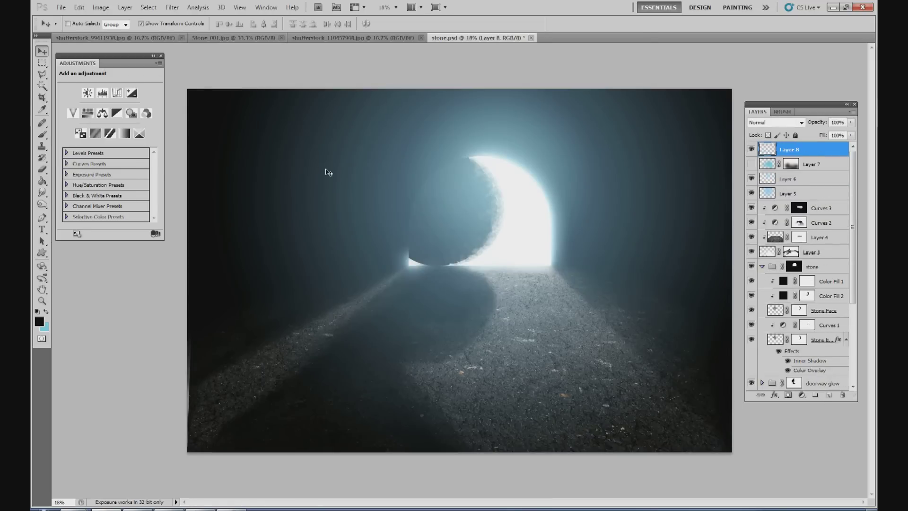
Fill the empty Layer 8 with black.
click(47, 180)
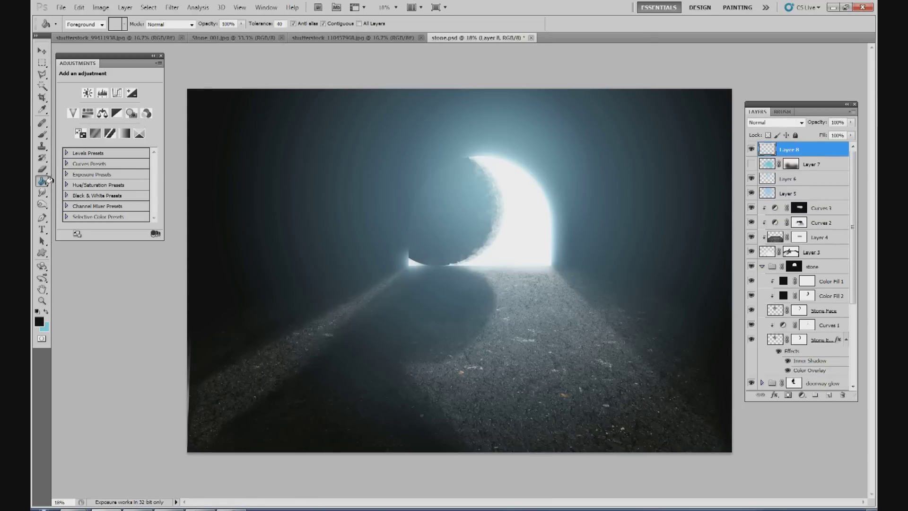
key(alt+BackSpace)
Try a 105mm Prime lens flare at 97% brightness near the top of the doorway with Screen blending, and undo it.
click(172, 7)
mouse_move(226, 147)
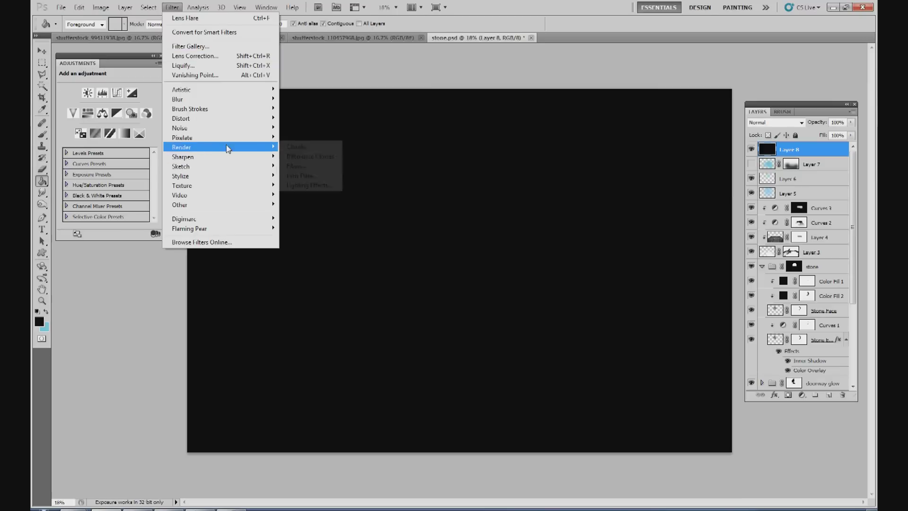
click(284, 175)
drag(403, 242, 399, 244)
click(501, 143)
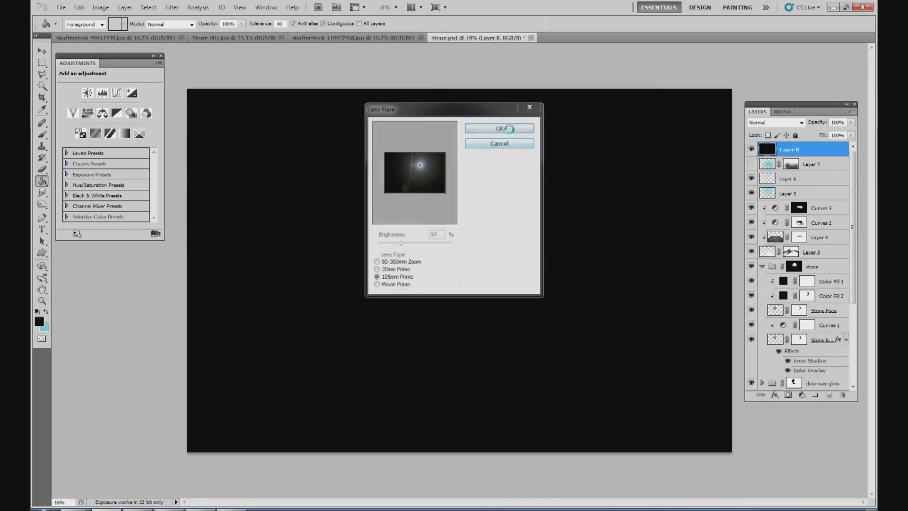
click(775, 122)
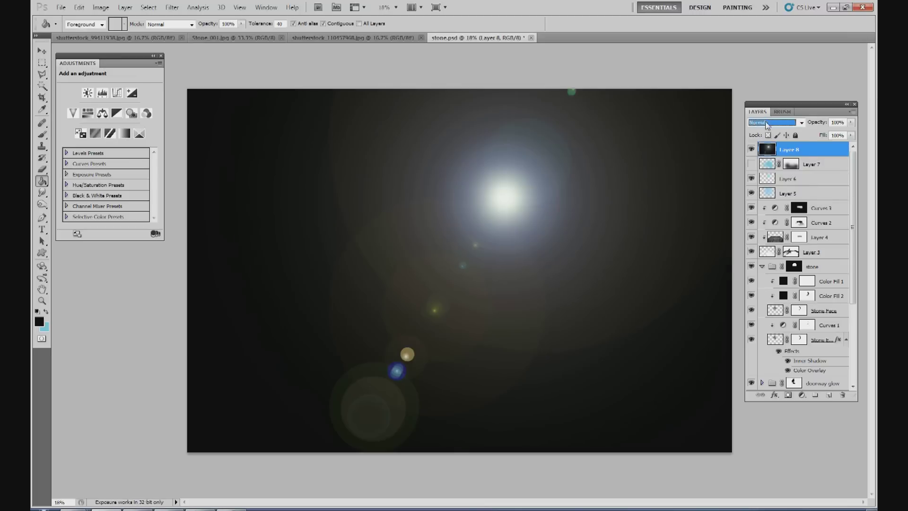
click(757, 213)
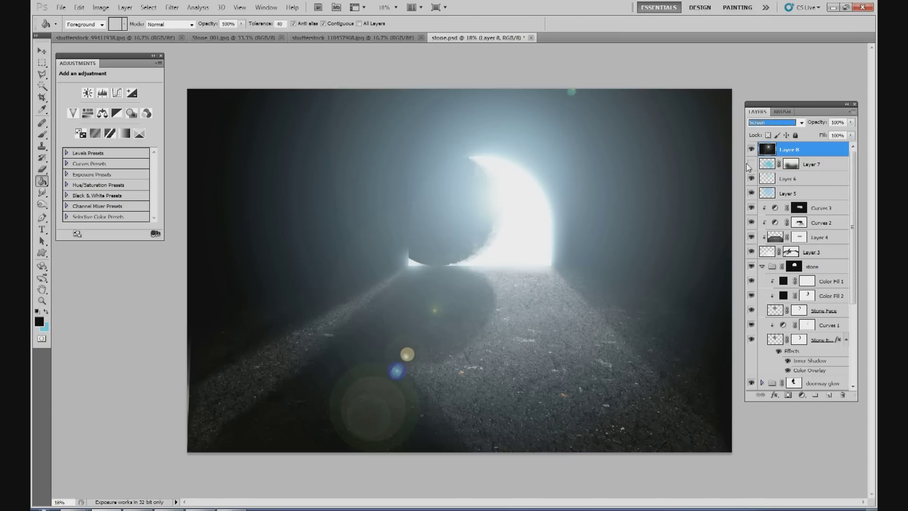
key(ctrl+z)
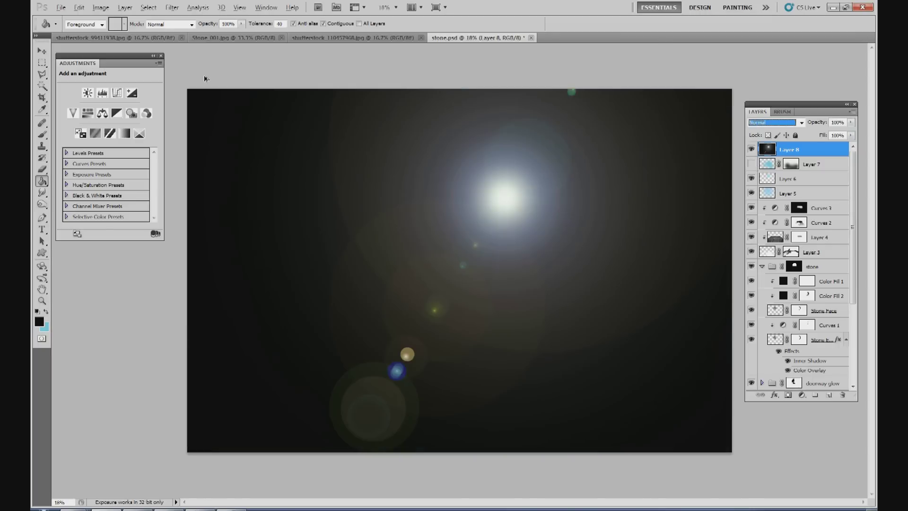
key(ctrl+alt+z)
Render a slightly dimmer 105mm Prime lens flare at the doorway's right edge on Layer 8 and set the layer to Screen blending.
click(172, 7)
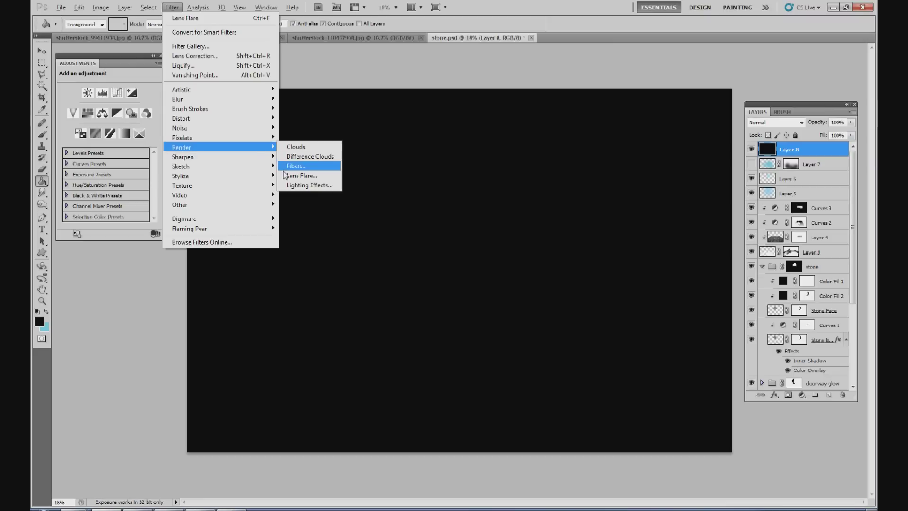
click(332, 178)
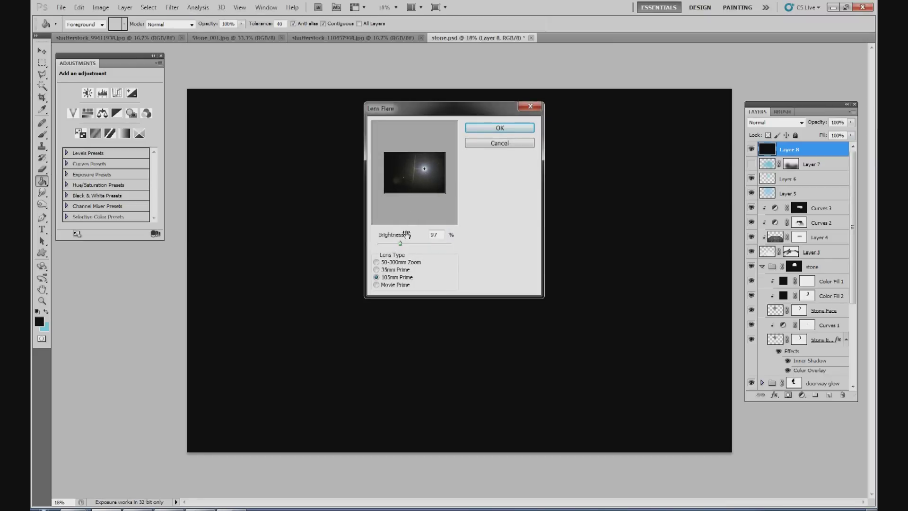
drag(400, 244, 397, 244)
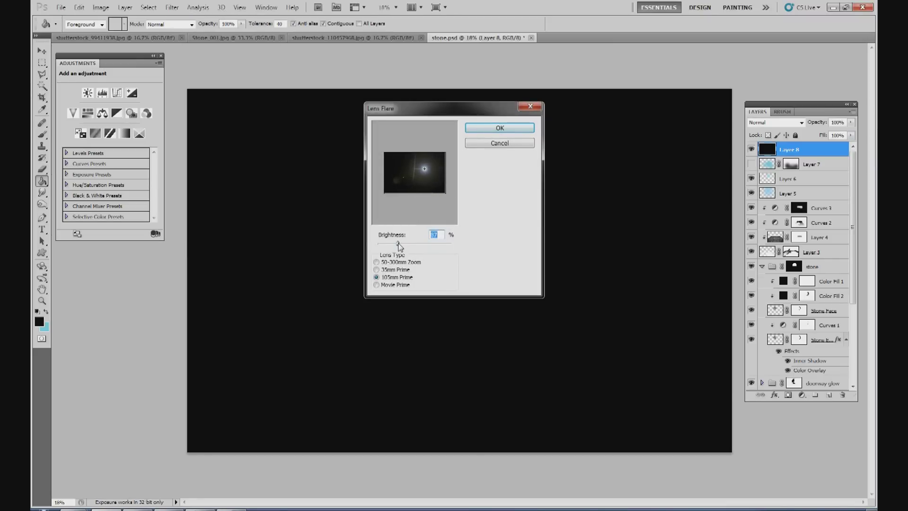
click(482, 128)
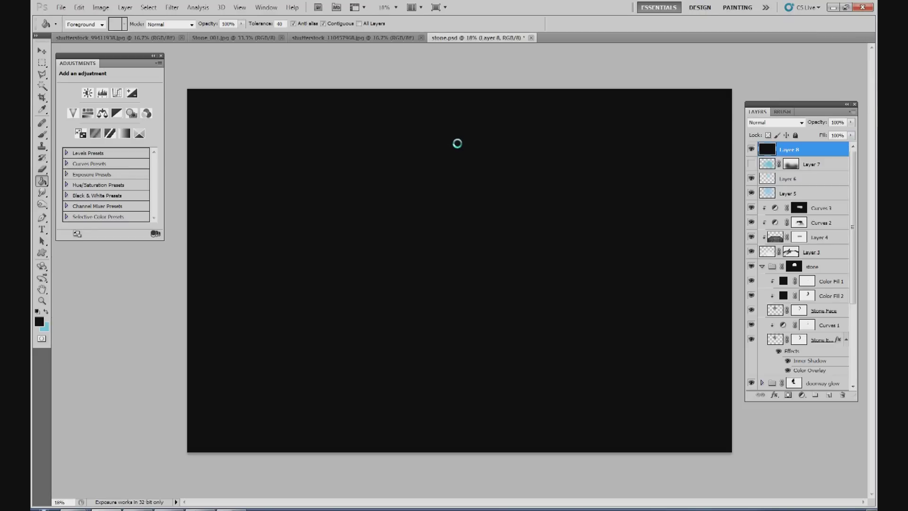
click(763, 122)
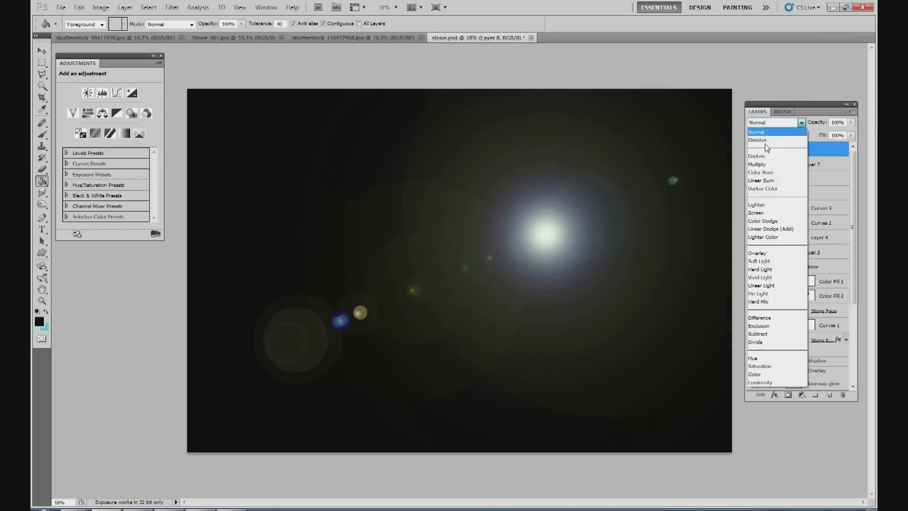
click(766, 208)
Move the lens flare up and left onto the crescent's upper tip and hide it with a black layer mask.
key(v)
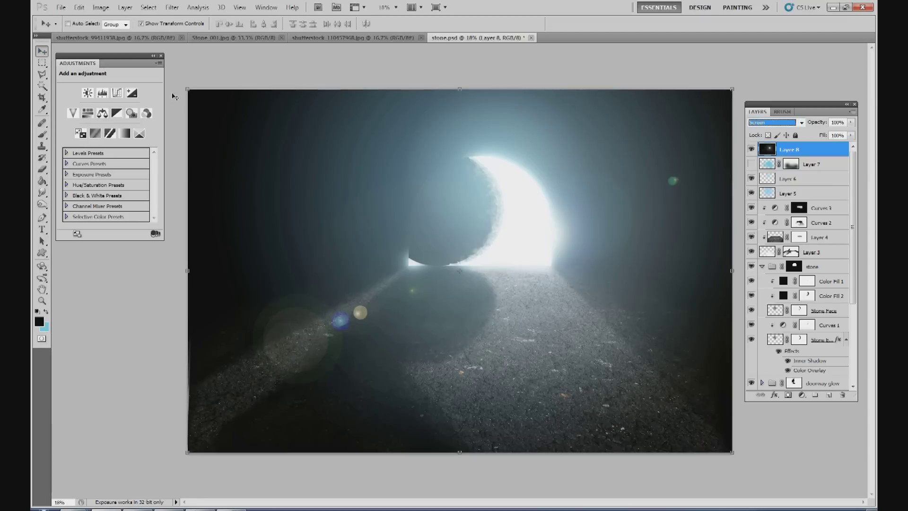
mouse_move(561, 194)
mouse_down()
mouse_move(506, 175)
mouse_move(496, 161)
mouse_move(502, 153)
mouse_up()
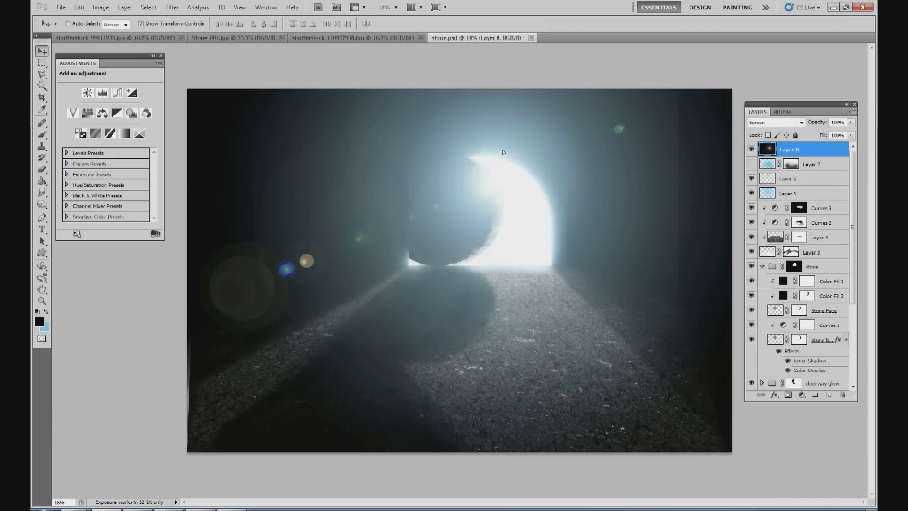
key(ctrl+t)
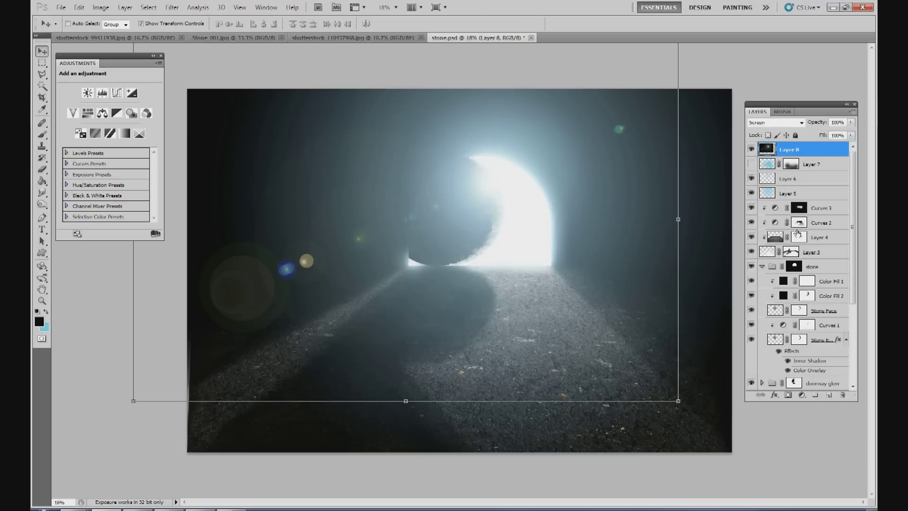
click(809, 396)
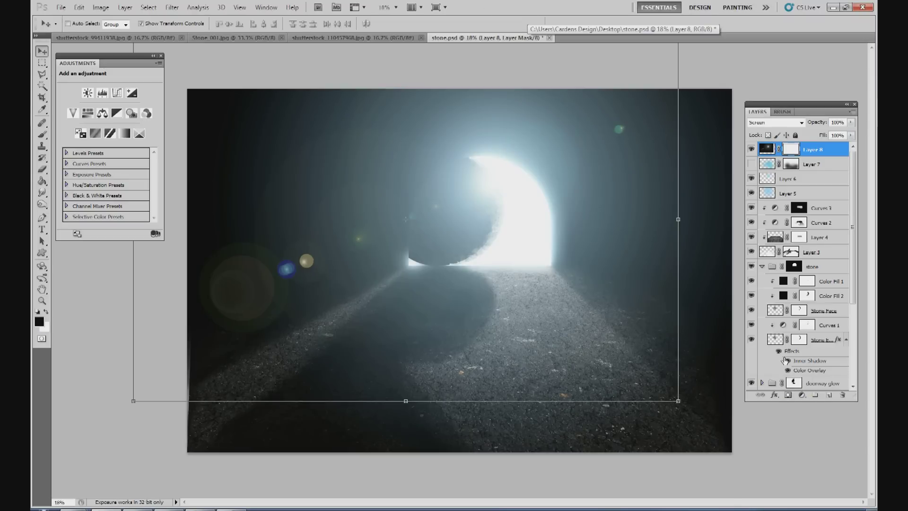
key(ctrl+i)
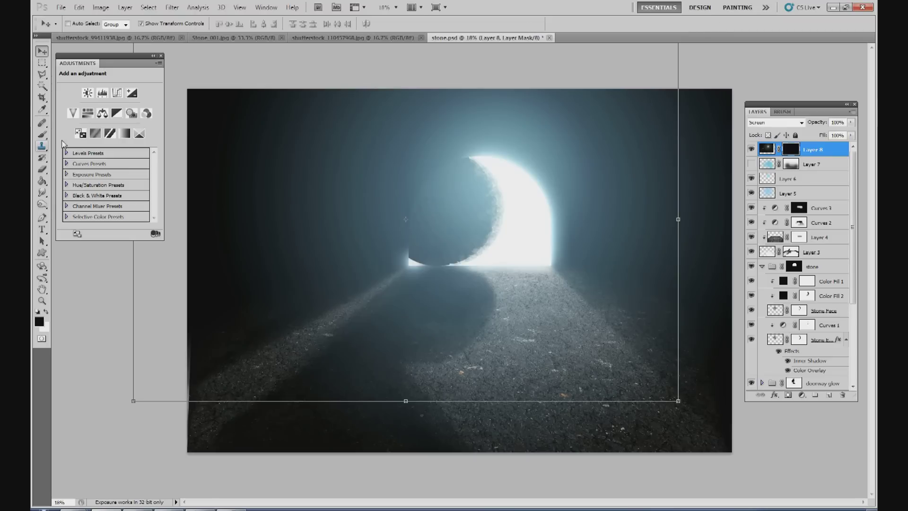
Reveal the flare around the doorway and its small spots by painting the mask white with a 2500 px brush at 100% opacity.
click(42, 134)
click(46, 312)
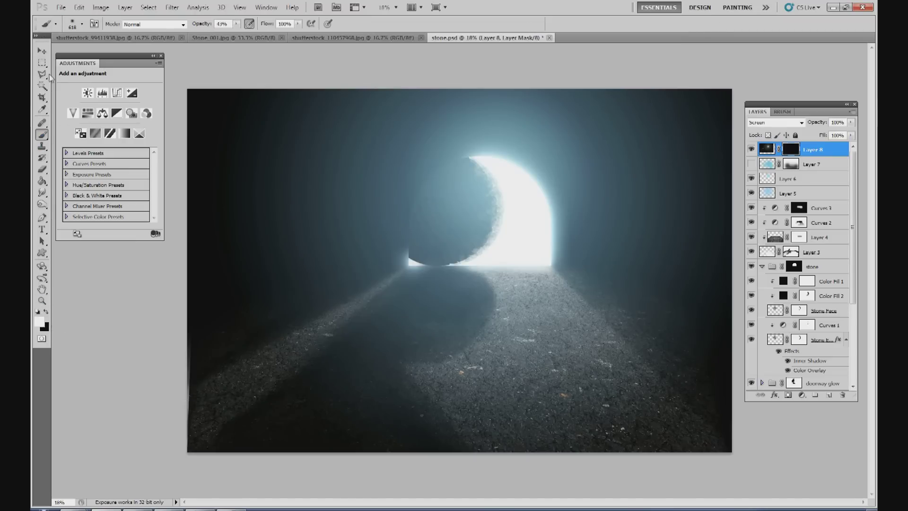
click(81, 26)
drag(135, 53, 193, 44)
click(236, 24)
drag(268, 38, 279, 39)
click(497, 180)
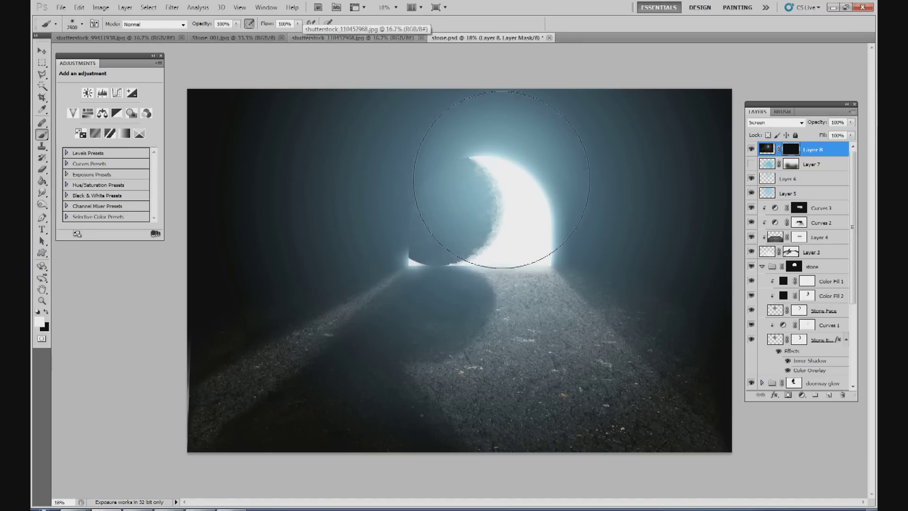
click(498, 179)
mouse_move(498, 179)
mouse_down()
mouse_move(508, 185)
mouse_move(498, 179)
mouse_up()
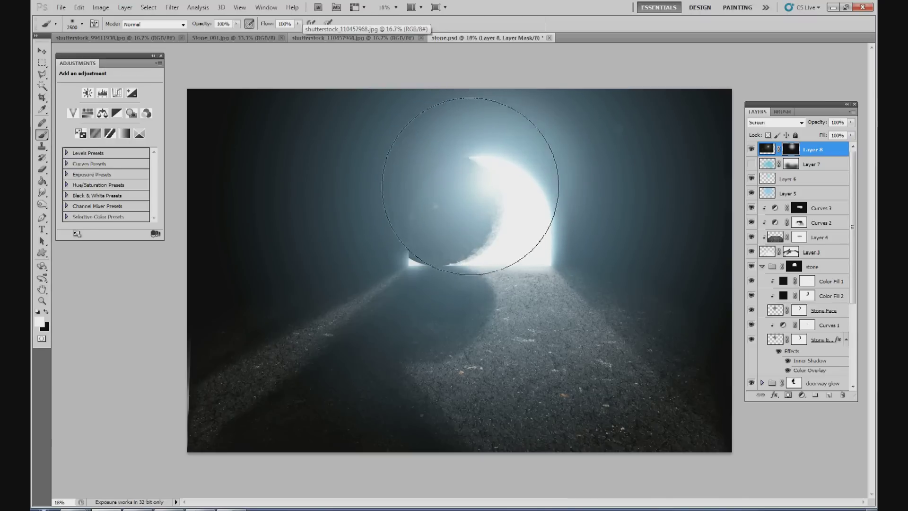
mouse_move(446, 201)
mouse_down()
mouse_move(385, 203)
mouse_move(344, 239)
mouse_move(532, 192)
mouse_move(487, 169)
mouse_move(458, 174)
mouse_up()
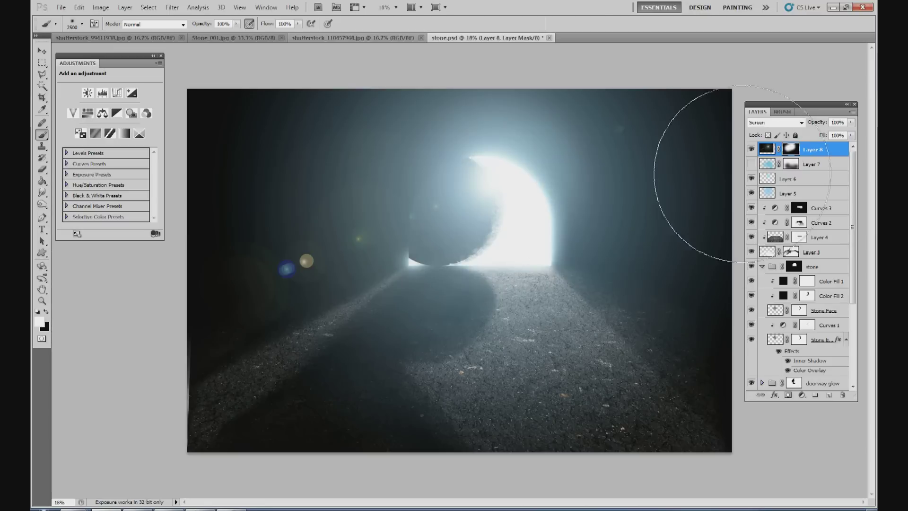
Add a colorized Hue/Saturation adjustment clipped to Layer 8, with hue 194 and saturation 35.
click(767, 150)
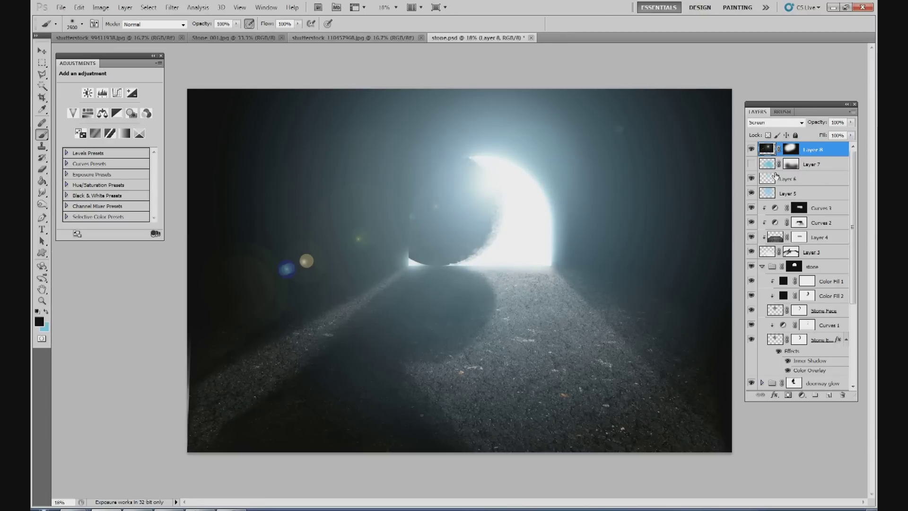
mouse_move(116, 37)
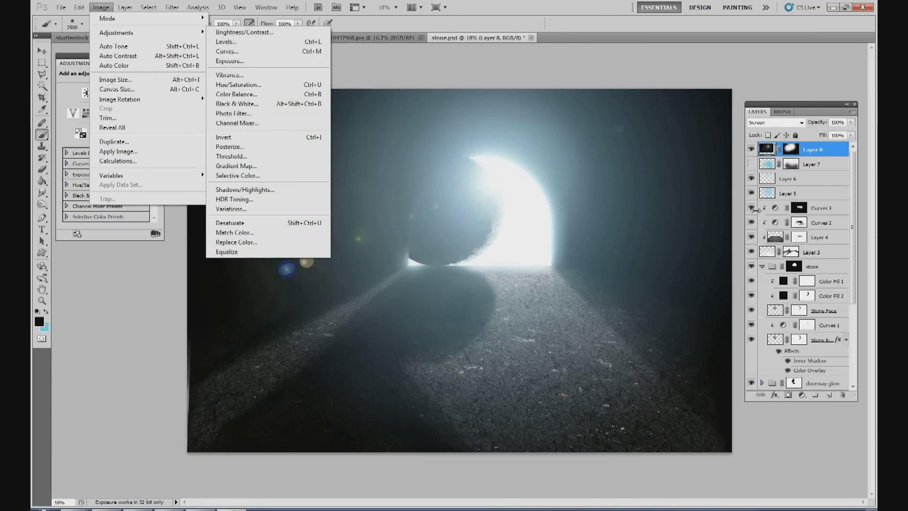
click(771, 245)
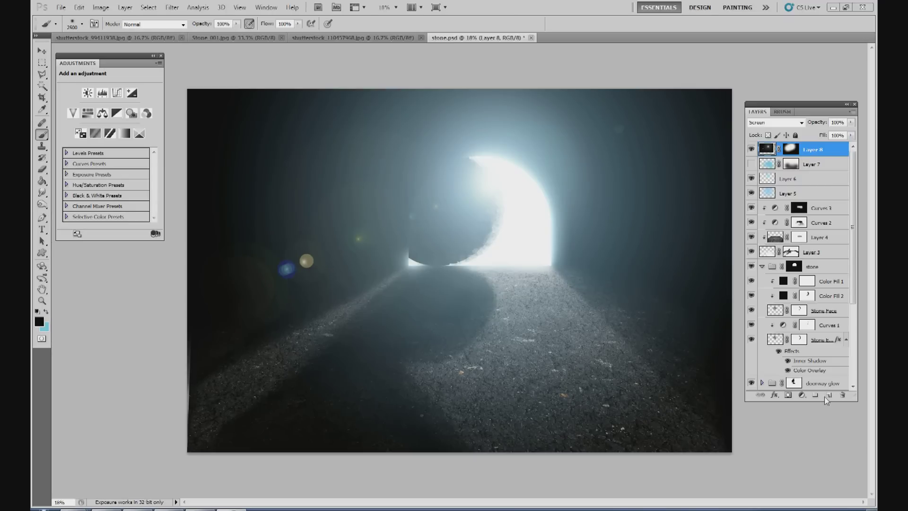
click(801, 395)
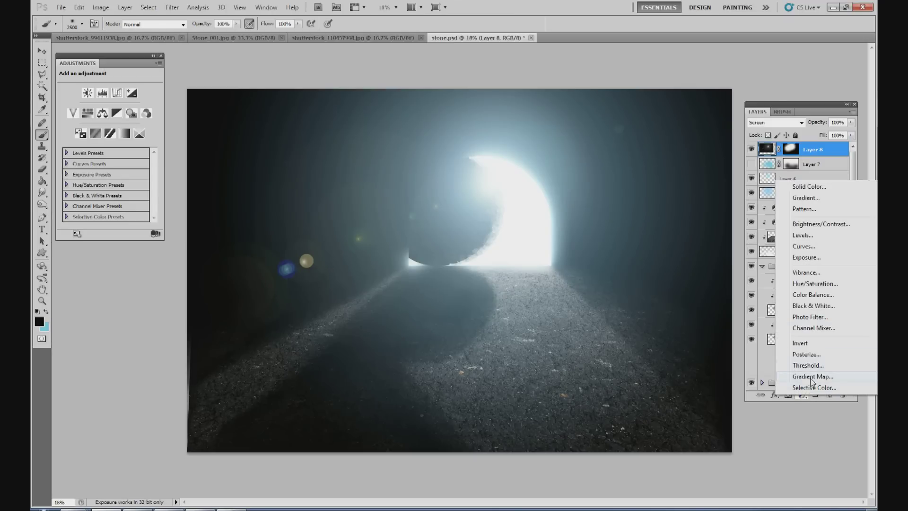
click(830, 284)
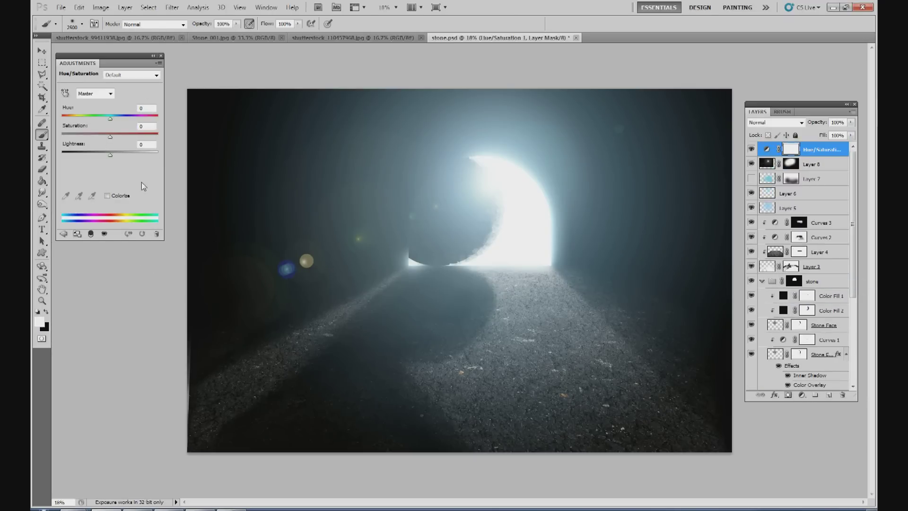
click(128, 200)
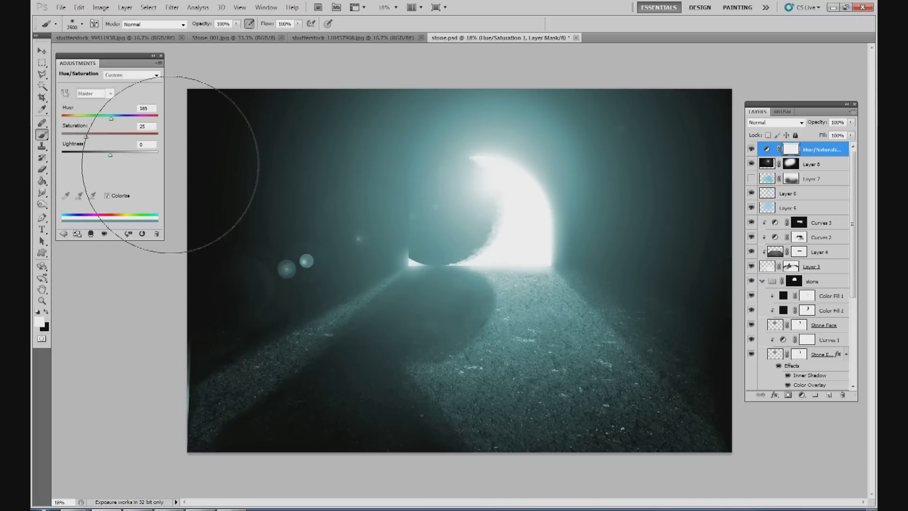
key(ctrl+alt+g)
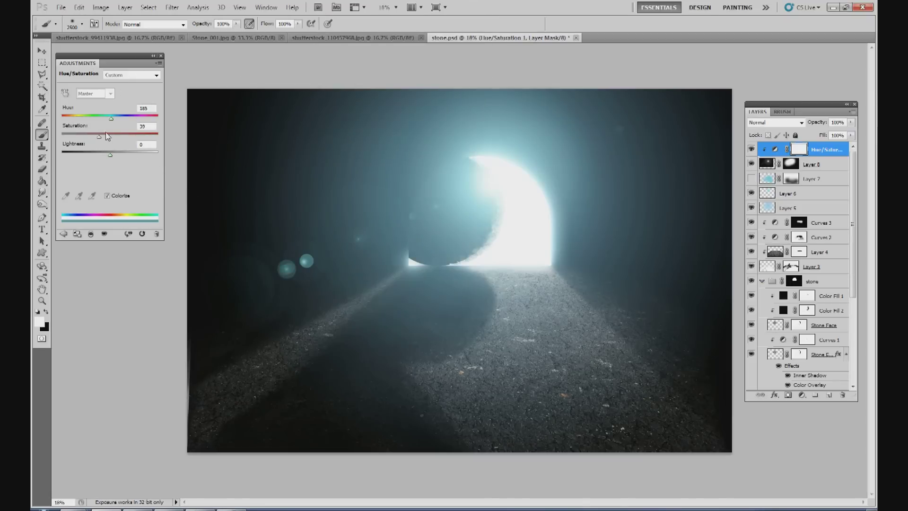
drag(113, 120, 117, 121)
Compare the flare with and without its Hue/Saturation tint and make Layer 7 visible again.
click(751, 149)
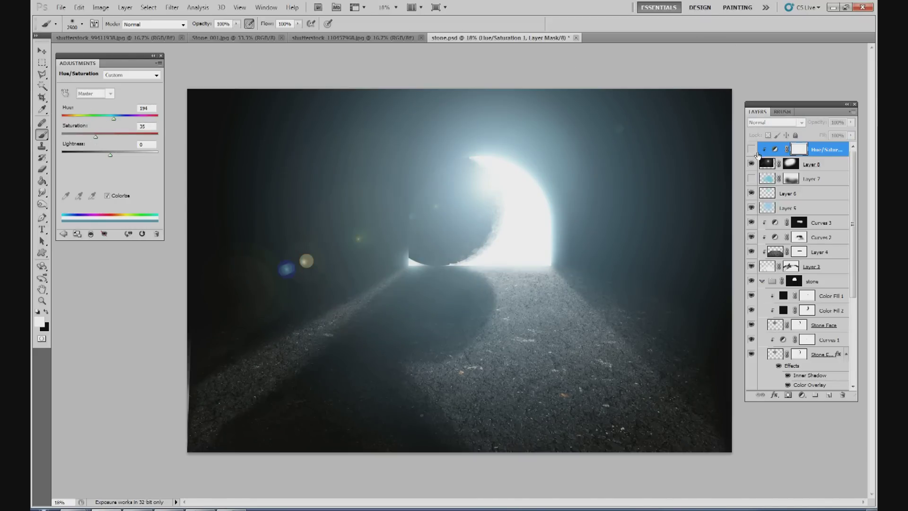
click(752, 149)
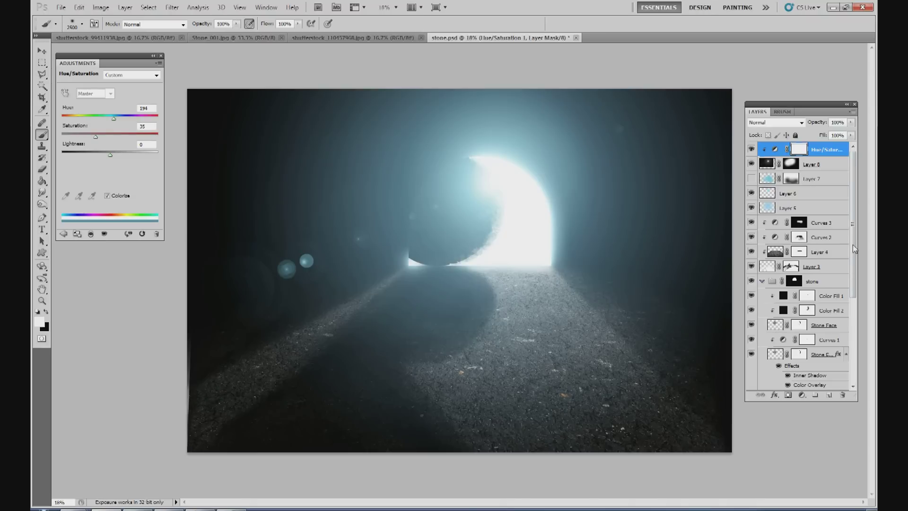
click(232, 509)
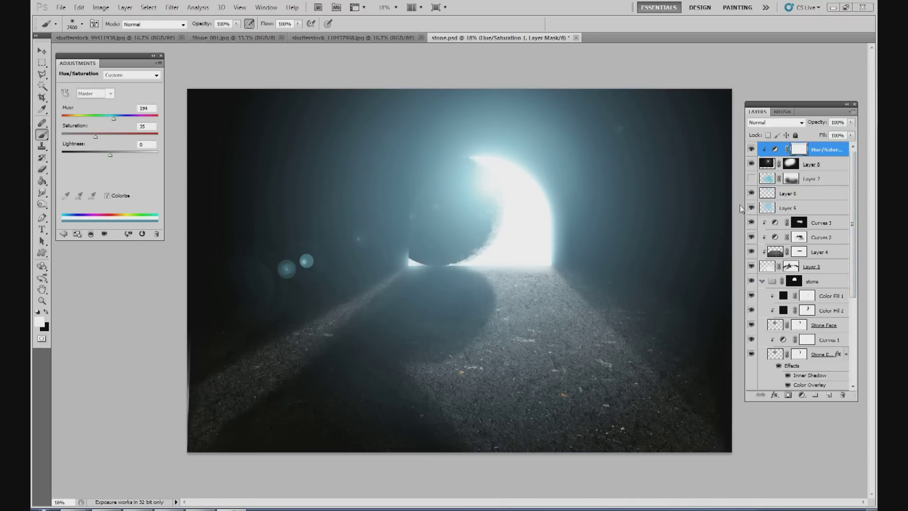
click(751, 178)
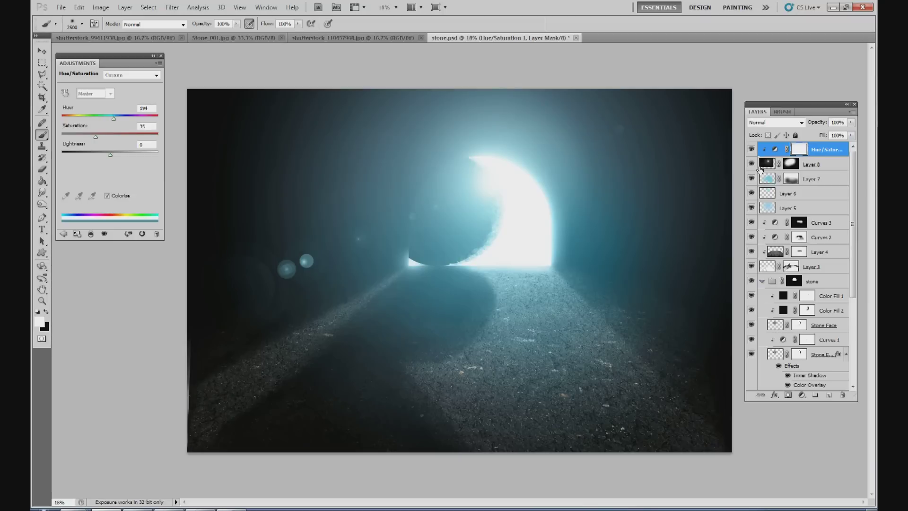
Add a black solid color fill clipped above Layer 4 and lower its opacity to 49%.
scroll(849, 221, down, 2)
click(841, 229)
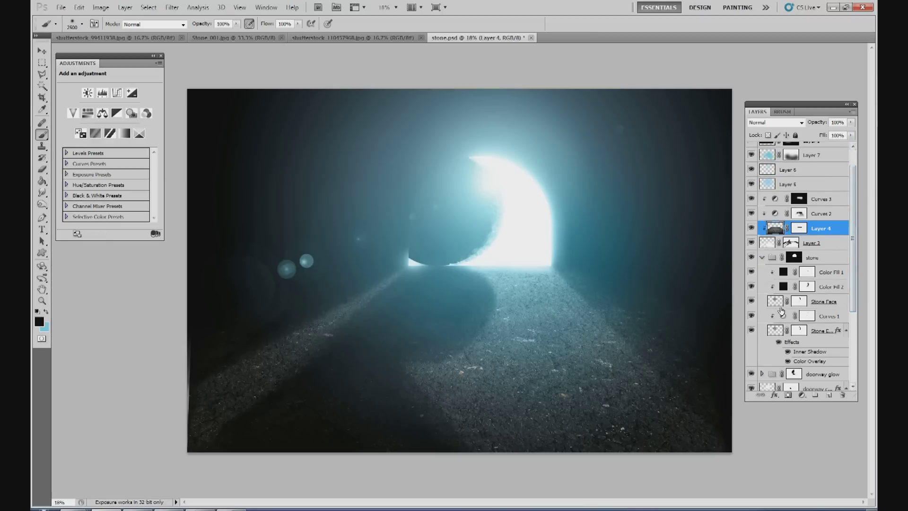
click(803, 395)
click(804, 185)
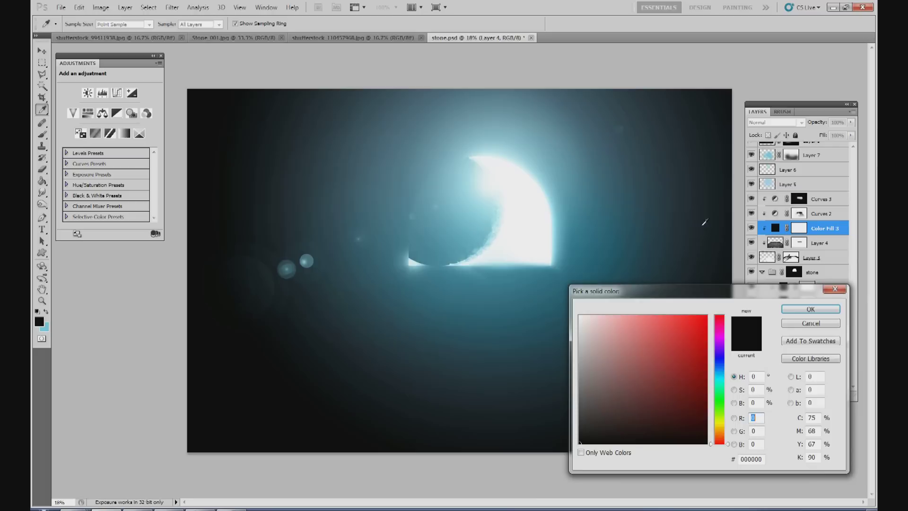
click(781, 310)
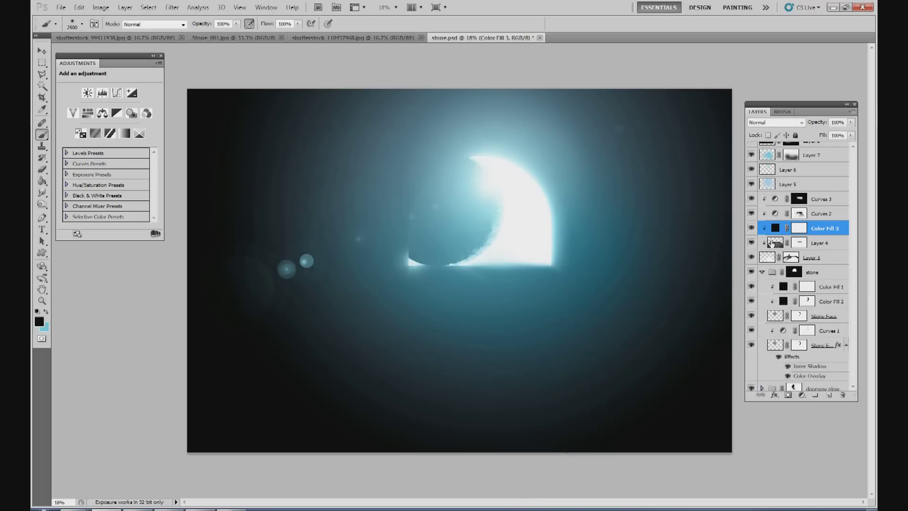
click(850, 123)
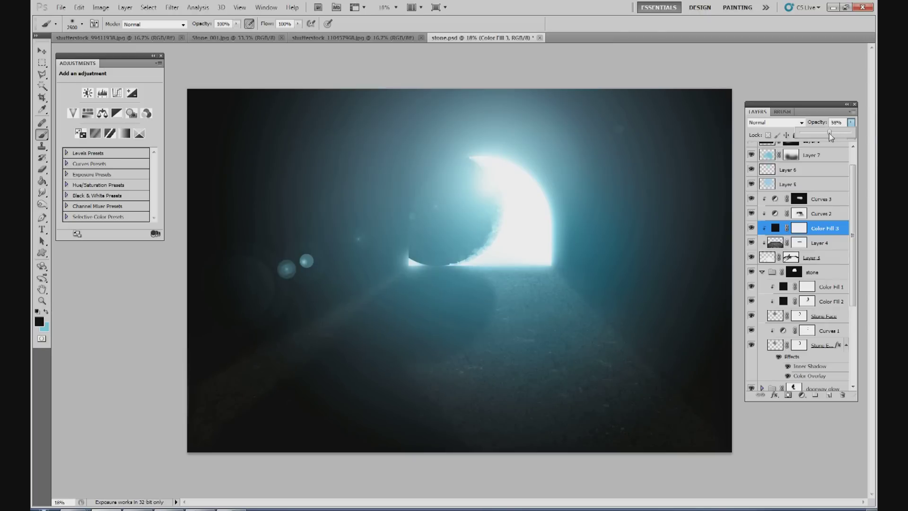
drag(828, 136, 824, 135)
Paint black with a smaller soft brush on the new color fill's mask to bring back the lit floor around the doorway's base.
click(799, 228)
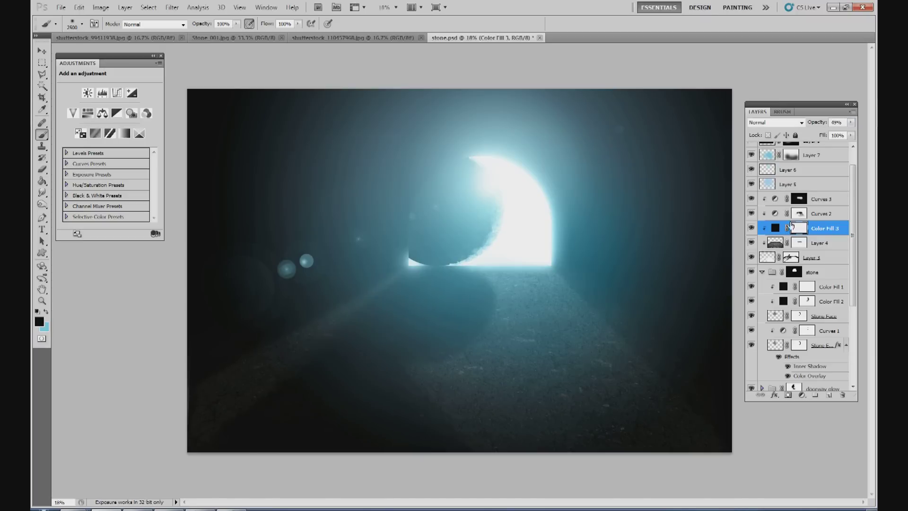
key(x)
click(46, 311)
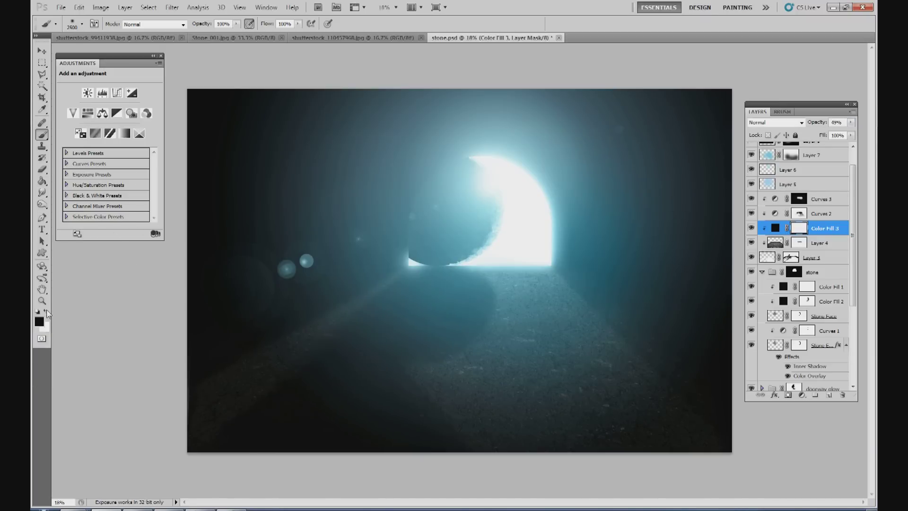
click(82, 23)
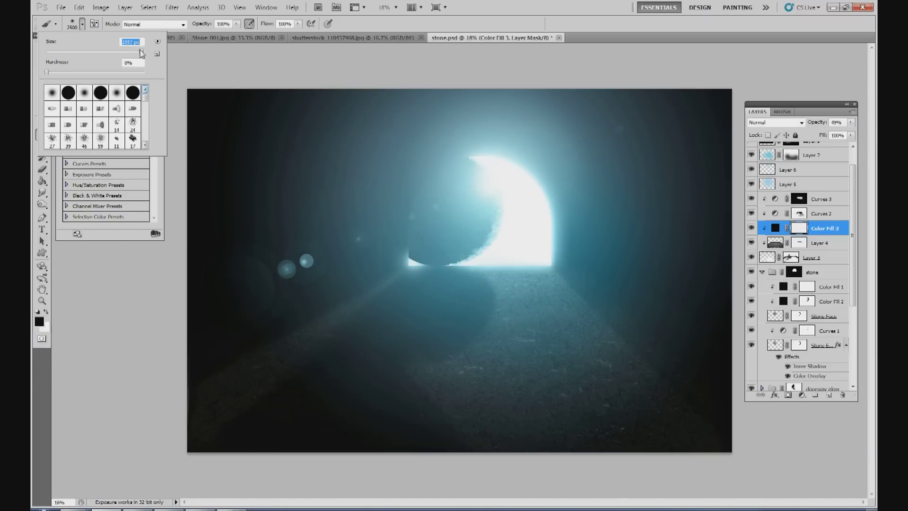
click(539, 236)
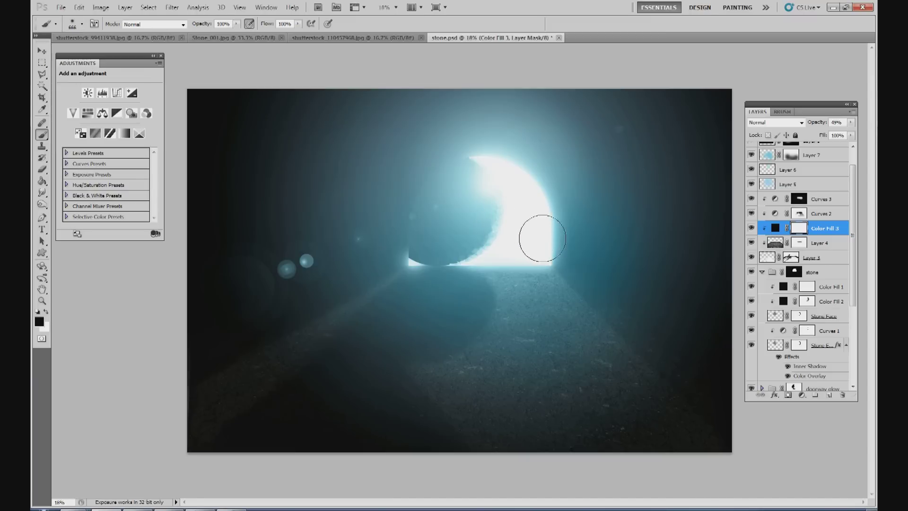
mouse_move(550, 254)
mouse_down()
mouse_move(413, 261)
mouse_move(351, 300)
mouse_up()
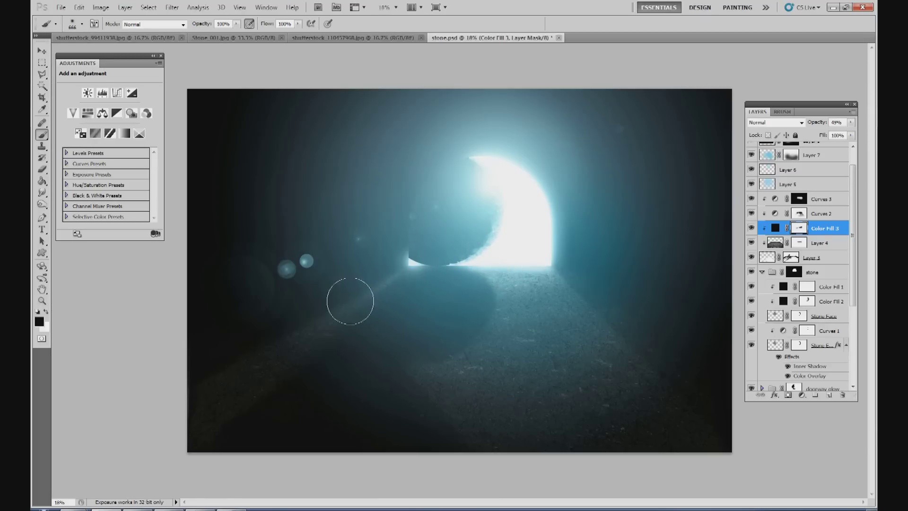
drag(425, 250, 480, 245)
mouse_move(558, 294)
mouse_down()
mouse_move(589, 307)
mouse_move(558, 267)
mouse_move(572, 271)
mouse_move(574, 308)
mouse_move(622, 353)
mouse_move(643, 356)
mouse_move(591, 305)
mouse_move(472, 336)
mouse_move(492, 287)
mouse_move(475, 260)
mouse_up()
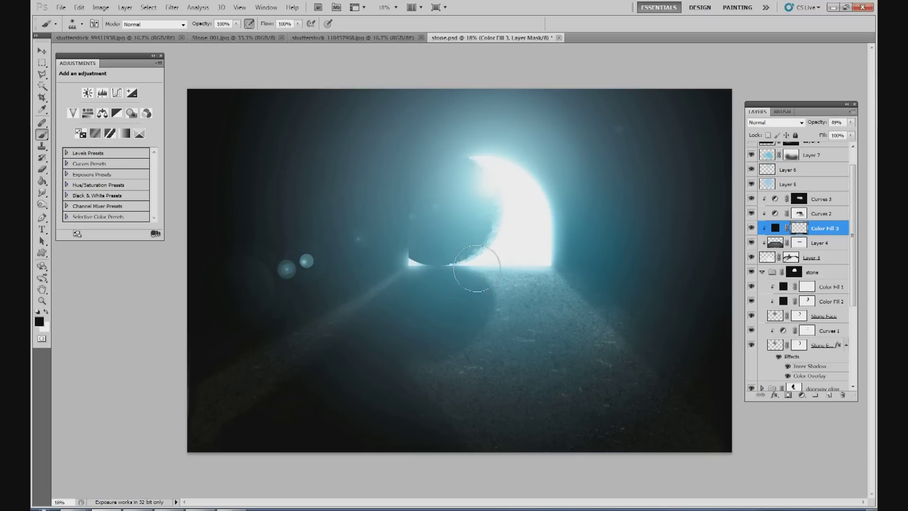
mouse_move(389, 275)
mouse_down()
mouse_move(359, 286)
mouse_move(486, 249)
mouse_move(560, 269)
mouse_move(544, 261)
mouse_up()
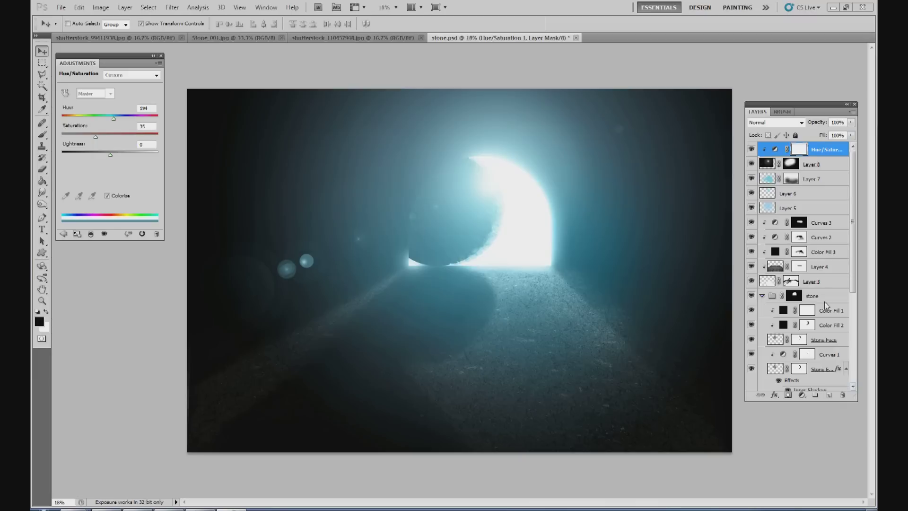
Stamp a pale blue burst of light rays with the ray brush at the doorway's base on a new layer above all others.
click(830, 395)
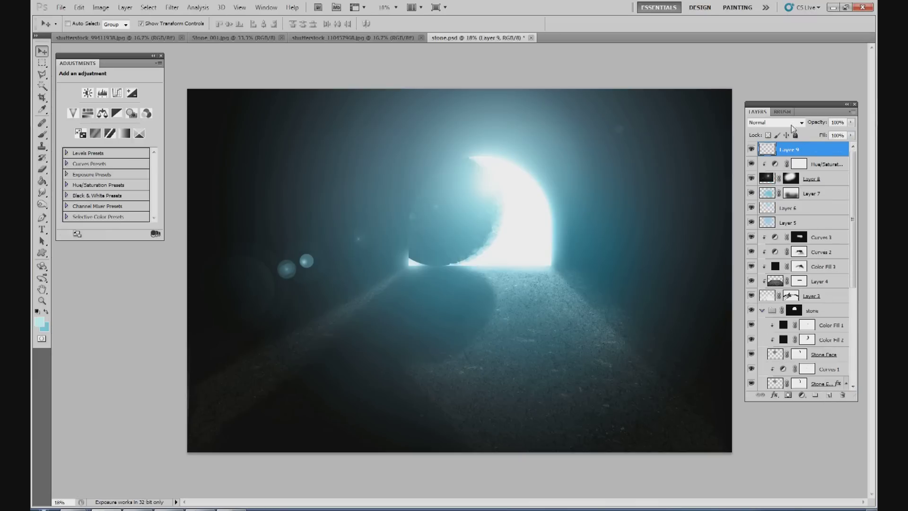
click(42, 134)
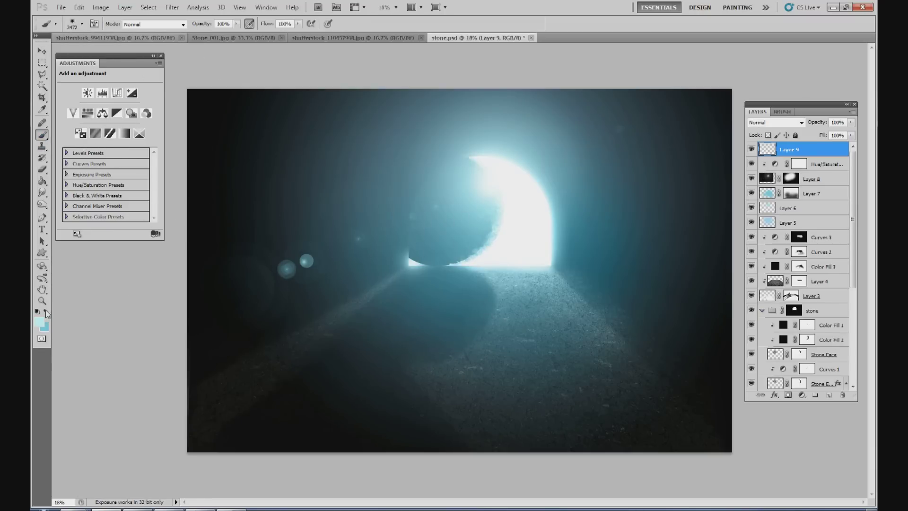
click(39, 322)
drag(610, 316, 593, 315)
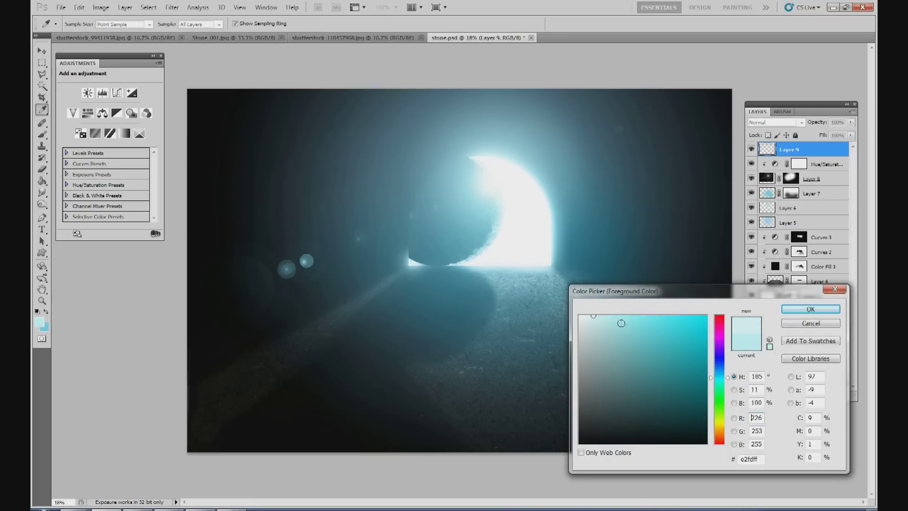
click(720, 371)
drag(658, 332, 610, 305)
click(810, 309)
key(b)
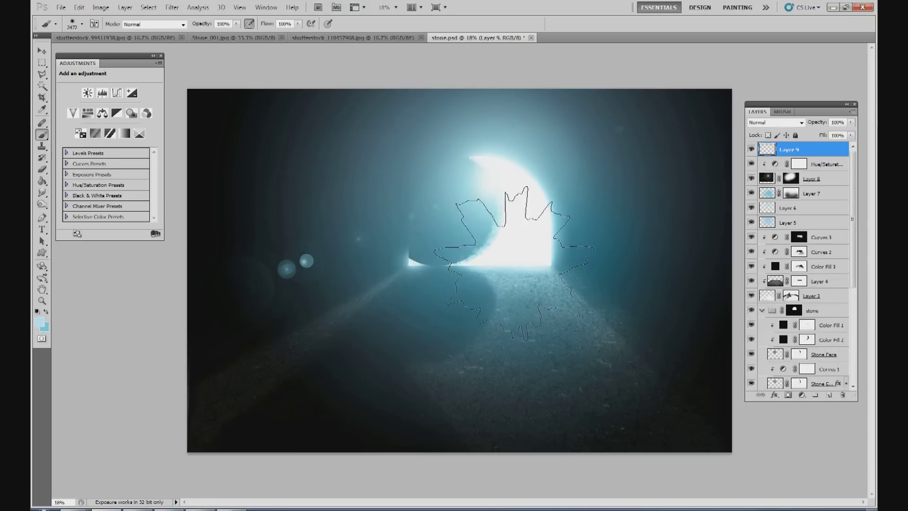
click(515, 267)
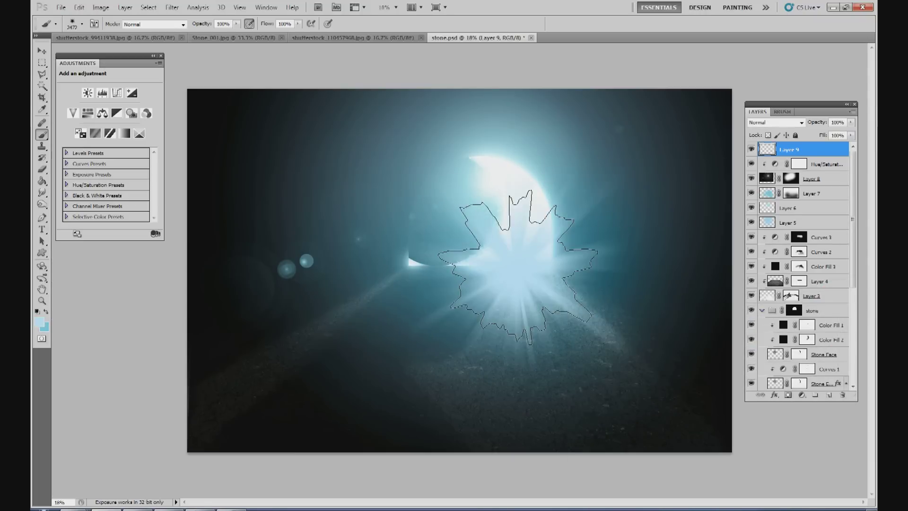
Scale the light-ray burst up to about 256% and center it on the upper part of the glowing doorway.
click(42, 51)
mouse_move(452, 203)
mouse_down()
mouse_move(640, 178)
mouse_move(378, 232)
mouse_move(331, 216)
mouse_move(452, 183)
mouse_up()
drag(558, 321, 723, 478)
drag(656, 355, 613, 237)
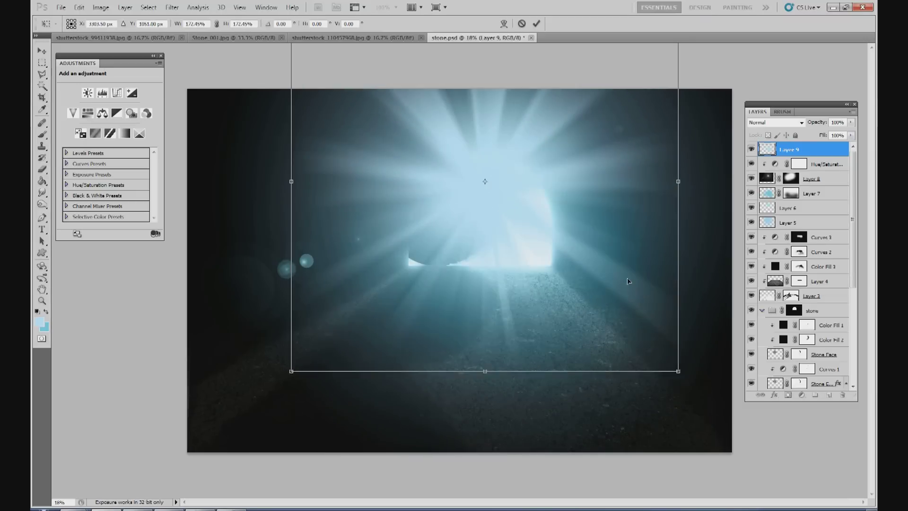
drag(679, 362, 789, 462)
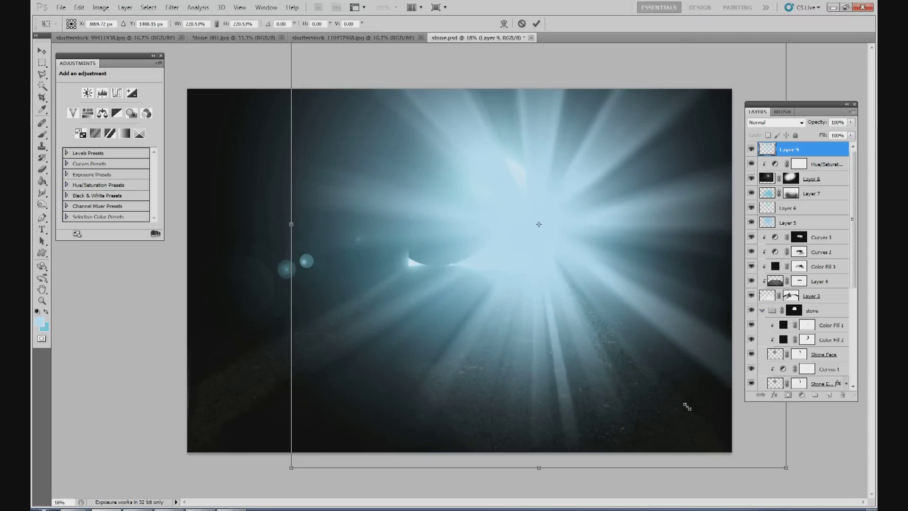
drag(664, 401, 625, 366)
drag(752, 433, 796, 481)
drag(692, 419, 661, 389)
drag(765, 450, 796, 479)
drag(731, 443, 709, 416)
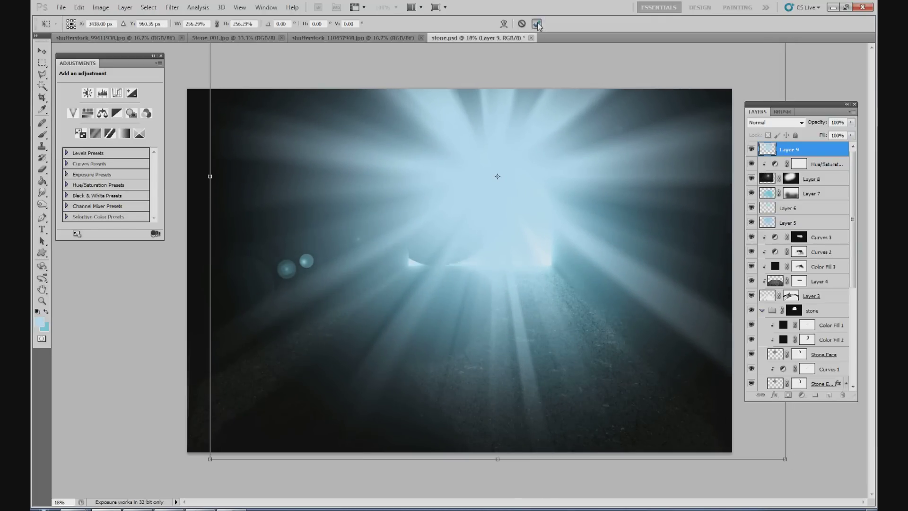
click(537, 24)
Blend the light-ray layer in Screen mode and soften it with a Gaussian Blur of about 78.6 pixels.
click(786, 123)
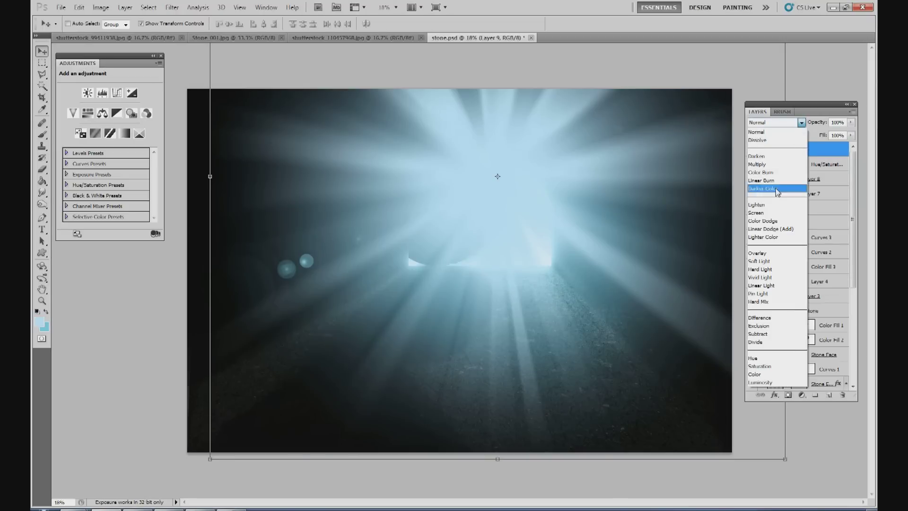
click(770, 211)
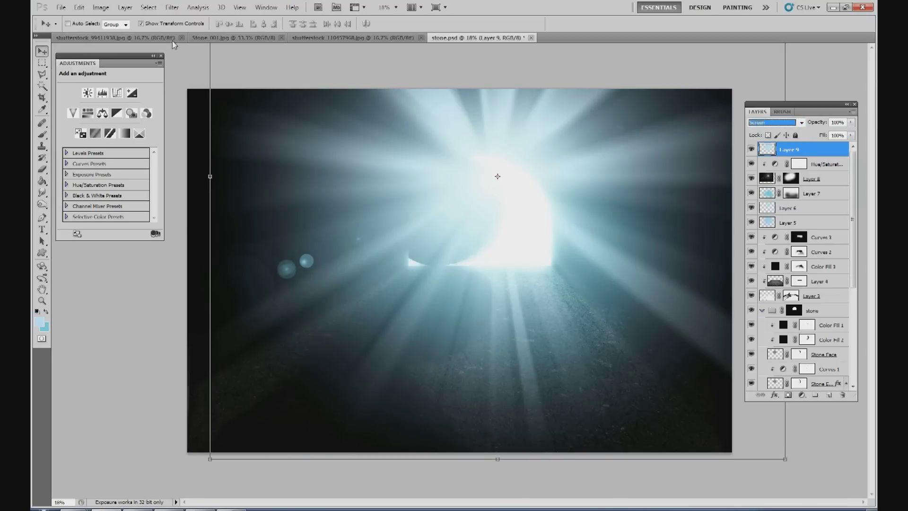
click(171, 7)
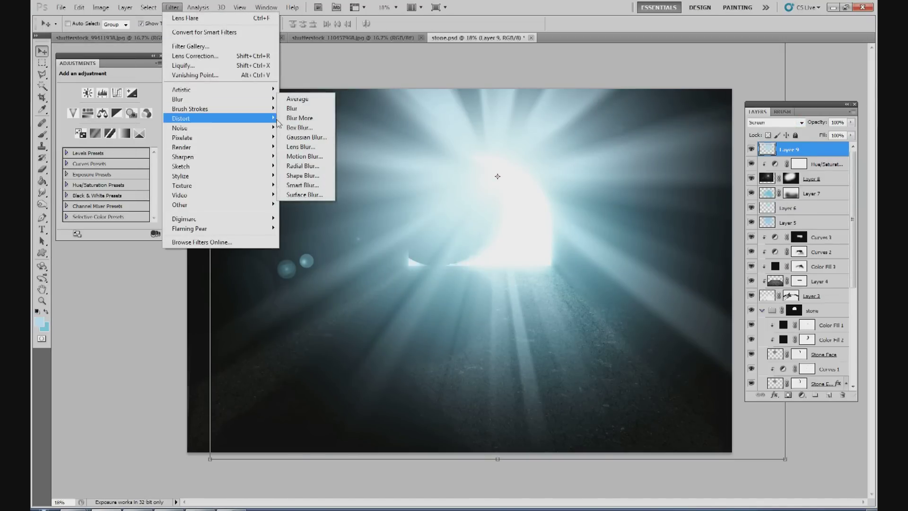
click(306, 137)
drag(609, 423, 633, 429)
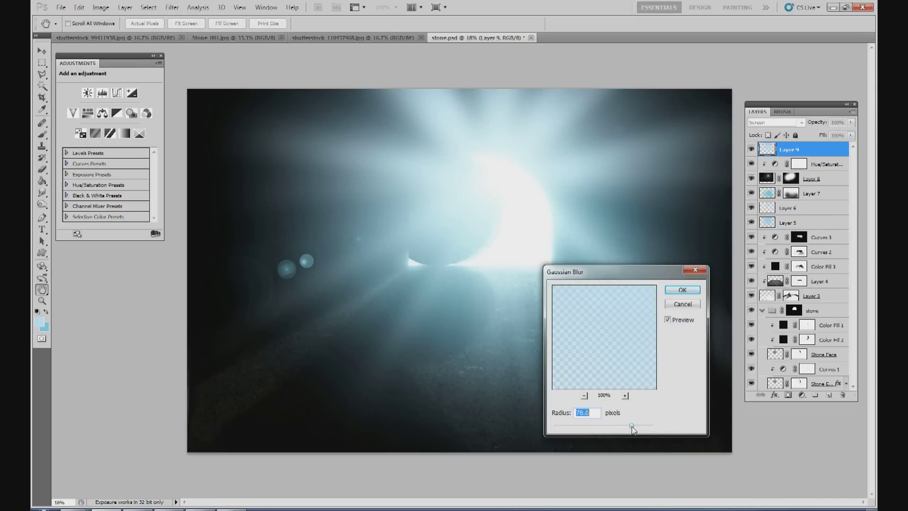
click(690, 292)
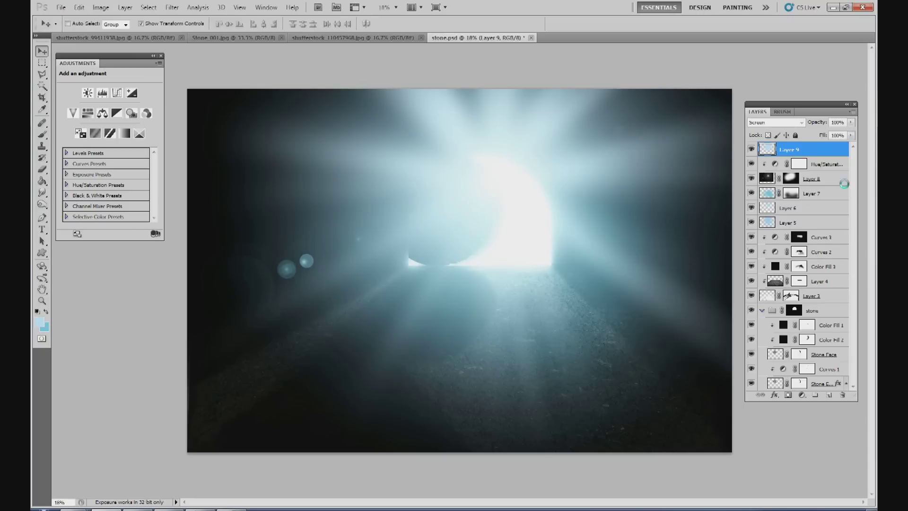
Reduce the light-ray layer's opacity to 15%.
click(849, 123)
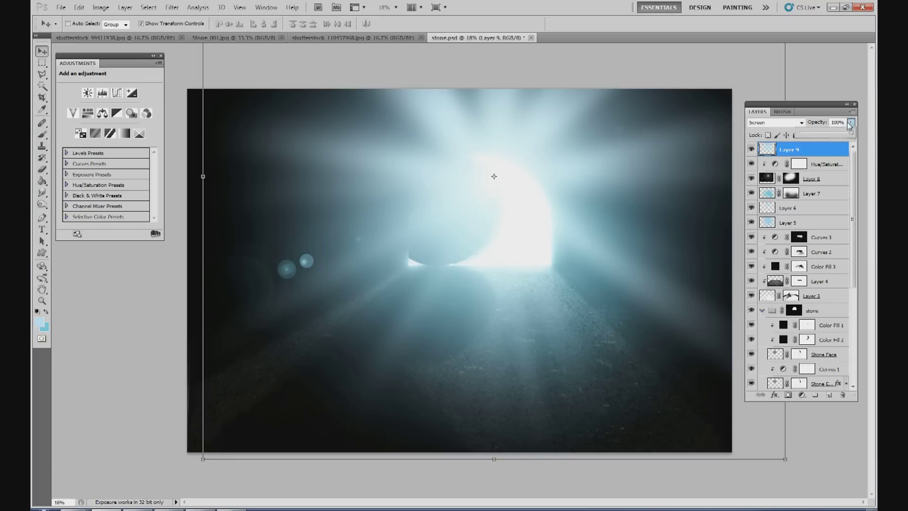
drag(817, 140, 810, 139)
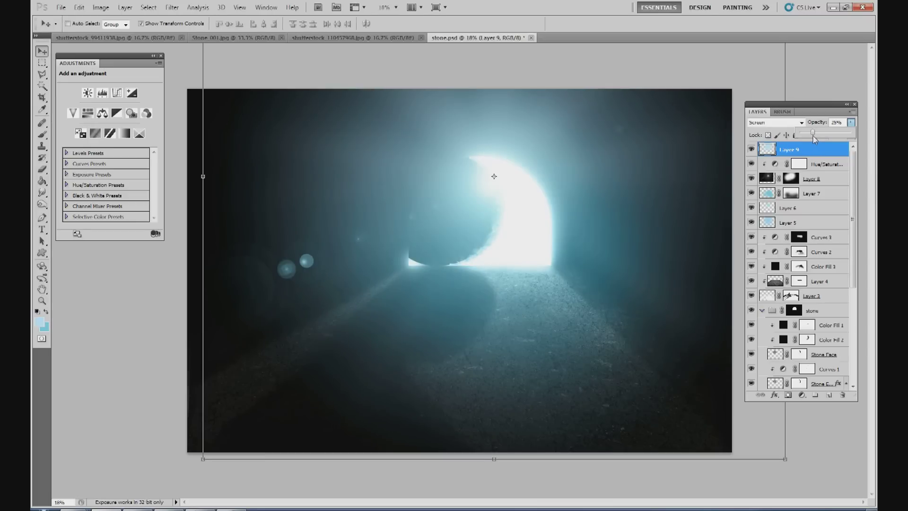
drag(814, 139, 811, 137)
Hide the light rays with a black layer mask and prepare a soft round white brush of about 1242 px.
click(787, 396)
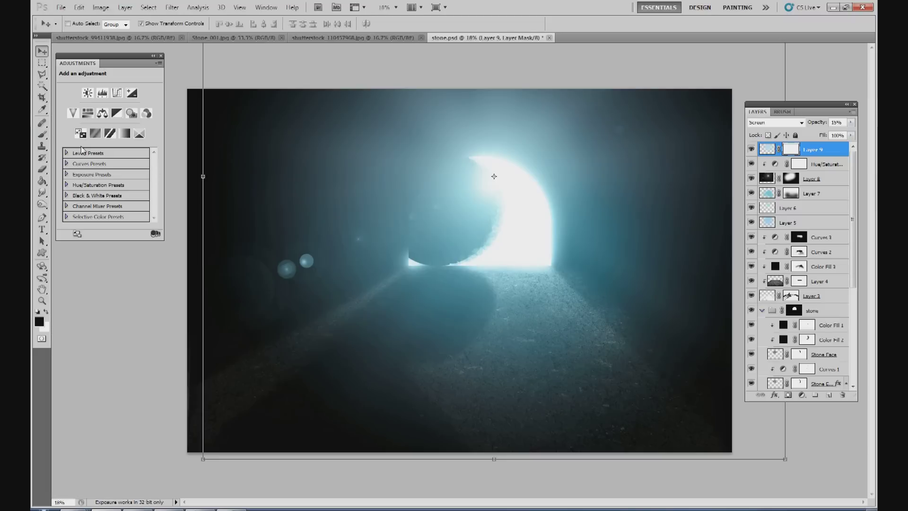
key(b)
click(82, 24)
drag(146, 124, 134, 93)
click(116, 93)
drag(144, 51, 136, 52)
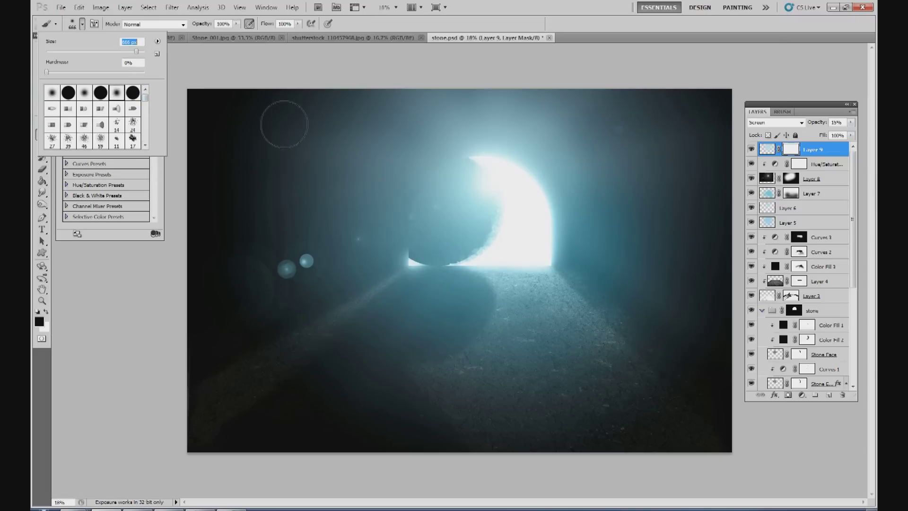
click(140, 52)
click(800, 149)
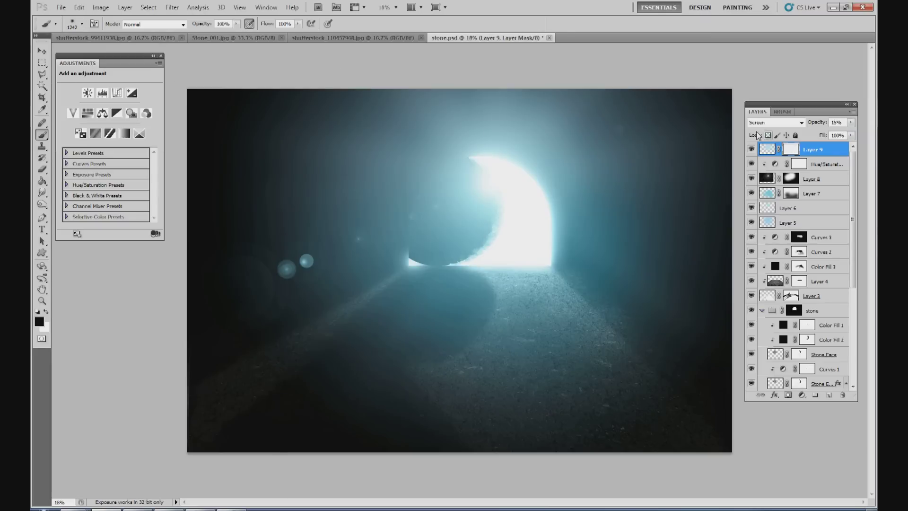
key(ctrl+i)
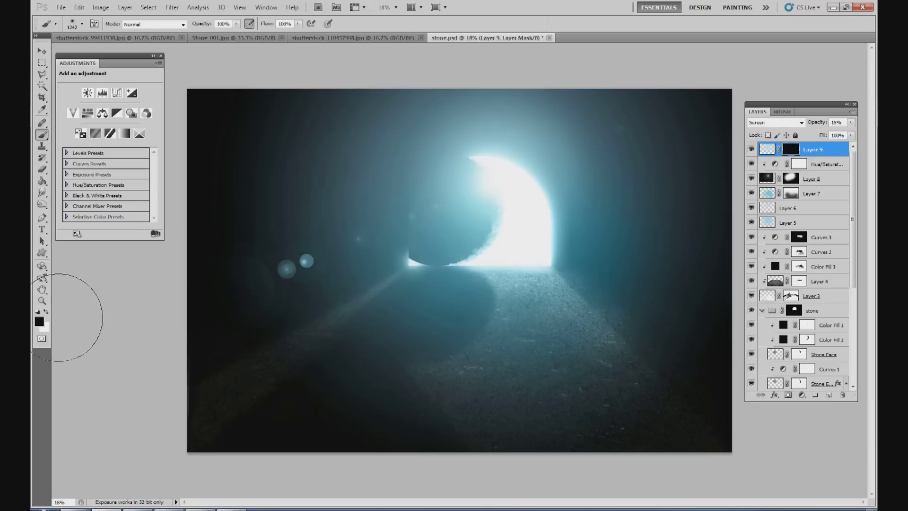
click(45, 311)
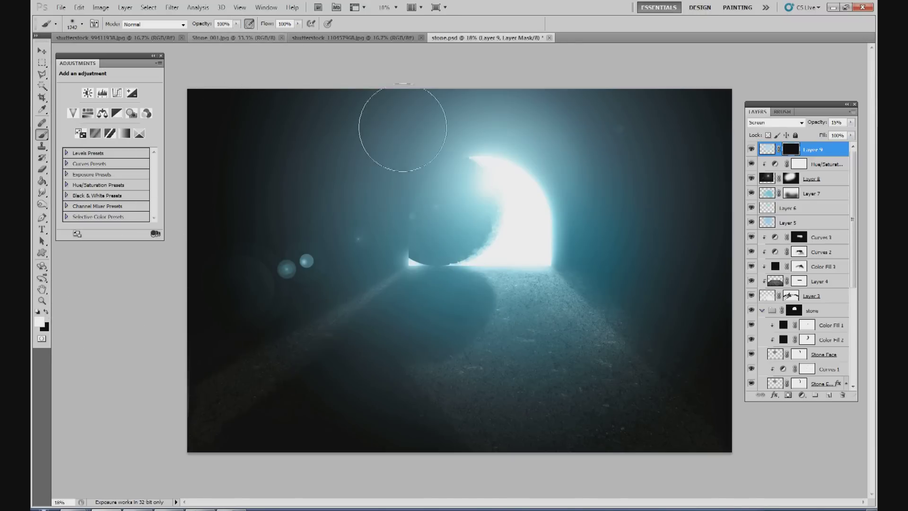
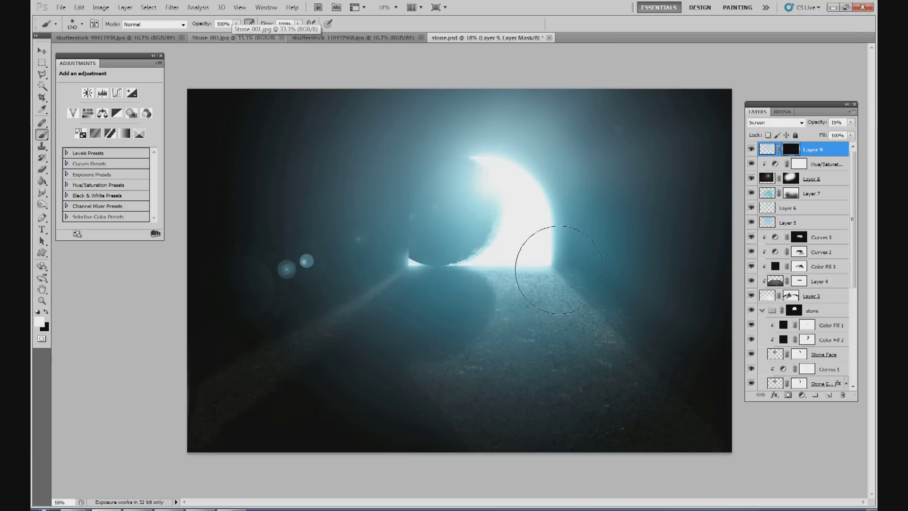
Paint the light-ray mask white over the doorway and the wall to its right to reveal the rays there.
mouse_move(501, 240)
mouse_down()
mouse_move(488, 232)
mouse_move(526, 191)
mouse_up()
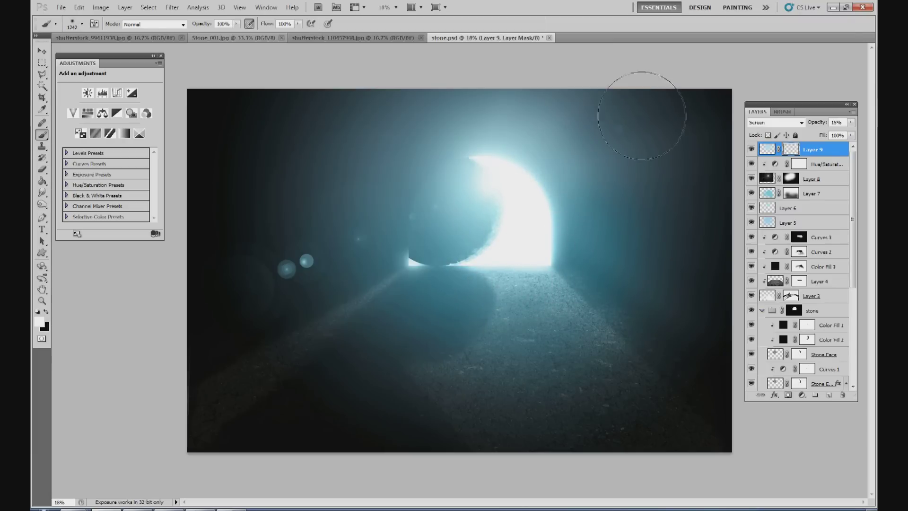
mouse_move(503, 214)
mouse_down()
mouse_move(515, 196)
mouse_move(555, 201)
mouse_move(626, 251)
mouse_move(617, 268)
mouse_move(510, 215)
mouse_up()
mouse_move(663, 112)
mouse_down()
mouse_move(564, 148)
mouse_move(502, 185)
mouse_up()
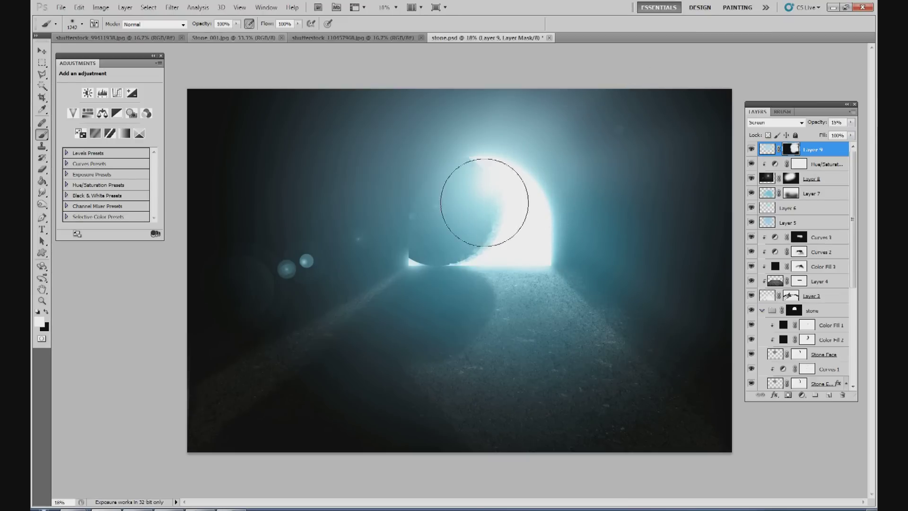
mouse_move(702, 286)
mouse_down()
mouse_move(612, 201)
mouse_move(678, 165)
mouse_up()
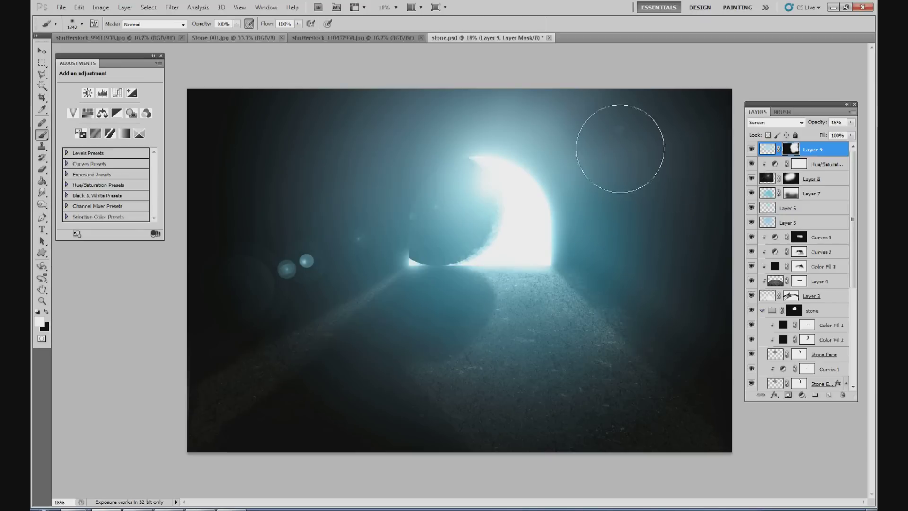
Extend the white mask painting from the doorway outward across the wall beside it.
mouse_move(529, 181)
mouse_down()
mouse_move(511, 190)
mouse_move(661, 269)
mouse_up()
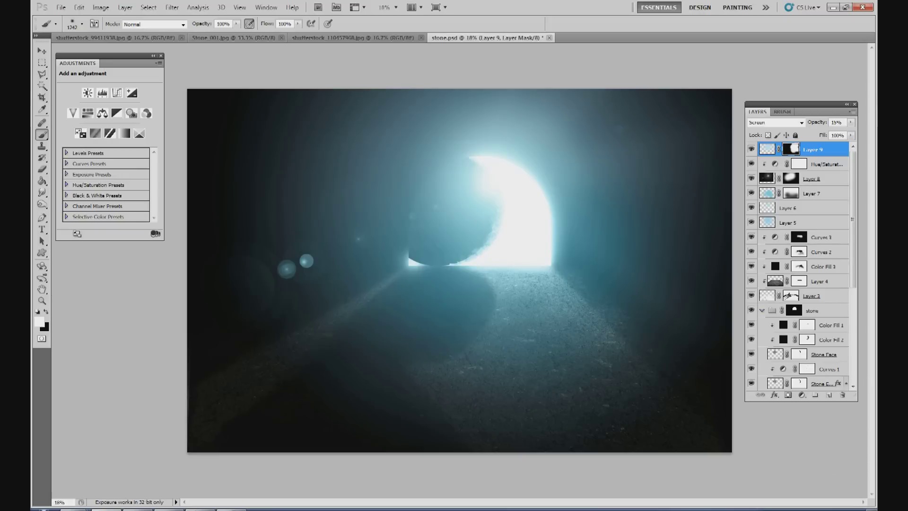
Add a new layer above the light rays and set up a Noise gradient with 100% roughness.
click(828, 395)
key(g)
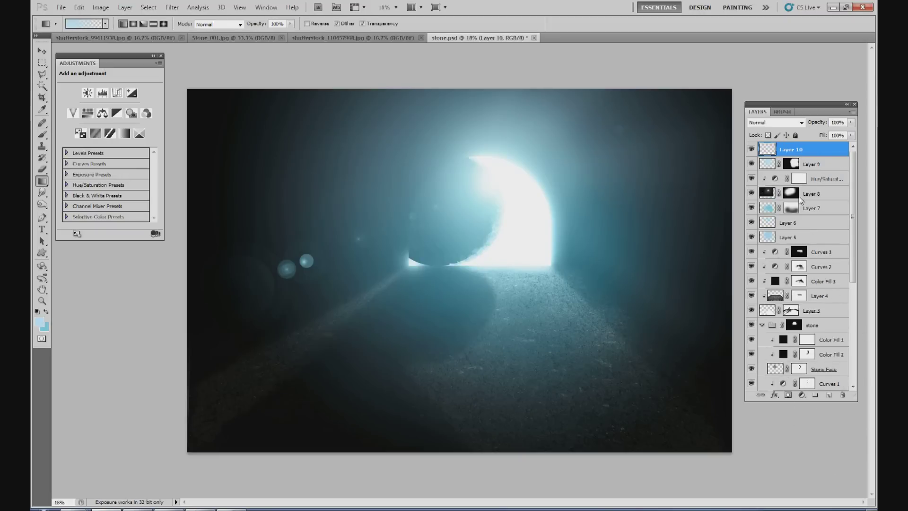
click(809, 164)
click(807, 154)
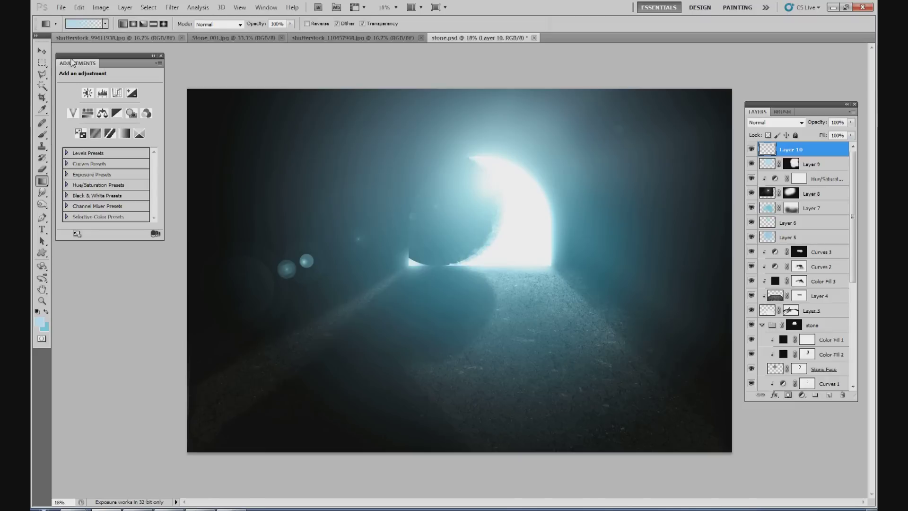
click(87, 24)
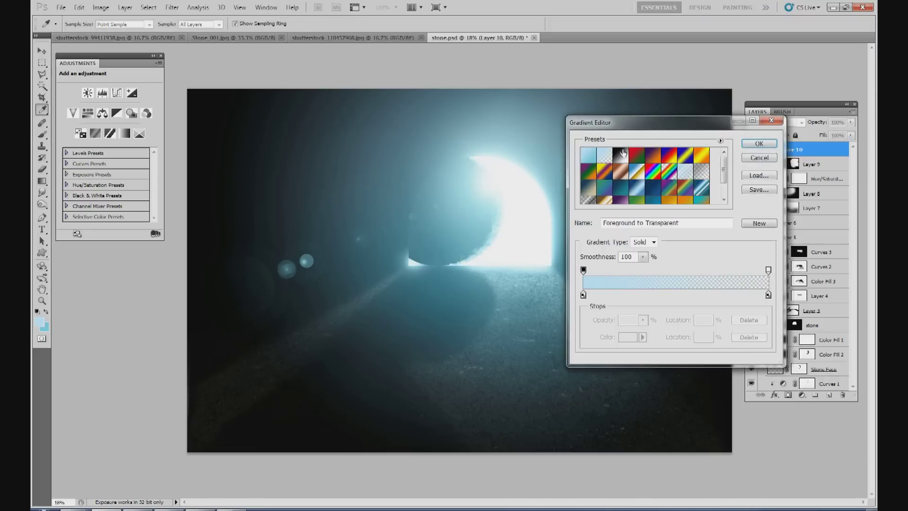
click(651, 157)
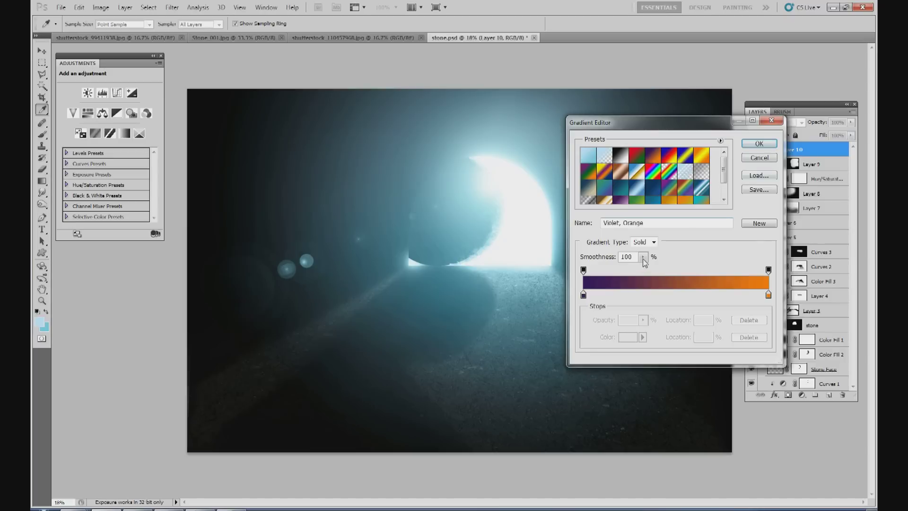
click(647, 243)
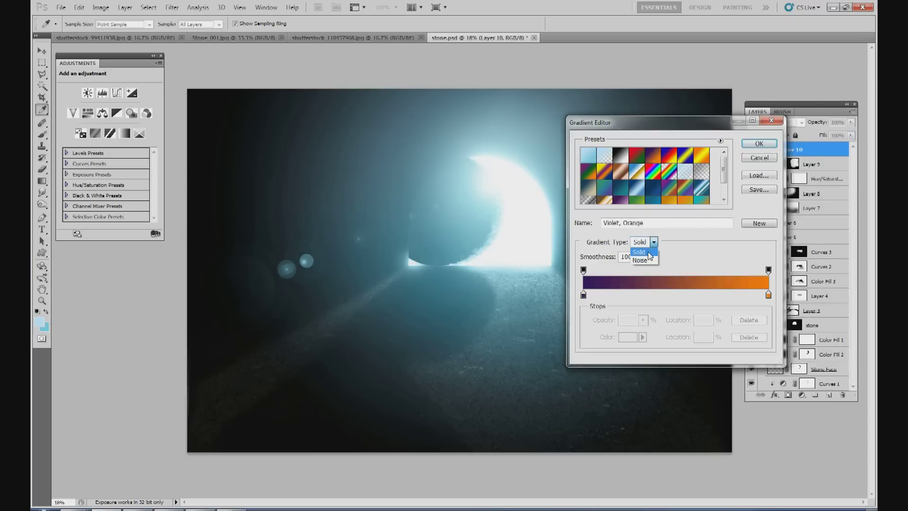
click(643, 260)
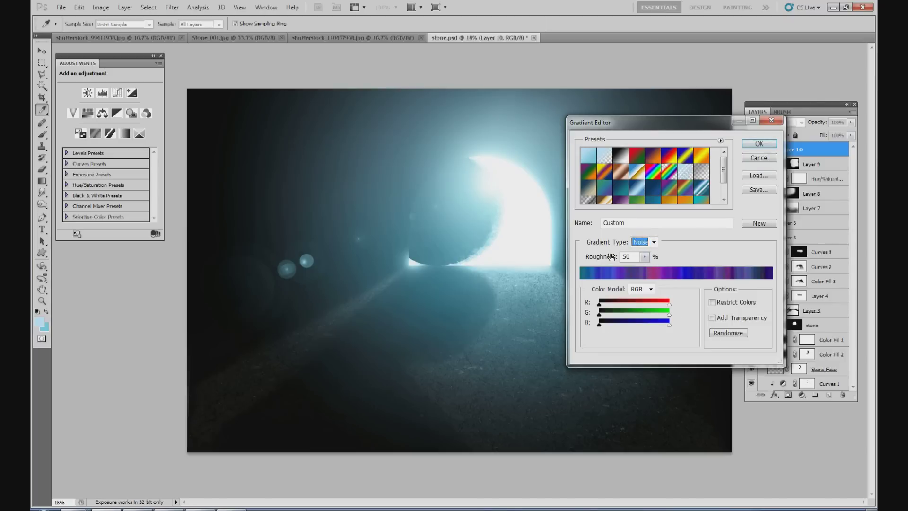
click(648, 258)
drag(644, 267, 672, 268)
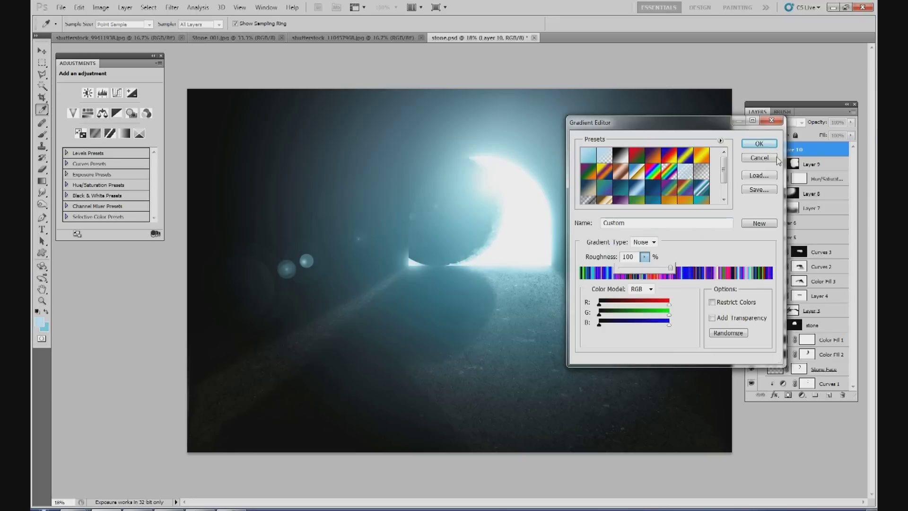
click(759, 143)
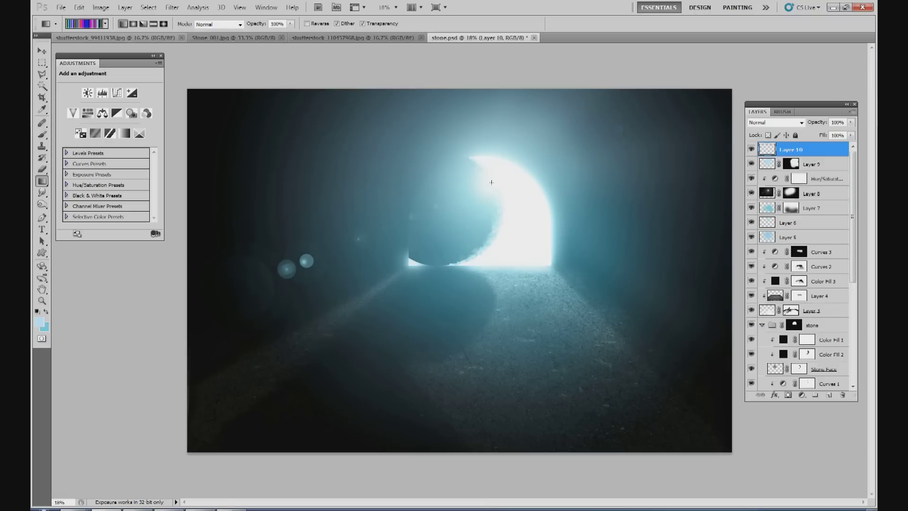
Fill the new layer with an angle noise gradient radiating from the doorway's upper curve toward the canvas's right edge.
drag(510, 180, 741, 181)
key(ctrl+z)
drag(491, 183, 742, 185)
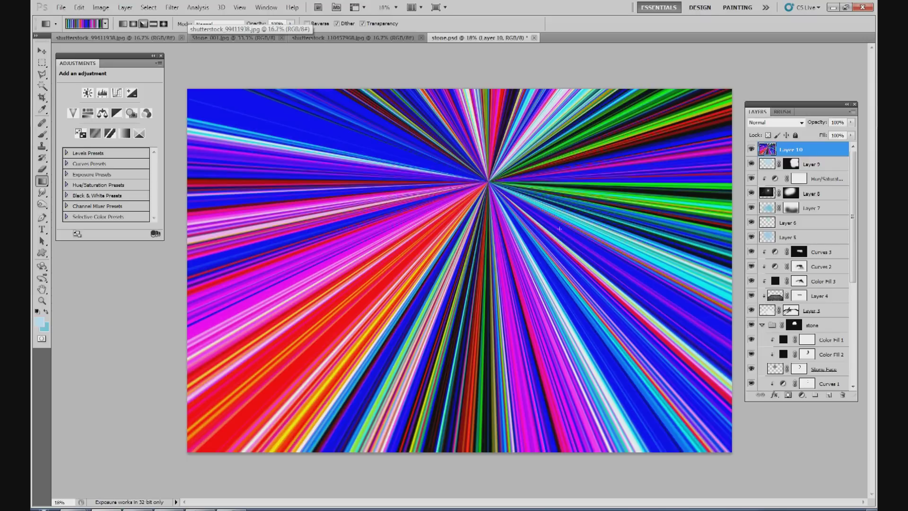
Desaturate the coloured gradient rays and blend their layer in Overlay mode.
click(101, 7)
mouse_move(116, 32)
click(301, 223)
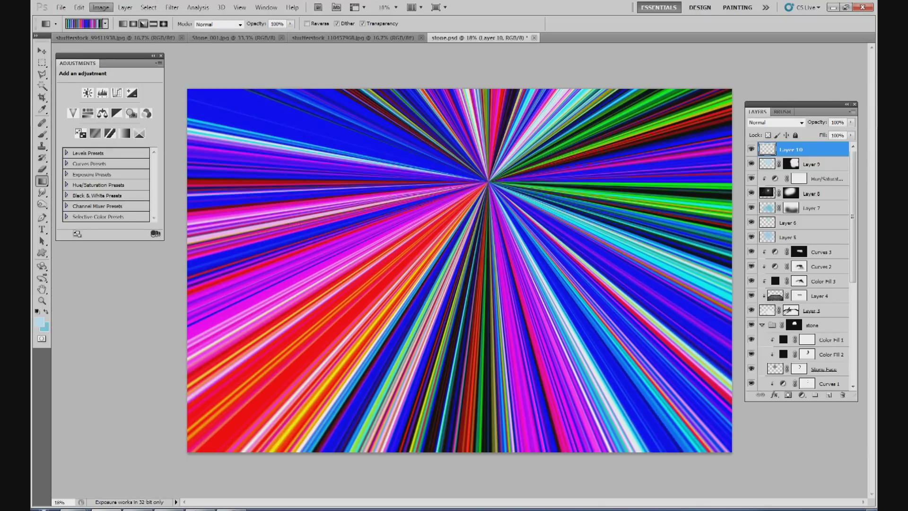
click(799, 121)
click(795, 256)
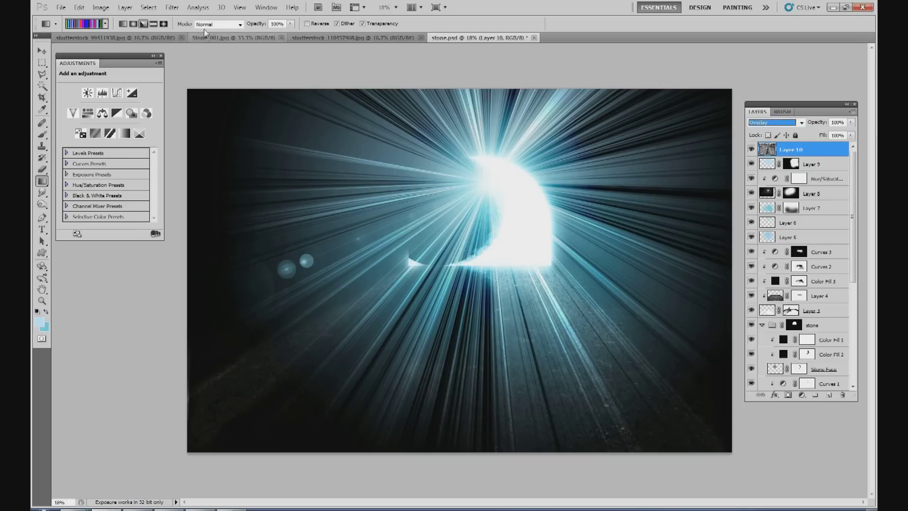
Soften the radial rays with a Gaussian Blur of about 38.3 pixels.
click(148, 8)
click(173, 8)
click(174, 10)
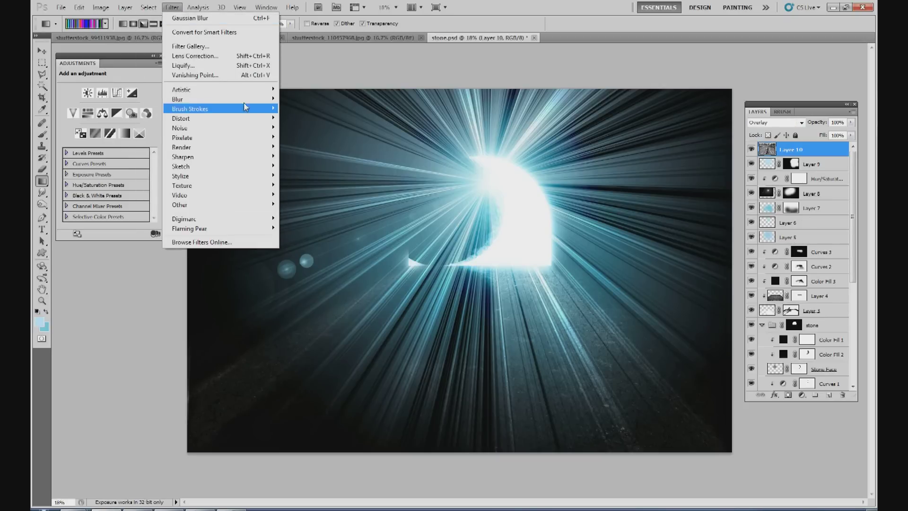
mouse_move(189, 99)
click(303, 136)
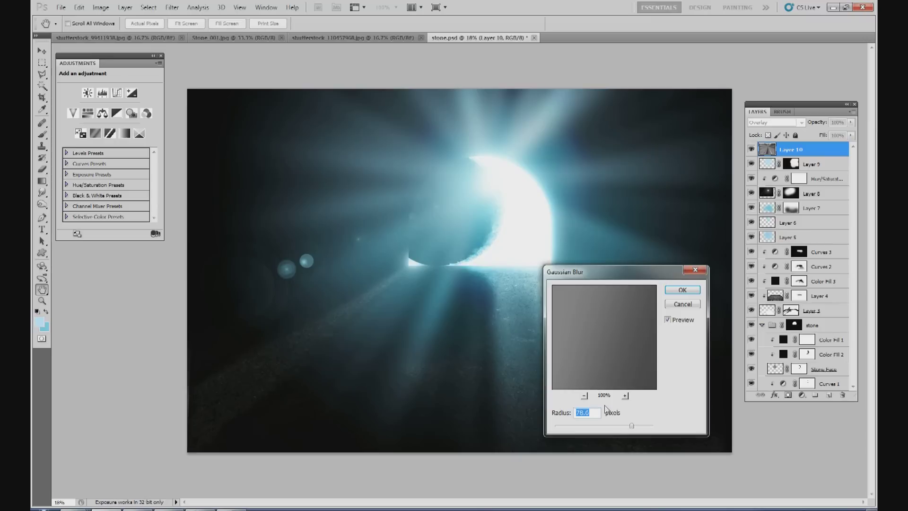
mouse_move(617, 424)
mouse_down()
mouse_move(589, 425)
mouse_move(608, 426)
mouse_up()
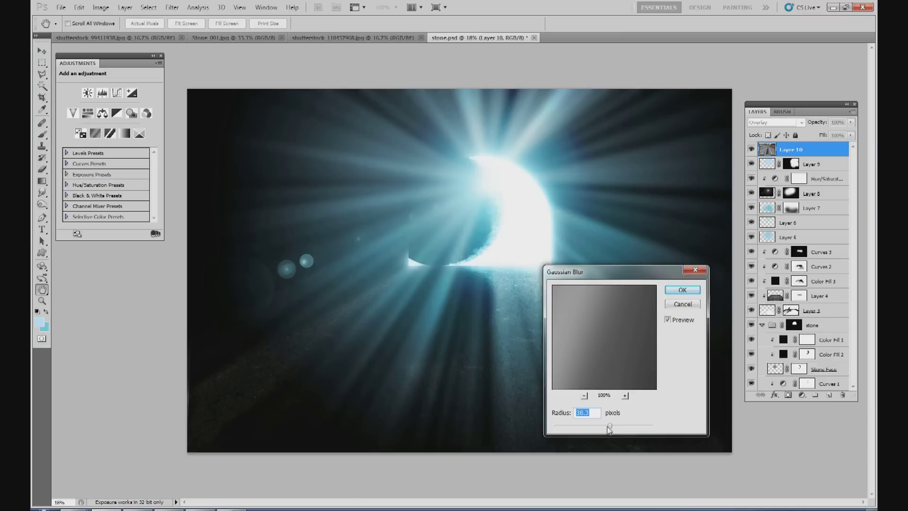
click(673, 294)
Hide the blurred rays with a black layer mask and ready the soft white brush at about 58% opacity.
key(g)
click(788, 394)
key(d)
key(ctrl+i)
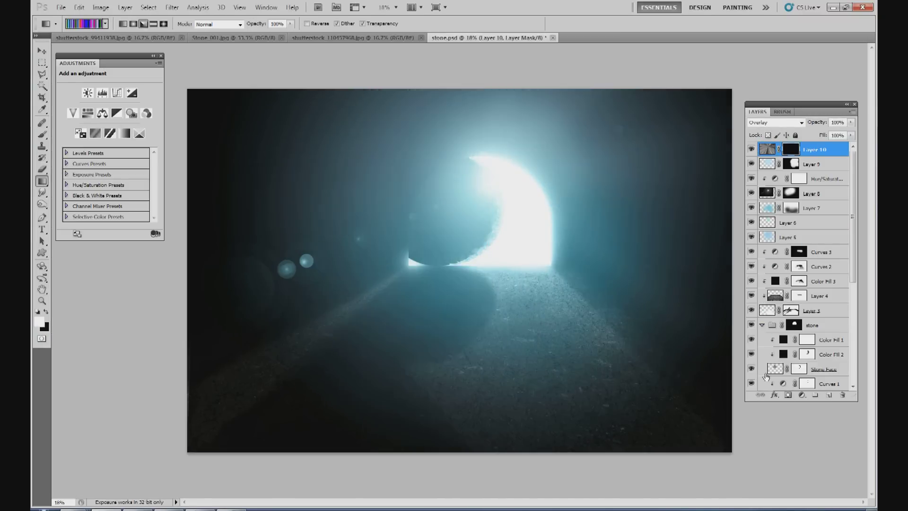
click(42, 134)
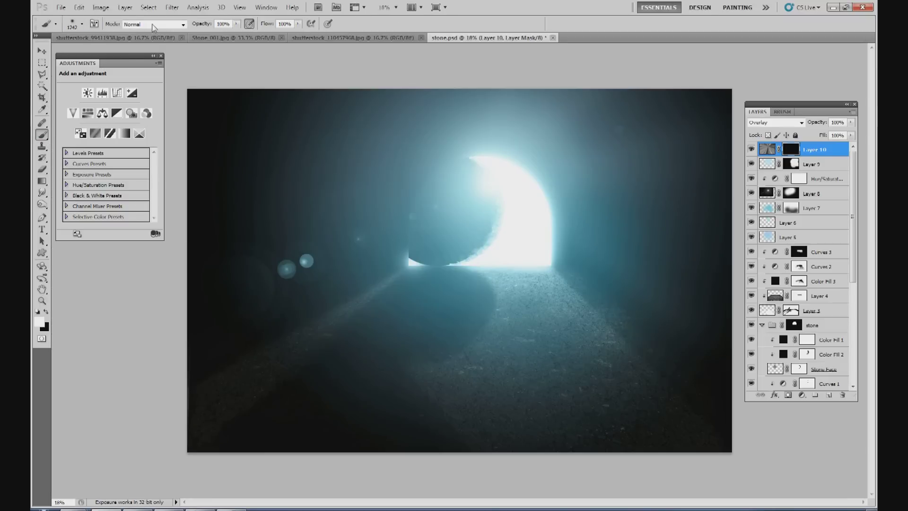
drag(236, 24, 216, 34)
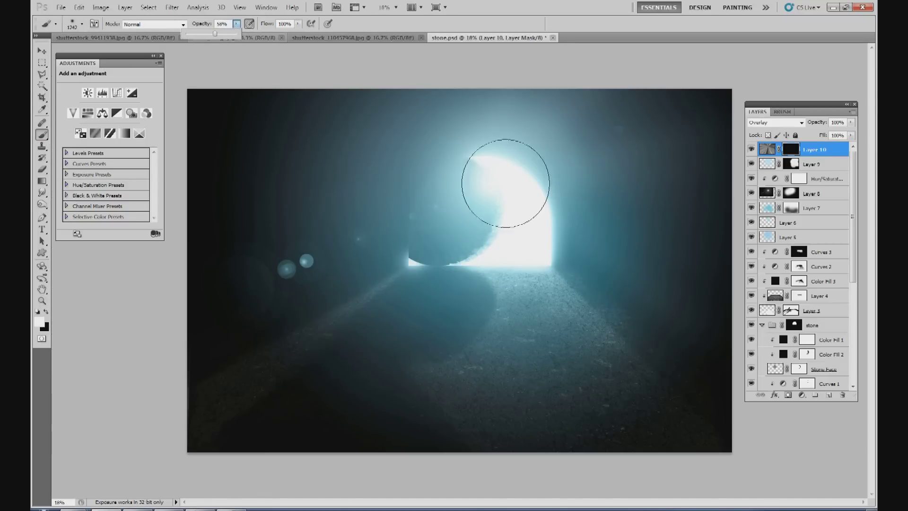
Paint the mask white over the doorway, the stone's lit edge and the wall to the right to reveal the rays.
mouse_move(518, 175)
mouse_down()
mouse_move(510, 172)
mouse_move(596, 131)
mouse_up()
drag(500, 186, 681, 193)
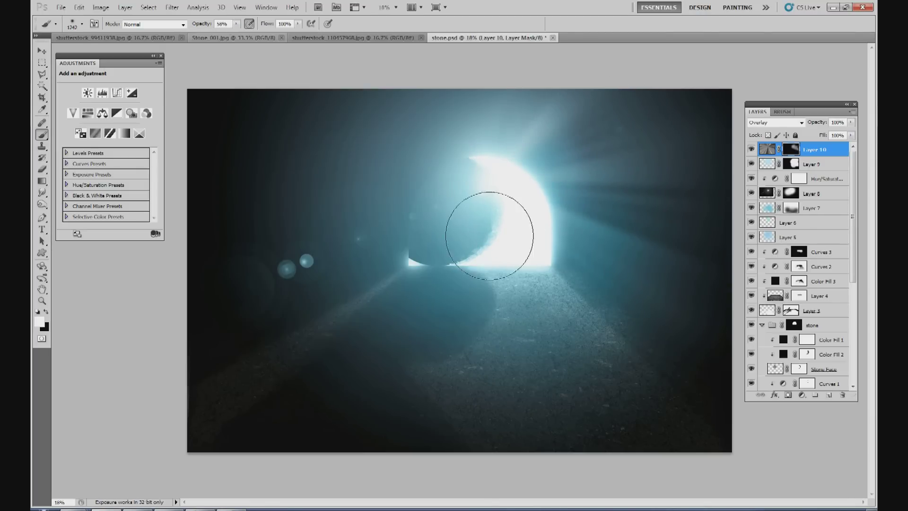
drag(476, 188, 517, 147)
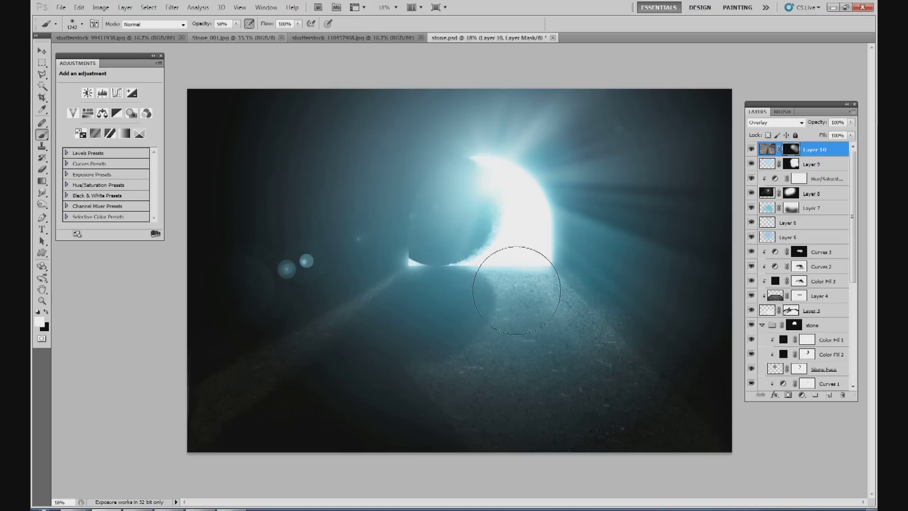
drag(478, 166, 465, 205)
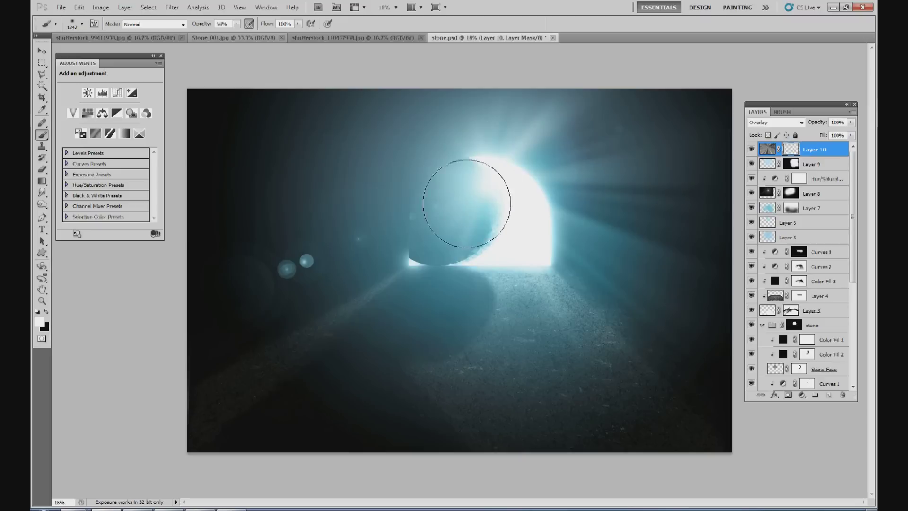
mouse_move(424, 180)
mouse_down()
mouse_move(446, 176)
mouse_move(436, 168)
mouse_move(467, 179)
mouse_move(459, 164)
mouse_move(447, 166)
mouse_move(515, 212)
mouse_move(496, 216)
mouse_up()
Switch the radial-ray layer to Screen mode and lower its opacity to 27%.
click(851, 122)
drag(851, 132, 813, 143)
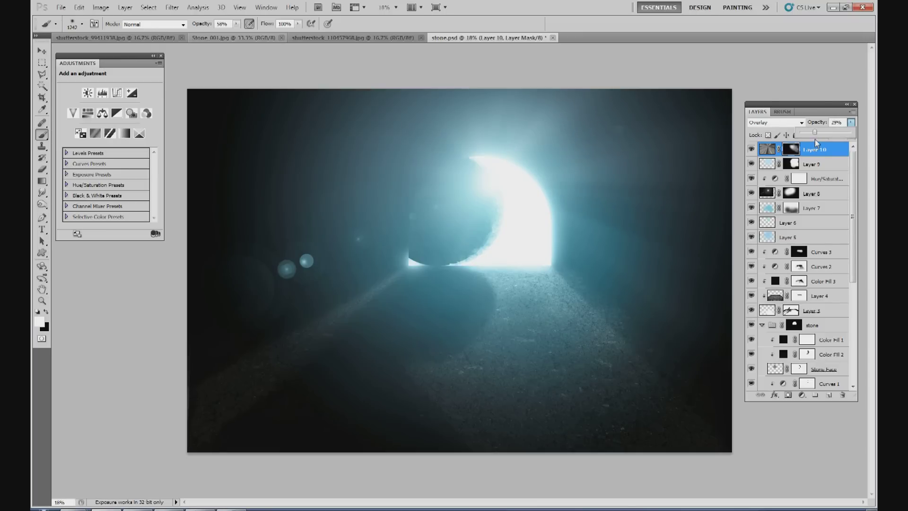
click(782, 123)
click(769, 212)
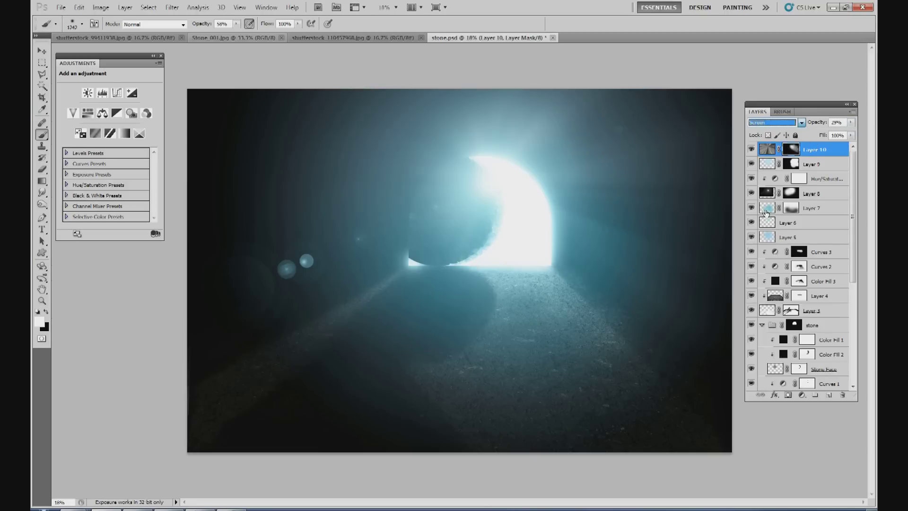
drag(851, 125, 819, 143)
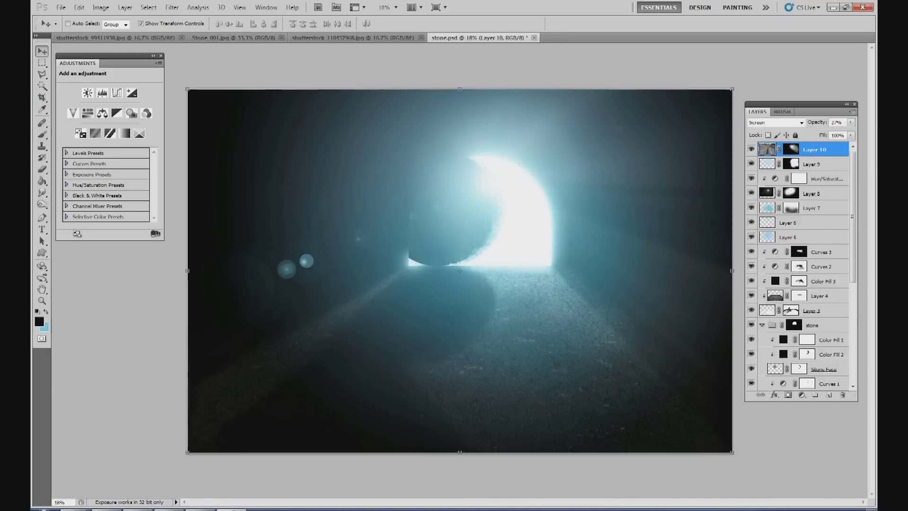
Add a new layer on top of the stack and fill it with black.
click(829, 398)
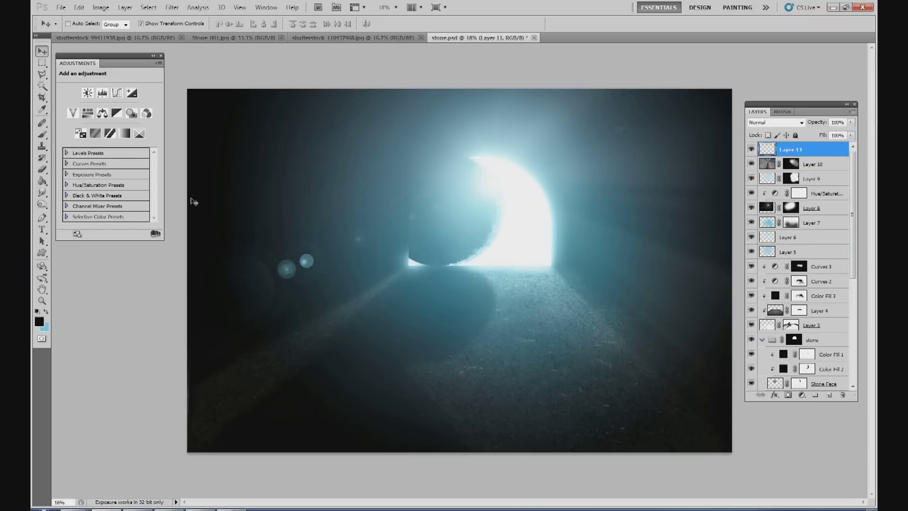
click(42, 183)
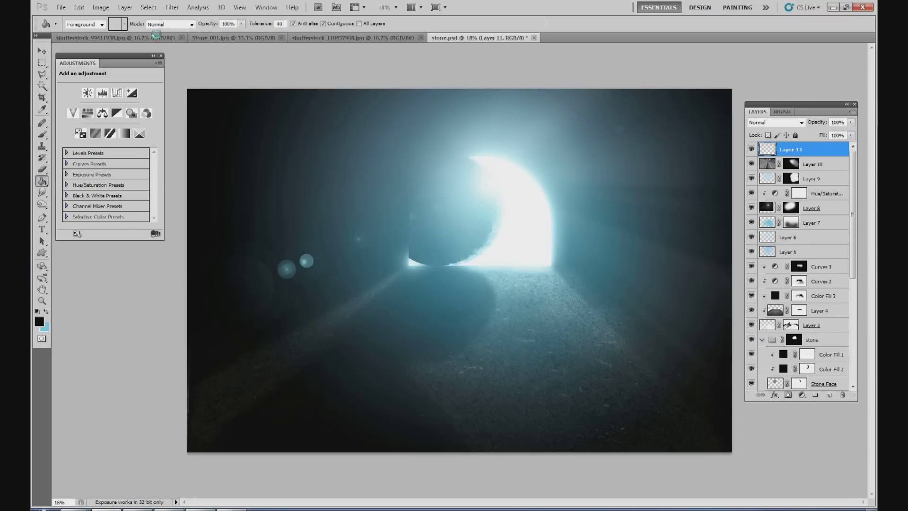
key(alt+BackSpace)
Render a 50-300mm Zoom lens flare on the black layer with its brightness reduced to about 70%.
click(171, 7)
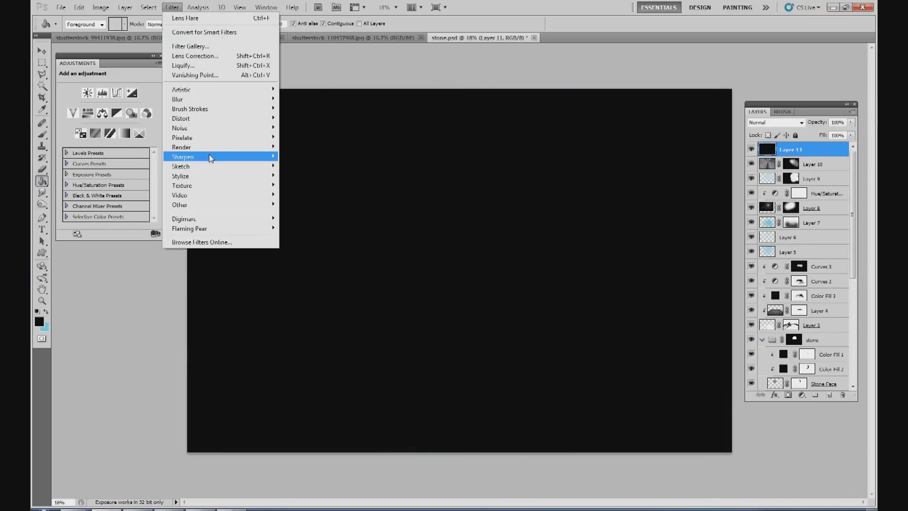
mouse_move(210, 148)
click(295, 176)
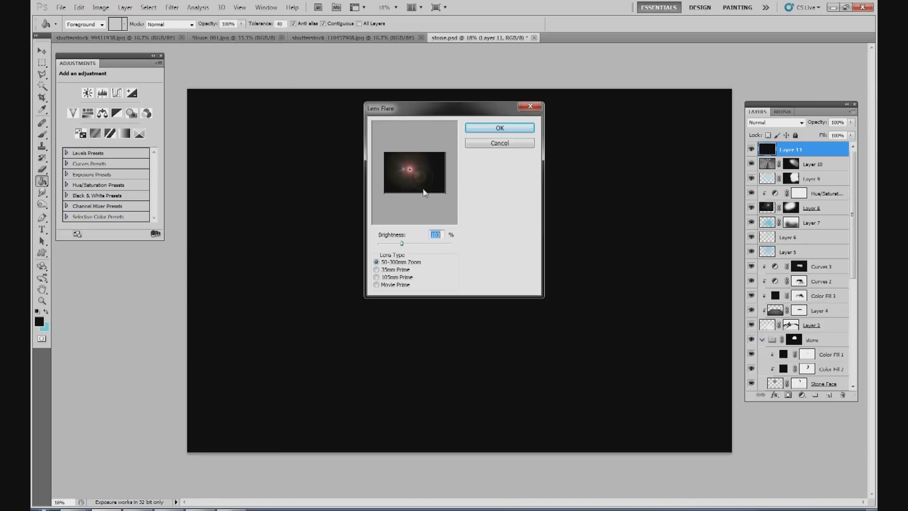
click(402, 278)
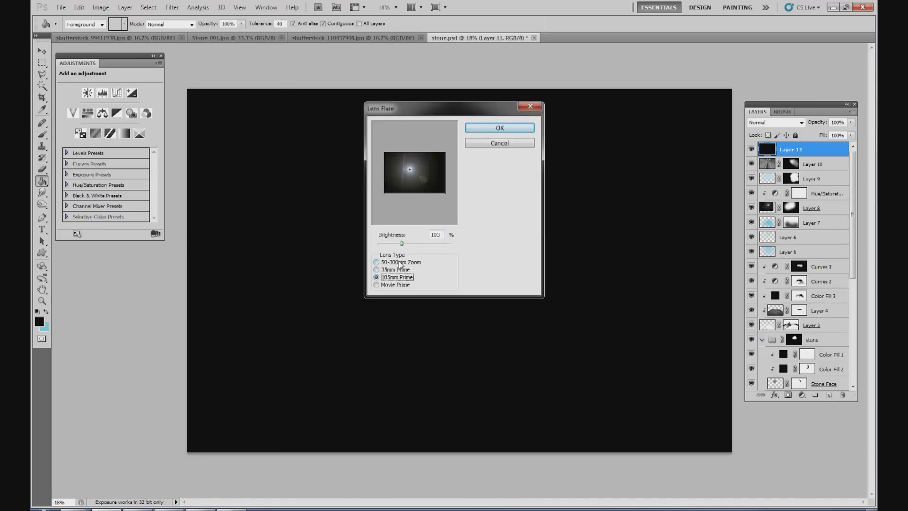
click(400, 262)
drag(402, 243, 396, 246)
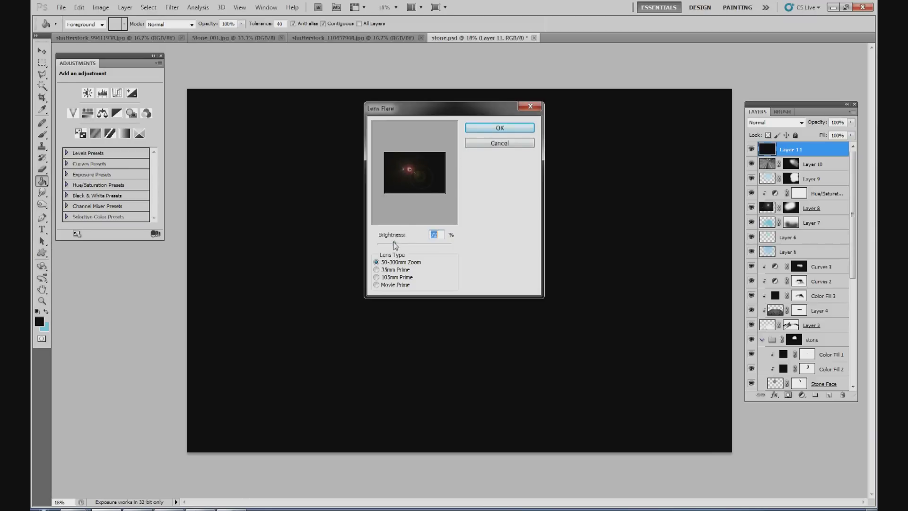
click(484, 125)
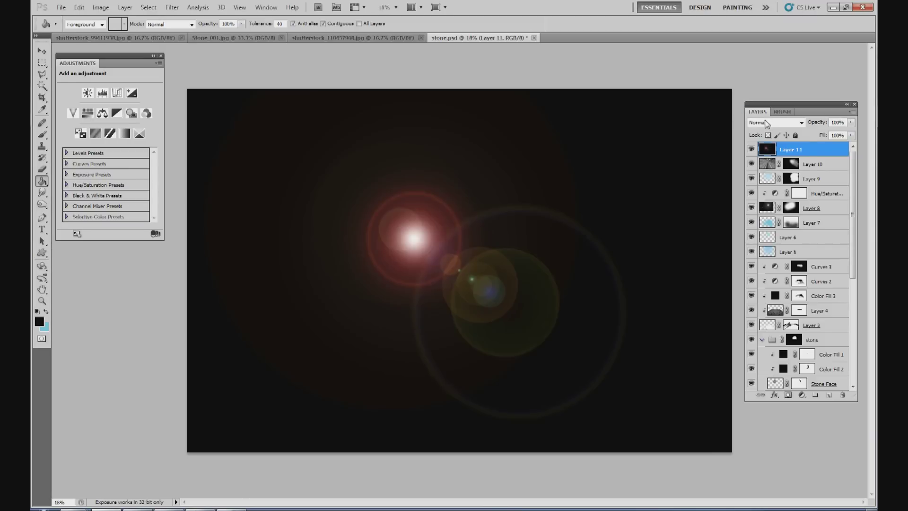
Blend the new flare layer in Screen mode and move its bright centre onto the doorway's upper curve.
click(776, 123)
click(758, 213)
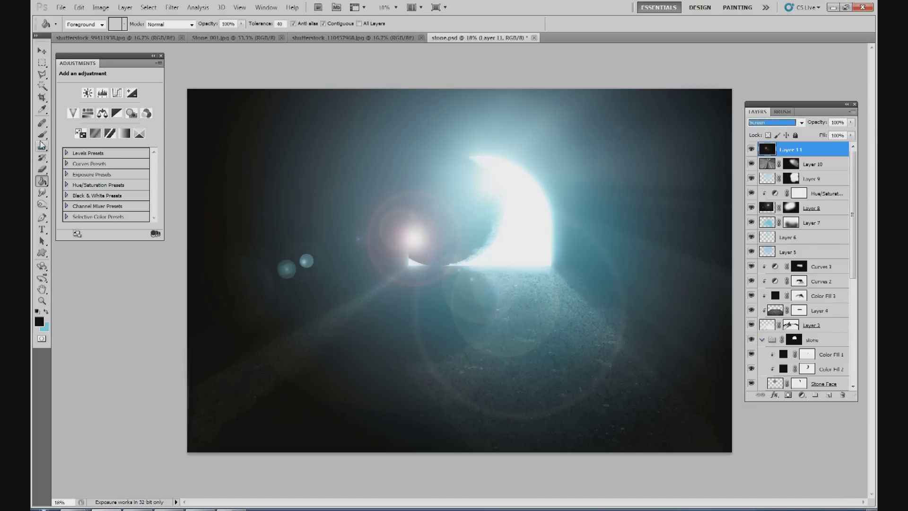
click(41, 51)
mouse_move(536, 278)
mouse_down()
mouse_move(558, 253)
mouse_move(608, 226)
mouse_up()
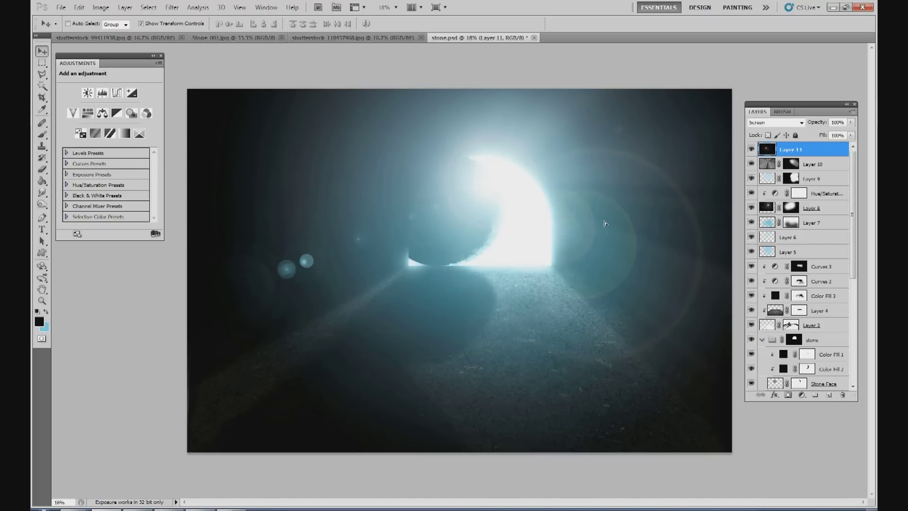
drag(605, 220, 601, 220)
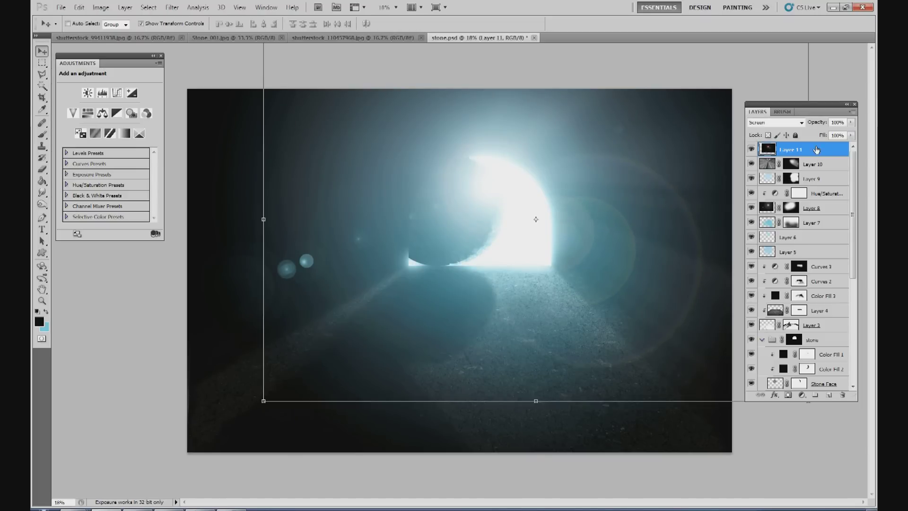
Reduce the new flare layer's opacity to about 20%.
click(850, 122)
drag(850, 132, 813, 140)
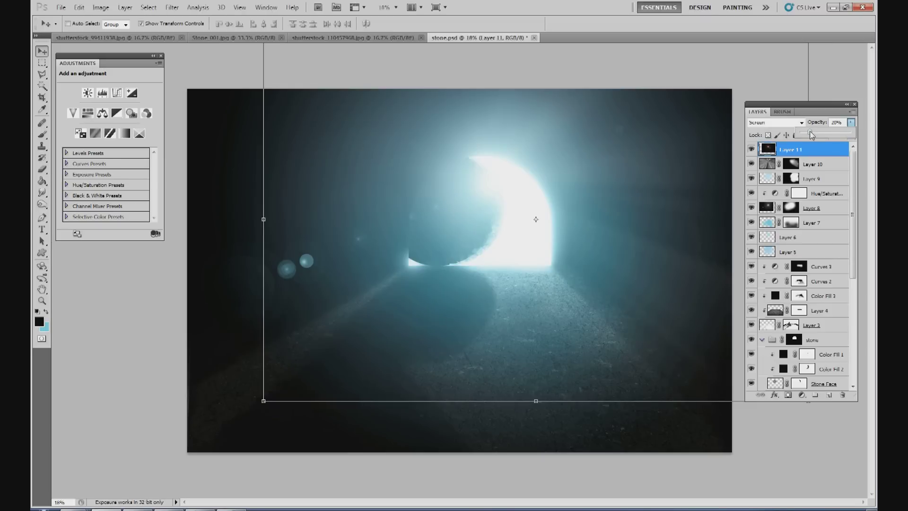
On the Stone Face layer's mask, outline the bright wedge at the stone's lower-left edge with a jagged freehand Lasso selection.
click(820, 182)
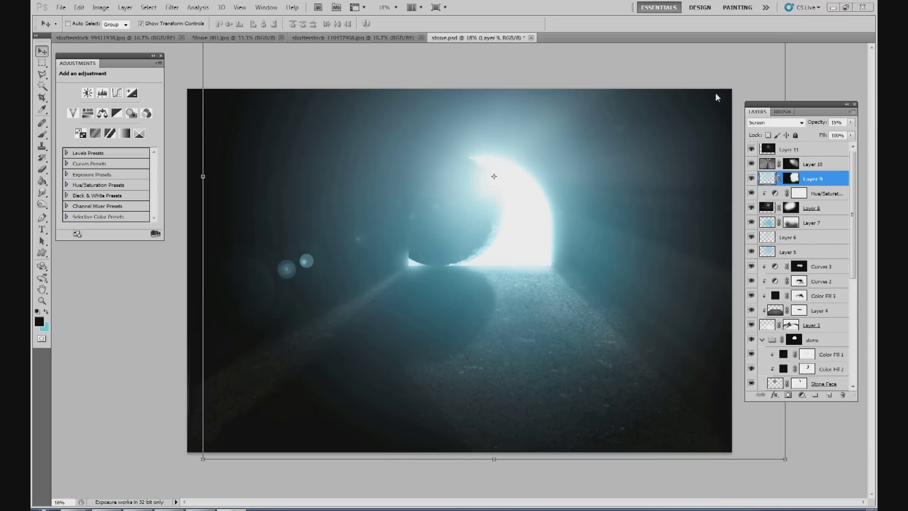
click(396, 7)
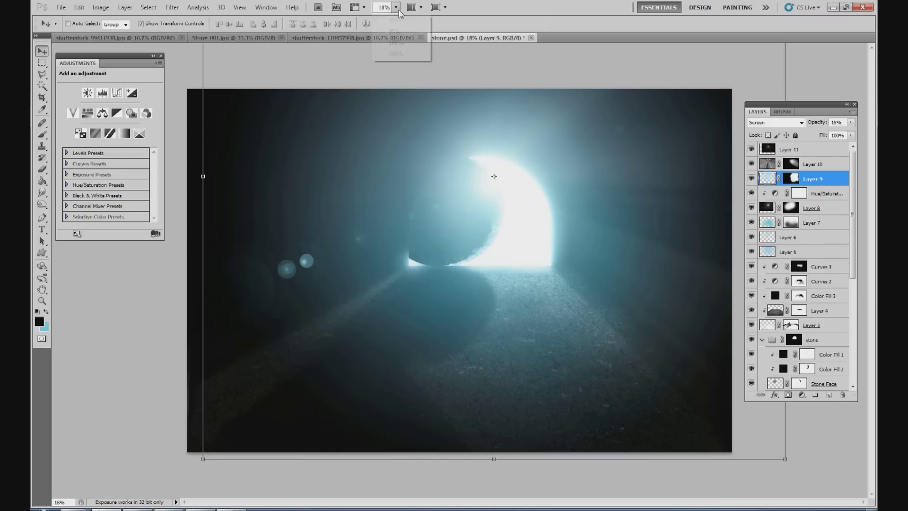
click(405, 32)
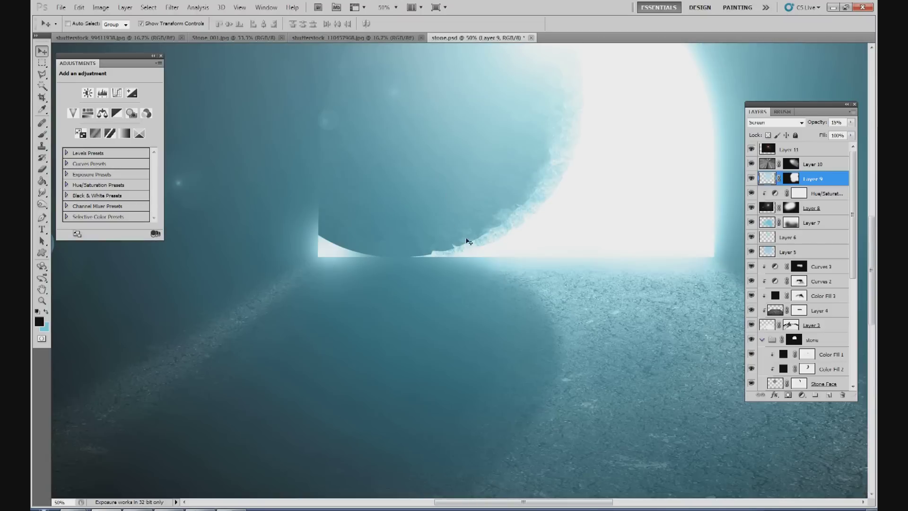
drag(855, 222, 845, 330)
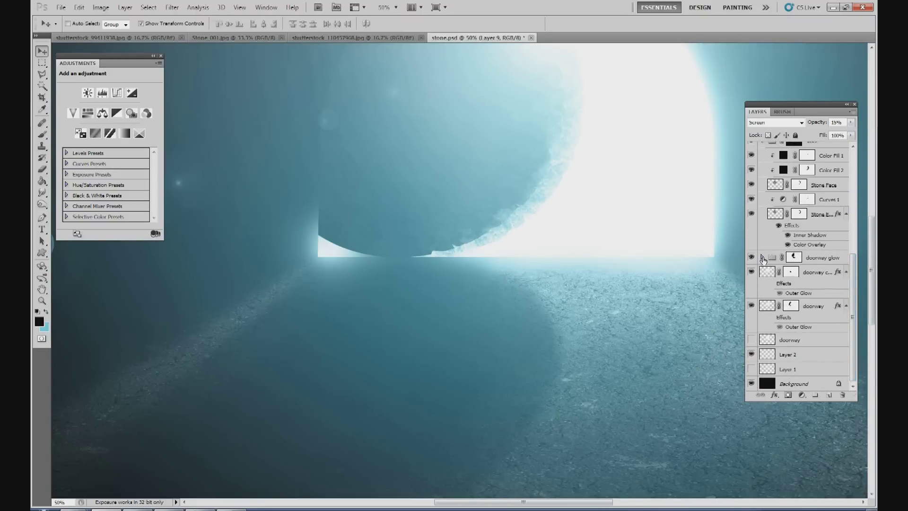
scroll(804, 246, up, 2)
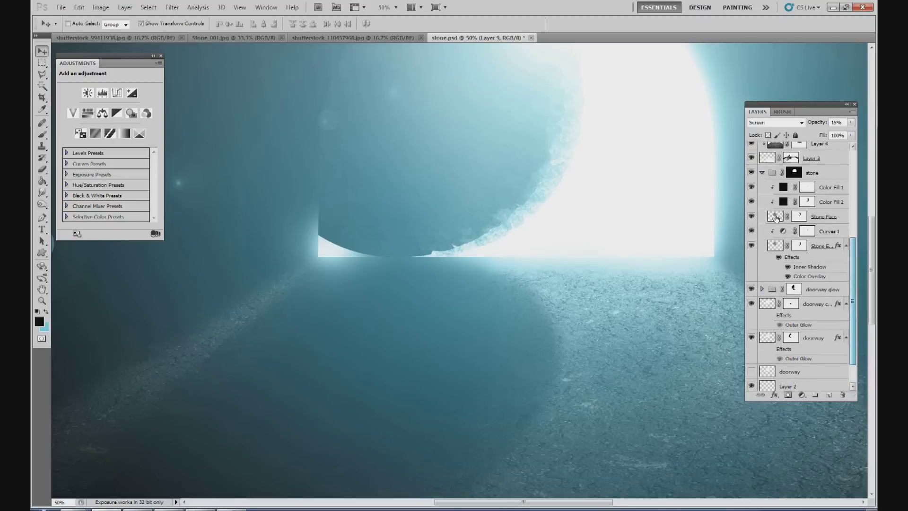
click(752, 217)
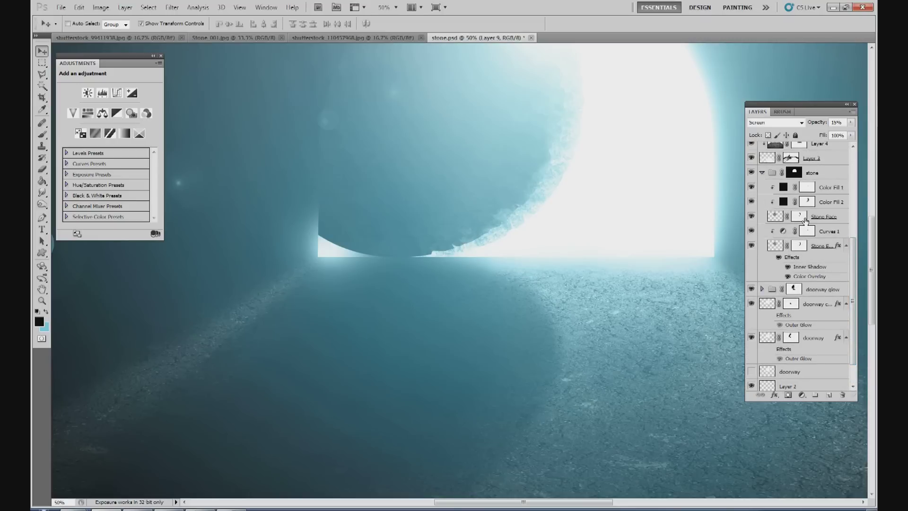
click(805, 217)
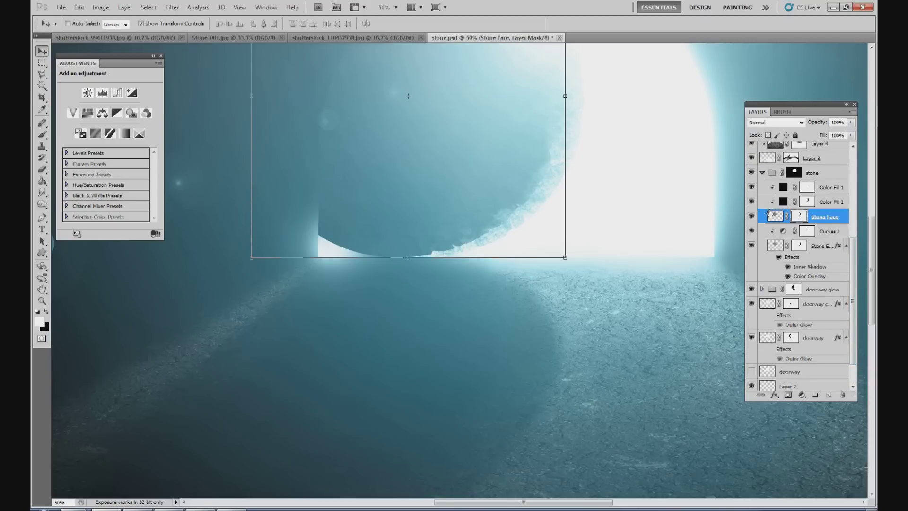
click(43, 78)
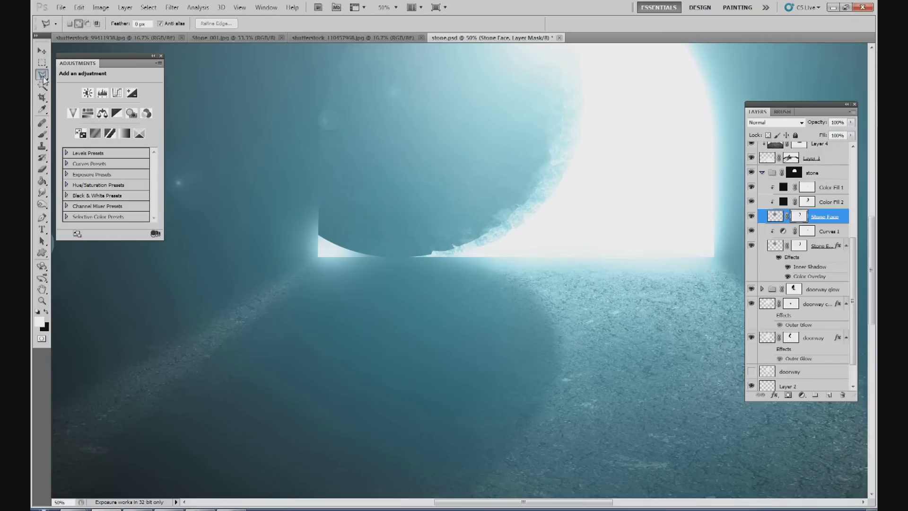
click(71, 74)
drag(314, 255, 298, 244)
Paint the selected wedge black at 100% brush opacity on the Stone Face mask to roughen the stone's edge, and deselect.
click(42, 134)
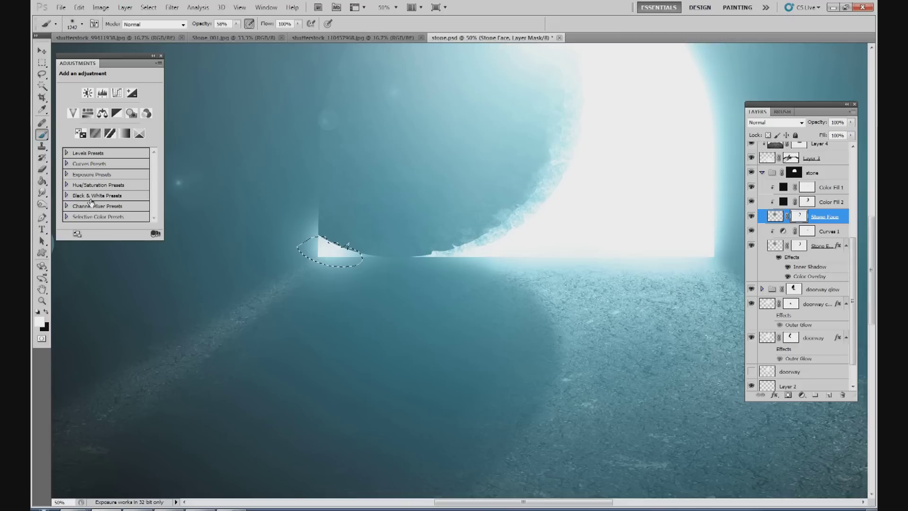
click(45, 312)
click(236, 24)
drag(238, 33, 259, 33)
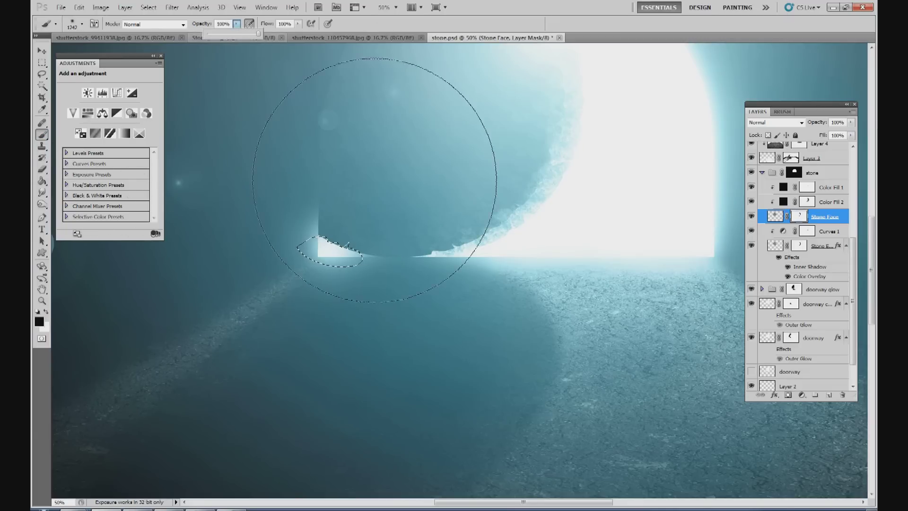
click(312, 239)
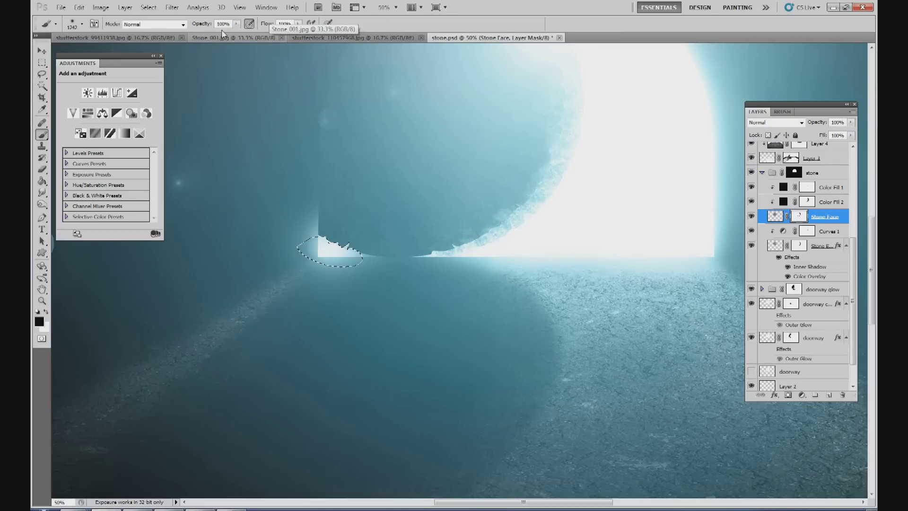
click(148, 8)
click(163, 30)
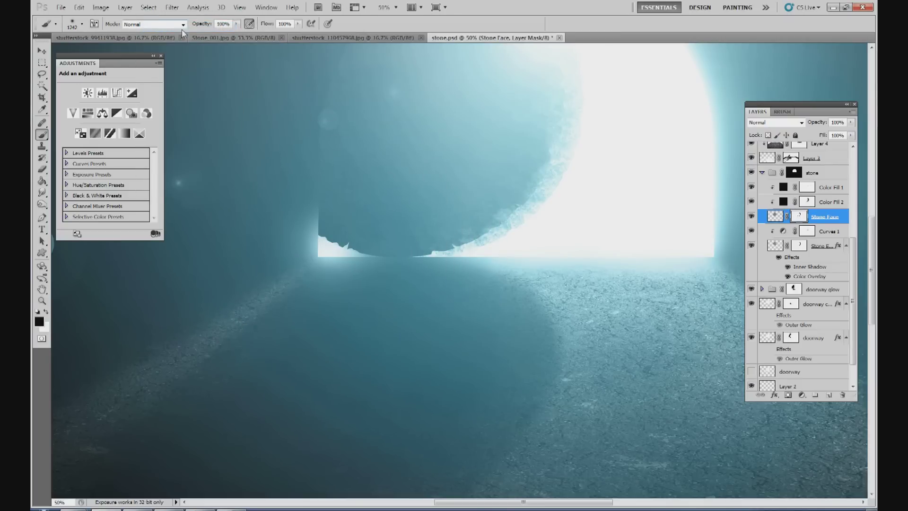
On the Stone Edge layer's mask, lasso the same jagged lower-left wedge, paint it black, and deselect.
click(799, 246)
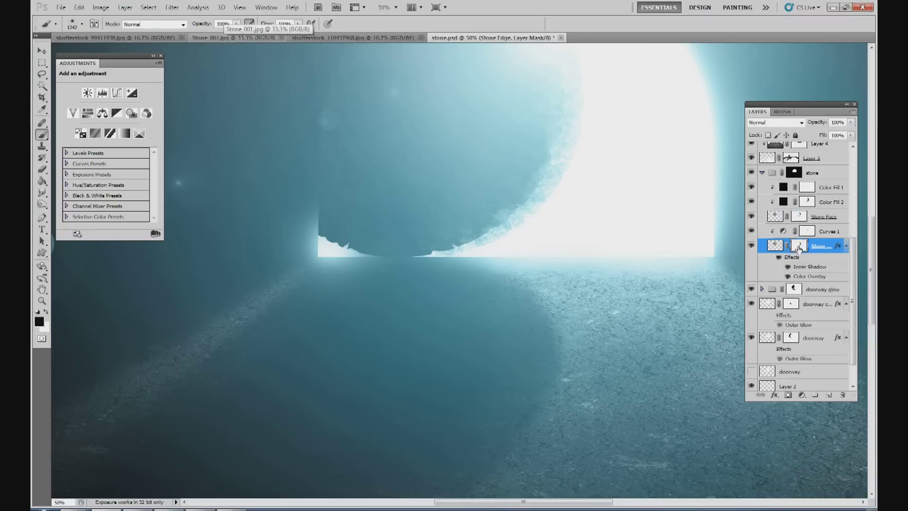
click(41, 74)
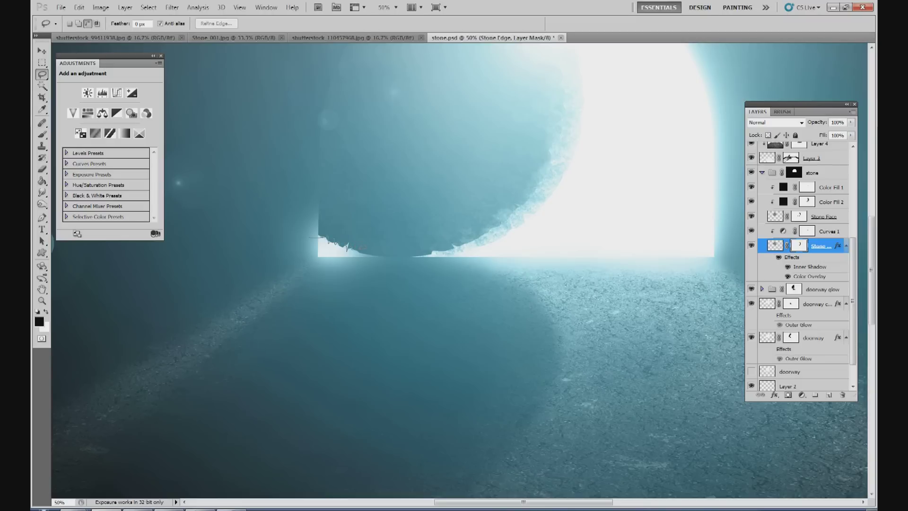
click(42, 134)
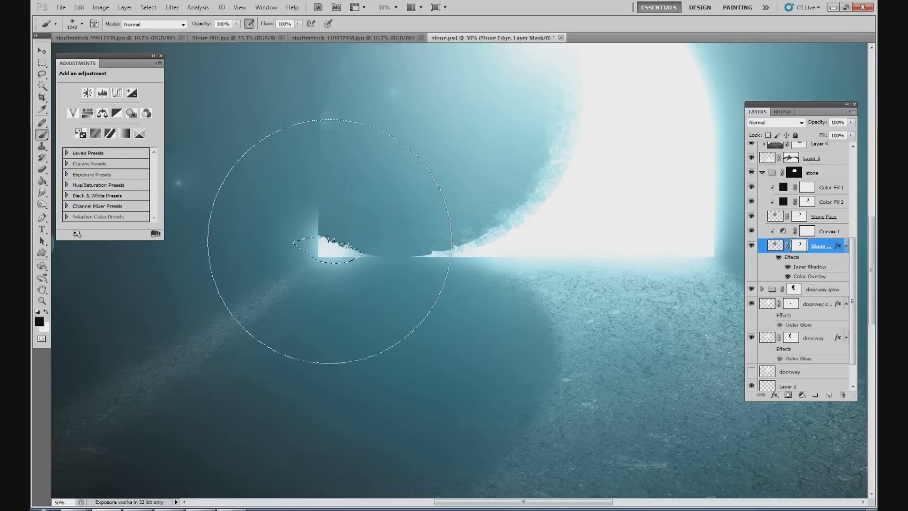
click(148, 7)
click(156, 25)
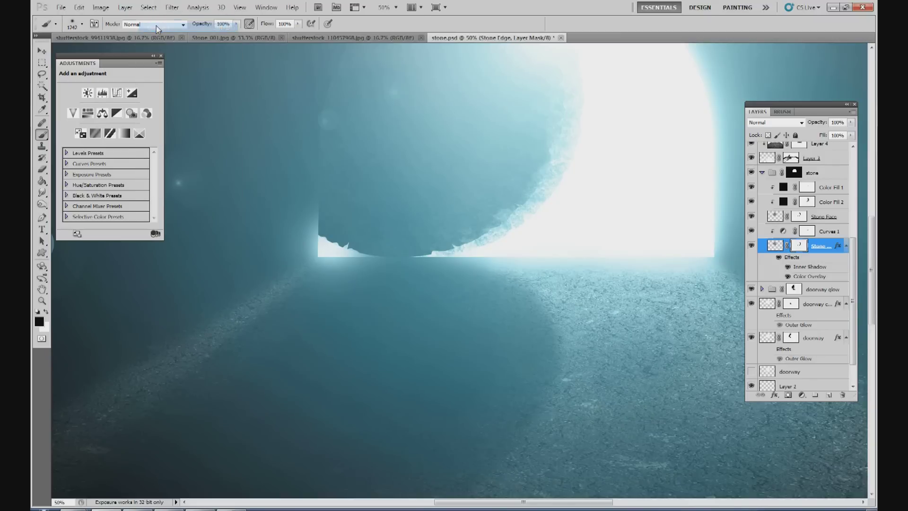
Save the changes to stone.psd.
click(394, 7)
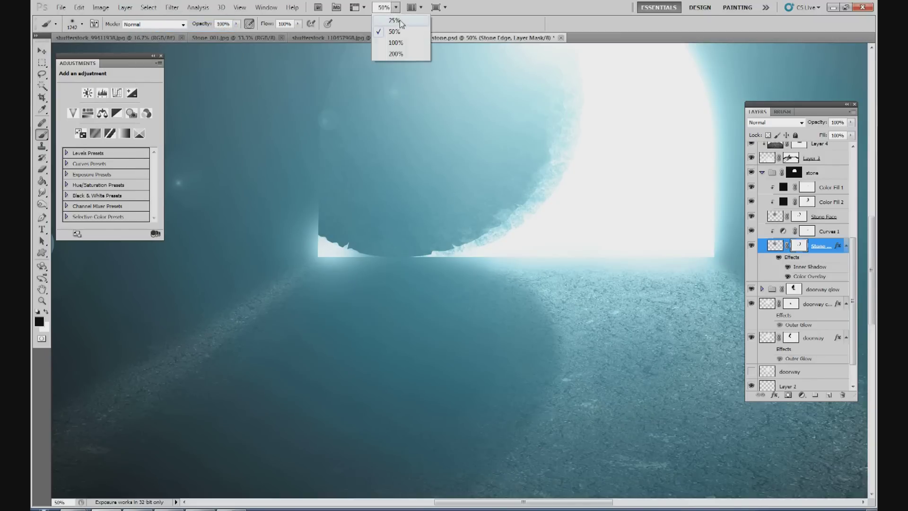
click(383, 21)
text(15)
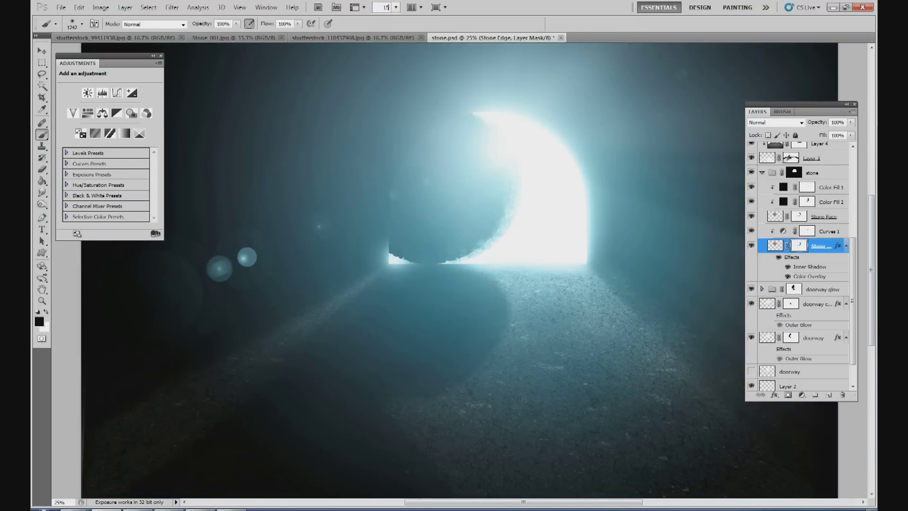
key(Return)
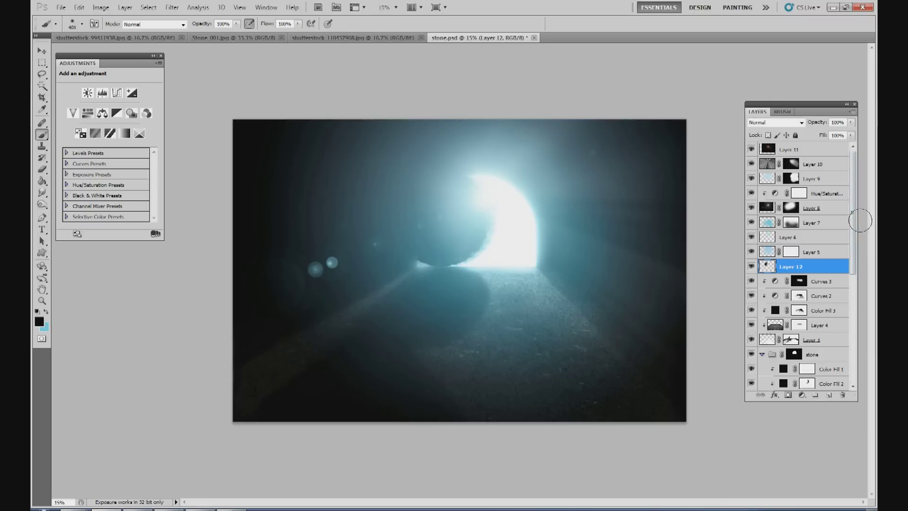
drag(852, 221, 854, 243)
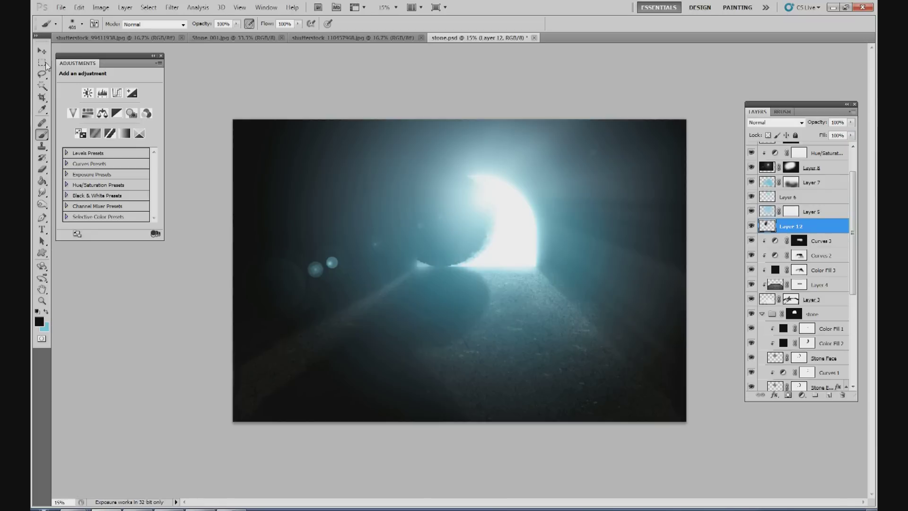
click(61, 7)
key(Escape)
Squash the ground layers Curves 3, Curves 2, Color Fill 3, Layer 4 and Layer 3 vertically to about 73% height.
click(823, 243)
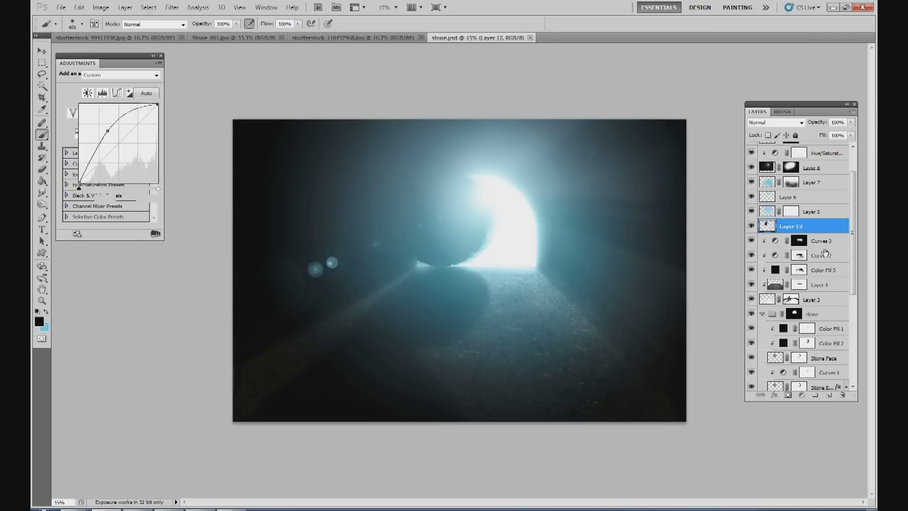
shift+click(825, 255)
shift+click(825, 270)
shift+click(823, 284)
shift+click(822, 299)
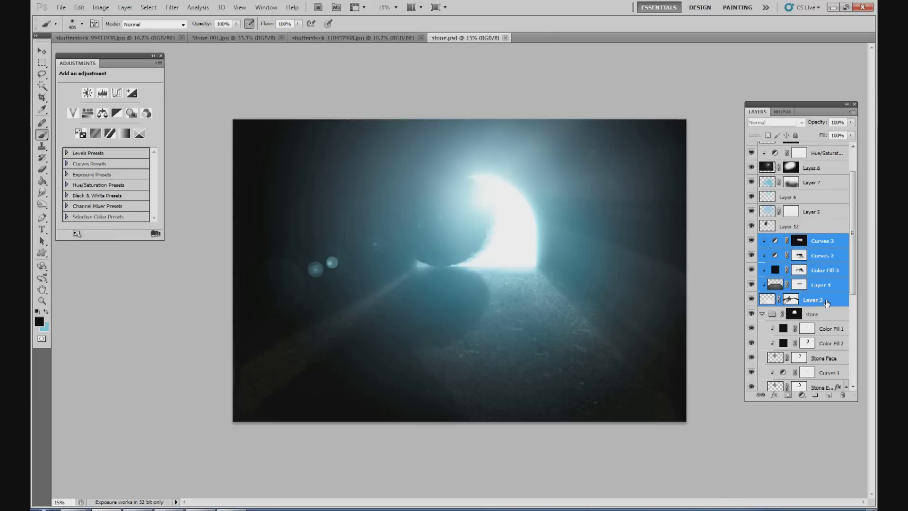
click(42, 51)
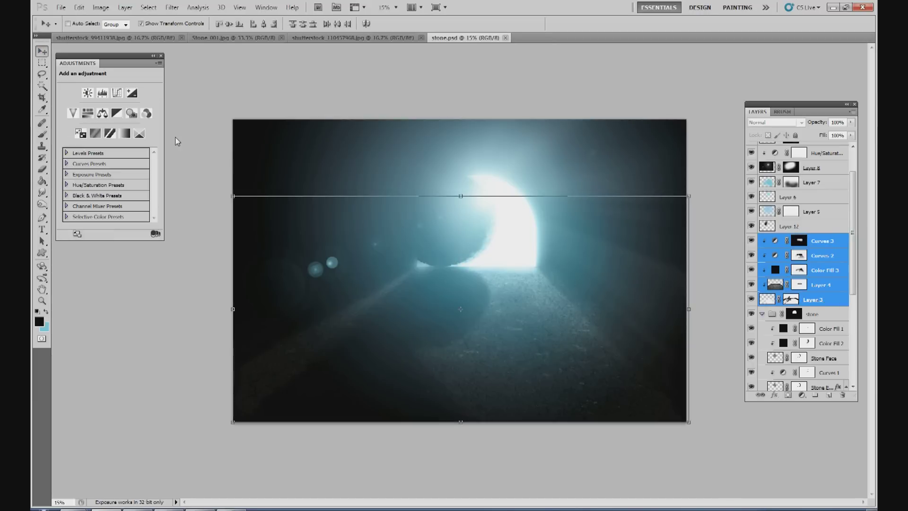
drag(461, 422, 461, 383)
drag(461, 195, 462, 212)
drag(461, 384, 461, 379)
drag(461, 210, 462, 212)
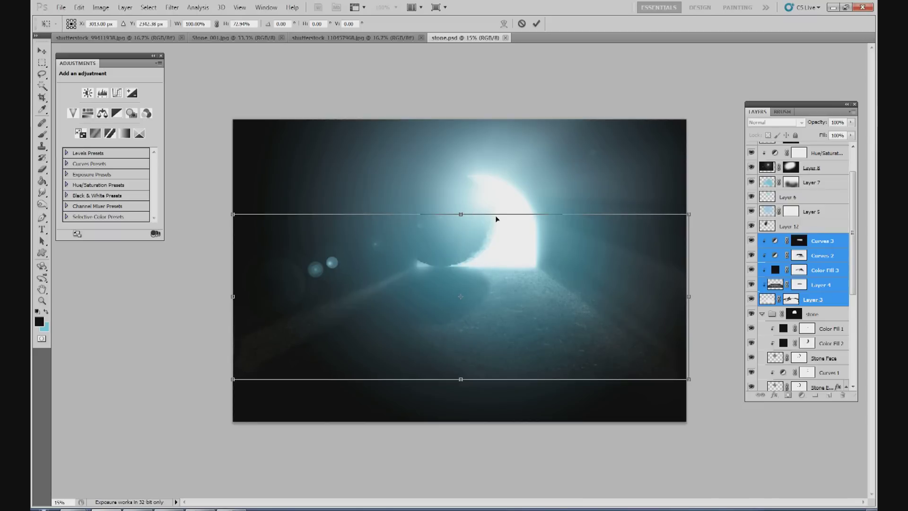
Nudge the squashed ground layers slightly down to a vertical position of about 2356 px and apply the transform.
key(shift+Down)
key(shift+Down)
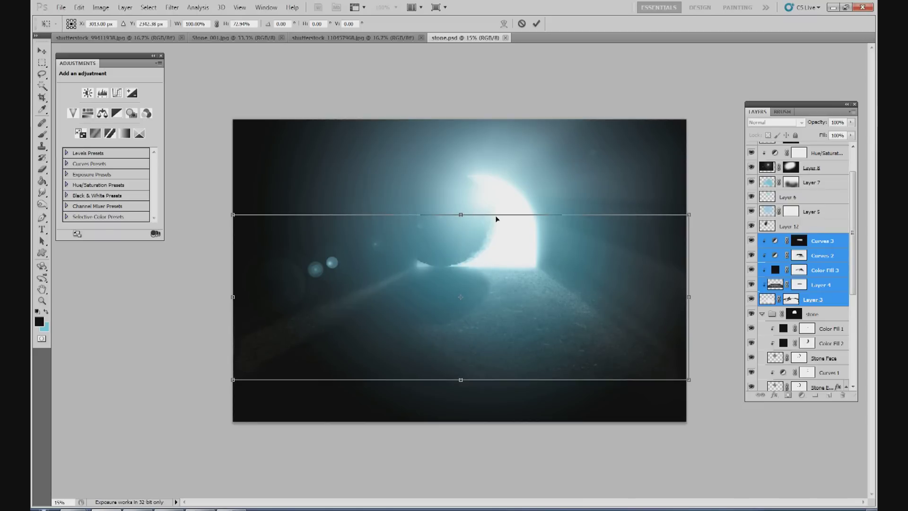
key(Up)
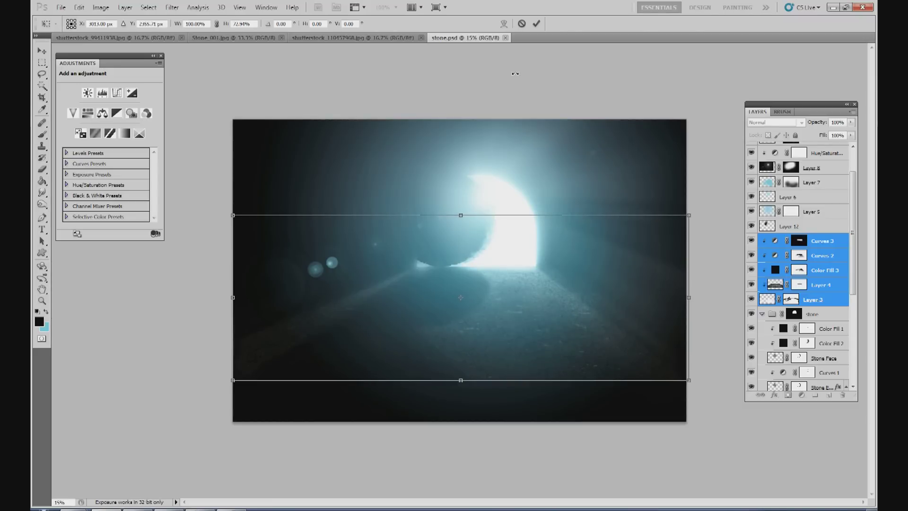
click(536, 24)
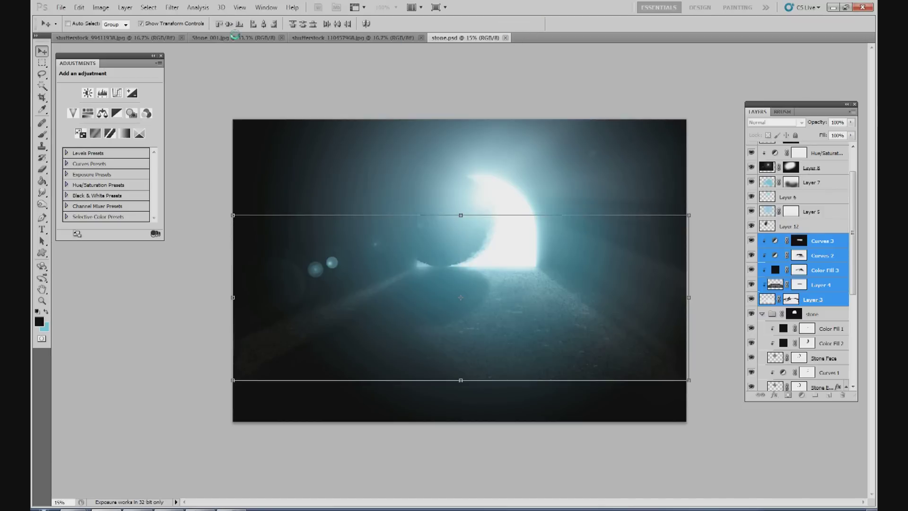
Crop the canvas at full width to remove the empty dark strip below the squashed ground.
click(42, 98)
drag(227, 116, 718, 379)
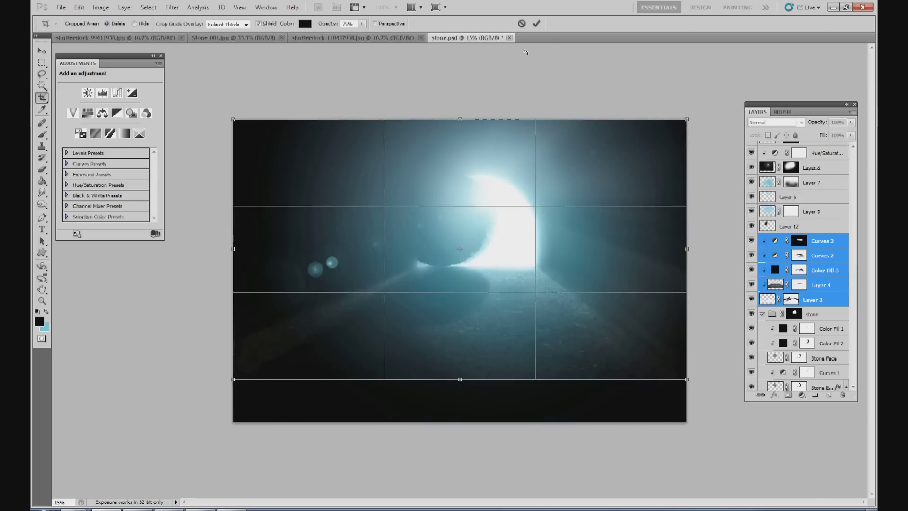
click(537, 24)
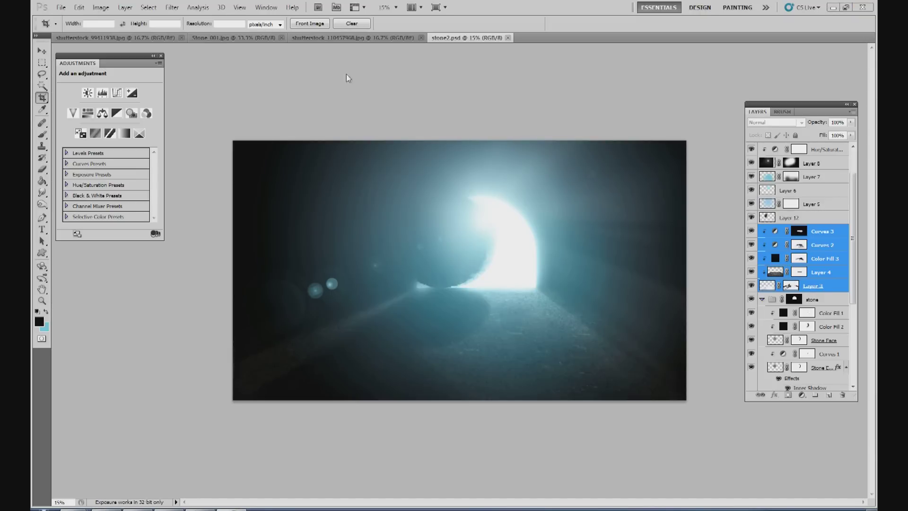
Save the cropped document as stone2 on the Desktop in Photoshop format with its layers kept.
click(61, 7)
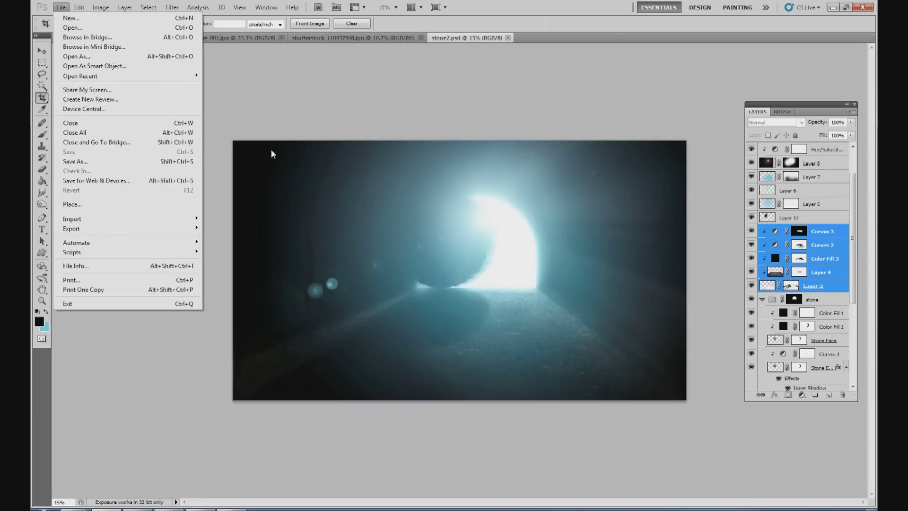
click(172, 162)
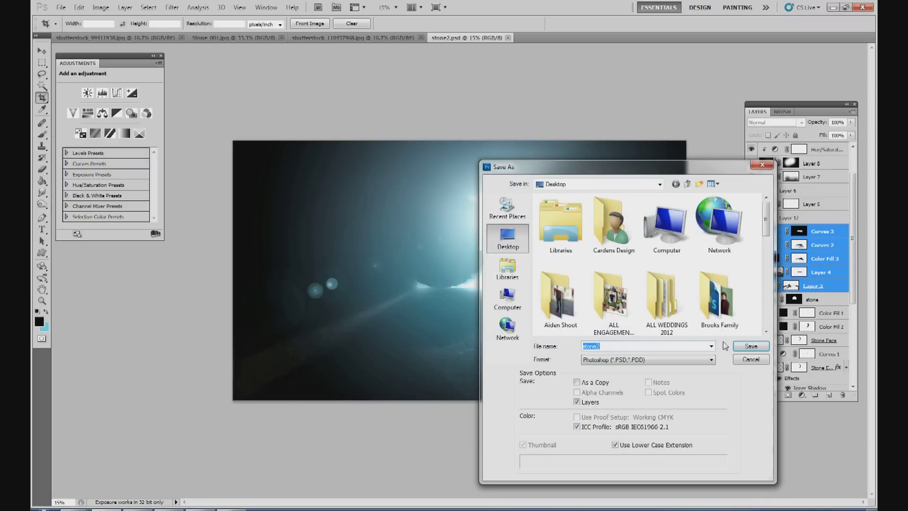
key(Return)
click(449, 194)
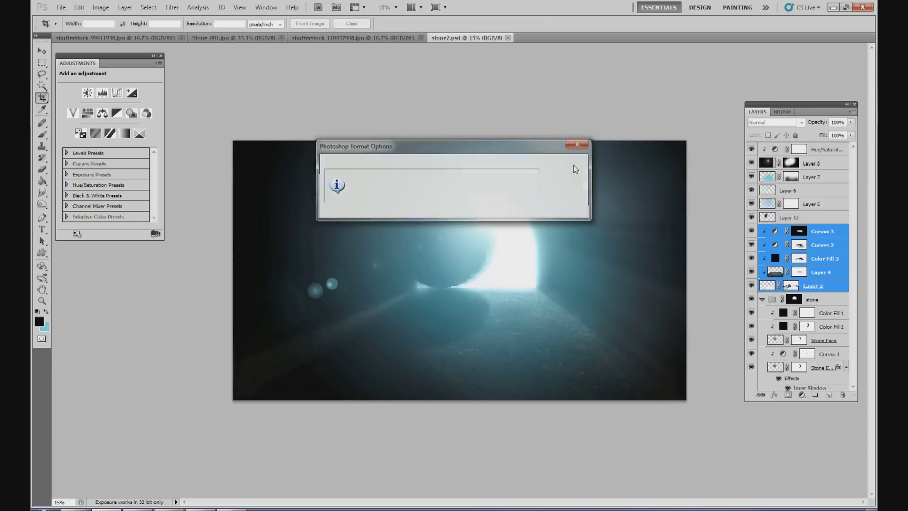
Flatten the image, discarding the hidden layers, and bring up the list of recorded actions.
right_click(812, 219)
click(796, 456)
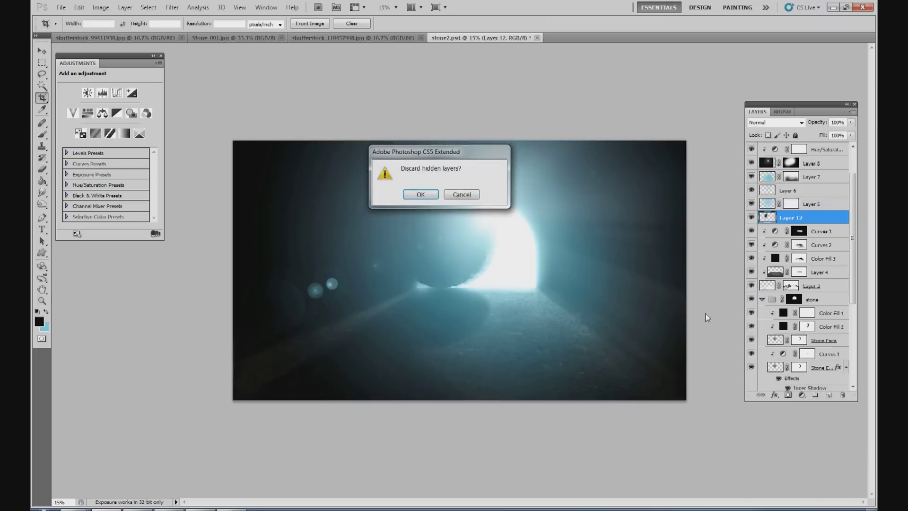
click(431, 192)
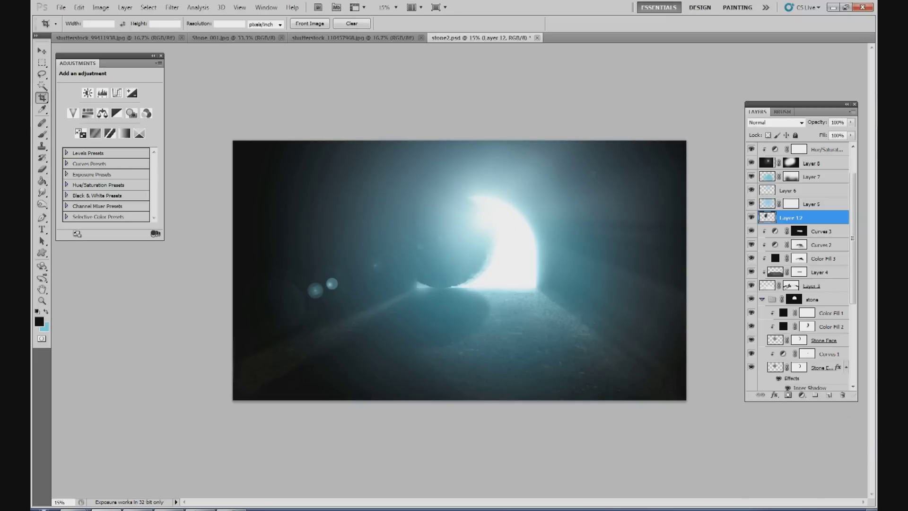
key(alt+F9)
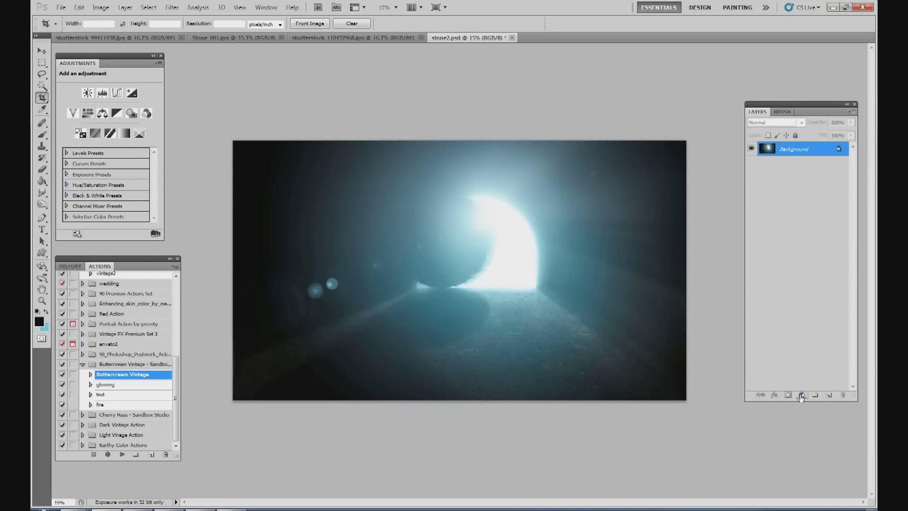
Add a Gradient Map adjustment layer running from black to pale cyan, setting the light end stop to #a1dae2.
click(802, 395)
click(812, 377)
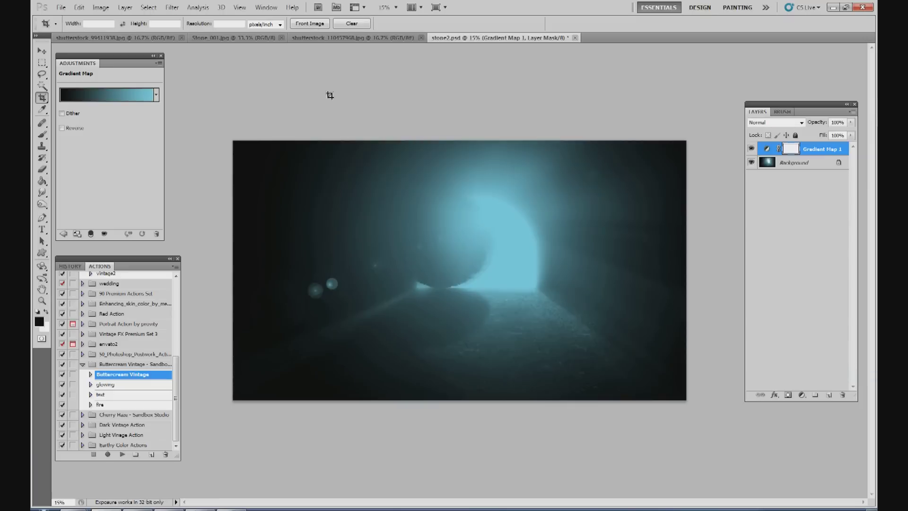
click(138, 95)
click(584, 295)
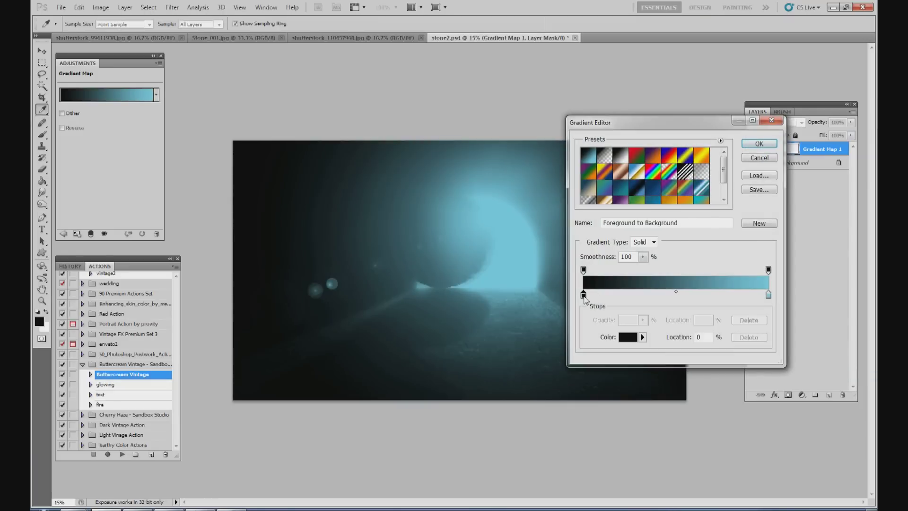
click(768, 295)
click(628, 337)
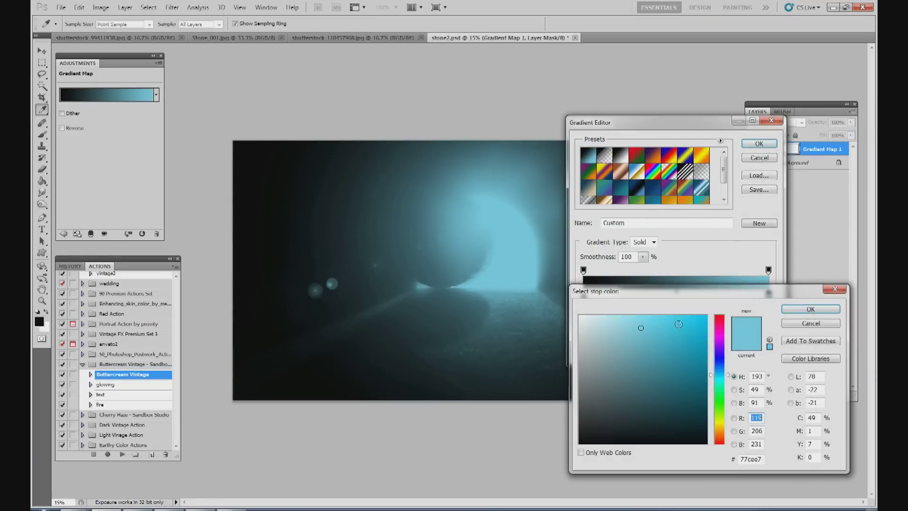
drag(639, 330, 611, 331)
drag(718, 376, 718, 381)
click(615, 330)
click(615, 330)
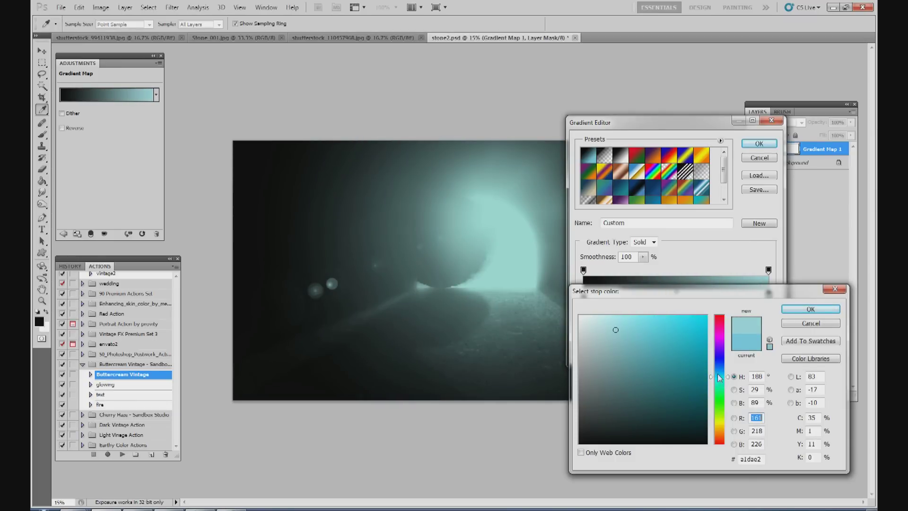
click(810, 312)
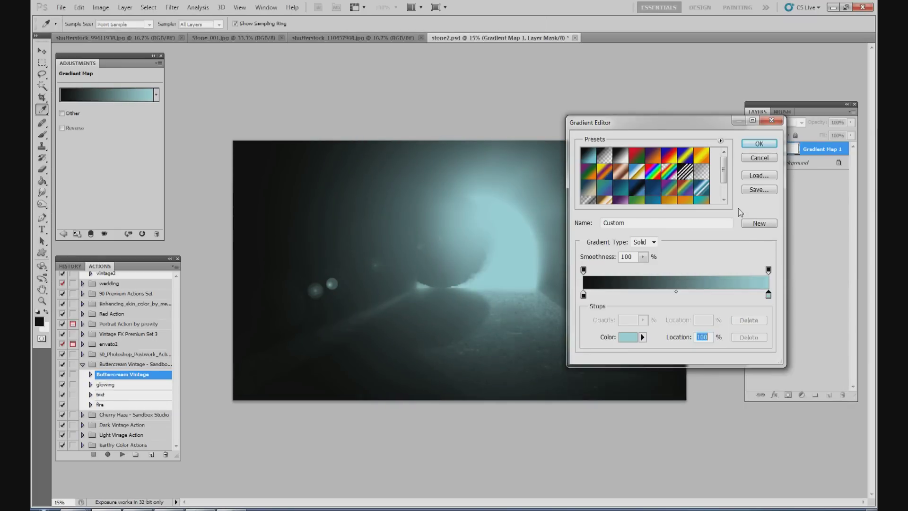
click(759, 144)
Blend the gradient map layer in Soft Light at 65% opacity and compare the image with and without it.
click(775, 123)
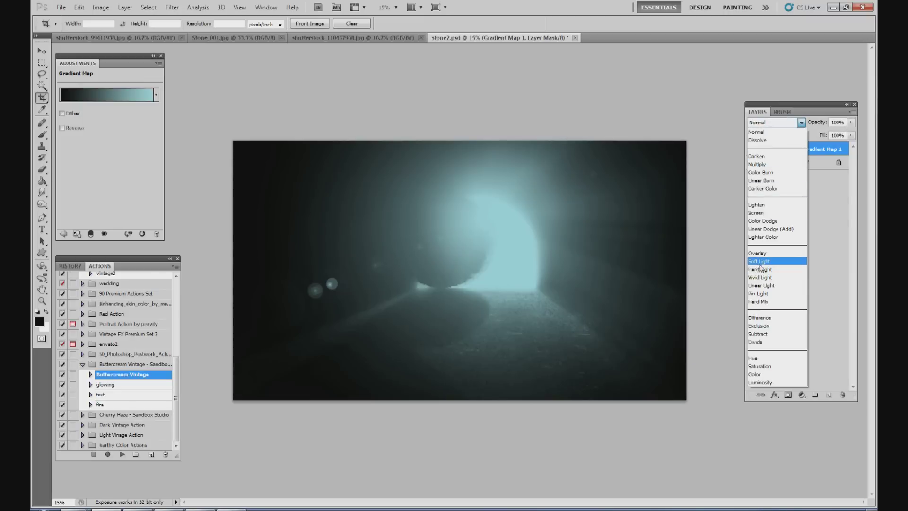
click(760, 263)
click(851, 122)
drag(851, 132, 832, 135)
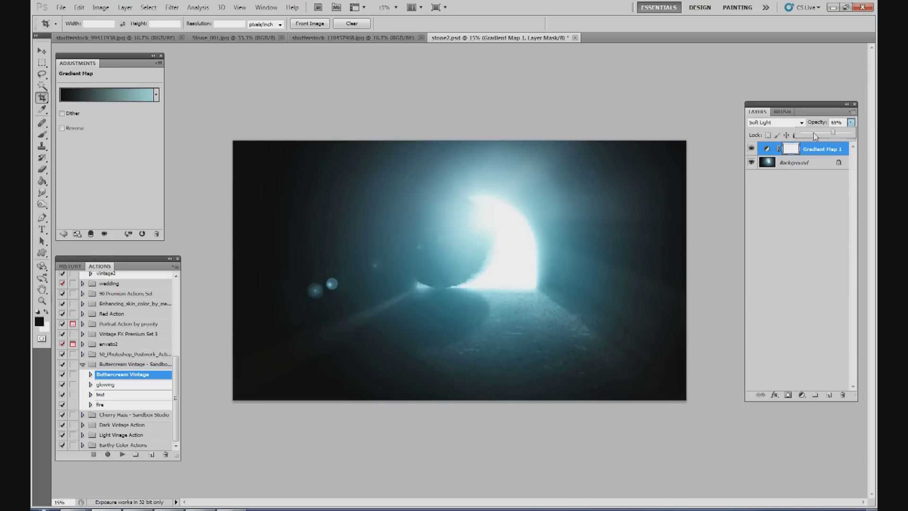
click(751, 149)
click(752, 150)
click(751, 149)
click(752, 149)
Duplicate the Background layer and move the copy above the gradient map layer.
click(807, 166)
drag(806, 166, 828, 395)
drag(793, 164, 787, 151)
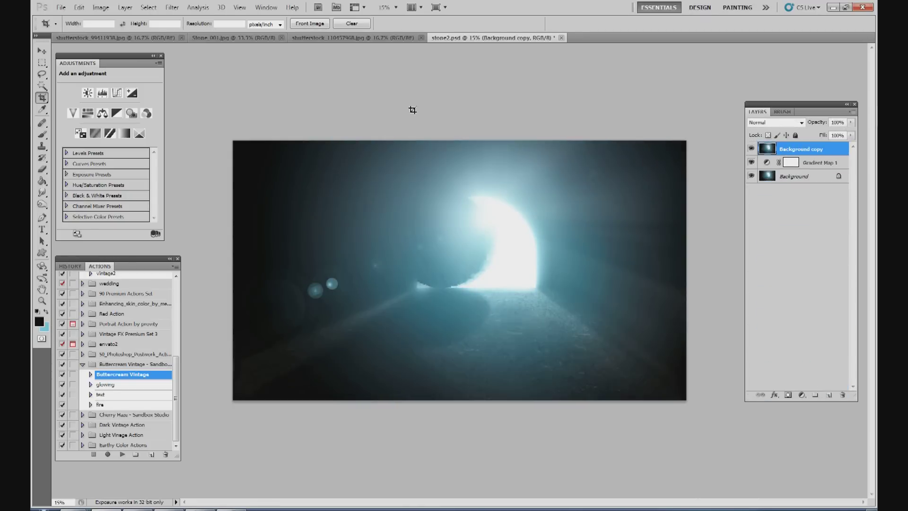
Sharpen the image by applying High Pass with a slightly raised radius to the background copy and blending it in Overlay.
click(170, 7)
mouse_move(261, 211)
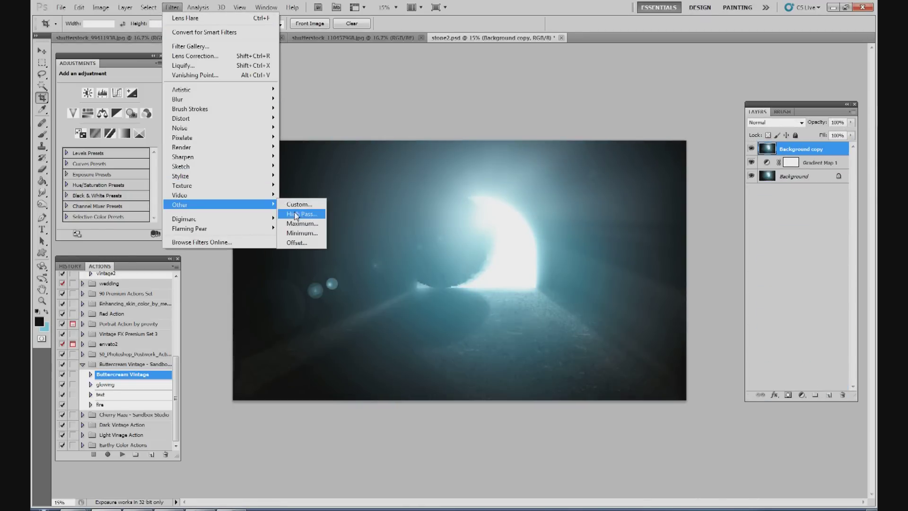
click(298, 214)
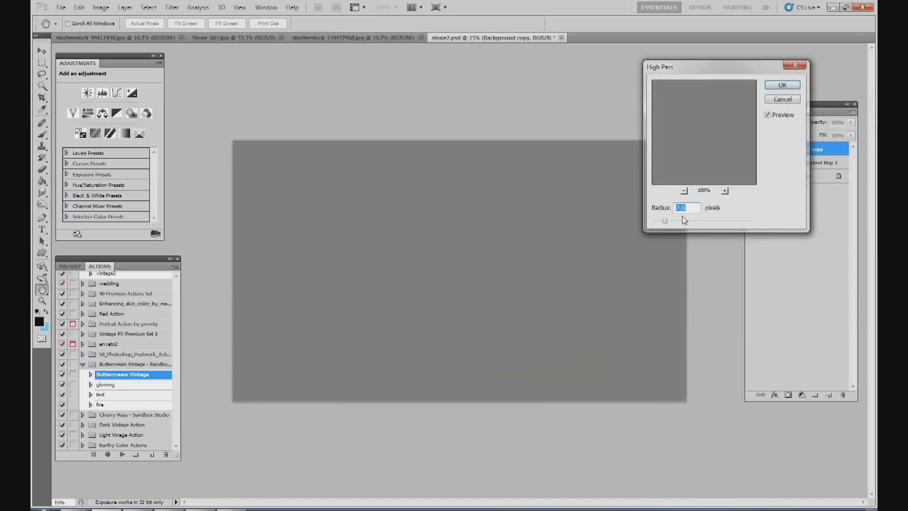
drag(665, 221, 670, 221)
click(786, 85)
click(775, 122)
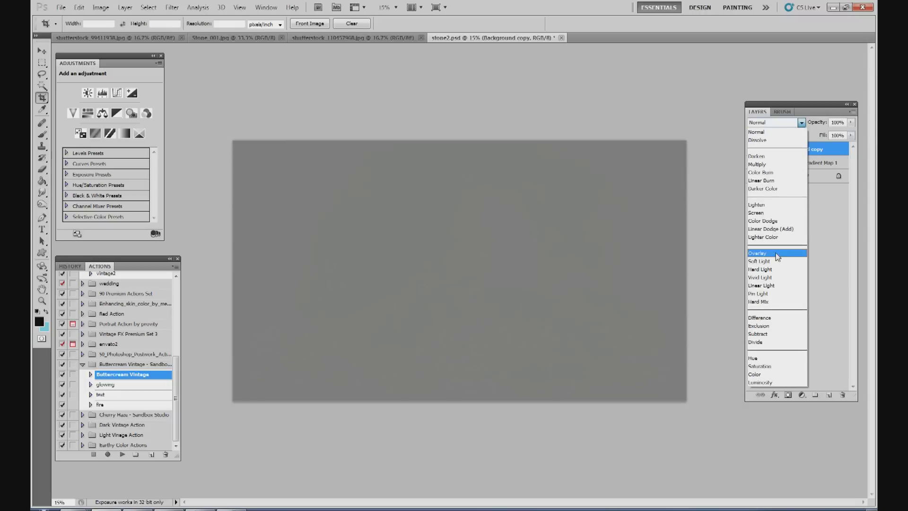
click(776, 251)
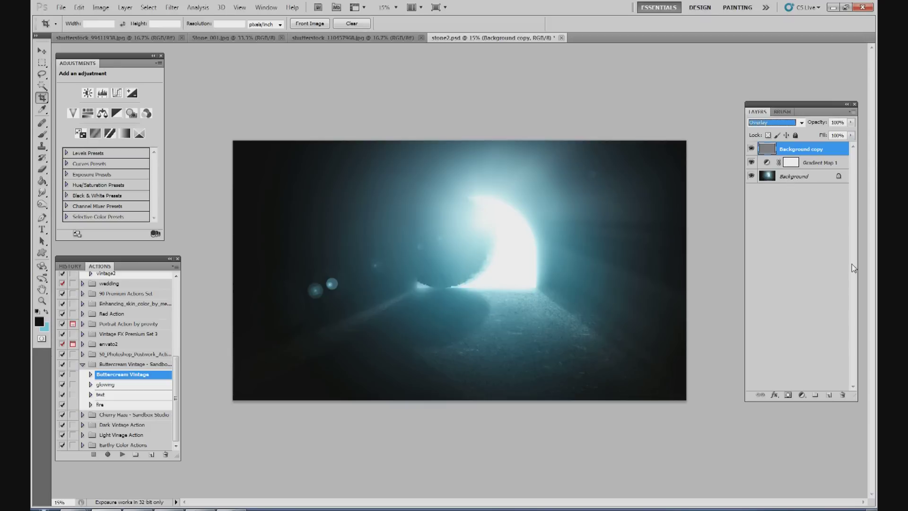
Flatten the gradient map and sharpening layers into the Background.
key(m)
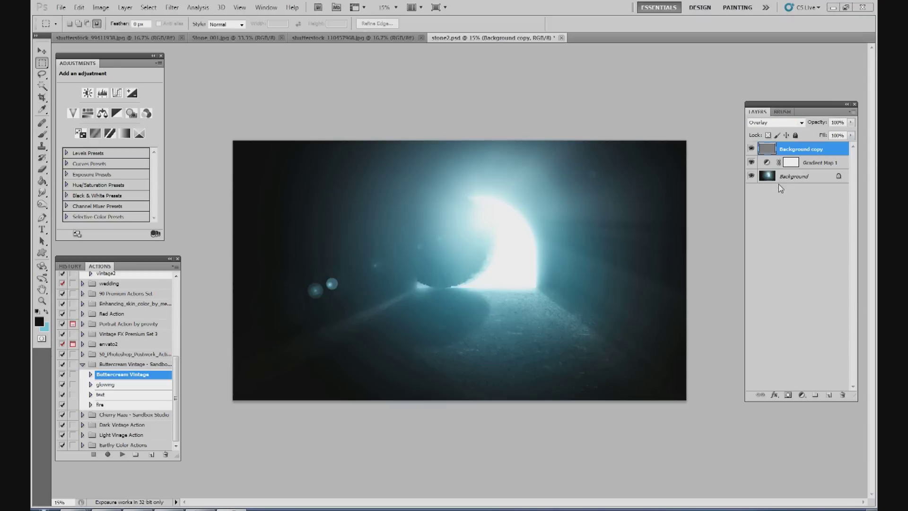
click(799, 180)
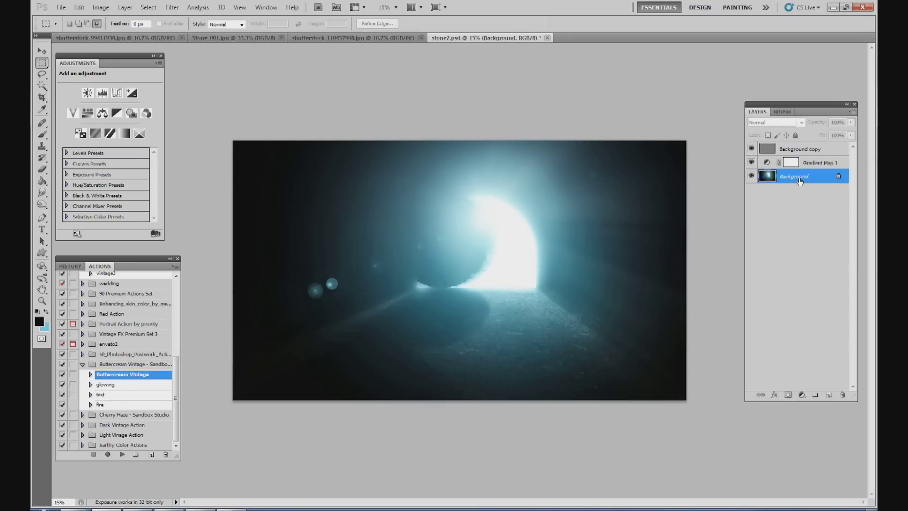
right_click(799, 180)
click(786, 261)
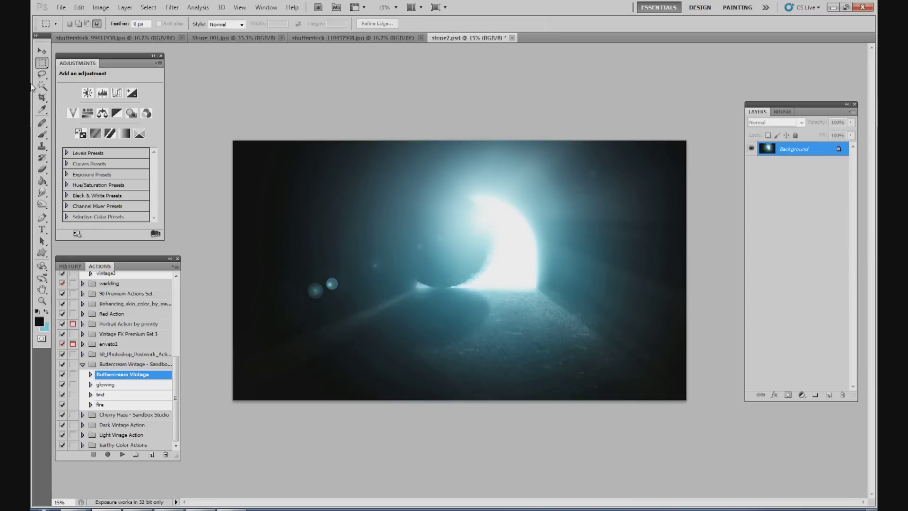
Crop the image slightly inside its edges with the crop frame tilted a little clockwise.
click(42, 98)
drag(244, 141, 679, 390)
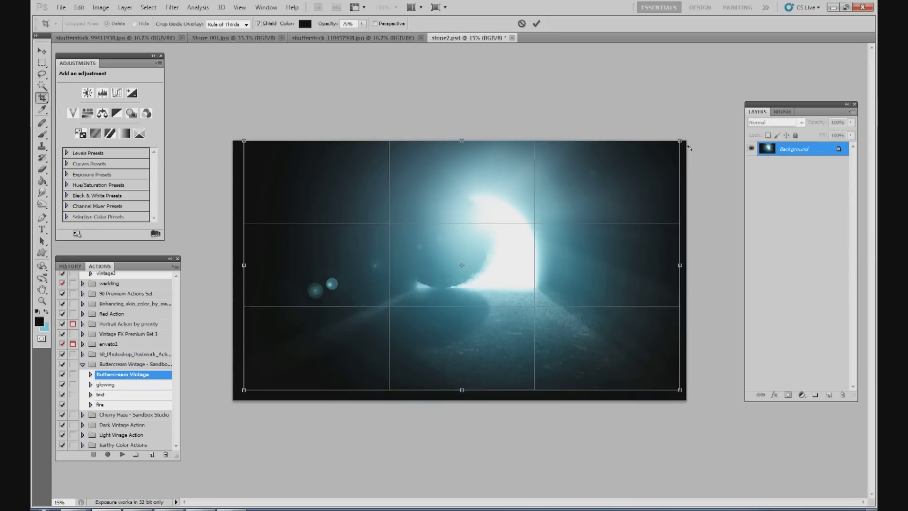
drag(686, 137, 688, 139)
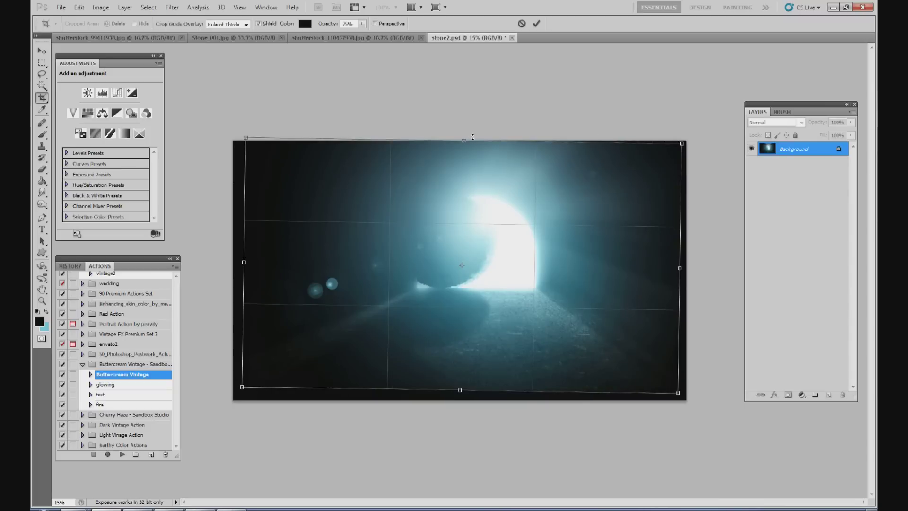
drag(466, 140, 475, 141)
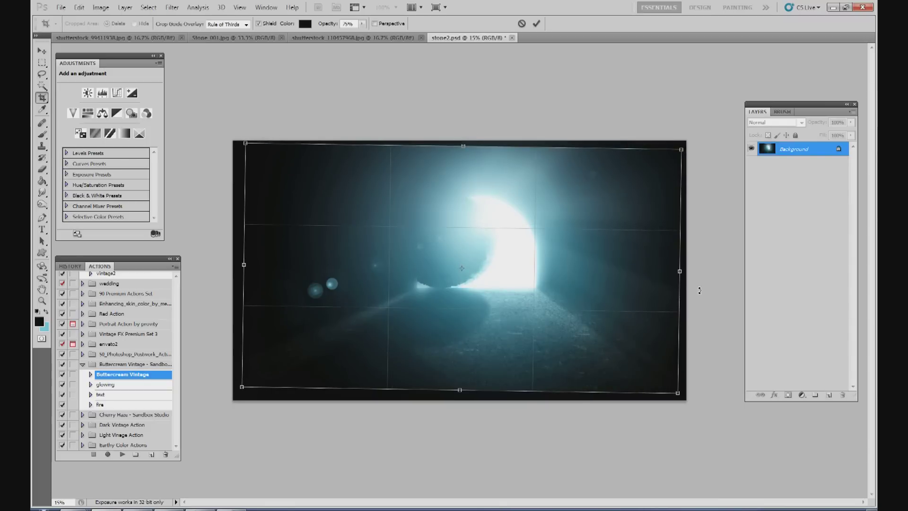
drag(459, 390, 460, 394)
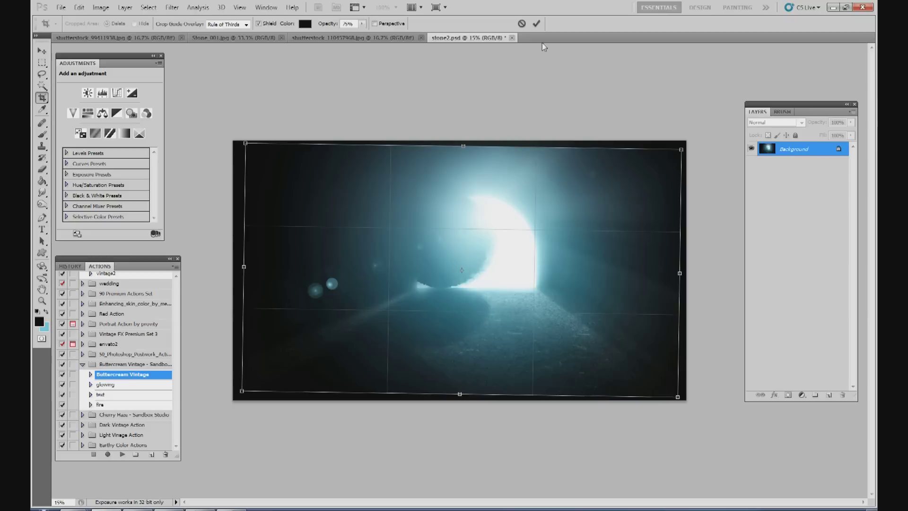
click(536, 24)
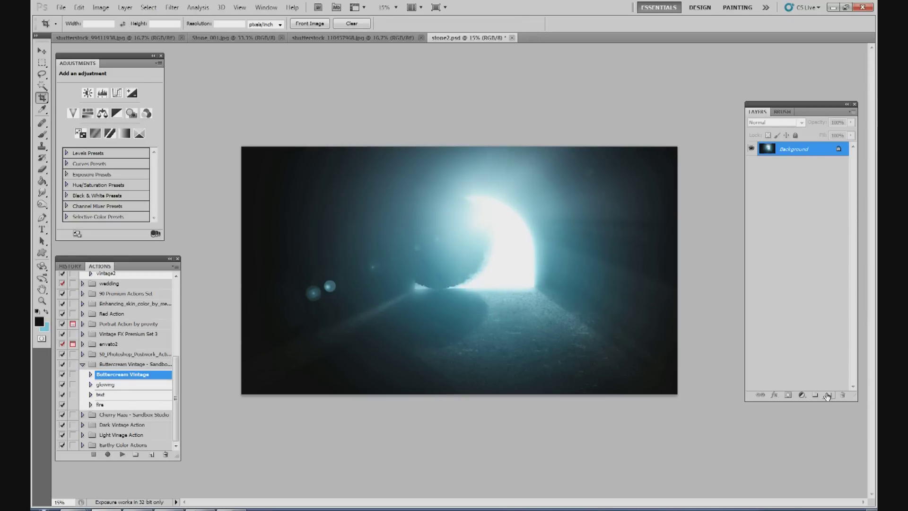
Add the black title text "[ RISEN ]" at 50 pt on a new layer to the right of the doorway.
click(827, 397)
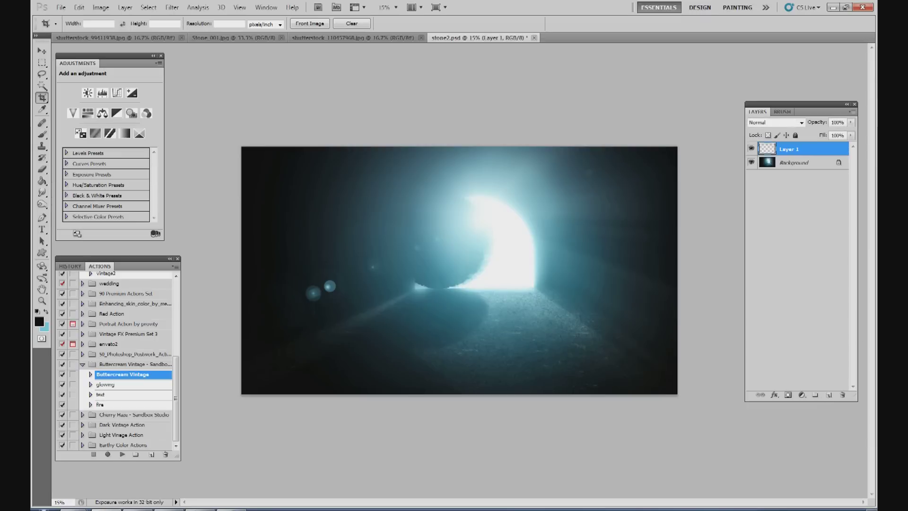
click(41, 229)
click(540, 221)
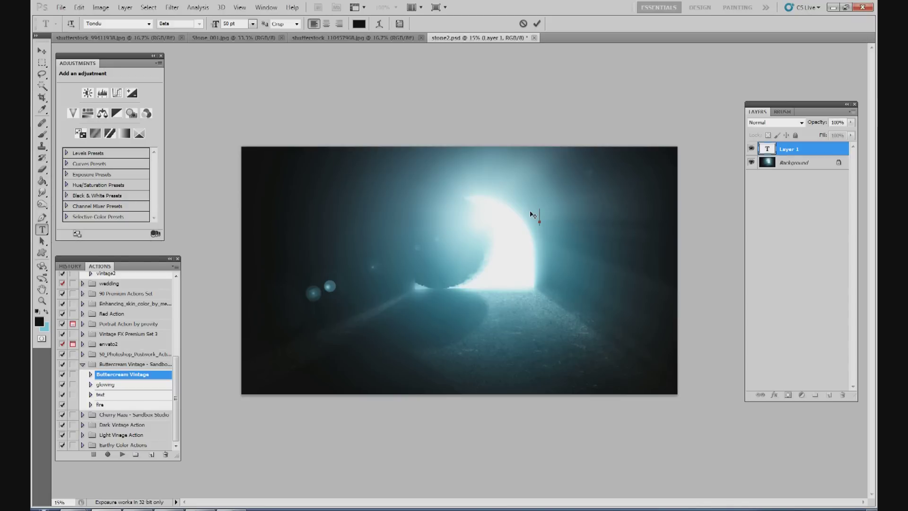
text(C)
text(RISD)
text(EN)
key(BackSpace)
key(BackSpace)
key(BackSpace)
text(EN)
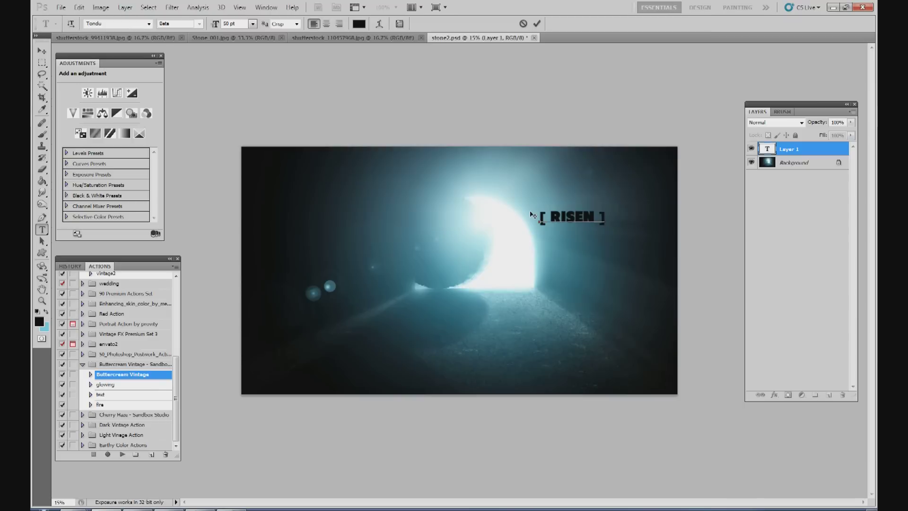
Set the title's font to Trebuchet MS in the Bold style.
key(ctrl+a)
click(116, 28)
click(120, 23)
click(120, 23)
text(Trebuchet MS)
key(Return)
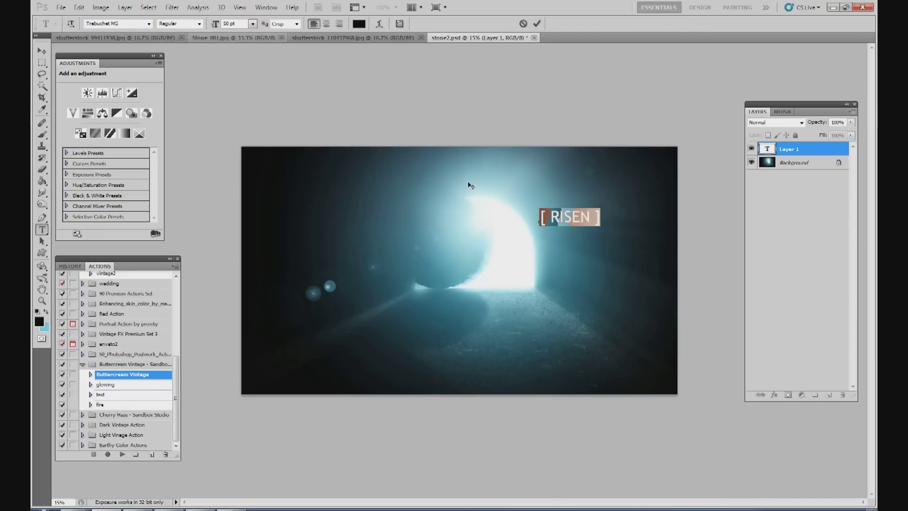
click(200, 24)
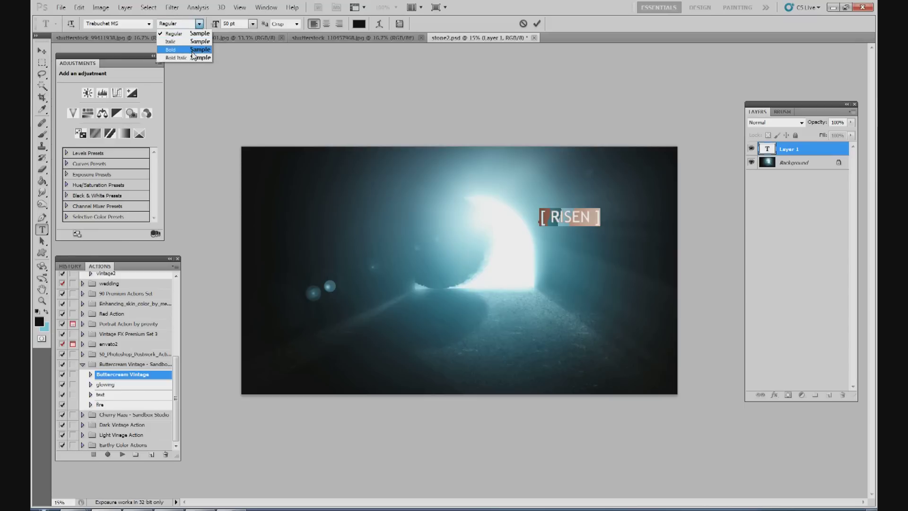
click(194, 53)
Change the font of the whole title to REVOLUTION.
click(572, 217)
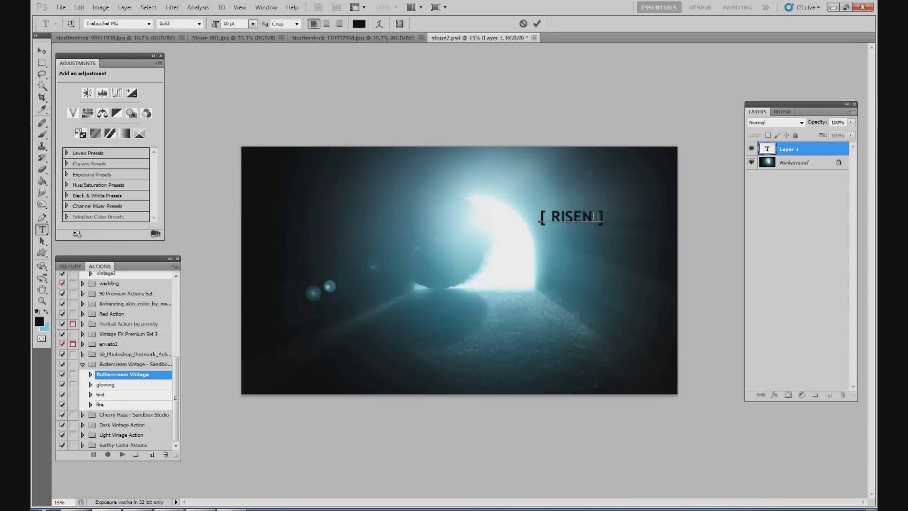
key(ctrl+a)
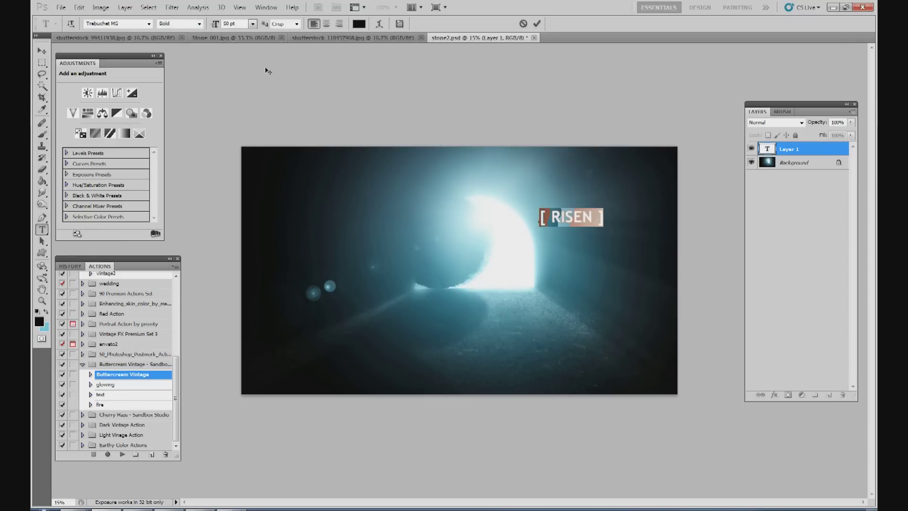
click(149, 24)
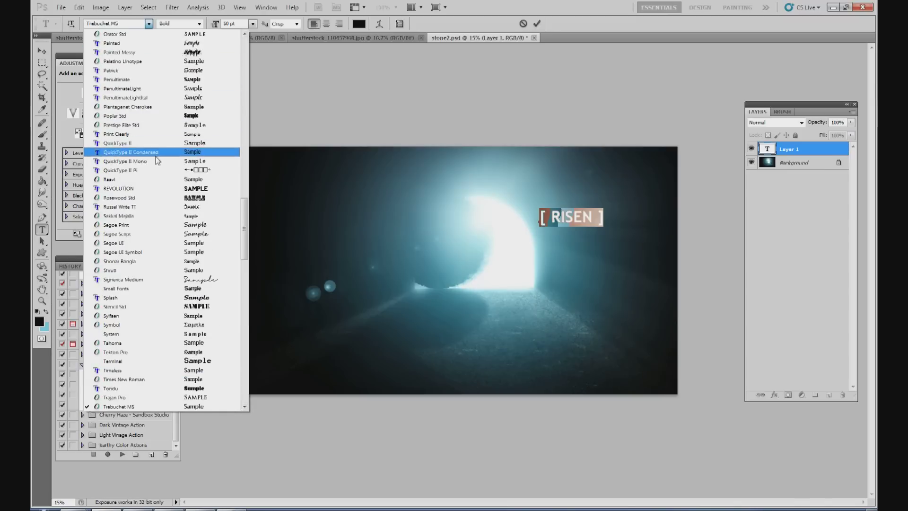
click(150, 188)
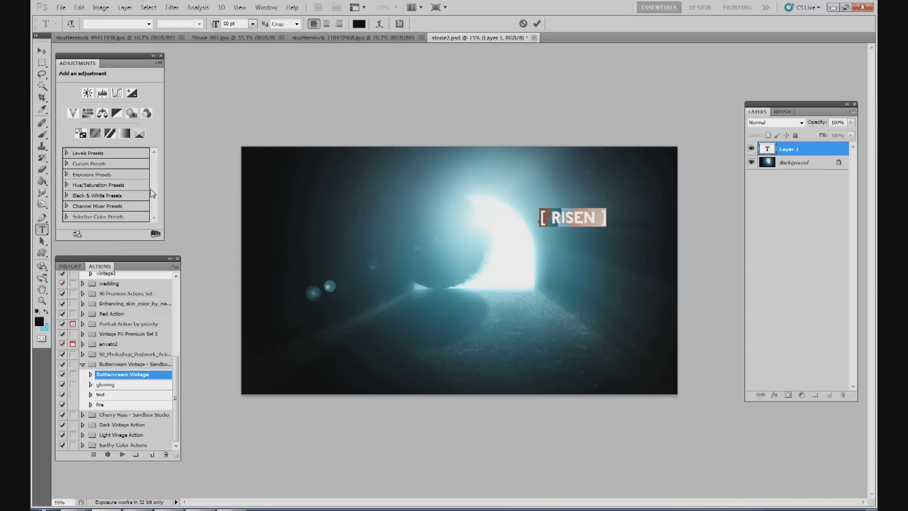
Enlarge the title proportionally to about 130% and place it beside the doorway's right edge at mid-height.
click(42, 50)
drag(605, 223, 616, 238)
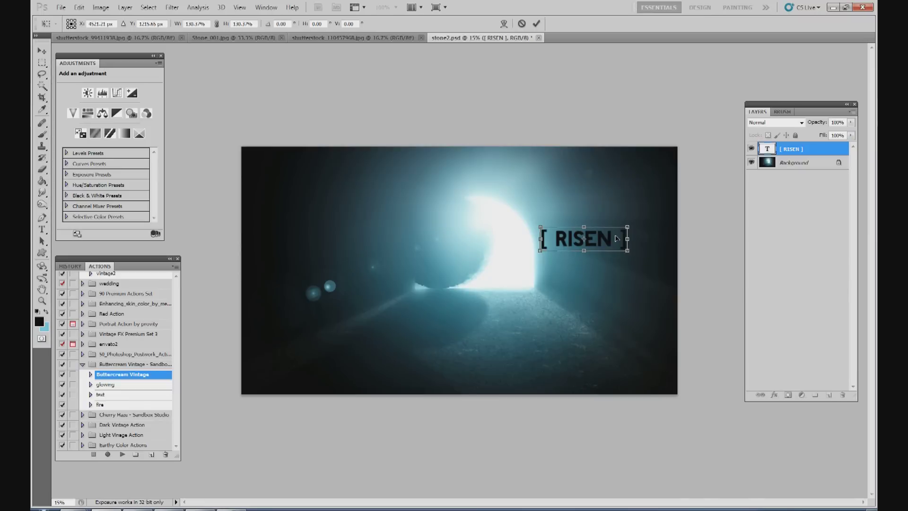
click(536, 24)
Set the title layer's blending mode to Overlay and deselect the layer to judge the effect.
click(797, 165)
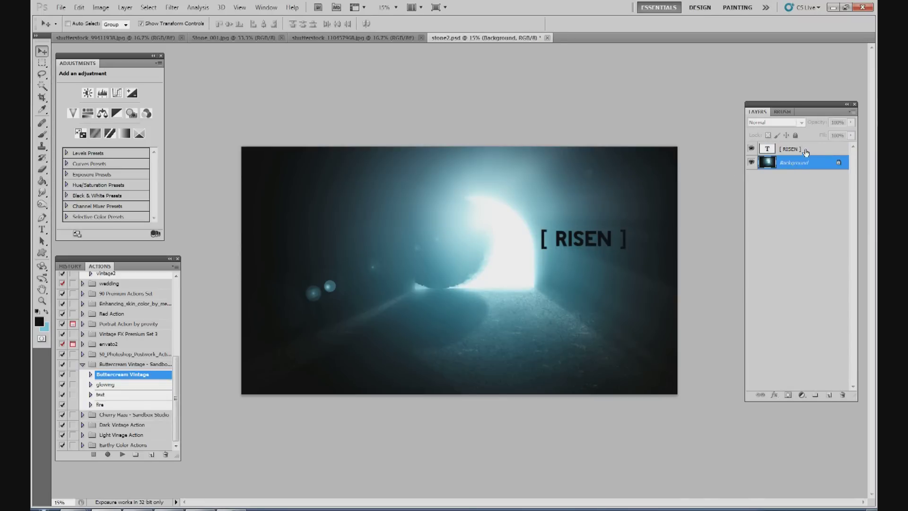
click(795, 149)
click(774, 122)
click(769, 253)
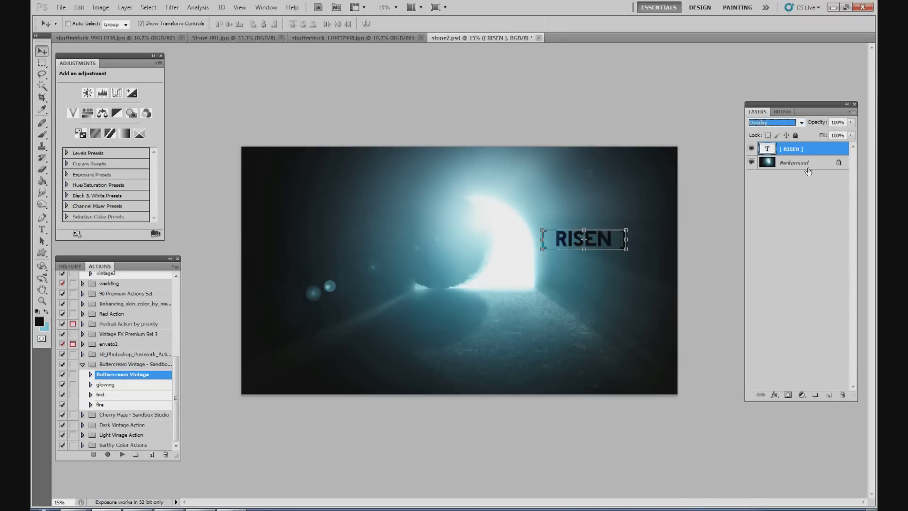
click(802, 165)
Move the title up beside the doorway's upper right curve and scale it down proportionally to about 77%.
click(813, 156)
drag(597, 234, 578, 200)
key(ctrl+t)
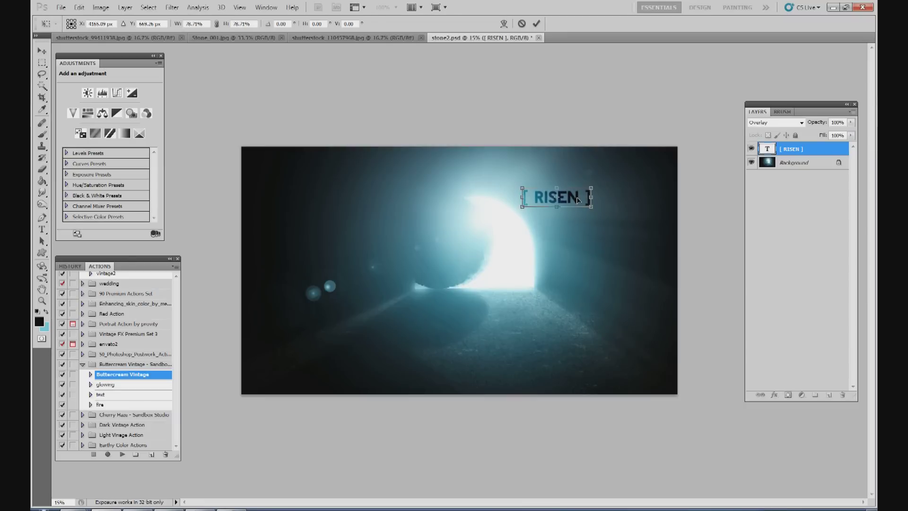
click(536, 23)
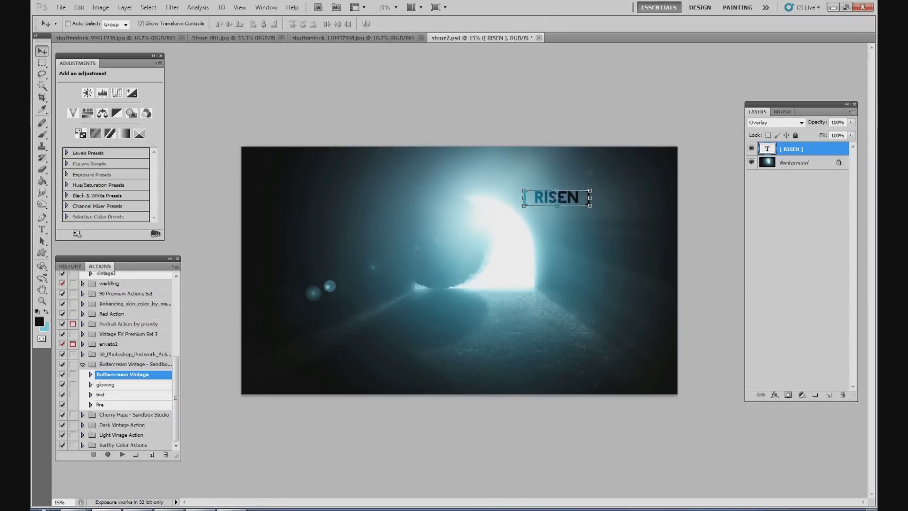
Add a new empty layer above the title layer.
click(806, 163)
click(802, 150)
click(828, 395)
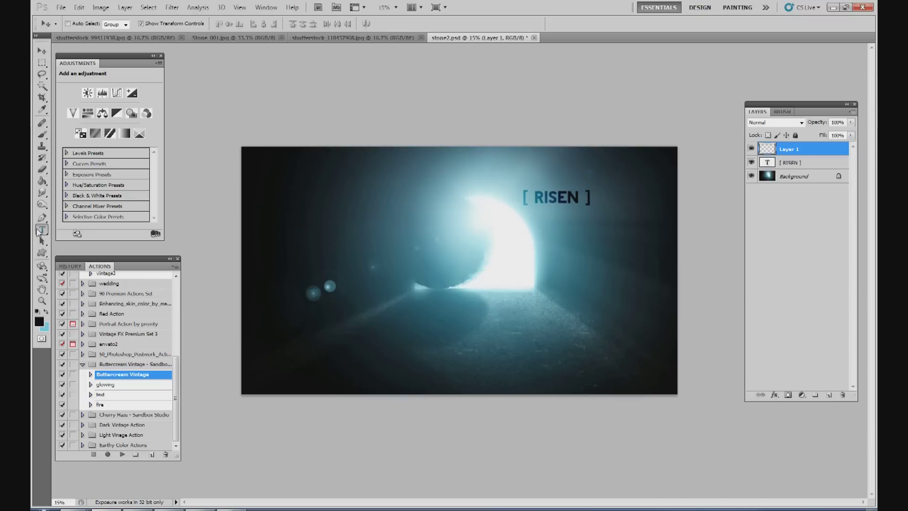
Add the text "MATTHEW 28:6" below the "[ RISEN ]" title and set its layer's blending mode to Overlay.
click(41, 230)
click(488, 229)
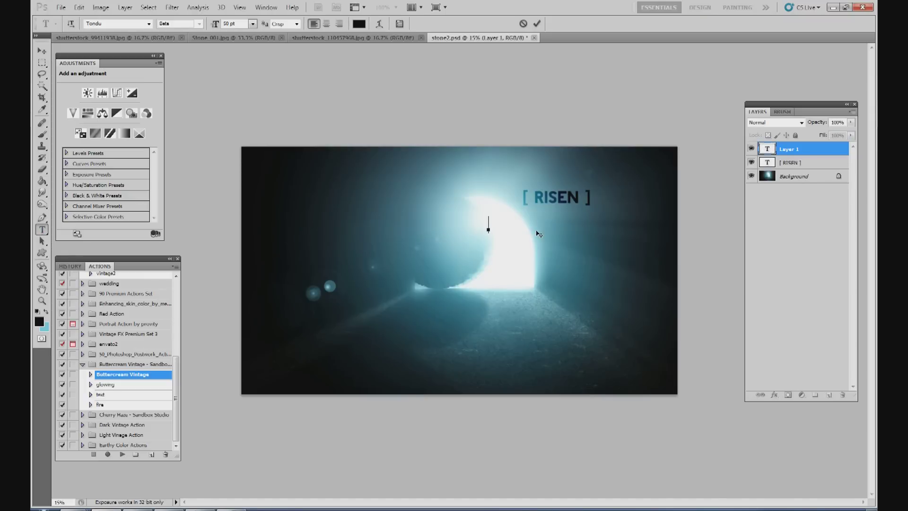
text(m)
key(BackSpace)
text(MATTHEW 28:6)
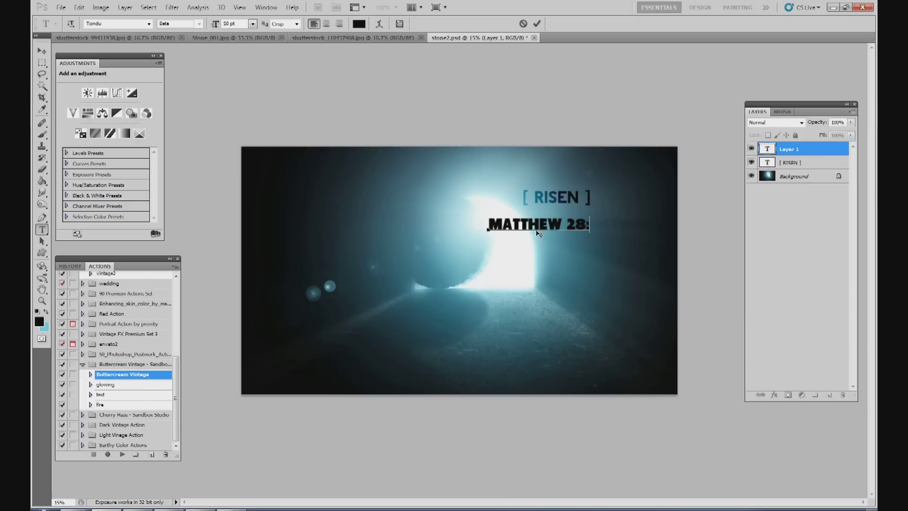
click(42, 51)
click(775, 122)
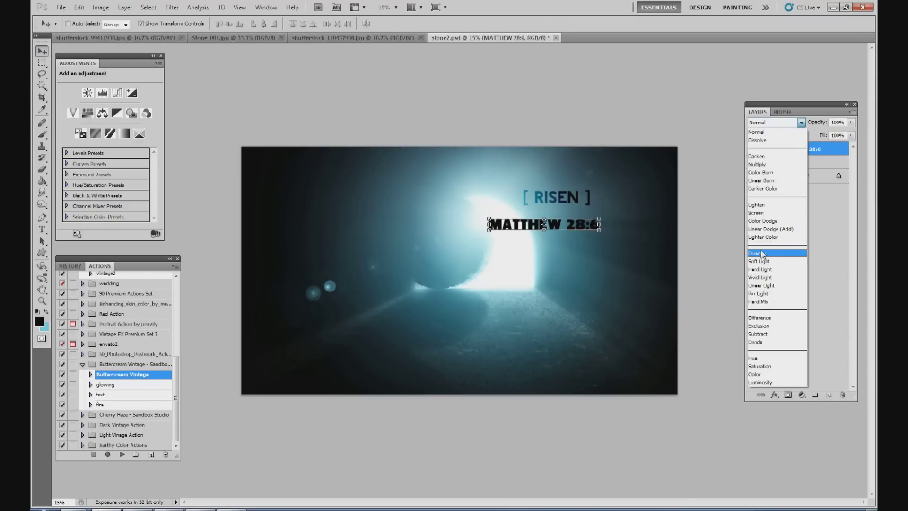
click(775, 254)
Scale the verse text proportionally to about 59%, align it directly beneath the title at matching width, and deselect its layer.
click(395, 7)
click(395, 20)
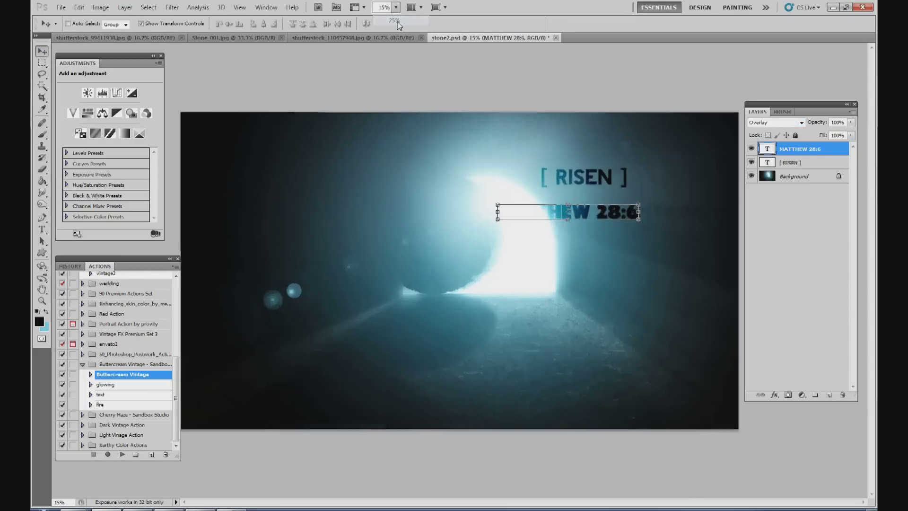
drag(691, 186, 678, 166)
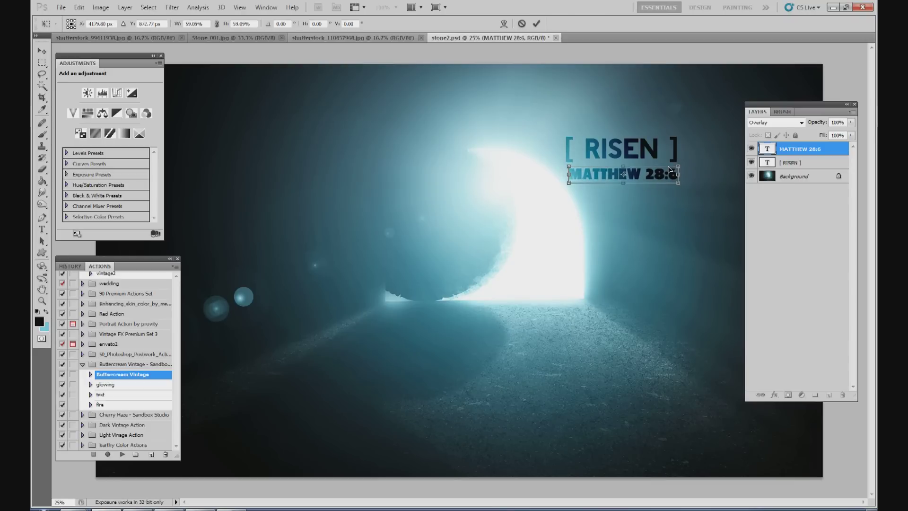
key(Left)
key(Left)
key(Up)
key(Up)
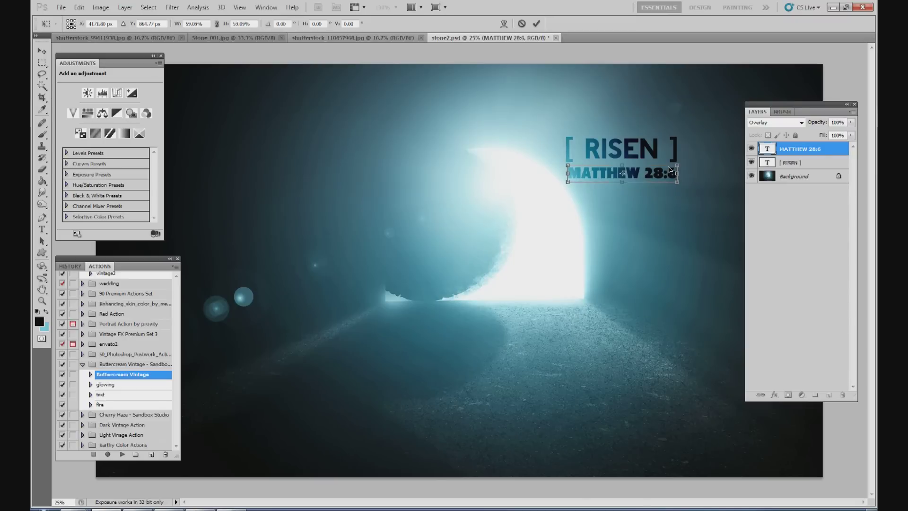
click(536, 24)
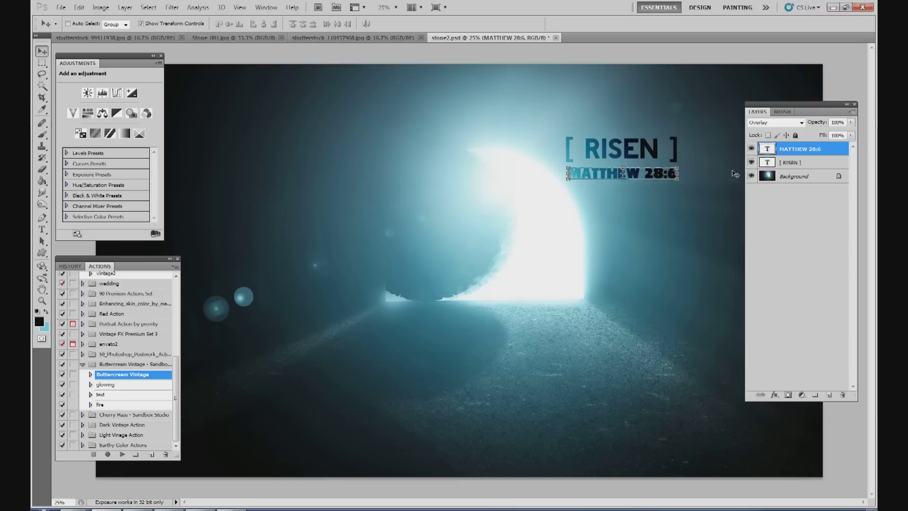
click(802, 178)
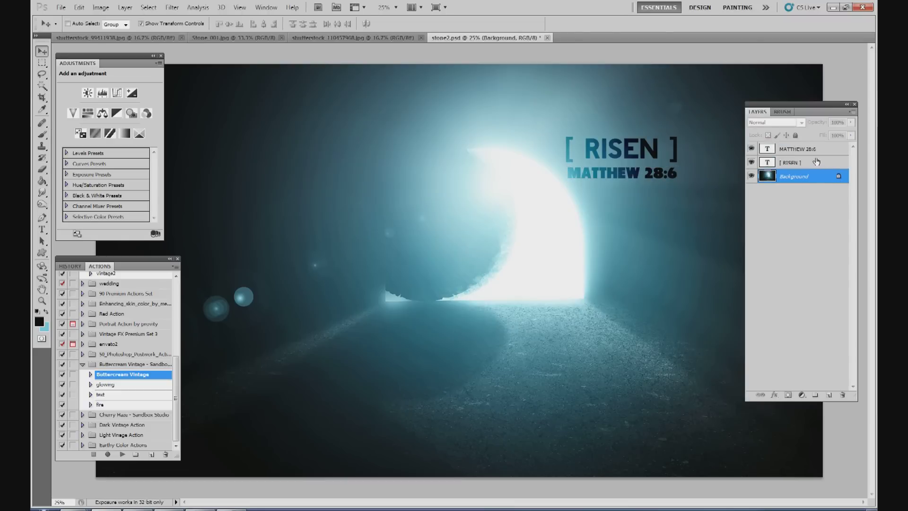
Try the Painted font on the "MATTHEW 28:6" text layer.
click(807, 153)
click(42, 229)
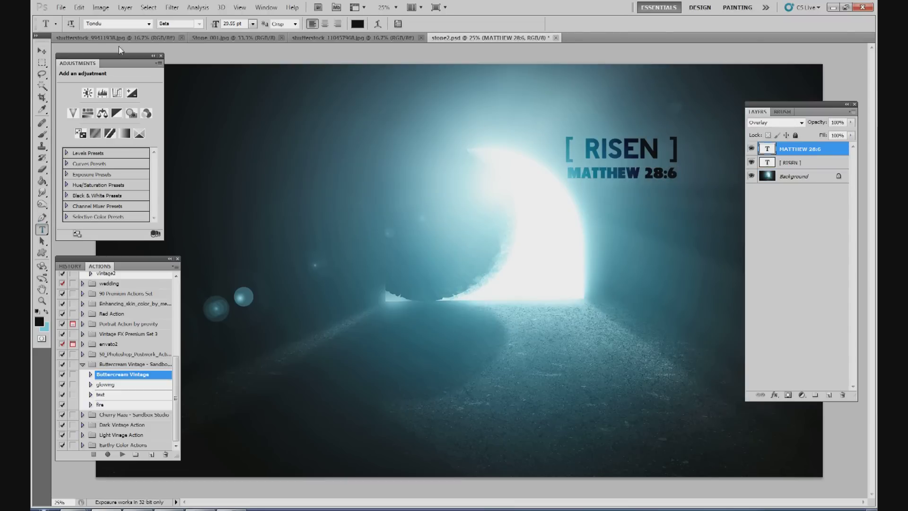
click(149, 24)
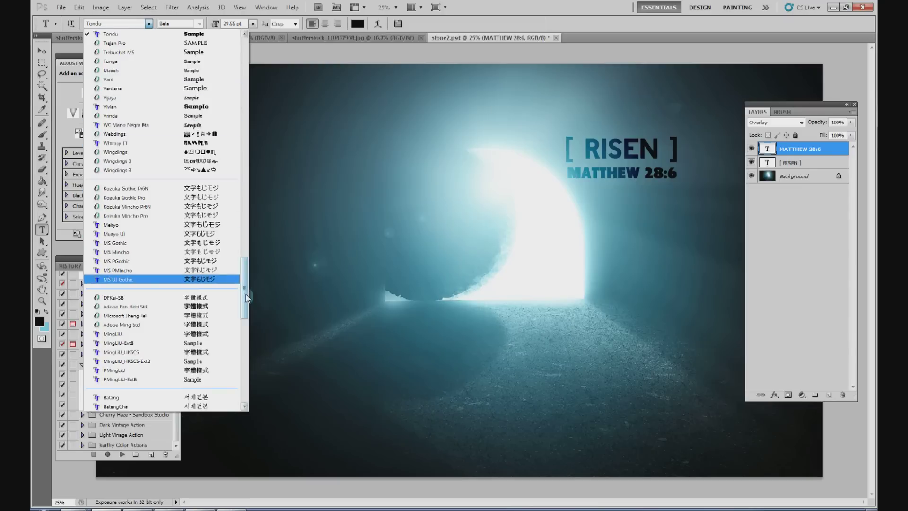
drag(245, 289, 255, 219)
scroll(254, 223, up, 1)
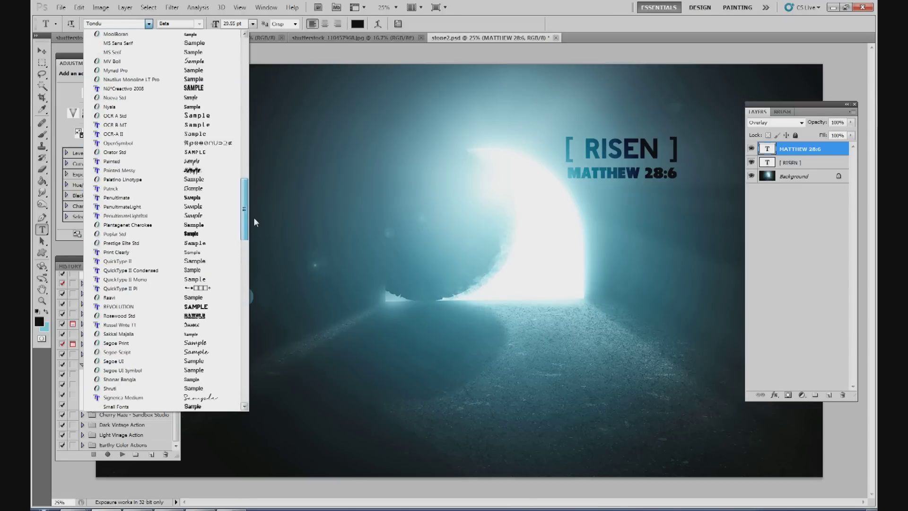
scroll(253, 219, down, 1)
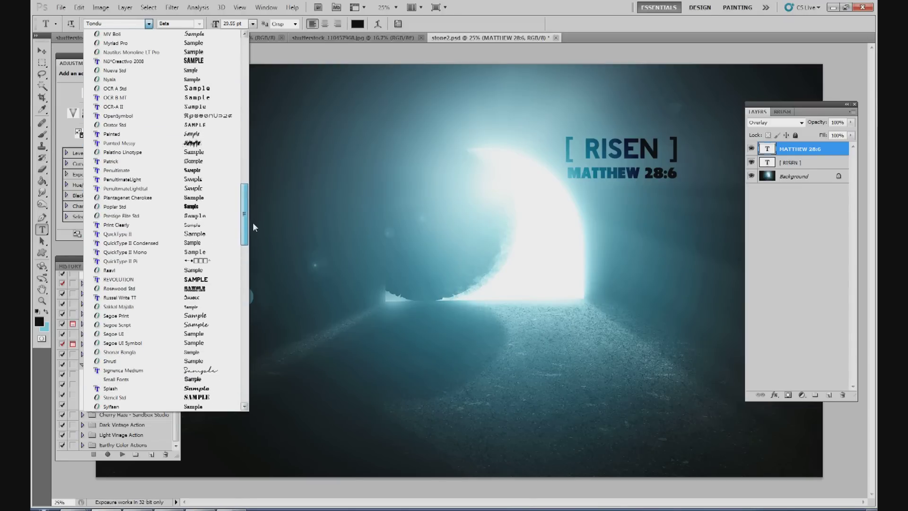
click(221, 134)
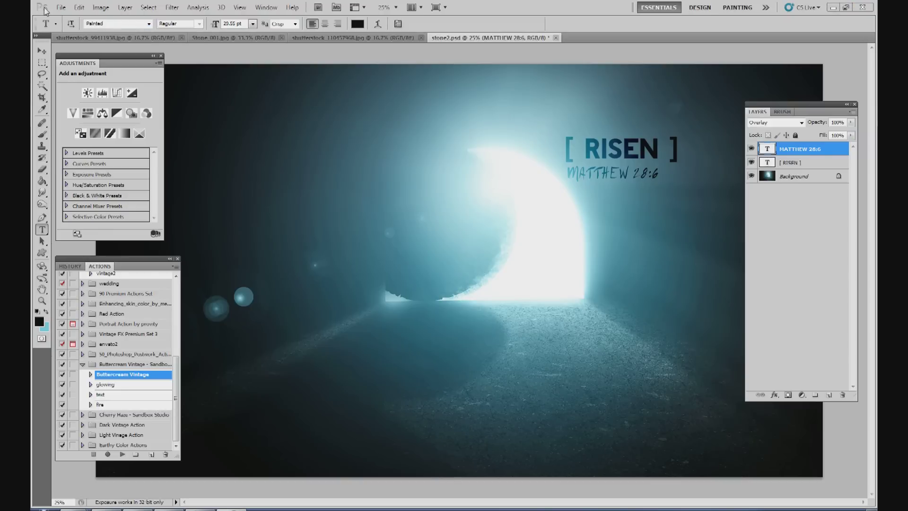
Set the verse text's font to Champagne & Limousines.
click(149, 25)
click(149, 24)
scroll(238, 104, up, 8)
scroll(238, 104, up, 6)
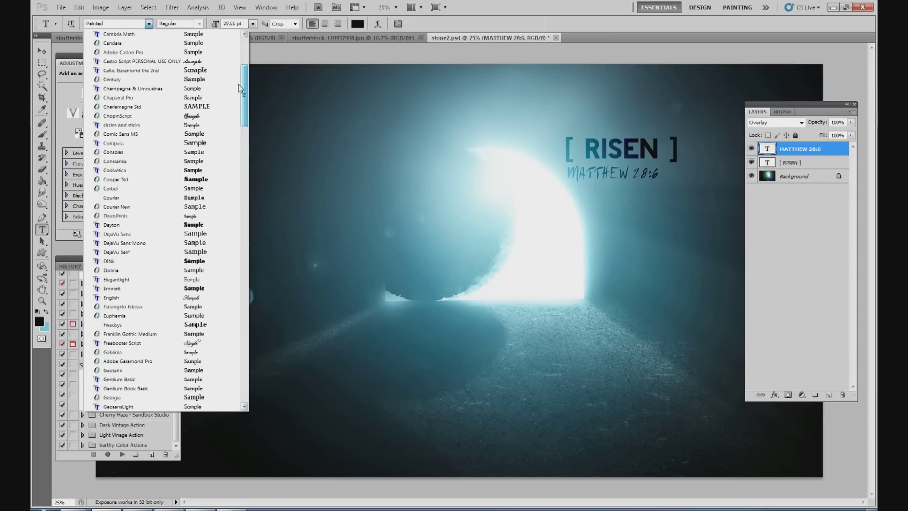
click(209, 88)
Enlarge the verse text proportionally to about 123%, nudge it into line under the title, and deselect its layer to judge the composition.
key(v)
drag(657, 167, 676, 156)
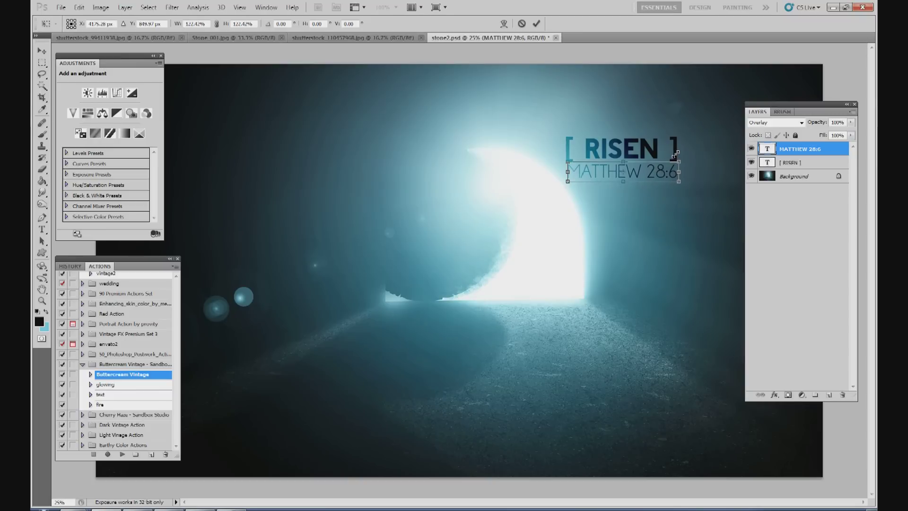
key(Left)
key(Left)
key(Left)
key(Left)
key(Left)
key(Left)
key(Left)
key(Left)
key(Down)
key(Down)
key(Down)
key(Down)
key(Down)
key(Down)
key(Down)
key(Down)
key(Down)
key(Down)
key(Down)
key(Down)
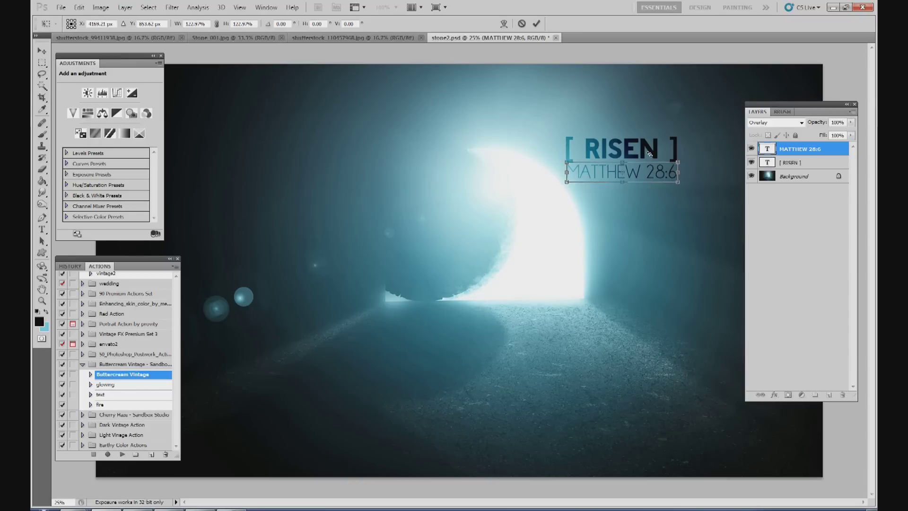
click(536, 23)
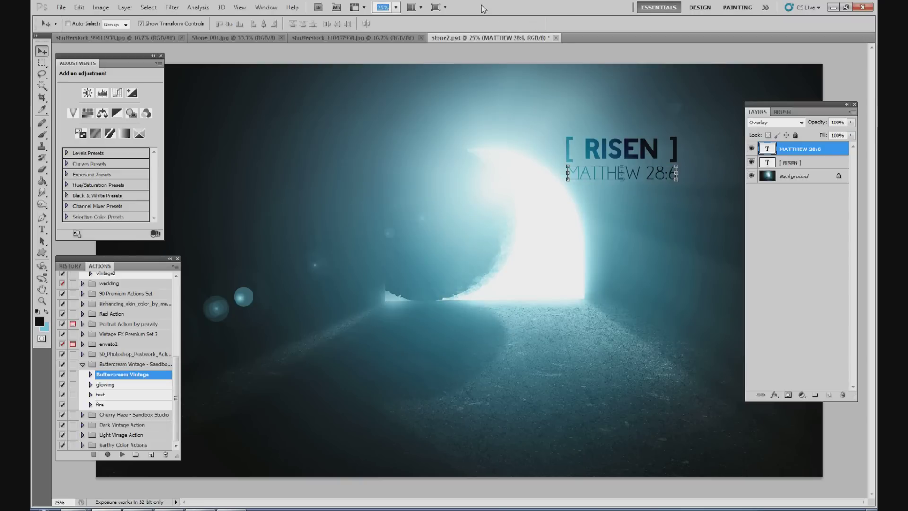
text(18)
key(Return)
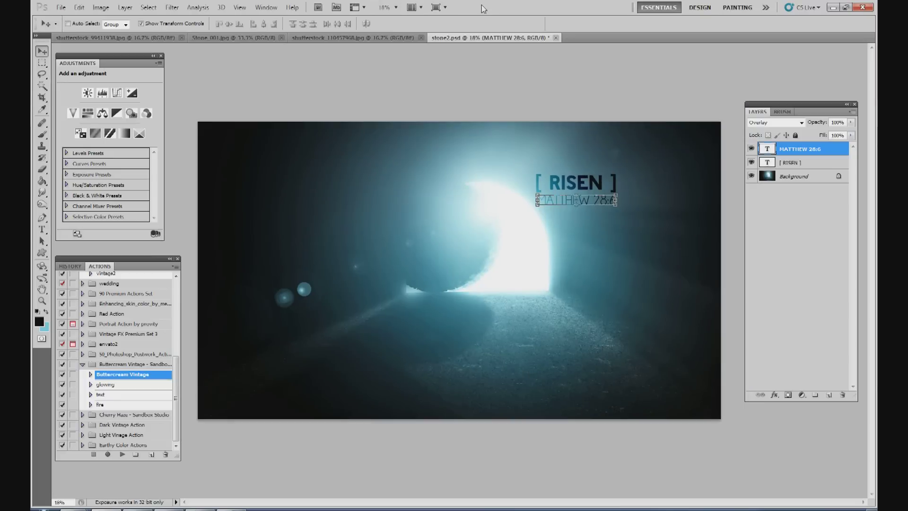
click(809, 177)
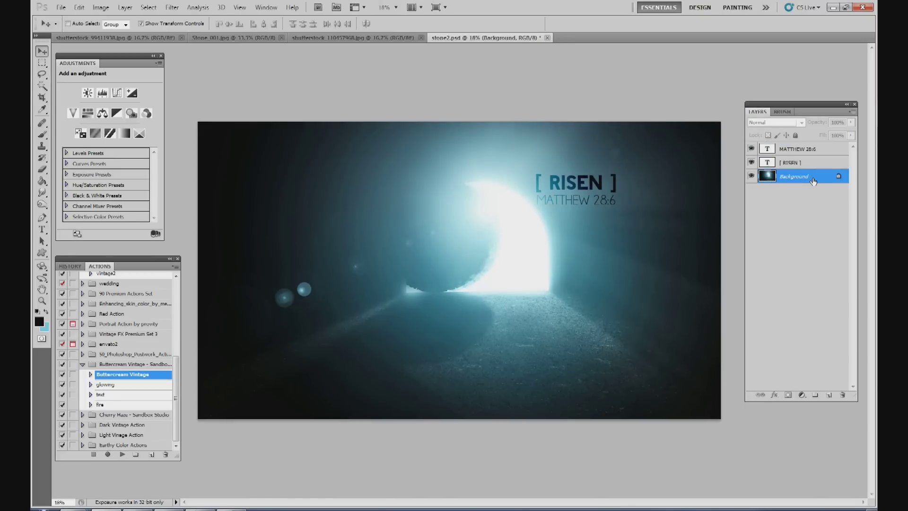